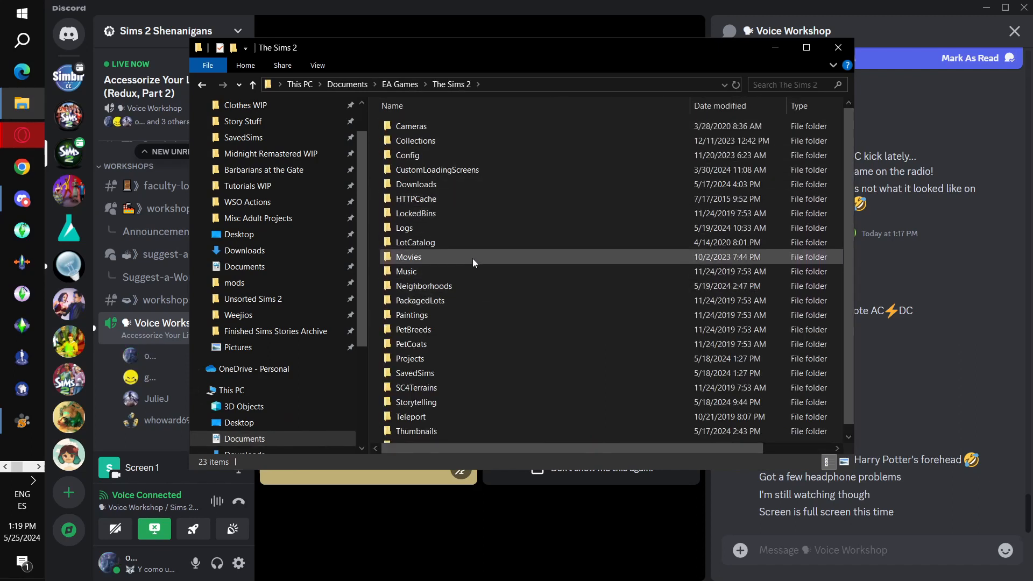
Step: Paste the copied MESH_OceWorkshopPlunger.package and MESH_OceWorkshopBuckethead.package files into the SavedSims folder of The Sims 2
{"action": "scroll", "coordinate": [461, 238], "scroll_direction": "down", "scroll_amount": 1}
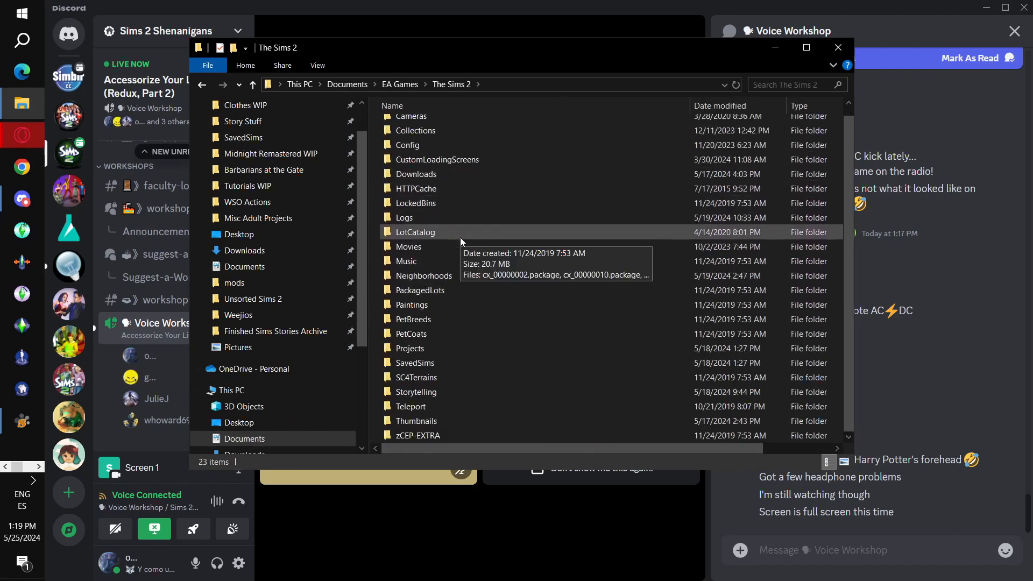
{"action": "double_click", "coordinate": [454, 364]}
{"action": "key", "text": "ctrl+v"}
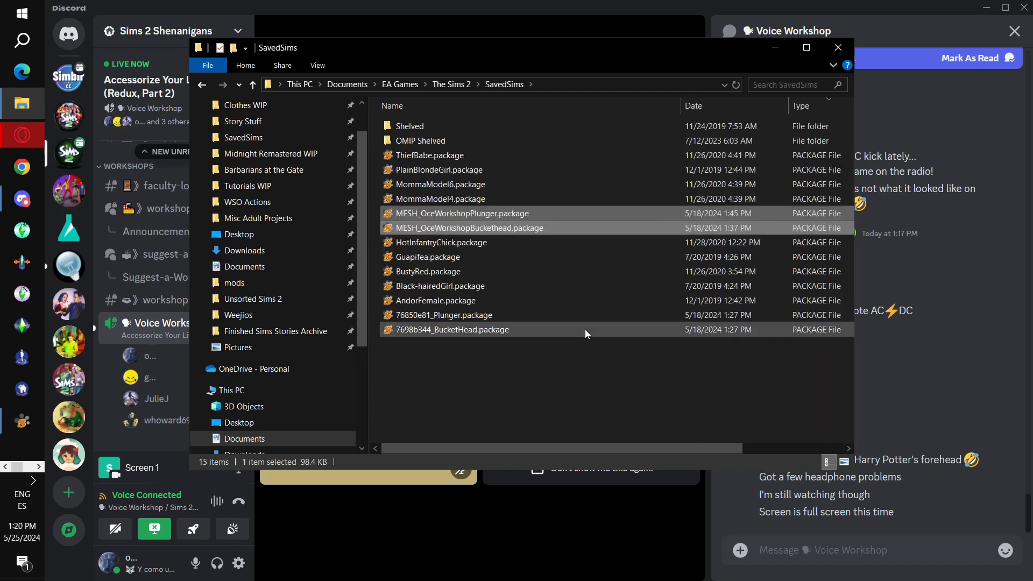
{"action": "left_click", "coordinate": [554, 383]}
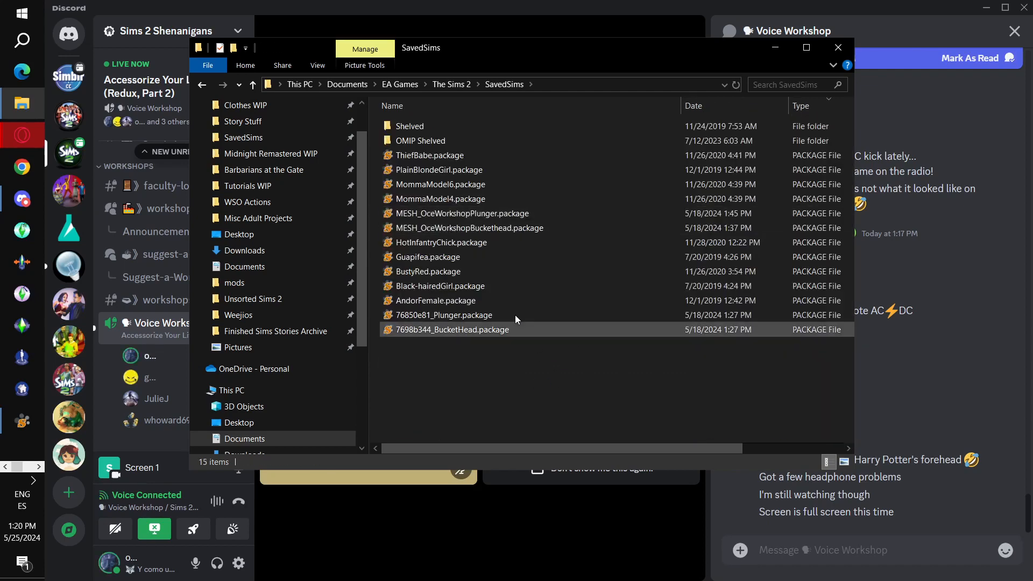
{"action": "scroll", "coordinate": [319, 234], "scroll_direction": "up", "scroll_amount": 1}
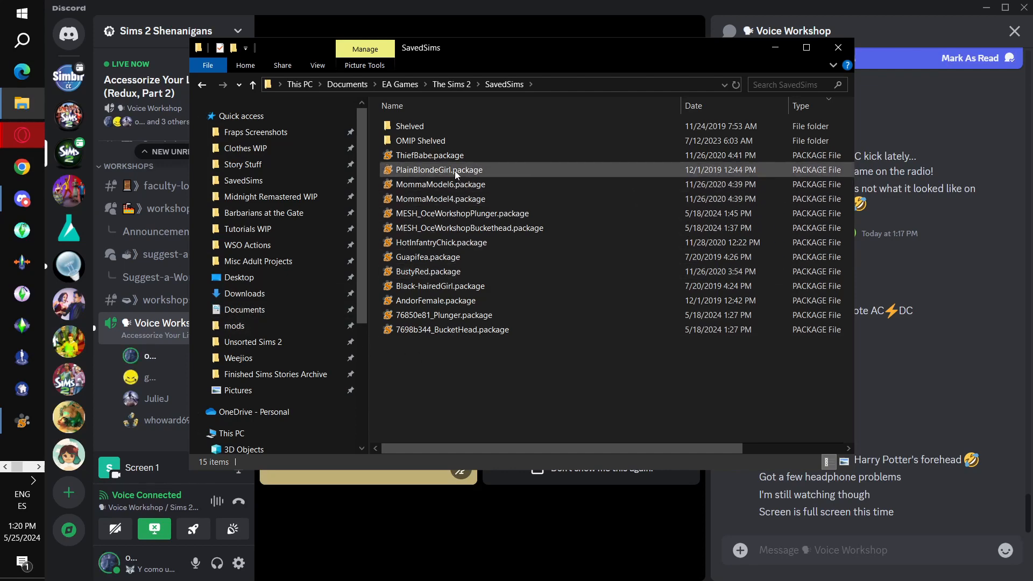
Step: Switch to SimPe and open 7698b344_BucketHead.package from the SavedSims folder of The Sims 2
{"action": "left_click", "coordinate": [22, 422]}
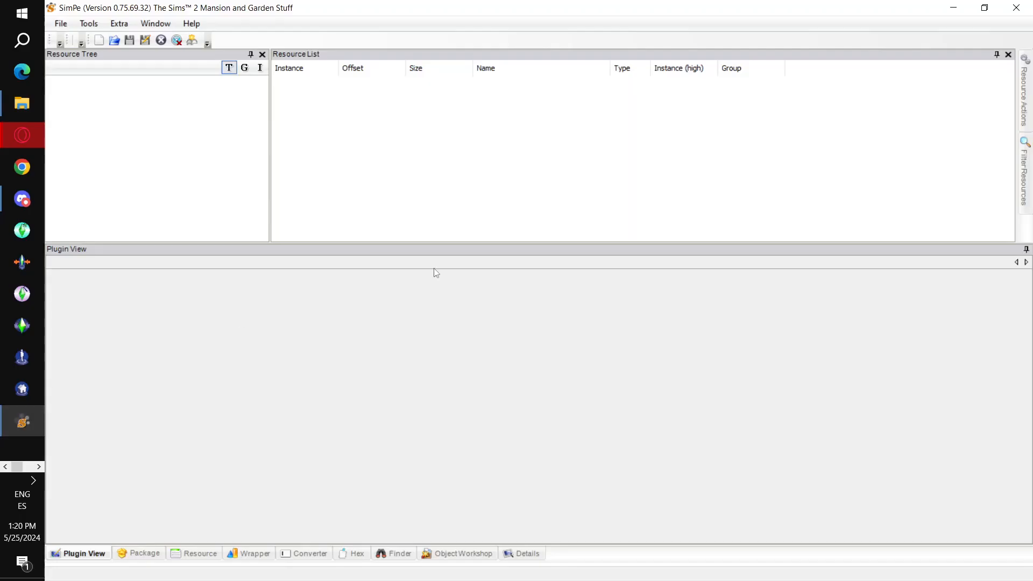
{"action": "left_click", "coordinate": [61, 23]}
{"action": "left_click", "coordinate": [75, 51]}
{"action": "scroll", "coordinate": [178, 172], "scroll_direction": "up", "scroll_amount": 3}
{"action": "left_click", "coordinate": [161, 161]}
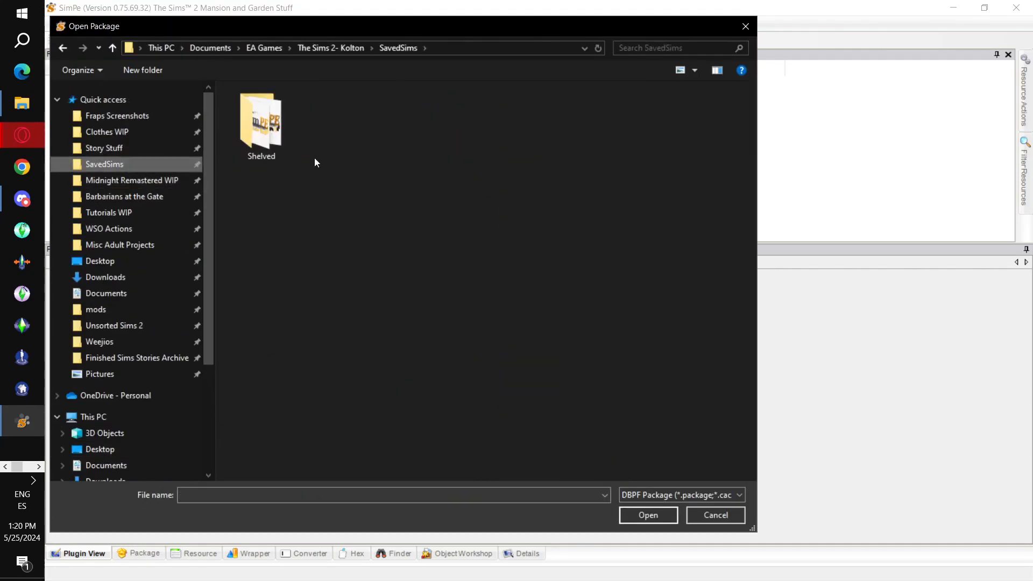
{"action": "left_click", "coordinate": [263, 47]}
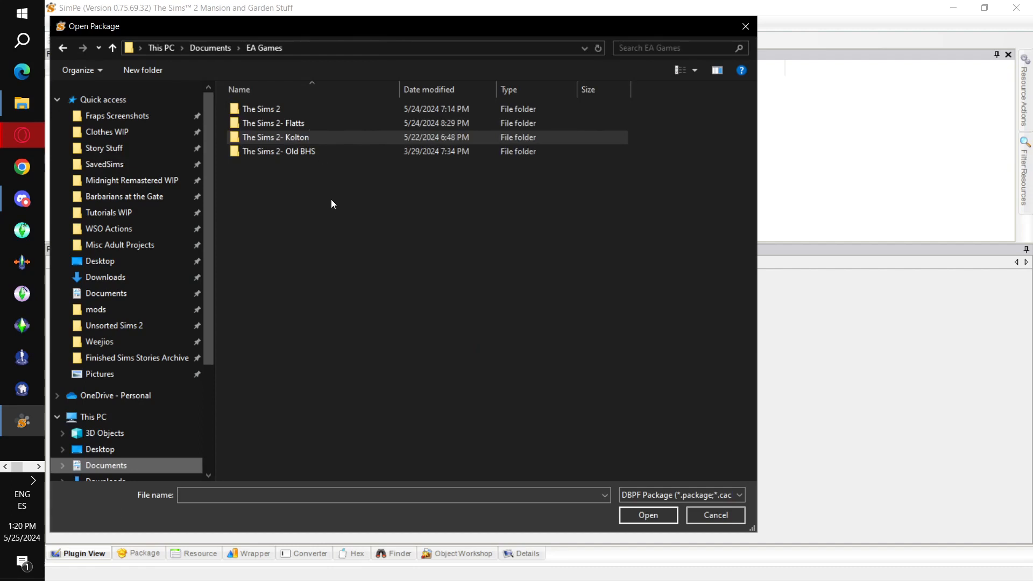
{"action": "double_click", "coordinate": [284, 110]}
{"action": "left_click", "coordinate": [289, 350]}
{"action": "double_click", "coordinate": [288, 350]}
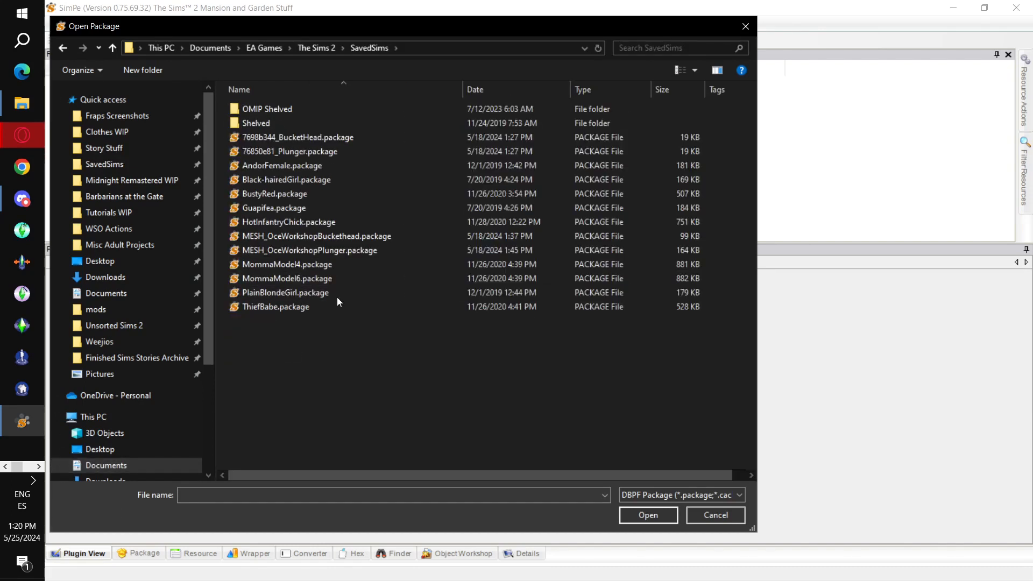
{"action": "double_click", "coordinate": [363, 140]}
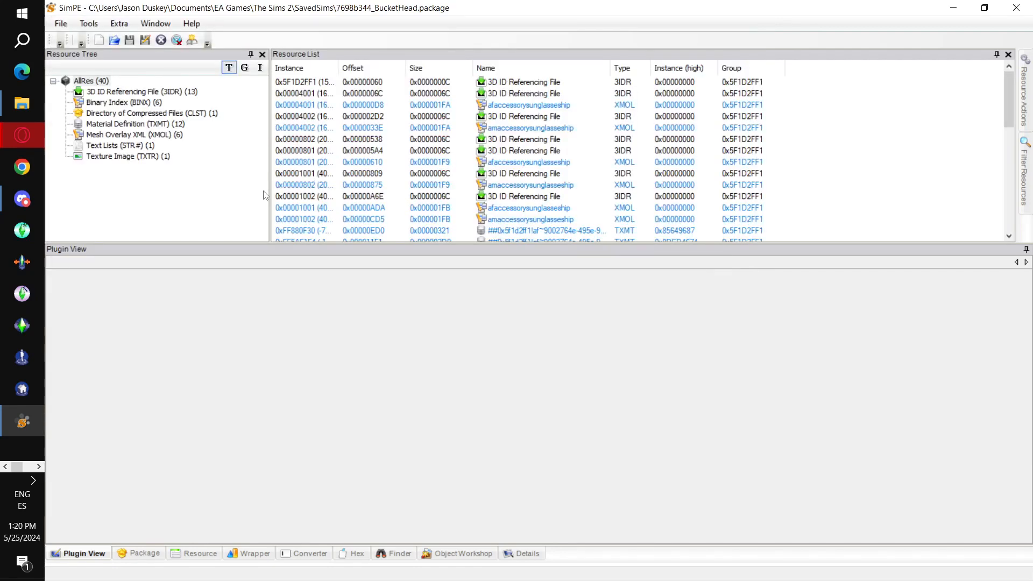
Step: List the package's 3D ID Referencing Files sorted by instance and open the one with instance 0x00000801
{"action": "left_click", "coordinate": [176, 93]}
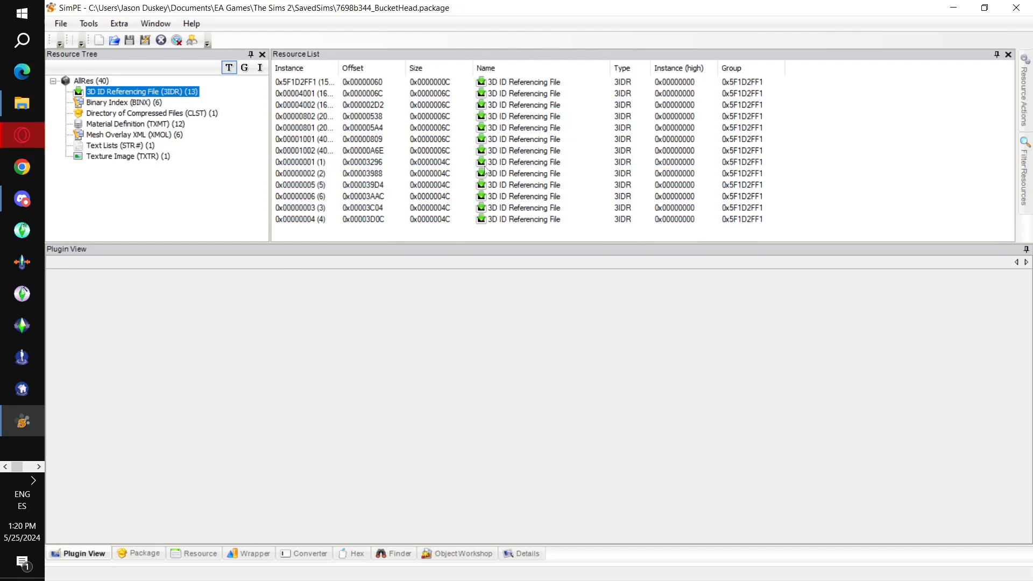
{"action": "left_click", "coordinate": [300, 69]}
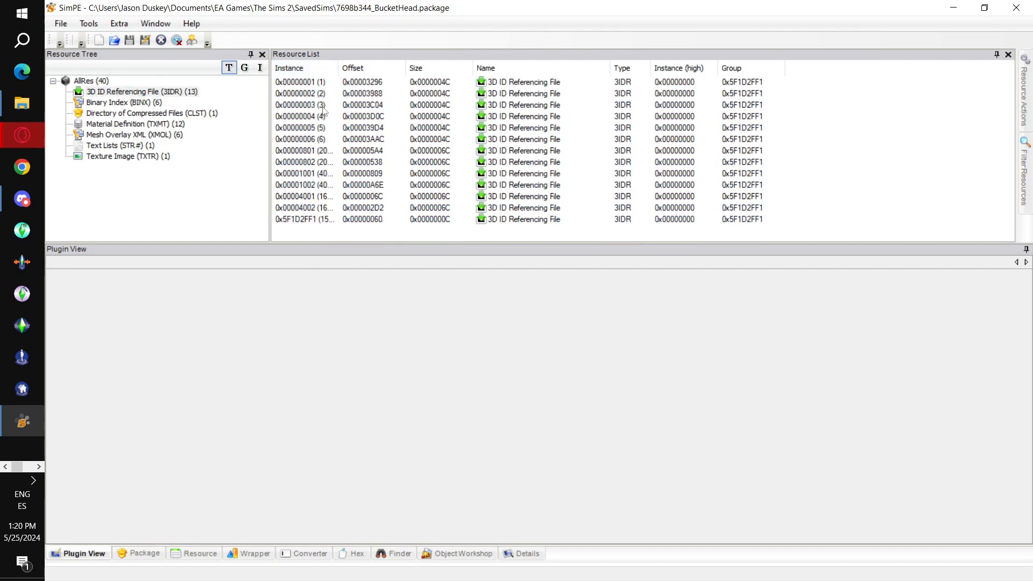
{"action": "left_click", "coordinate": [322, 152]}
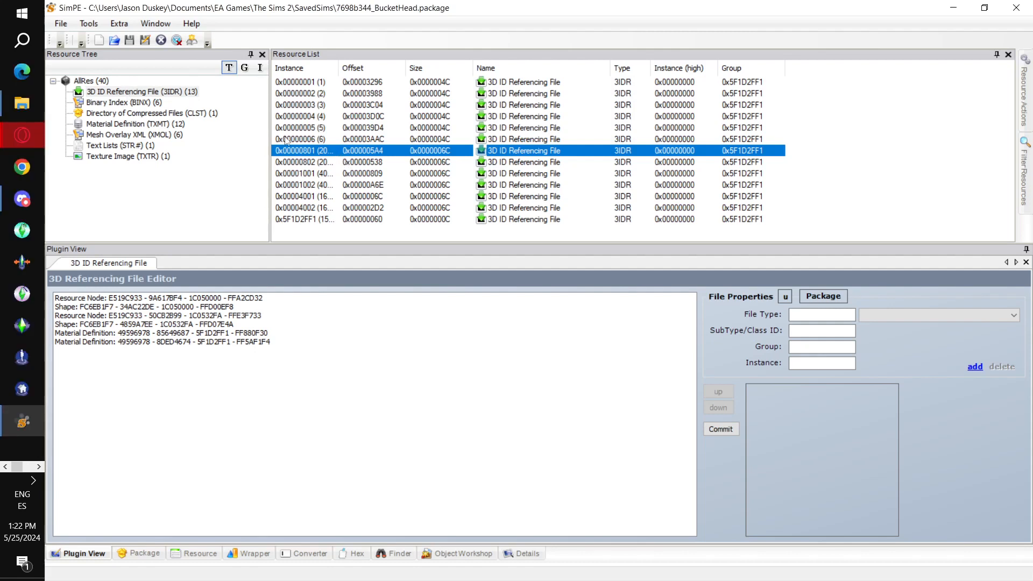
Step: Link the open 0x00000801 3D ID Referencing File to MESH_OceWorkshopBuckethead.package with the Body Mesh Tool's linking stage
{"action": "left_click", "coordinate": [93, 25]}
{"action": "mouse_move", "coordinate": [111, 55]}
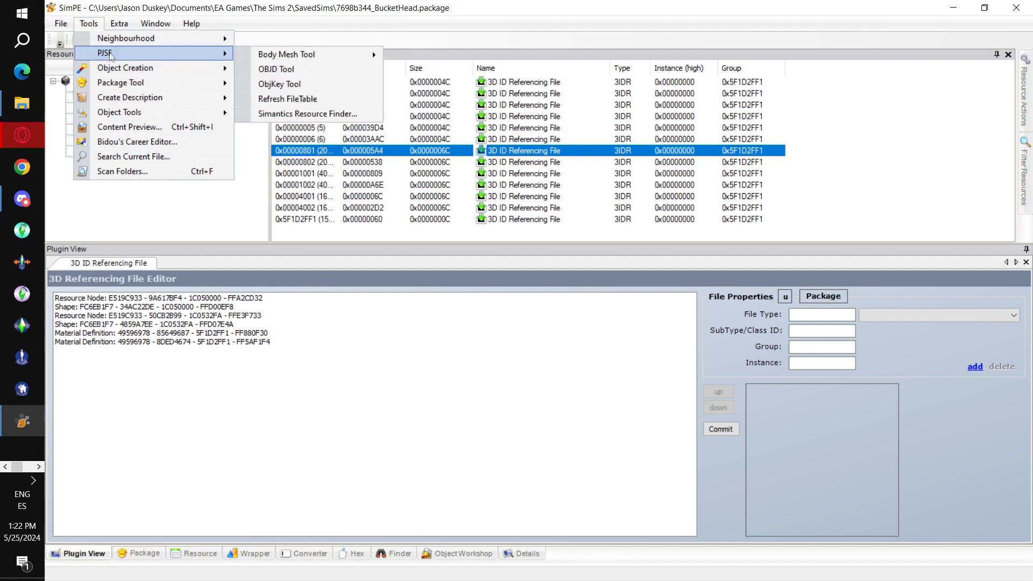
{"action": "mouse_move", "coordinate": [298, 56]}
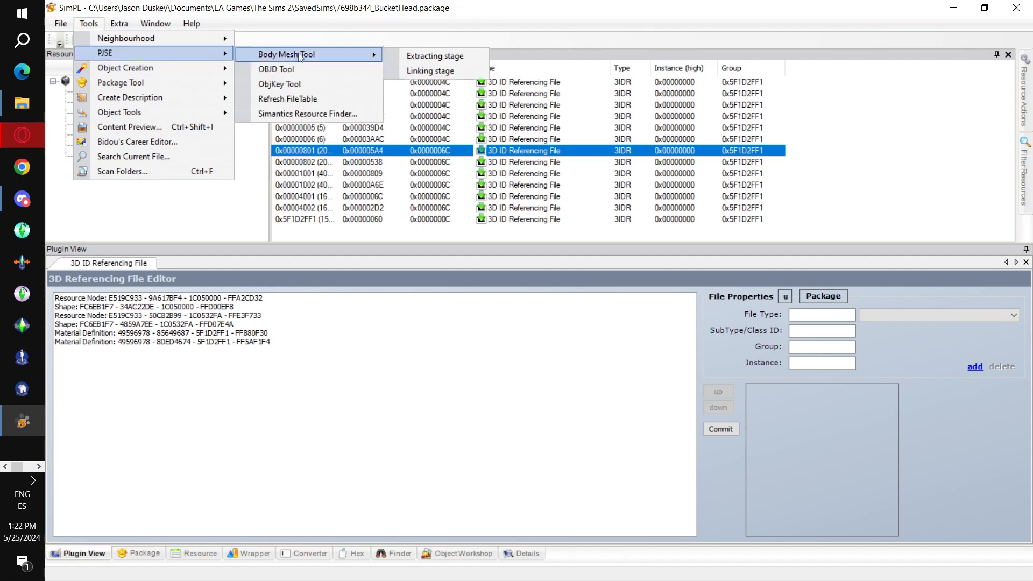
{"action": "left_click", "coordinate": [442, 72]}
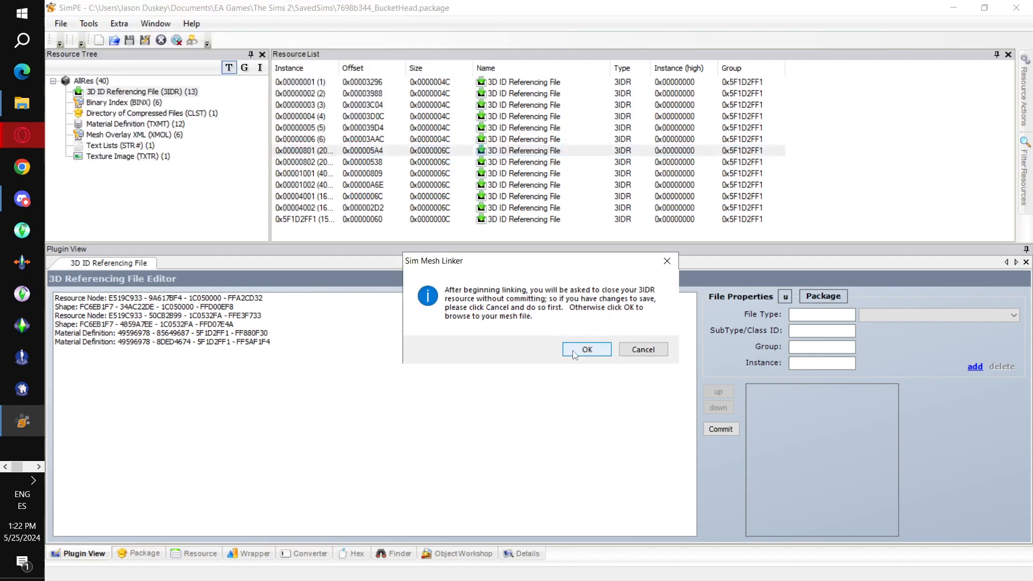
{"action": "left_click", "coordinate": [575, 352]}
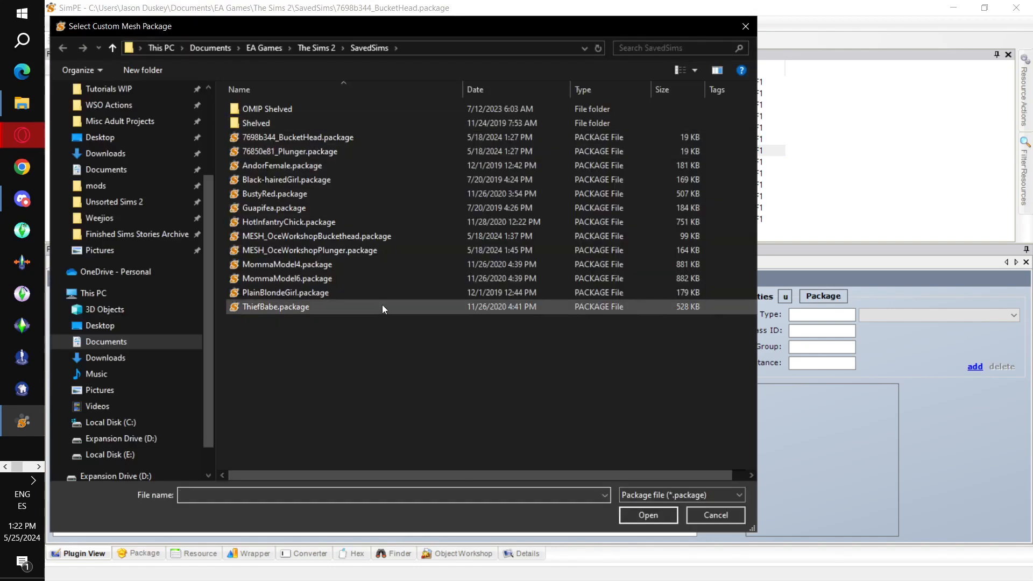
{"action": "double_click", "coordinate": [392, 237]}
{"action": "left_click", "coordinate": [626, 348]}
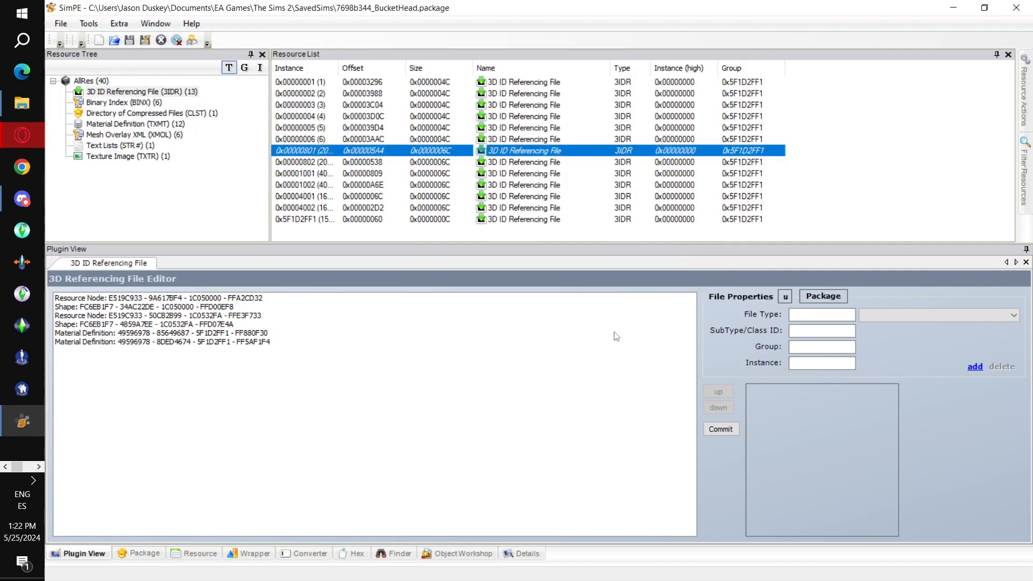
Step: Link the 3D ID Referencing File with instance 0x00000802 to MESH_OceWorkshopBuckethead.package using the Body Mesh Tool's linking stage
{"action": "left_click", "coordinate": [308, 163]}
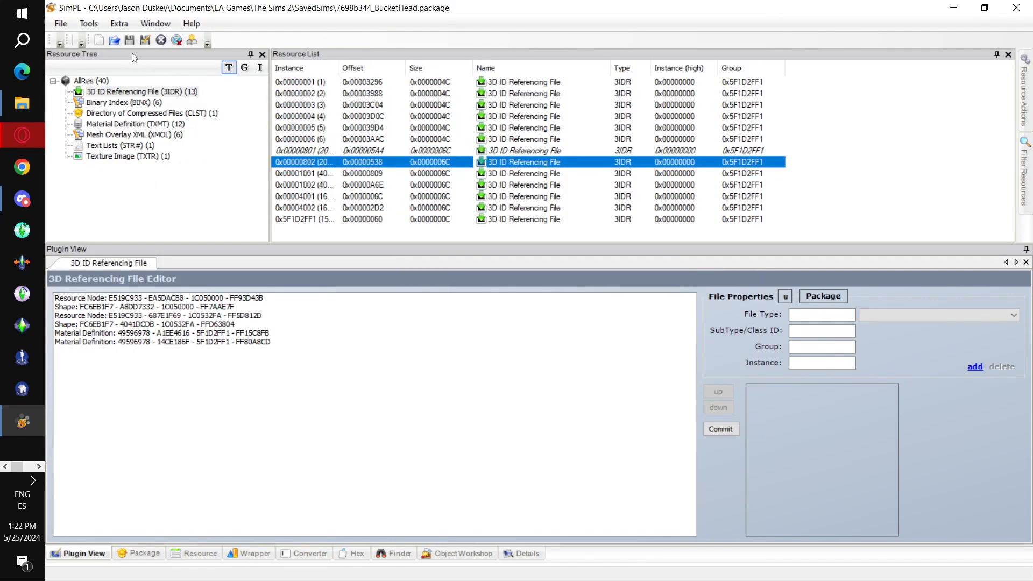
{"action": "left_click", "coordinate": [92, 27]}
{"action": "mouse_move", "coordinate": [134, 53]}
{"action": "mouse_move", "coordinate": [323, 54]}
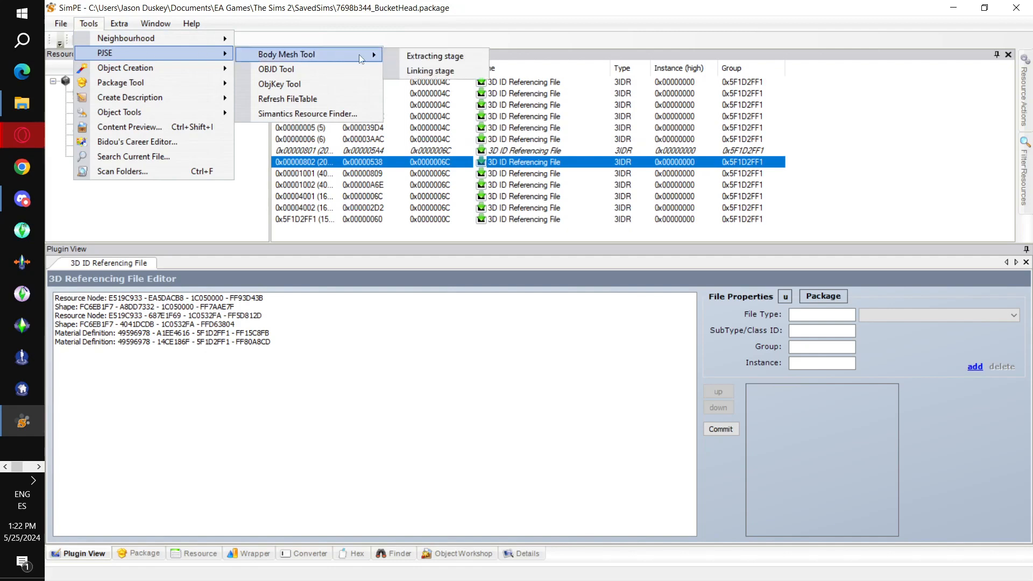
{"action": "left_click", "coordinate": [428, 70]}
{"action": "left_click", "coordinate": [586, 349]}
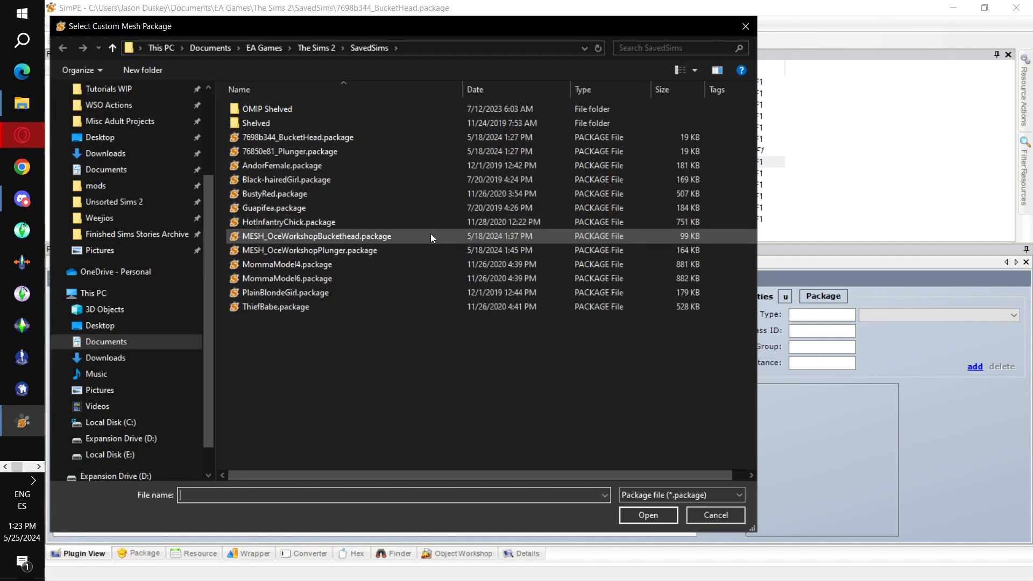
{"action": "double_click", "coordinate": [431, 237]}
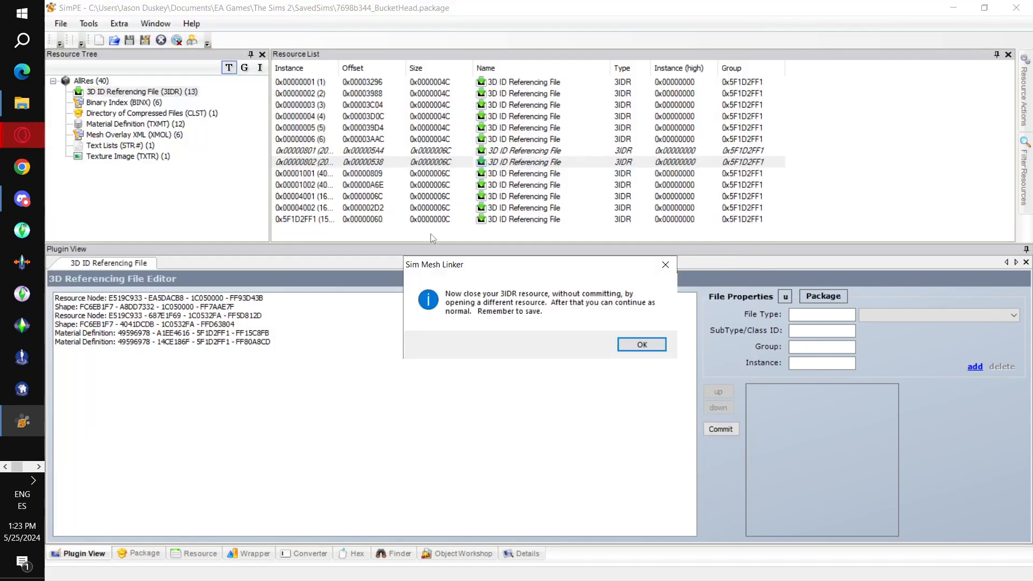
{"action": "left_click", "coordinate": [642, 345]}
Step: Link the 3D ID Referencing File with instance 0x00001001 to MESH_OceWorkshopBuckethead.package using the Body Mesh Tool's linking stage
{"action": "left_click", "coordinate": [286, 173]}
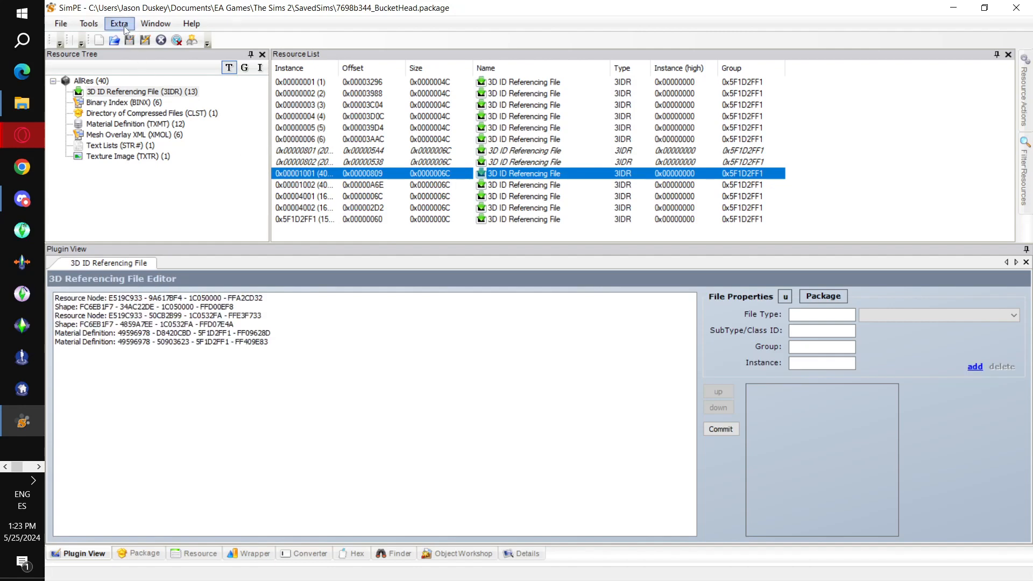
{"action": "left_click", "coordinate": [88, 24]}
{"action": "mouse_move", "coordinate": [130, 49]}
{"action": "mouse_move", "coordinate": [371, 54]}
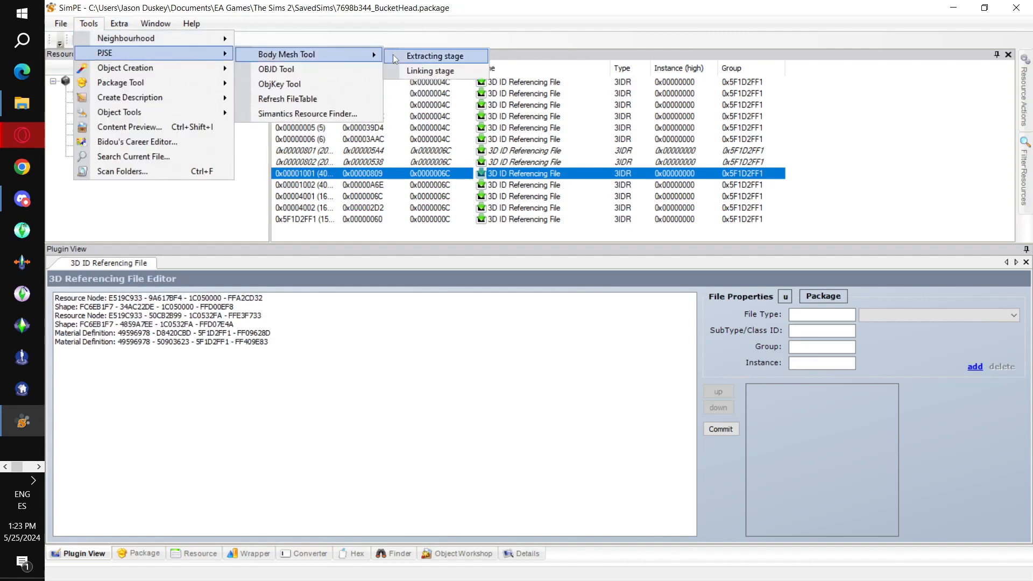
{"action": "left_click", "coordinate": [431, 71]}
{"action": "left_click", "coordinate": [588, 348]}
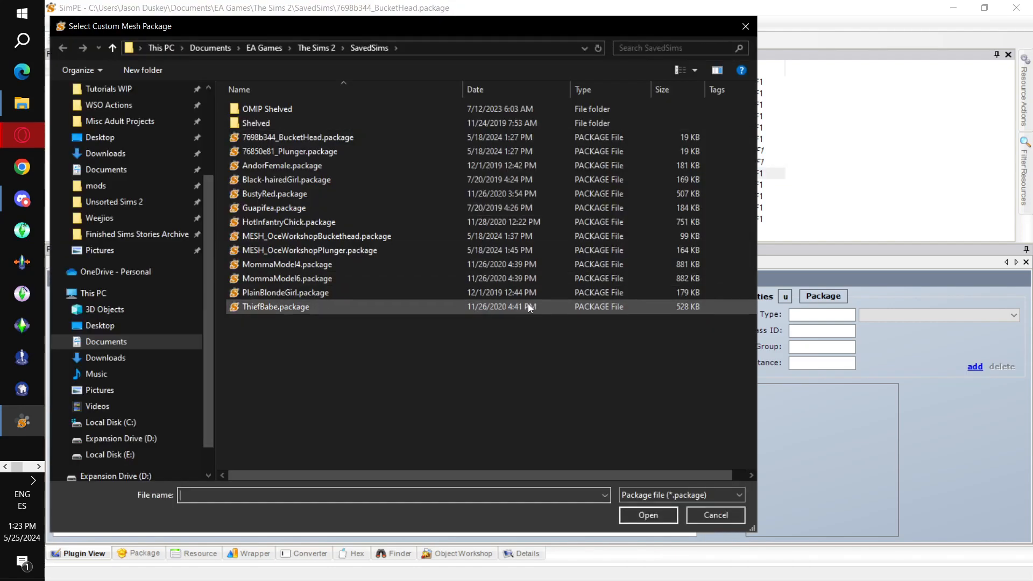
{"action": "double_click", "coordinate": [433, 236]}
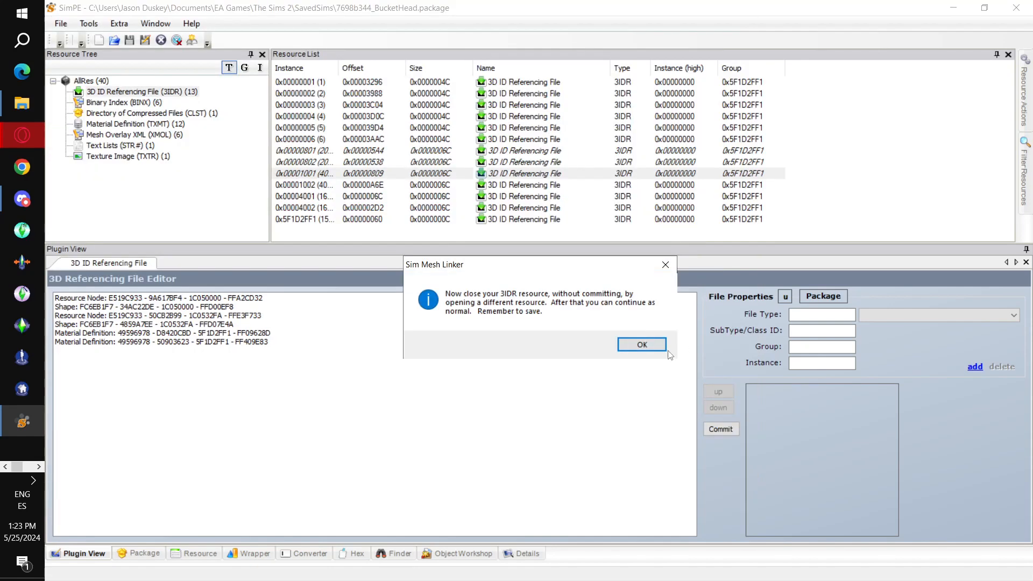
{"action": "left_click", "coordinate": [659, 348]}
Step: Link the 3D ID Referencing File with instance 0x00001002 to MESH_OceWorkshopBuckethead.package using the Body Mesh Tool's linking stage
{"action": "left_click", "coordinate": [320, 184]}
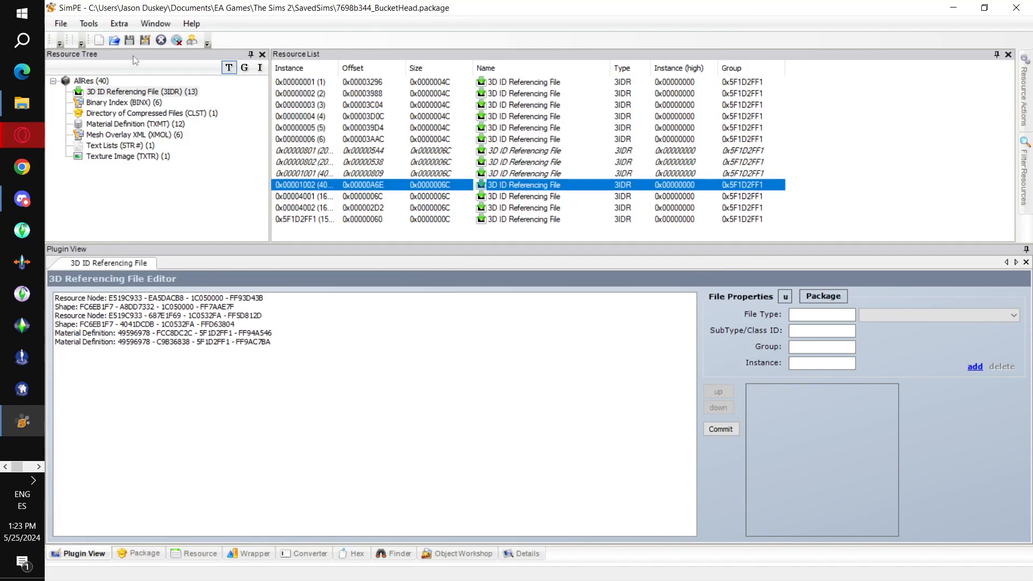
{"action": "left_click", "coordinate": [91, 27]}
{"action": "mouse_move", "coordinate": [162, 53]}
{"action": "mouse_move", "coordinate": [312, 55]}
{"action": "left_click", "coordinate": [431, 71]}
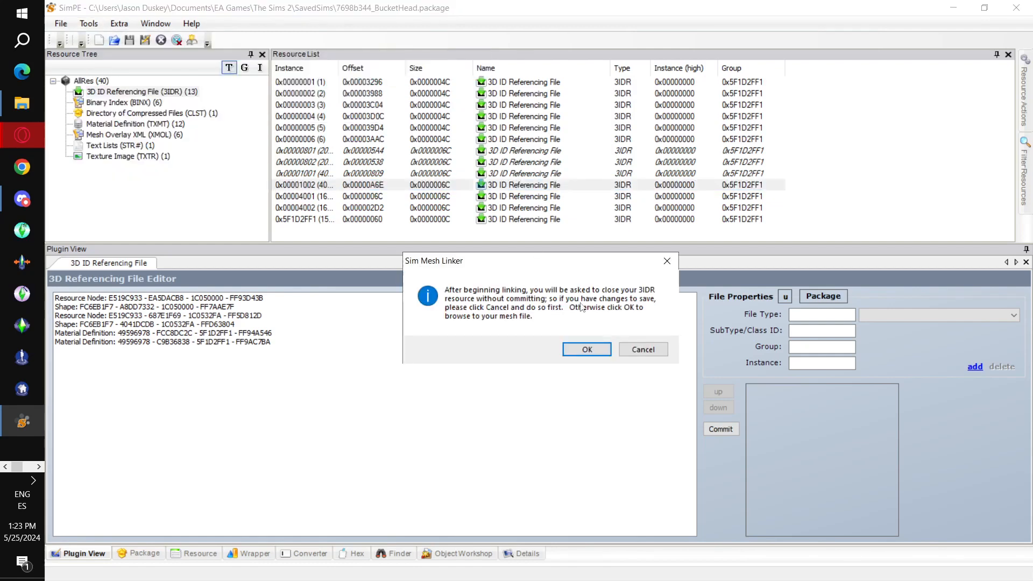
{"action": "left_click", "coordinate": [587, 349]}
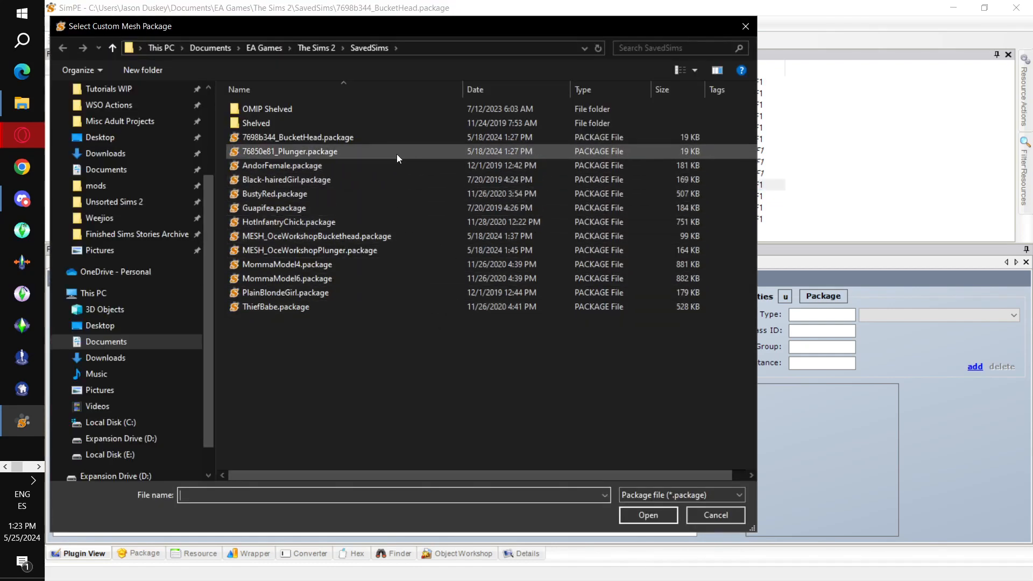
{"action": "double_click", "coordinate": [404, 234]}
{"action": "left_click", "coordinate": [662, 353]}
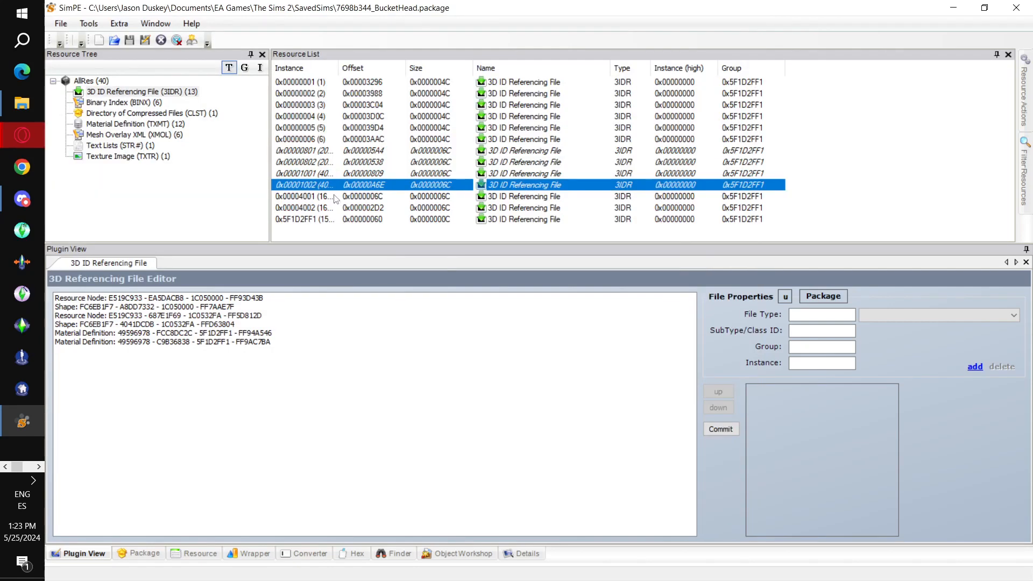
Step: Link the 3D ID Referencing File with instance 0x00004001 to MESH_OceWorkshopBuckethead.package using the Body Mesh Tool's linking stage
{"action": "left_click", "coordinate": [336, 197]}
{"action": "left_click", "coordinate": [100, 27]}
{"action": "mouse_move", "coordinate": [121, 55]}
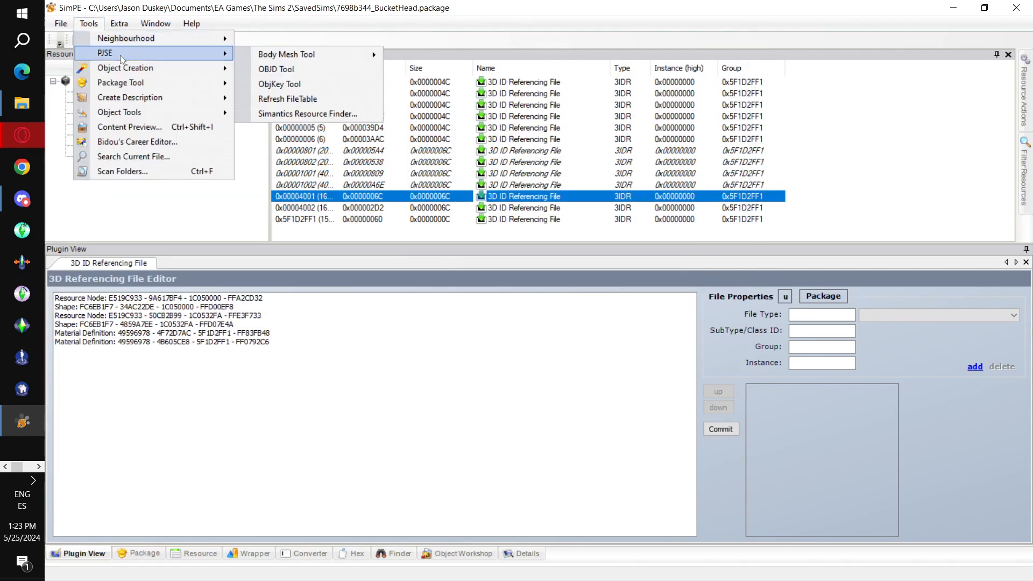
{"action": "mouse_move", "coordinate": [366, 56]}
{"action": "left_click", "coordinate": [416, 71]}
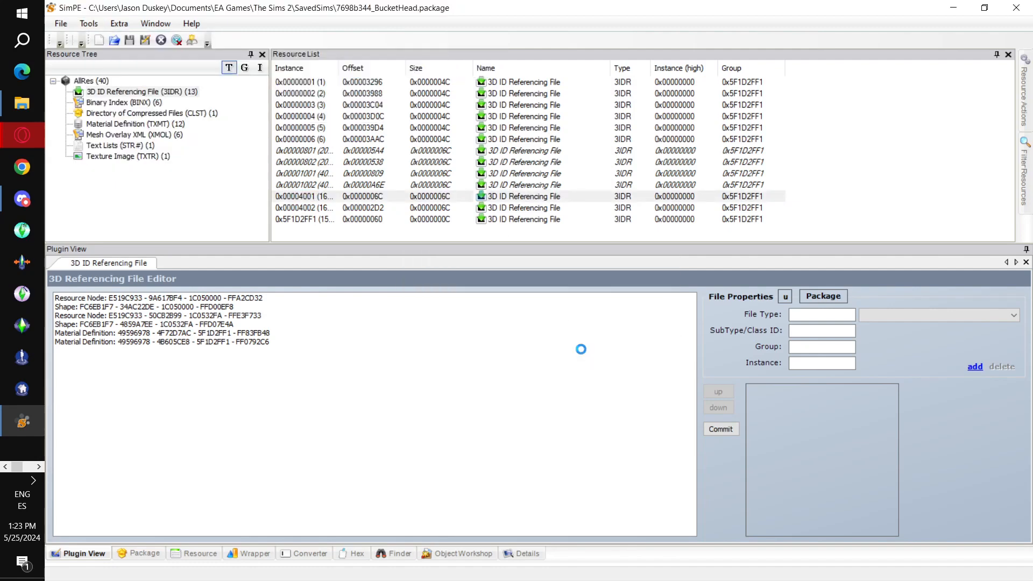
{"action": "left_click", "coordinate": [584, 351]}
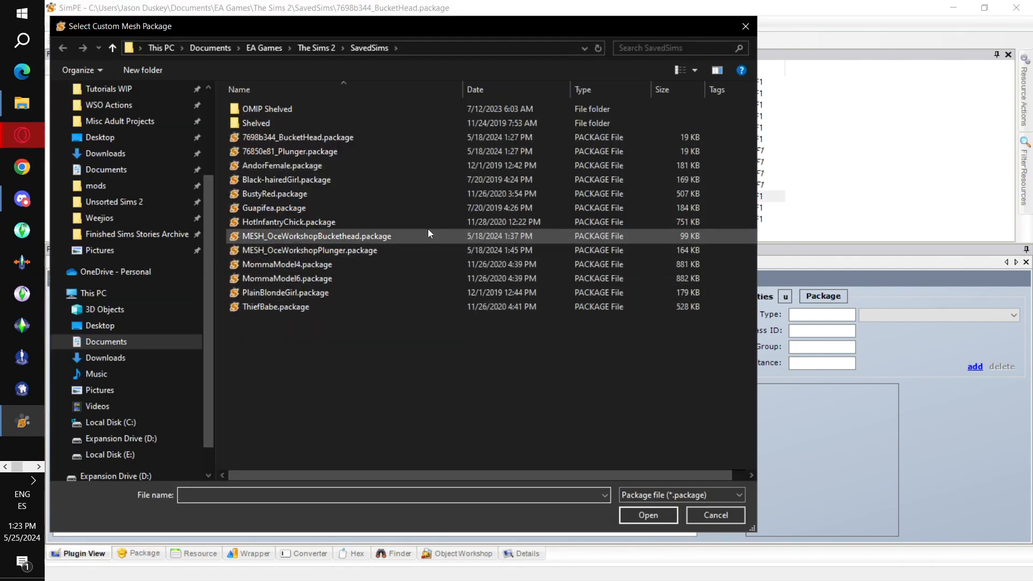
{"action": "double_click", "coordinate": [427, 234]}
{"action": "left_click", "coordinate": [642, 345]}
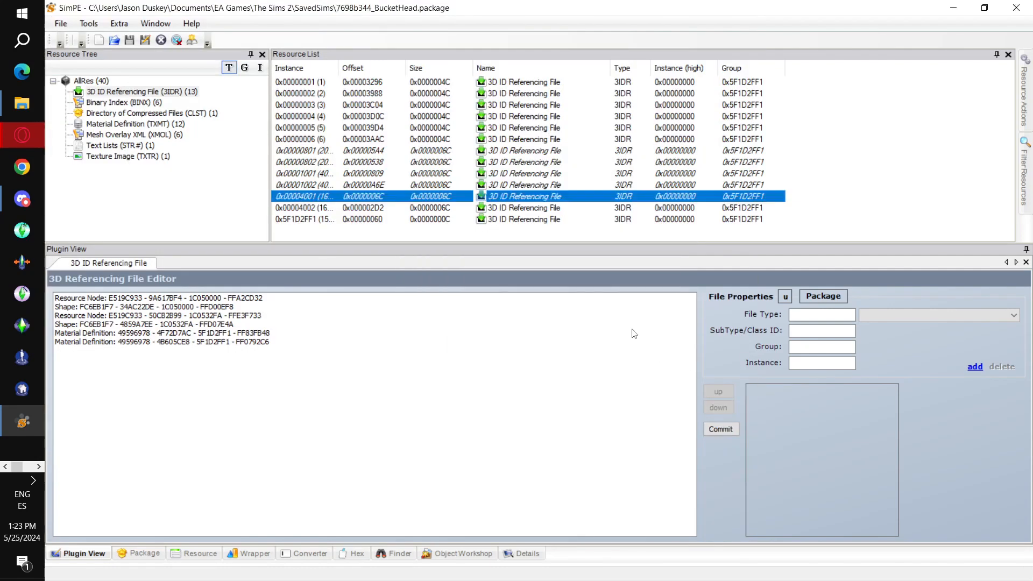
Step: Link the 3D ID Referencing File with instance 0x00004002 to MESH_OceWorkshopBuckethead.package using the Body Mesh Tool's linking stage, and save the package
{"action": "left_click", "coordinate": [340, 209]}
{"action": "left_click", "coordinate": [95, 25]}
{"action": "mouse_move", "coordinate": [120, 54]}
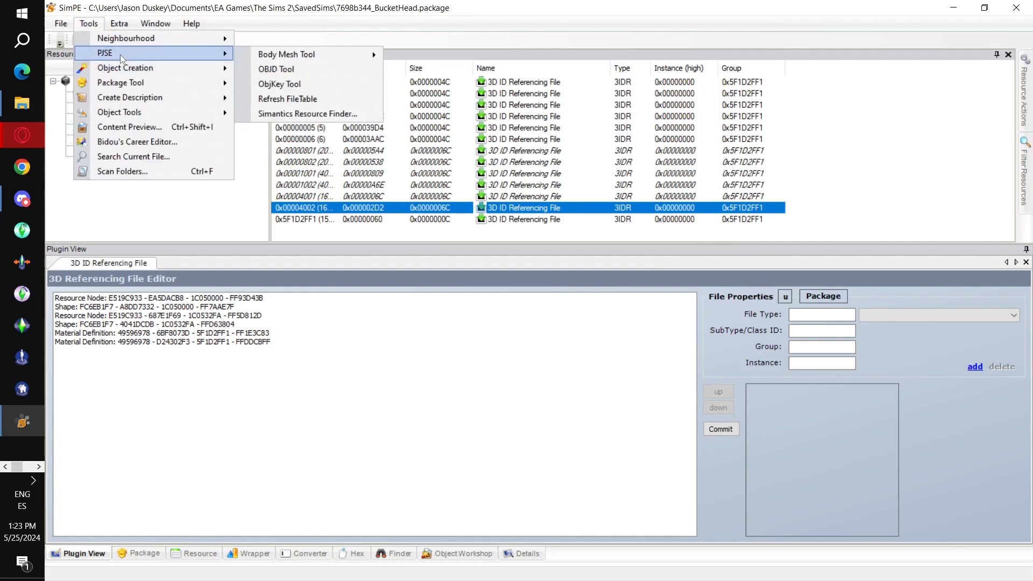
{"action": "mouse_move", "coordinate": [350, 54]}
{"action": "left_click", "coordinate": [428, 71]}
{"action": "left_click", "coordinate": [590, 348]}
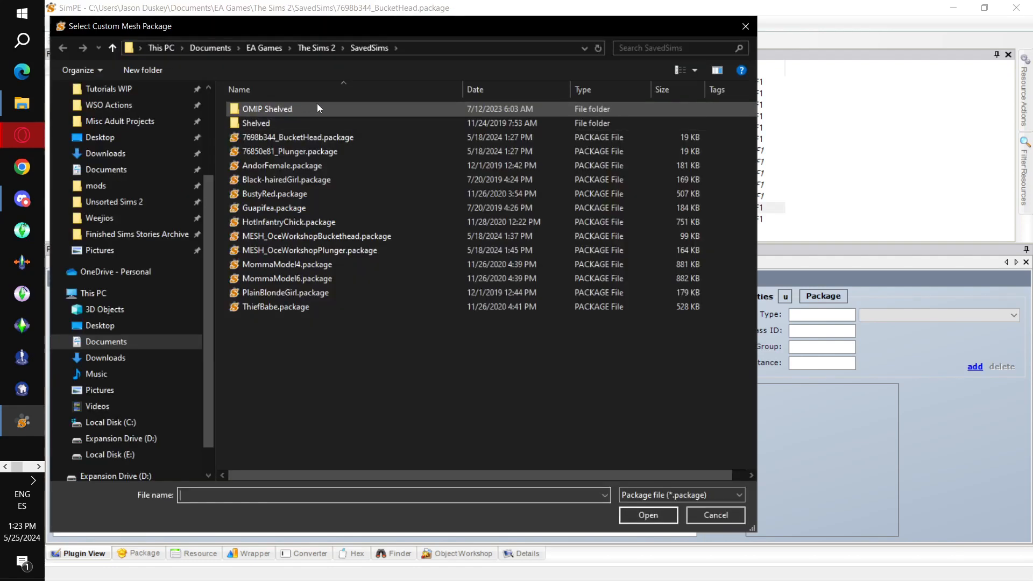
{"action": "double_click", "coordinate": [414, 239]}
{"action": "left_click", "coordinate": [644, 349]}
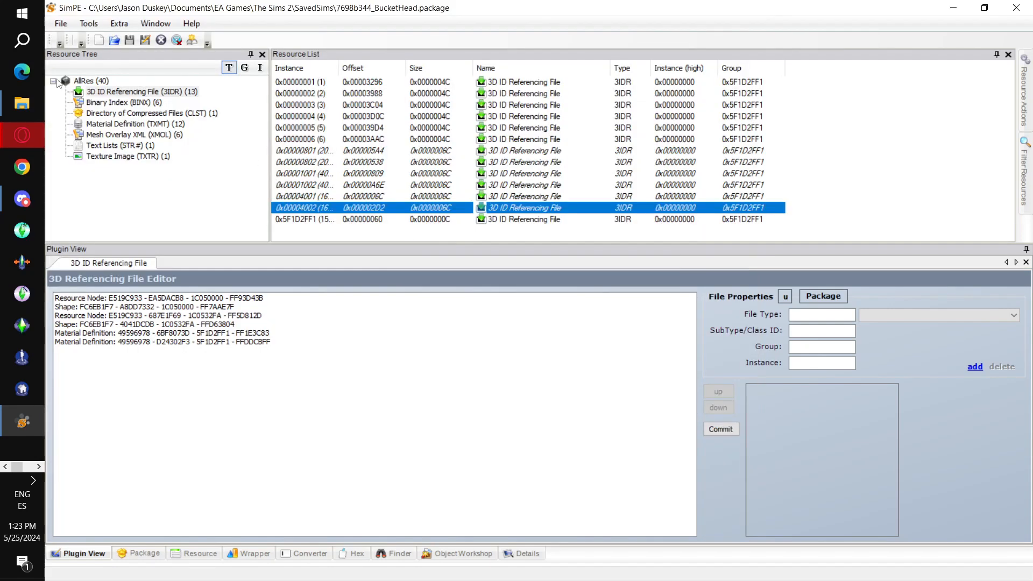
{"action": "left_click", "coordinate": [53, 25]}
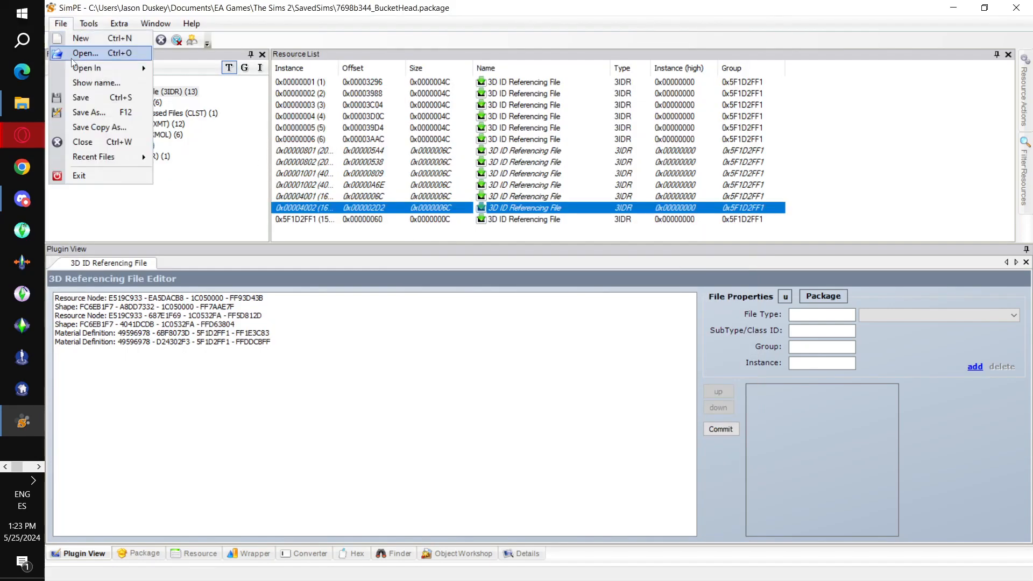
{"action": "left_click", "coordinate": [89, 99]}
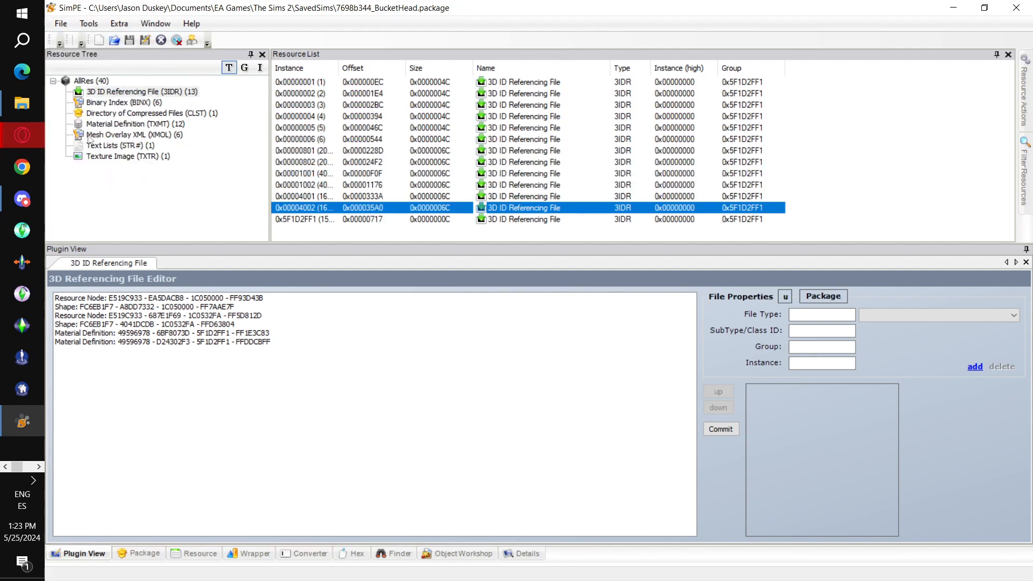
Step: Replace the package's Texture Image using Build DXT with the wooden bucket image from the Desktop's Accessorize Your Life folder, keeping DXT3Format
{"action": "left_click", "coordinate": [123, 156]}
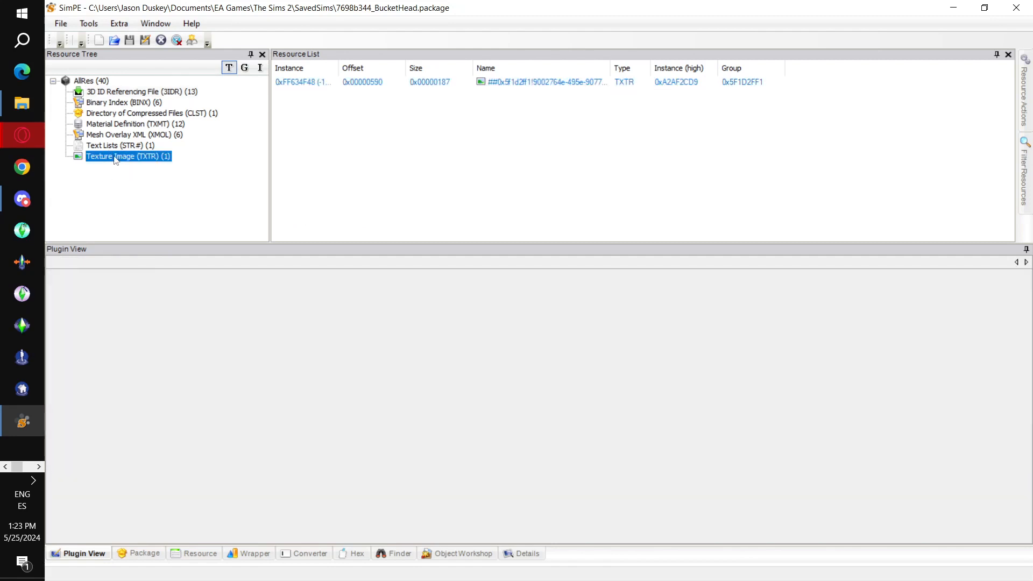
{"action": "left_click", "coordinate": [347, 85]}
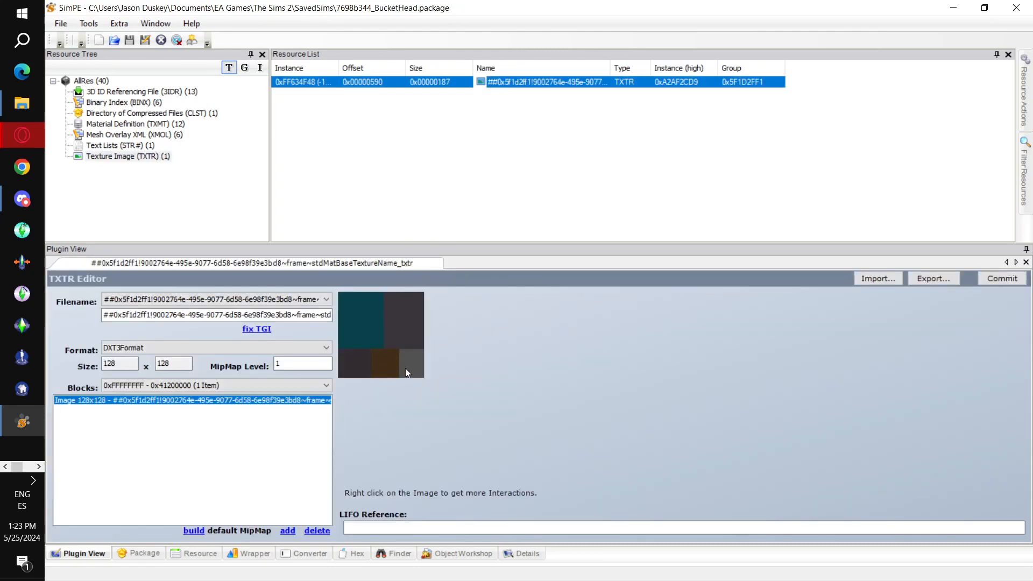
{"action": "right_click", "coordinate": [381, 319]}
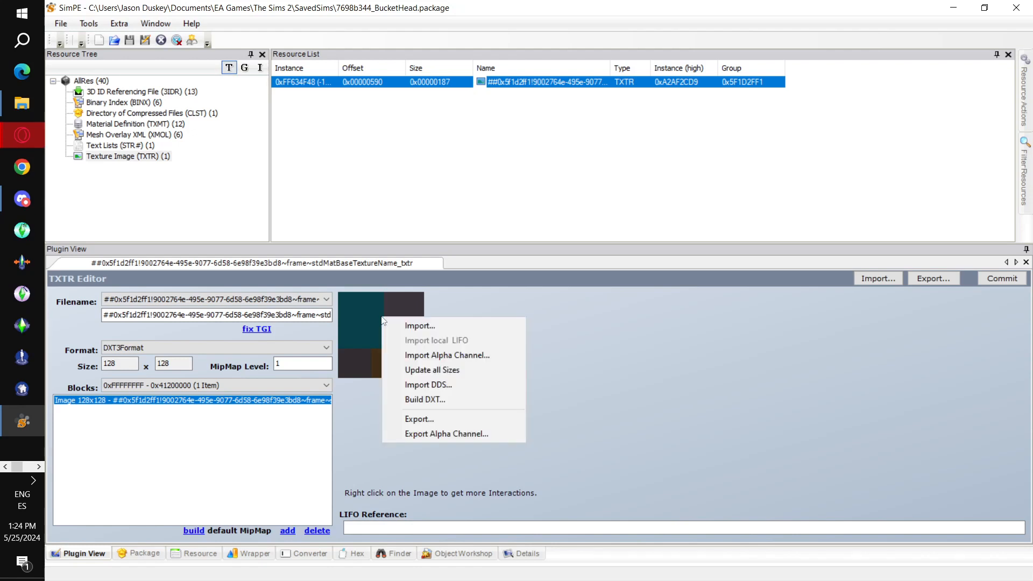
{"action": "left_click", "coordinate": [466, 398]}
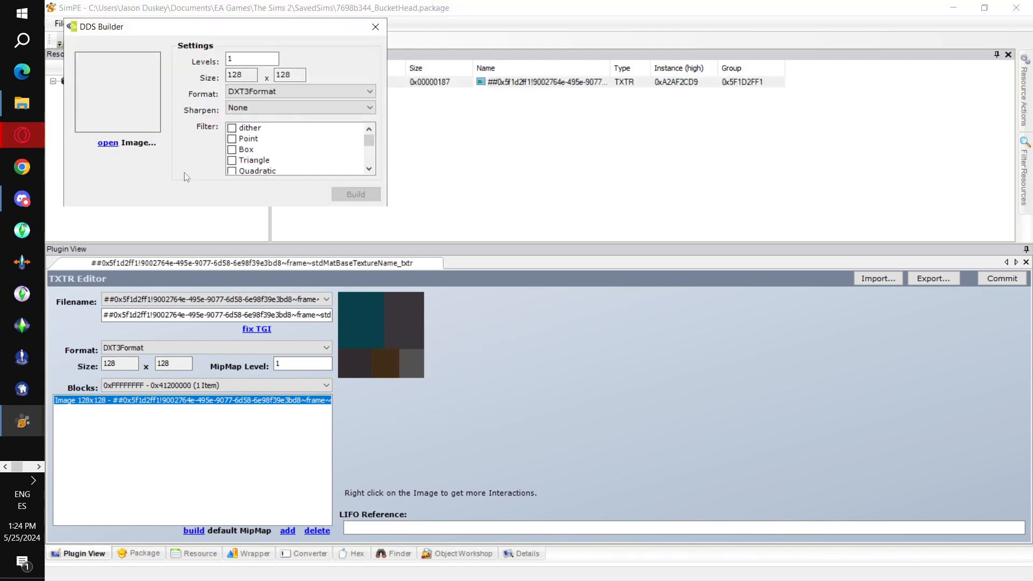
{"action": "left_click", "coordinate": [105, 143]}
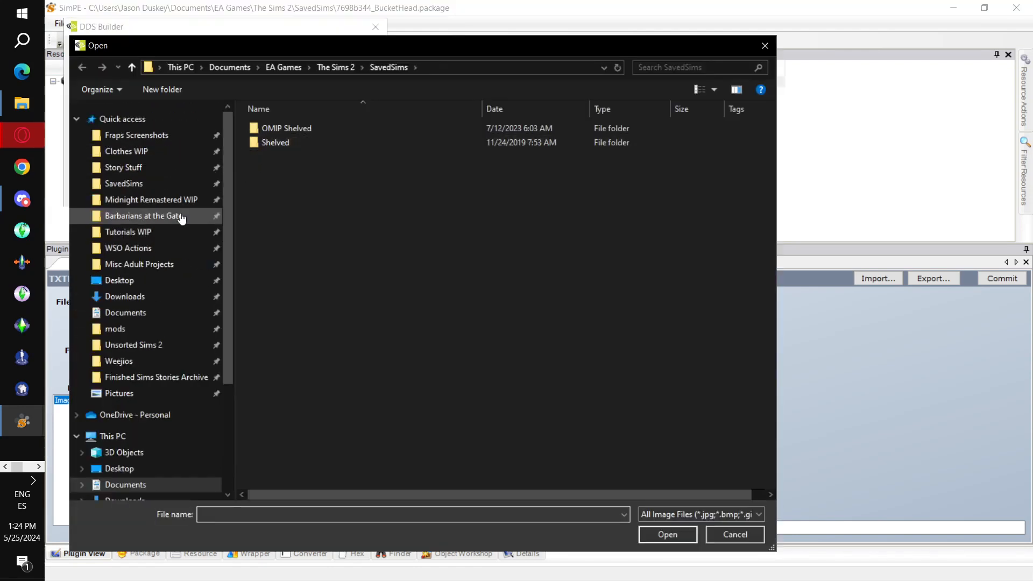
{"action": "left_click", "coordinate": [180, 285]}
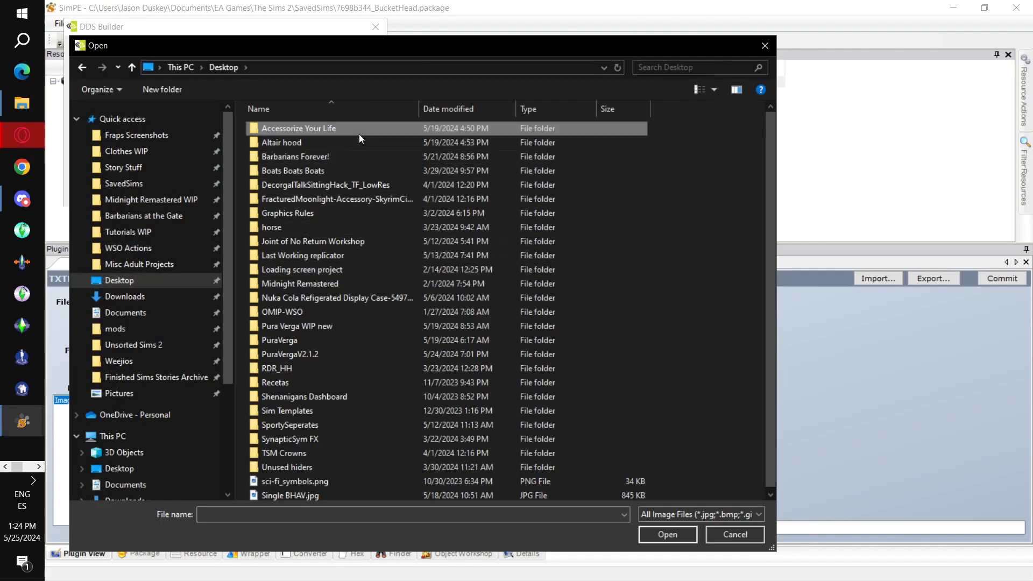
{"action": "double_click", "coordinate": [359, 131]}
{"action": "double_click", "coordinate": [348, 144]}
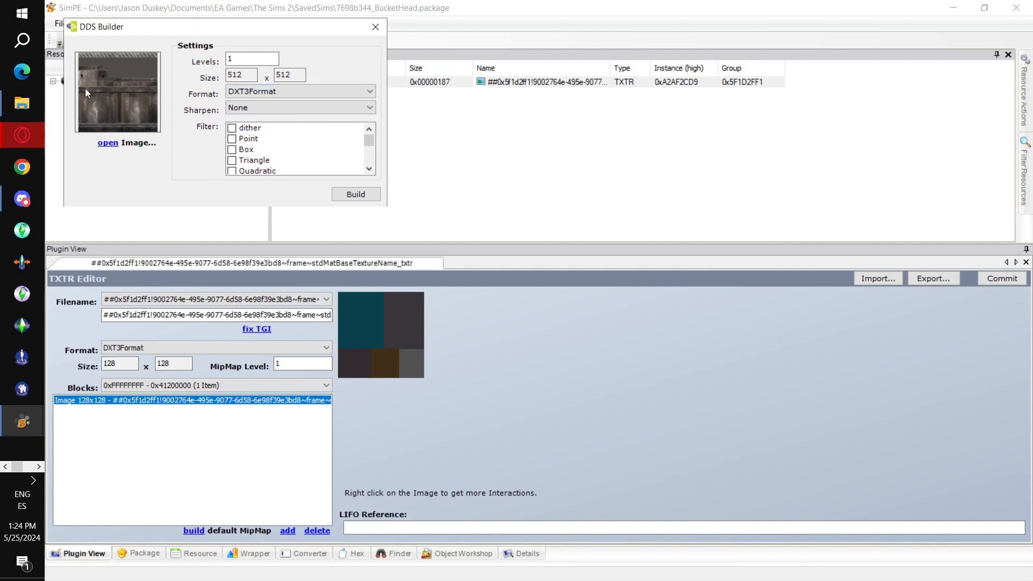
{"action": "left_click", "coordinate": [355, 195]}
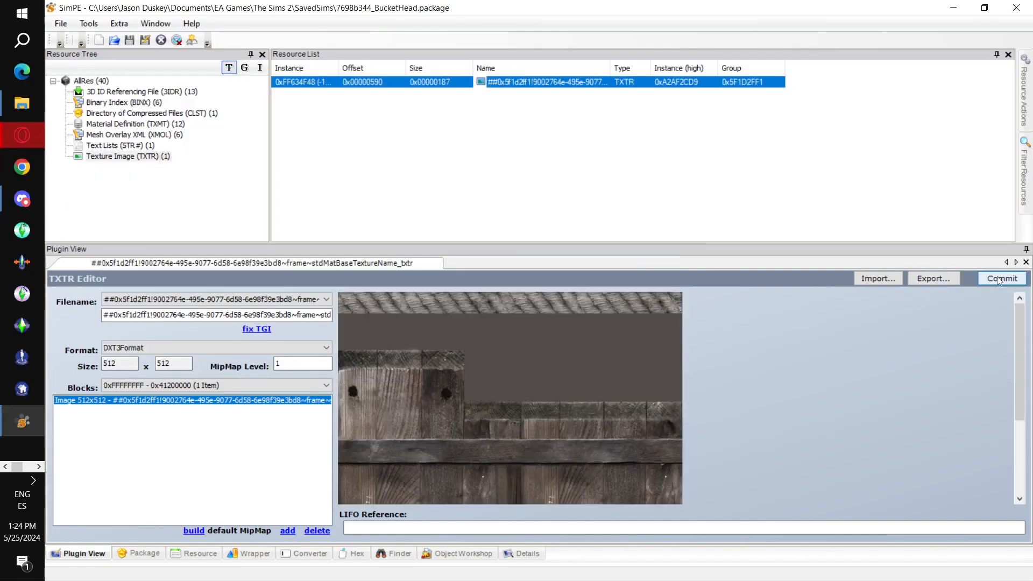
Step: Commit the new bucket texture and save 7698b344_BucketHead.package
{"action": "left_click", "coordinate": [1001, 279]}
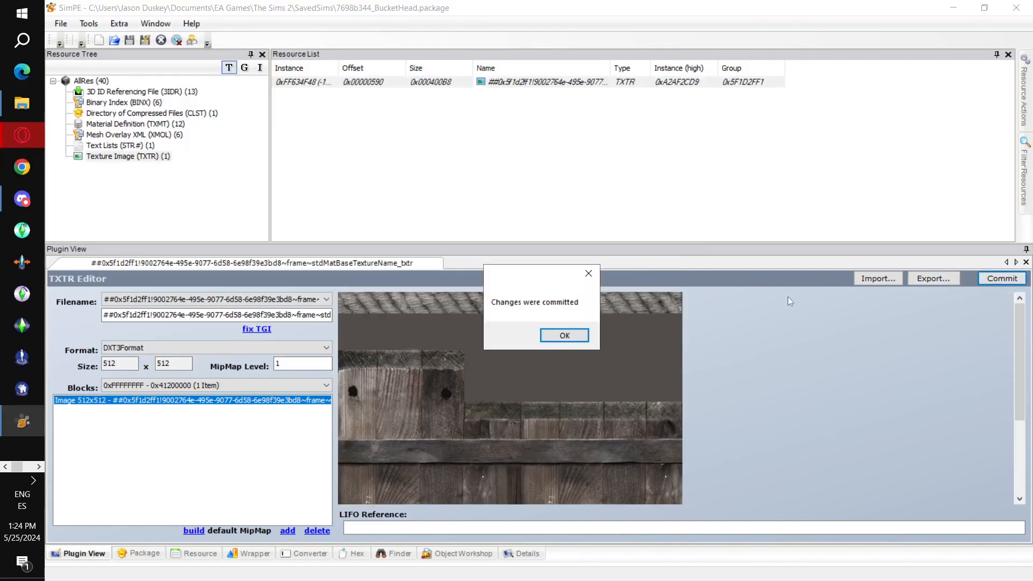
{"action": "left_click", "coordinate": [578, 334]}
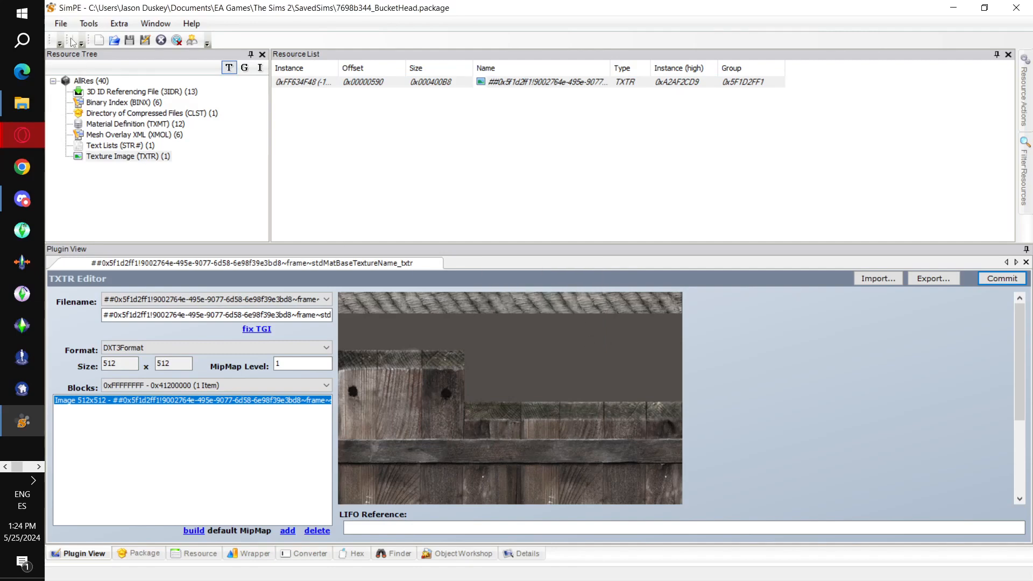
{"action": "left_click", "coordinate": [61, 23]}
{"action": "left_click", "coordinate": [81, 98]}
Step: Open 76850e81_Plunger.package from The Sims 2 SavedSims folder under Documents > EA Games
{"action": "left_click", "coordinate": [60, 23]}
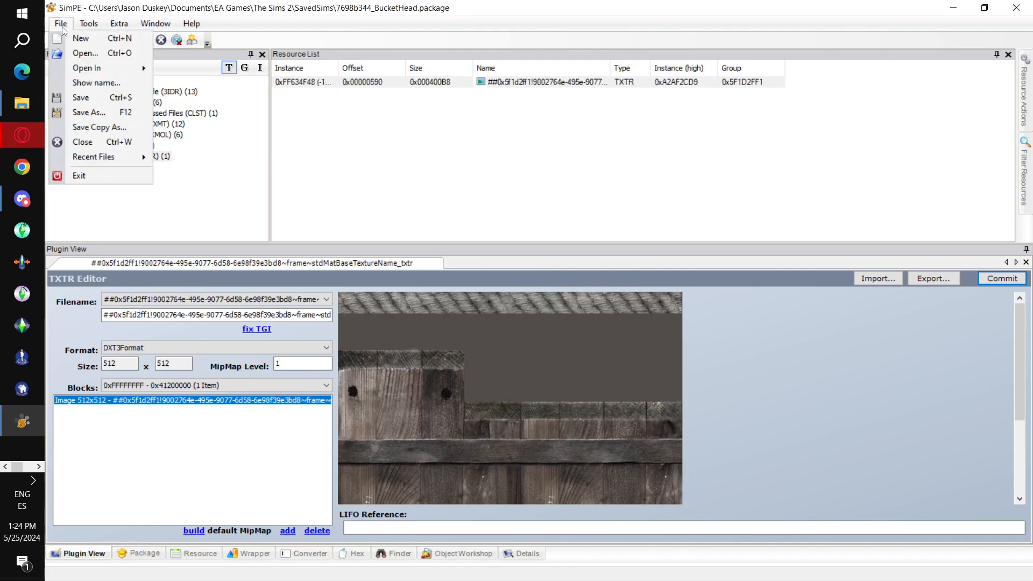
{"action": "left_click", "coordinate": [83, 53]}
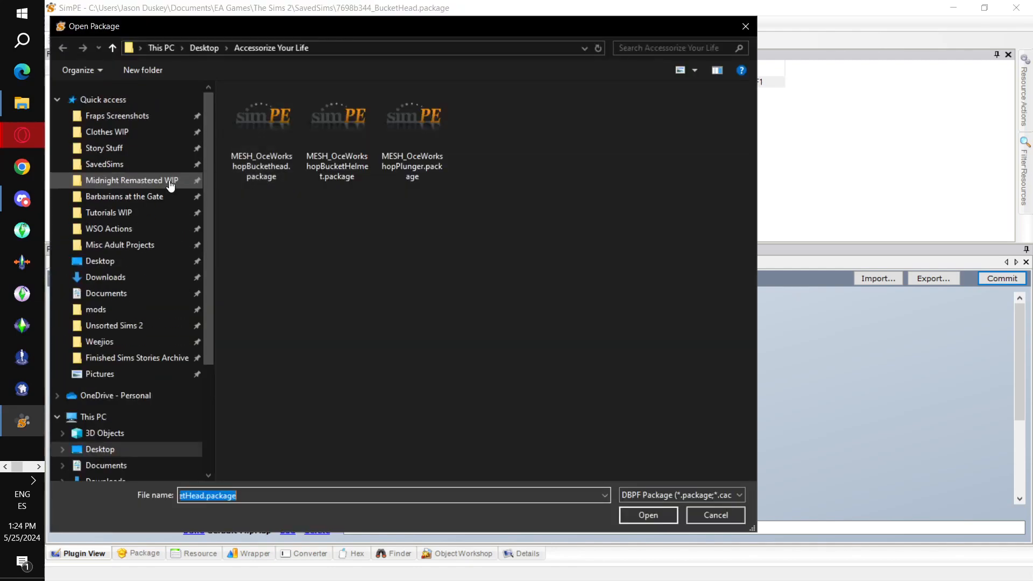
{"action": "left_click", "coordinate": [140, 168]}
{"action": "left_click", "coordinate": [263, 49]}
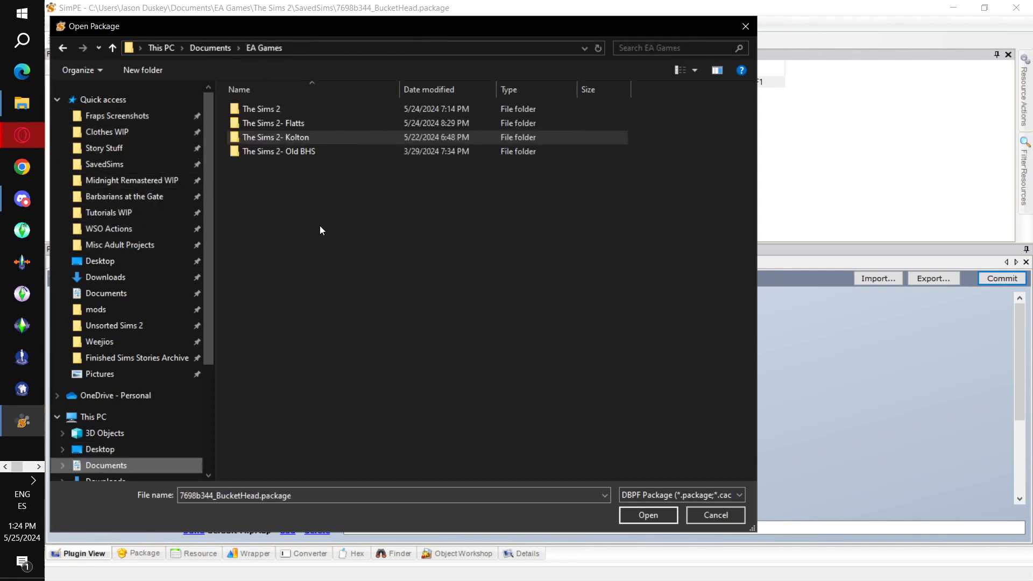
{"action": "double_click", "coordinate": [283, 112]}
{"action": "double_click", "coordinate": [328, 353]}
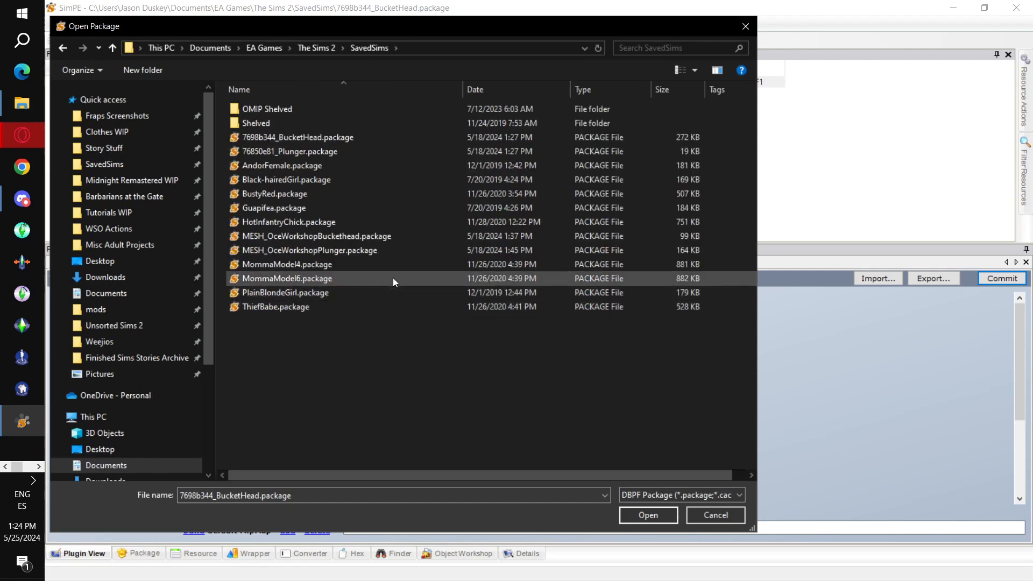
{"action": "double_click", "coordinate": [367, 151]}
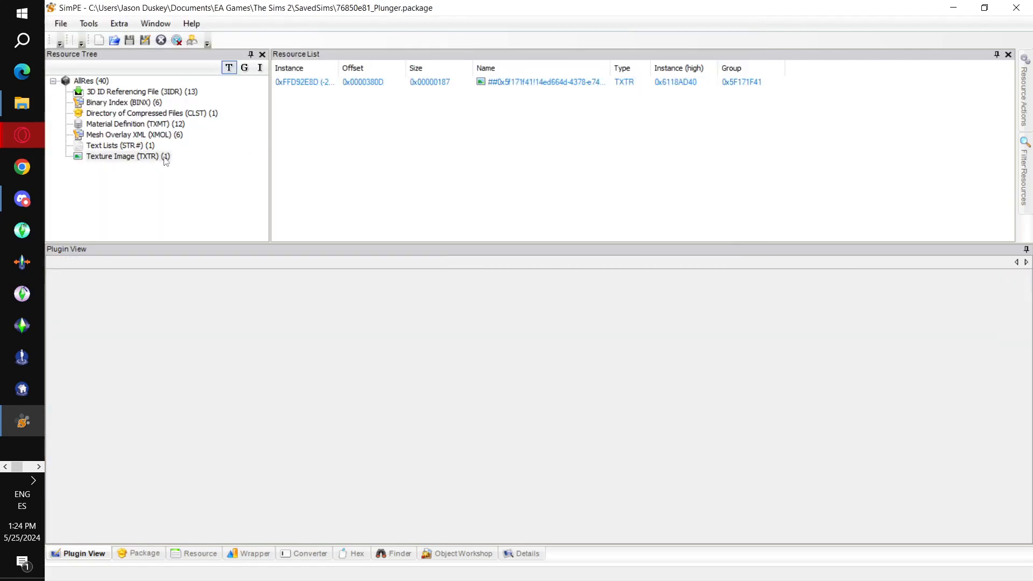
Step: Link the plunger package's 3D ID Referencing File with instance 0x00000801 to MESH_OceWorkshopPlunger.package using the Body Mesh Tool's linking stage
{"action": "left_click", "coordinate": [158, 93]}
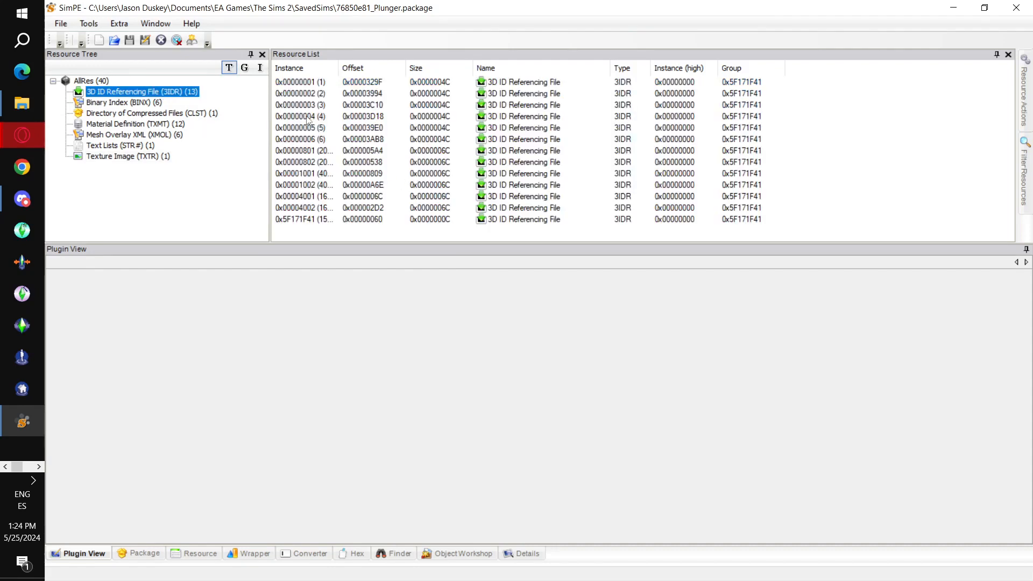
{"action": "left_click", "coordinate": [317, 152]}
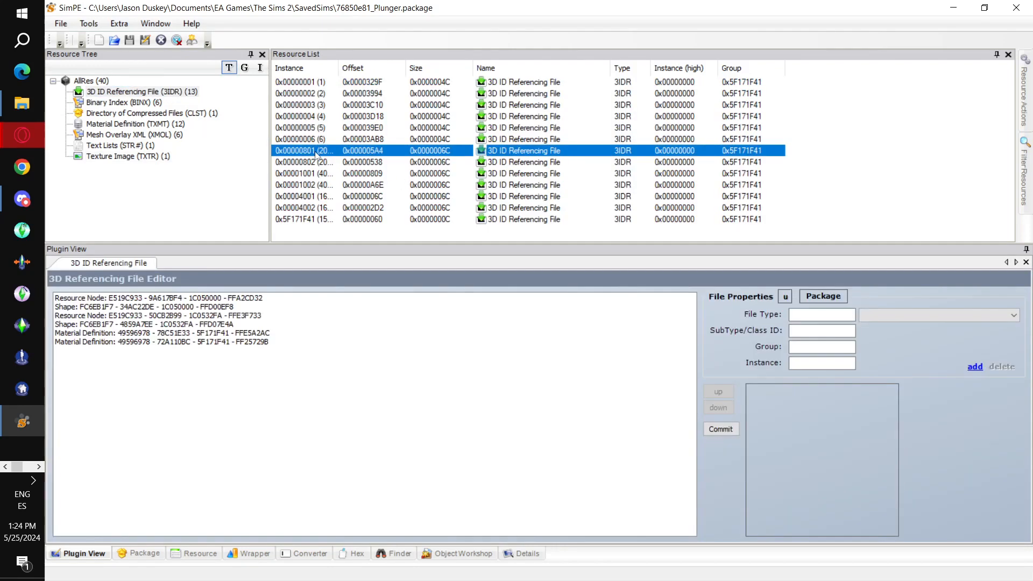
{"action": "left_click", "coordinate": [90, 24]}
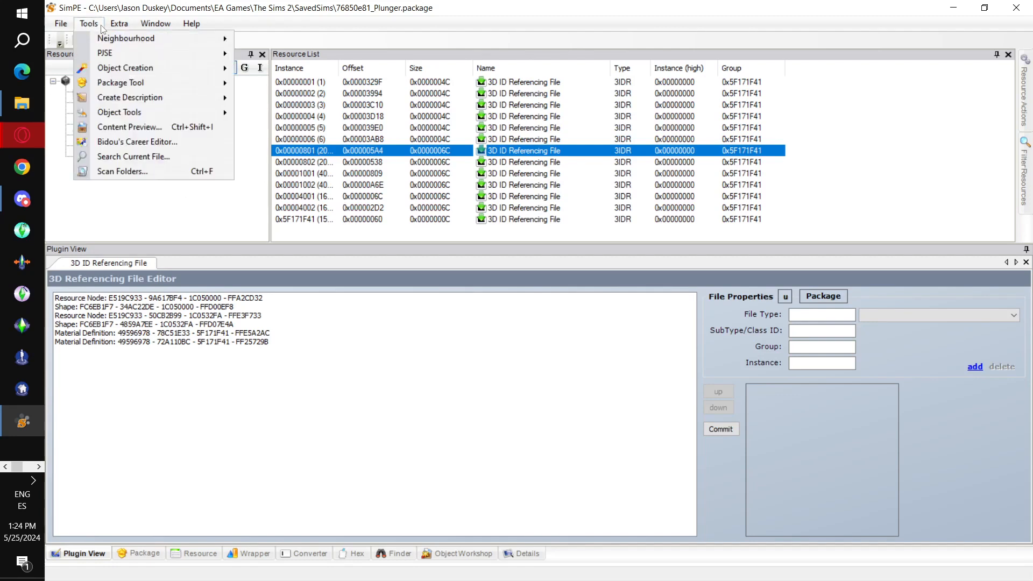
{"action": "mouse_move", "coordinate": [84, 22]}
{"action": "mouse_move", "coordinate": [109, 55]}
{"action": "mouse_move", "coordinate": [366, 51]}
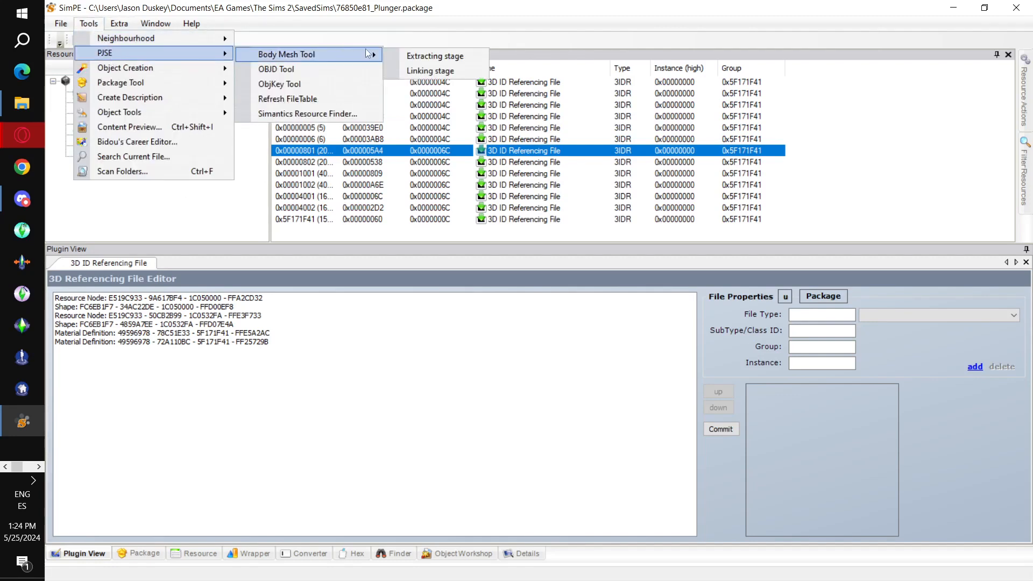
{"action": "left_click", "coordinate": [430, 70]}
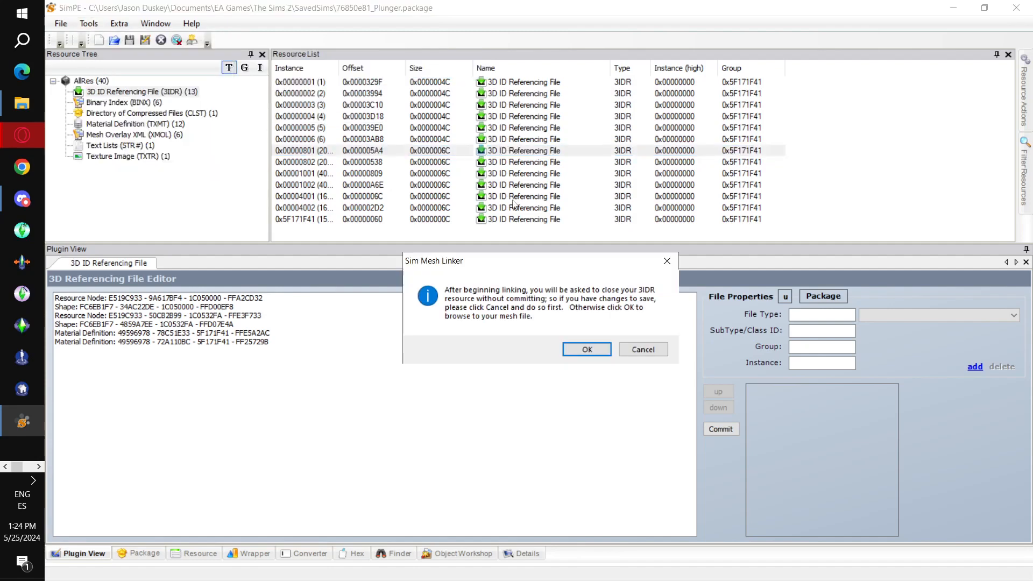
{"action": "left_click", "coordinate": [587, 349]}
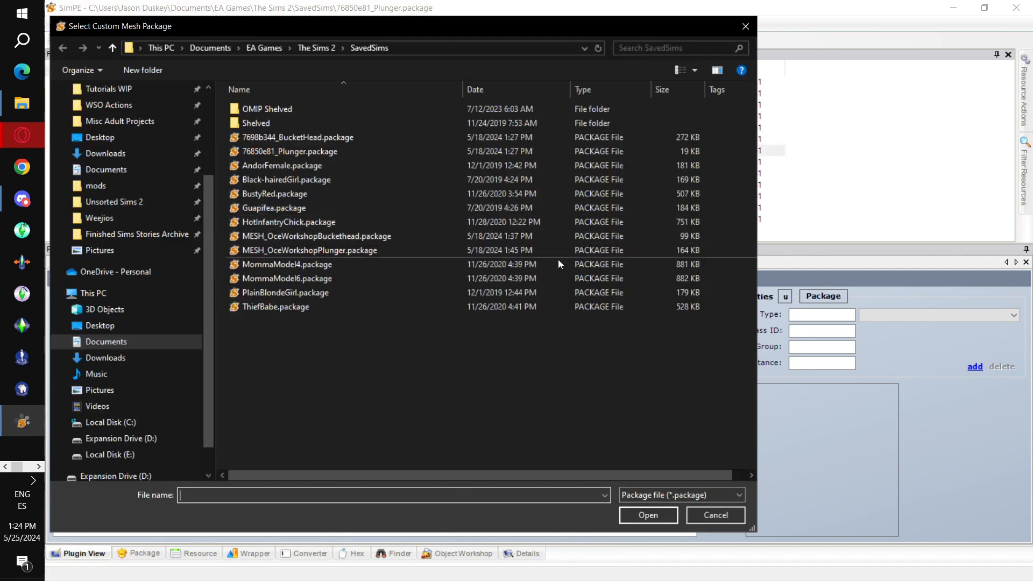
{"action": "double_click", "coordinate": [395, 248]}
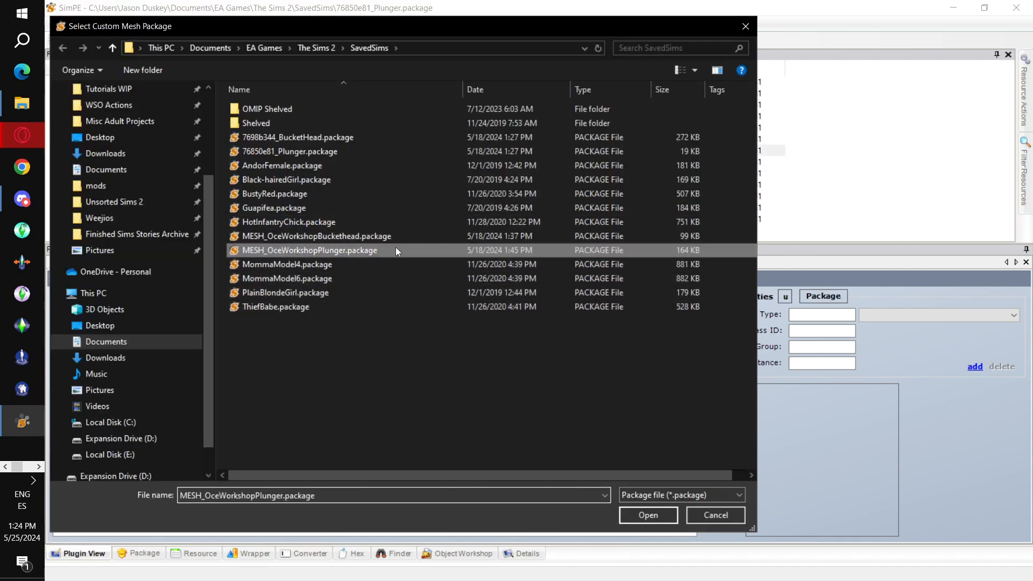
{"action": "left_click", "coordinate": [642, 344]}
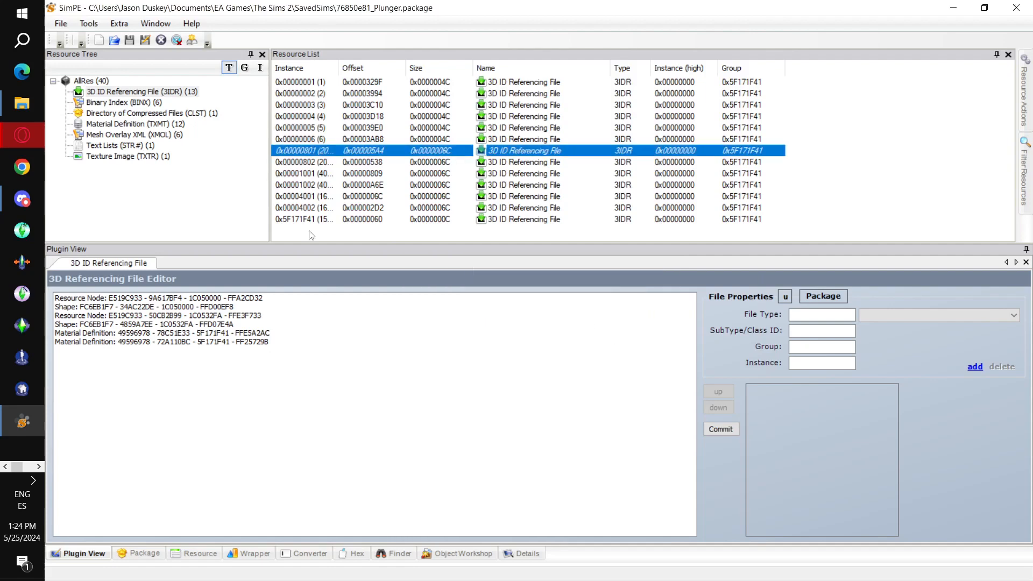
Step: Link the plunger package's 3D ID Referencing File with instance 0x00000802 to MESH_OceWorkshopPlunger.package using the Body Mesh Tool's linking stage
{"action": "left_click", "coordinate": [299, 162]}
{"action": "left_click", "coordinate": [89, 24]}
{"action": "mouse_move", "coordinate": [132, 56]}
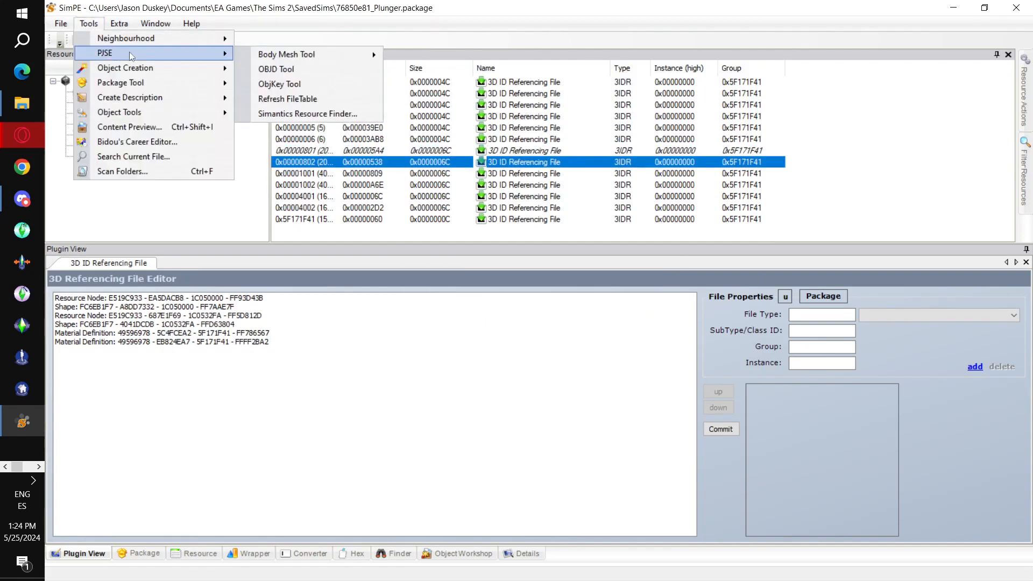
{"action": "mouse_move", "coordinate": [323, 54]}
{"action": "left_click", "coordinate": [436, 70]}
{"action": "left_click", "coordinate": [586, 354]}
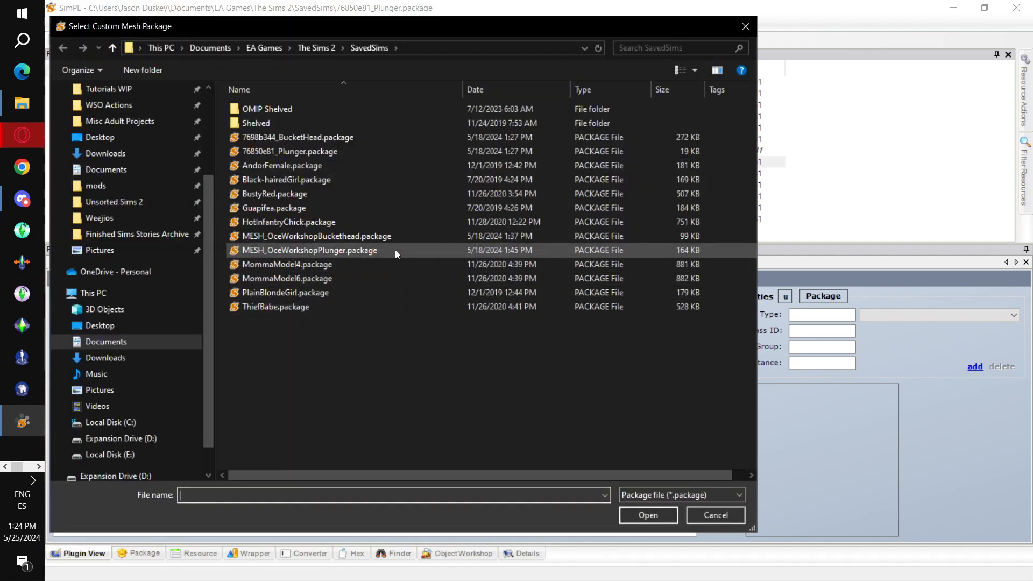
{"action": "left_click", "coordinate": [395, 250]}
{"action": "left_click", "coordinate": [643, 516]}
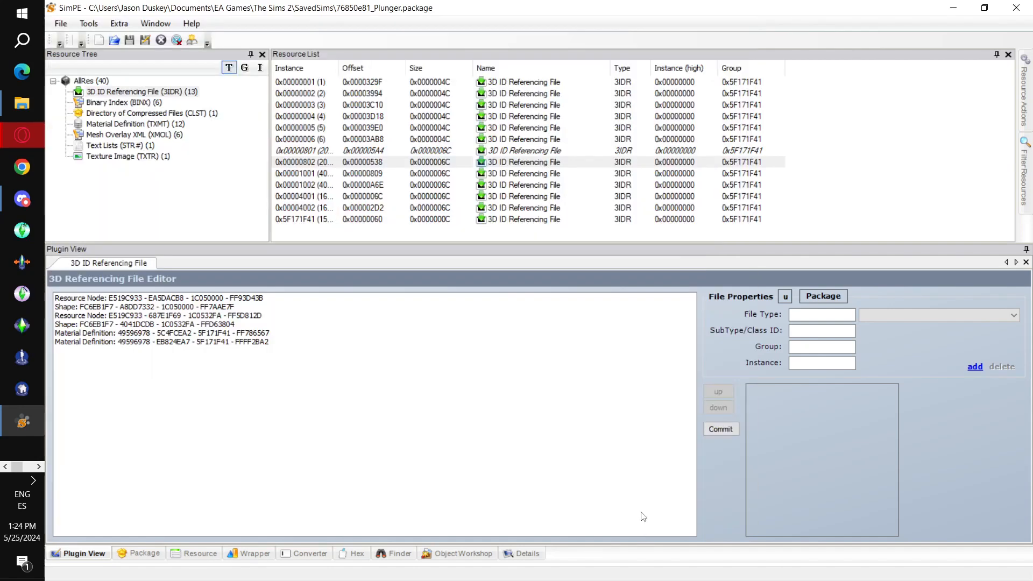
{"action": "left_click", "coordinate": [632, 344]}
Step: Link the plunger package's 3D ID Referencing File with instance 0x00001001 to MESH_OceWorkshopPlunger.package using the Body Mesh Tool's linking stage
{"action": "left_click", "coordinate": [284, 173]}
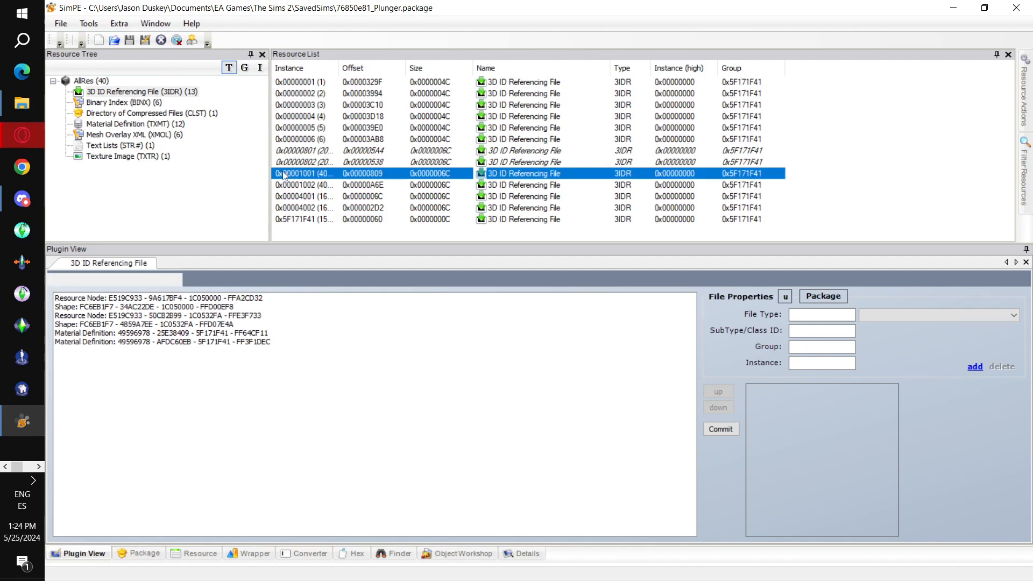
{"action": "left_click", "coordinate": [92, 24]}
{"action": "mouse_move", "coordinate": [156, 53]}
{"action": "mouse_move", "coordinate": [323, 54]}
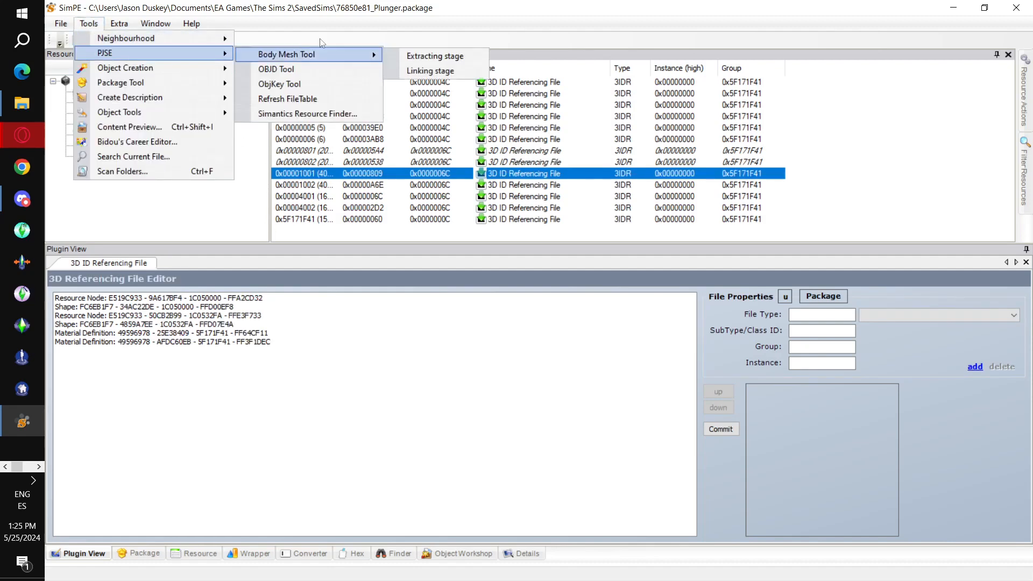
{"action": "left_click", "coordinate": [430, 71]}
{"action": "left_click", "coordinate": [587, 350]}
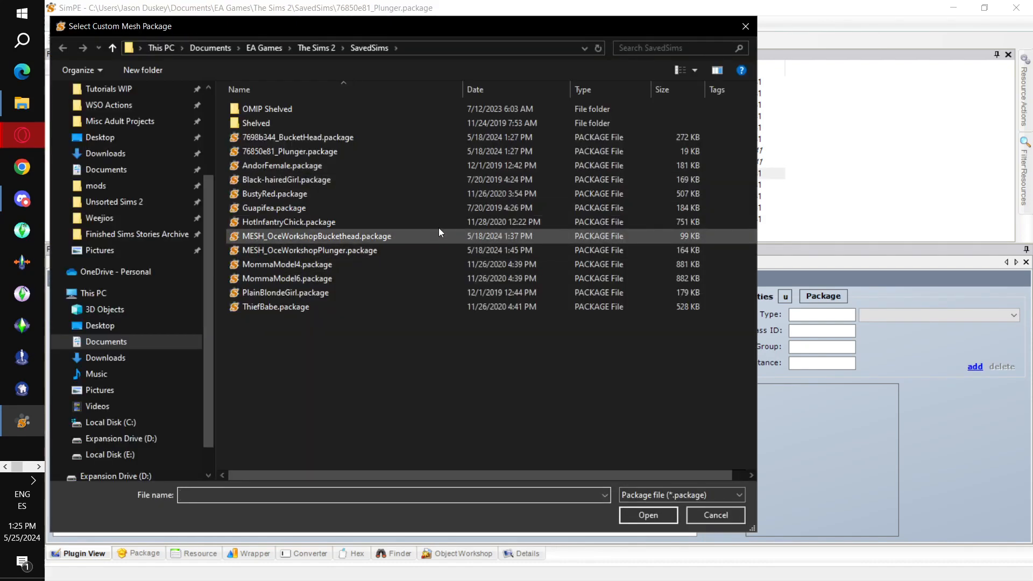
{"action": "double_click", "coordinate": [438, 247]}
{"action": "left_click", "coordinate": [646, 346]}
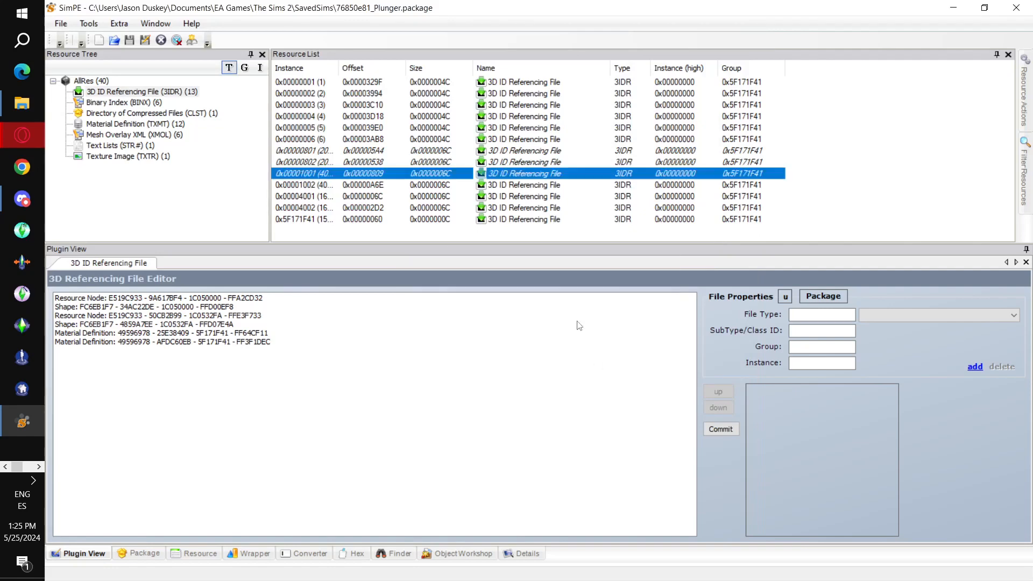
Step: Link the plunger package's 3D ID Referencing File with instance 0x00001002 to MESH_OceWorkshopPlunger.package using the Body Mesh Tool's linking stage
{"action": "left_click", "coordinate": [314, 186]}
{"action": "left_click", "coordinate": [101, 27]}
{"action": "mouse_move", "coordinate": [129, 53]}
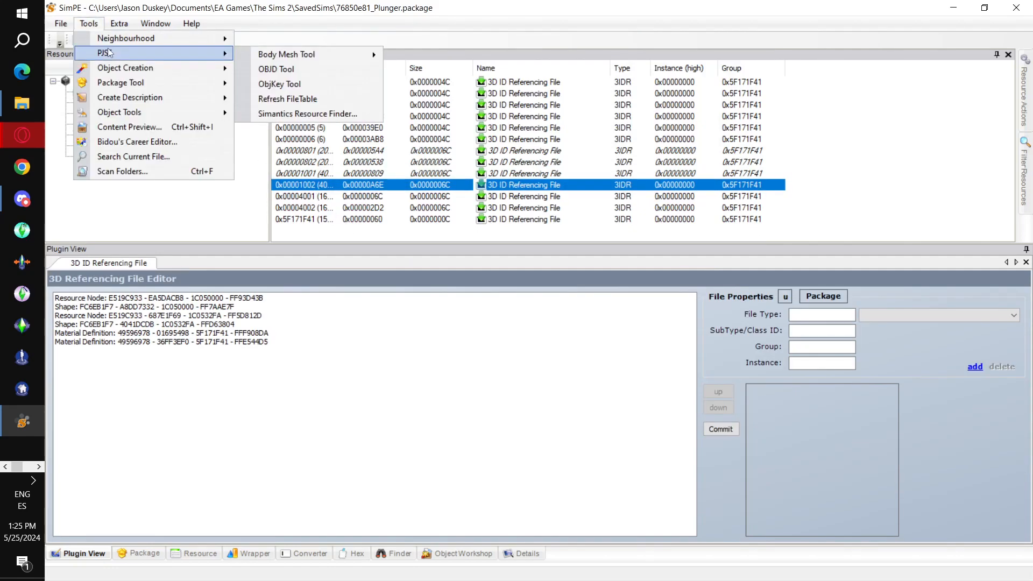
{"action": "mouse_move", "coordinate": [323, 54]}
{"action": "left_click", "coordinate": [428, 72]}
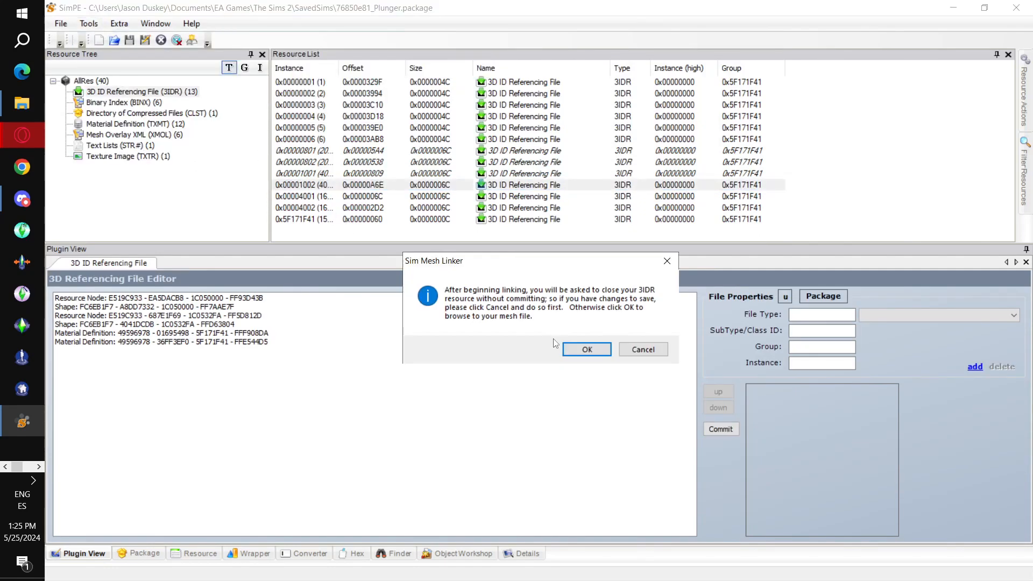
{"action": "left_click", "coordinate": [586, 349]}
{"action": "double_click", "coordinate": [464, 252]}
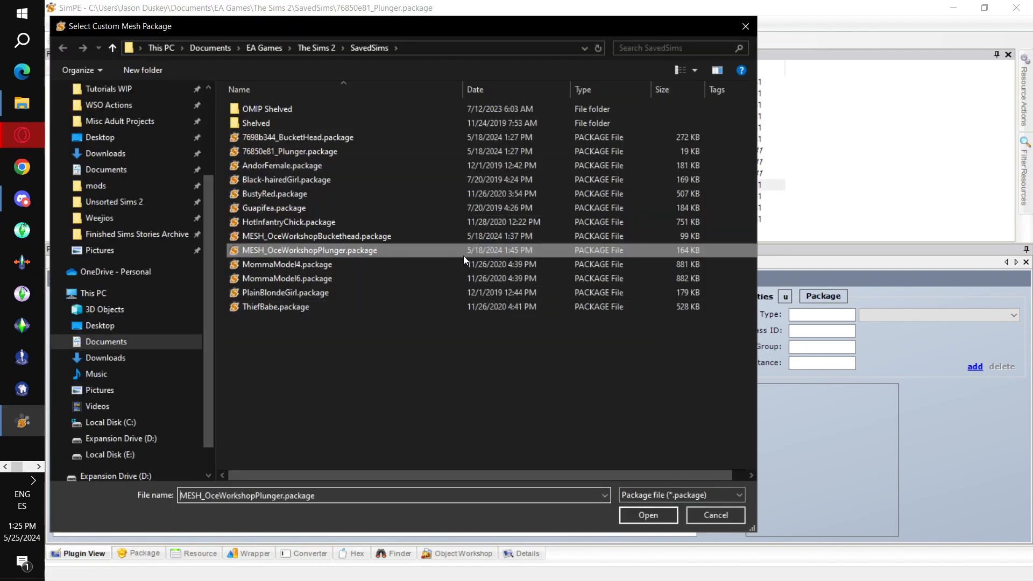
{"action": "left_click", "coordinate": [652, 348]}
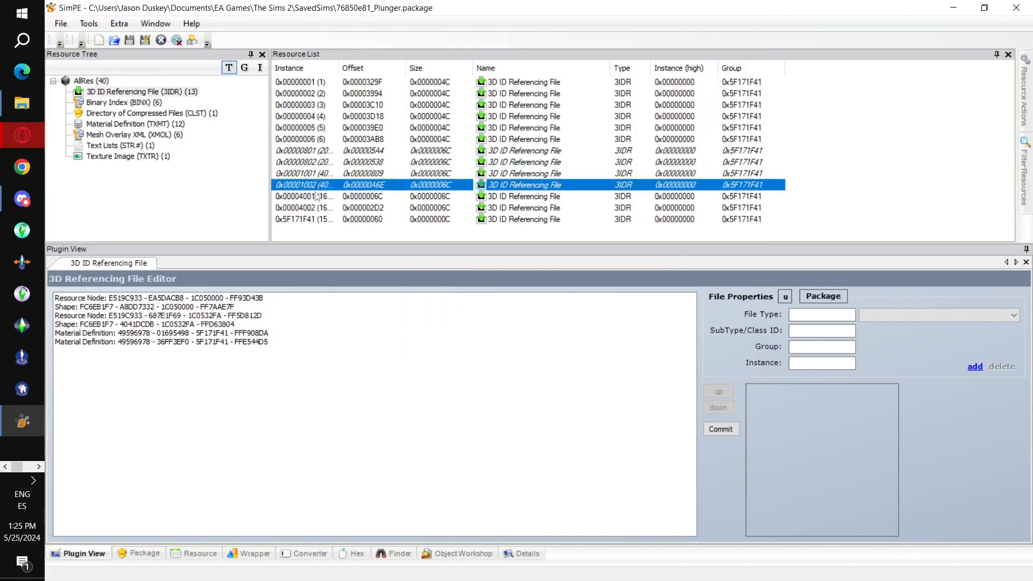
Step: Link the plunger package's 3D ID Referencing File with instance 0x00004001 to MESH_OceWorkshopPlunger.package using the Body Mesh Tool's linking stage
{"action": "left_click", "coordinate": [316, 196]}
{"action": "left_click", "coordinate": [88, 24]}
{"action": "mouse_move", "coordinate": [115, 59]}
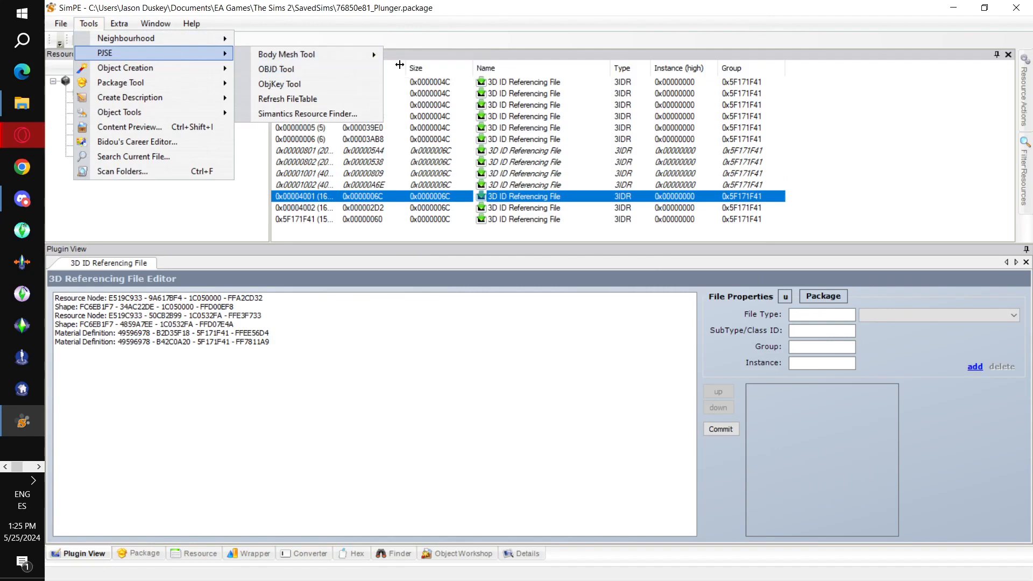
{"action": "mouse_move", "coordinate": [387, 60]}
{"action": "left_click", "coordinate": [428, 72]}
{"action": "left_click", "coordinate": [587, 349]}
{"action": "double_click", "coordinate": [495, 249]}
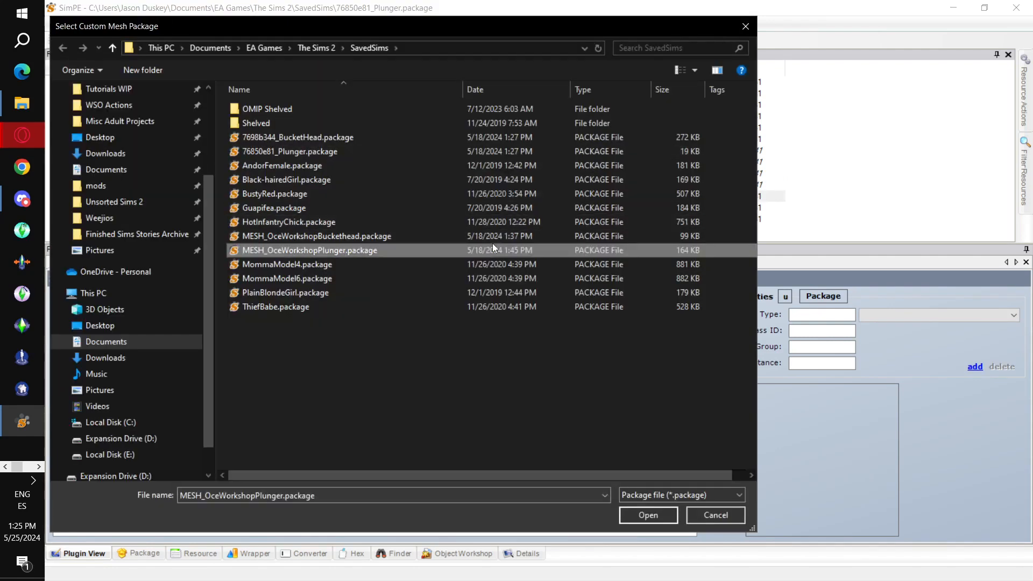
{"action": "left_click", "coordinate": [640, 347]}
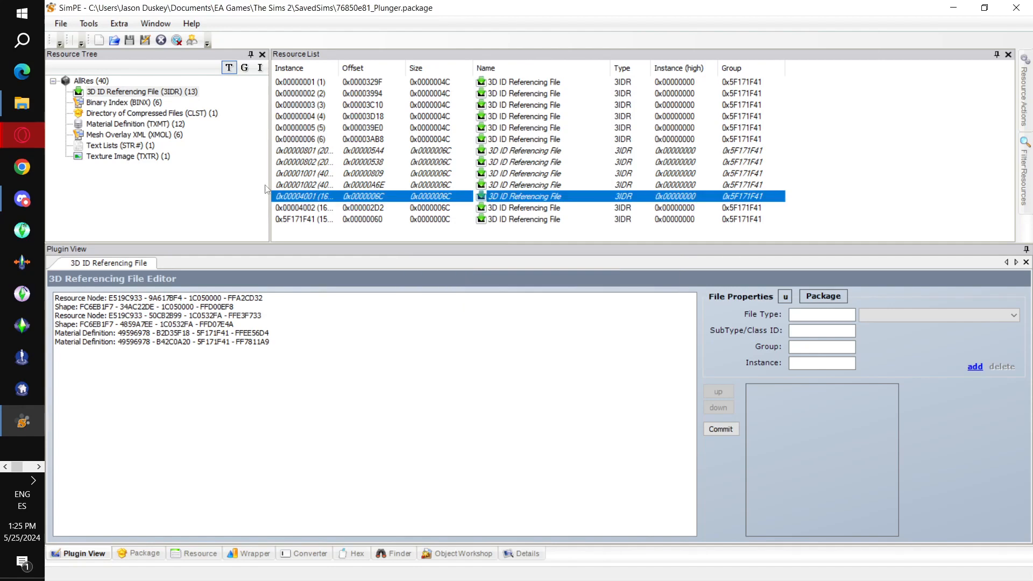
Step: Link the 3D ID Referencing File with instance 0x00004002 to MESH_OceWorkshopPlunger.package using the Body Mesh Tool's linking stage and save the plunger package
{"action": "left_click", "coordinate": [282, 209]}
{"action": "left_click", "coordinate": [89, 23]}
{"action": "mouse_move", "coordinate": [124, 53]}
{"action": "mouse_move", "coordinate": [322, 54]}
{"action": "left_click", "coordinate": [430, 70]}
{"action": "left_click", "coordinate": [602, 348]}
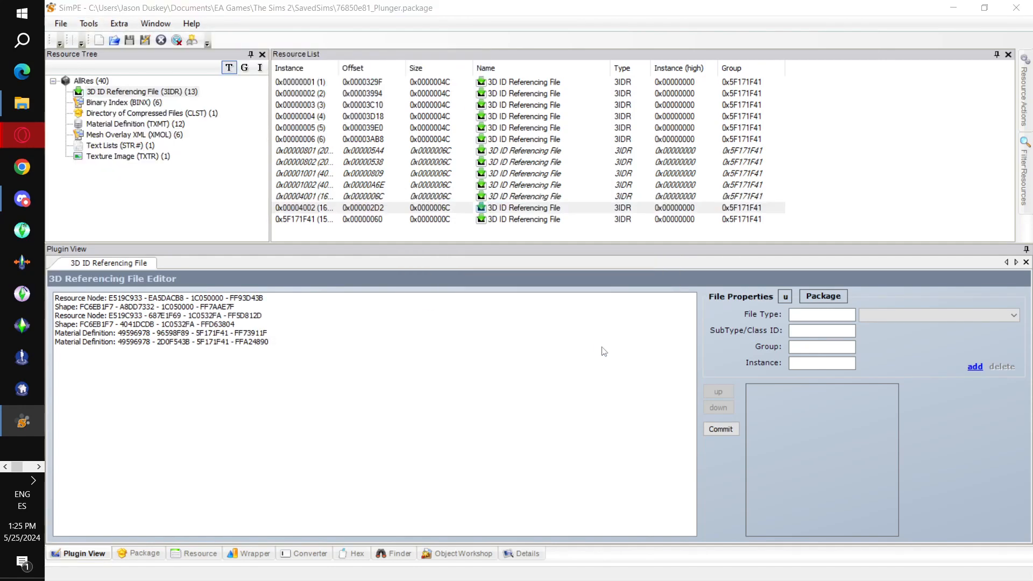
{"action": "double_click", "coordinate": [470, 249]}
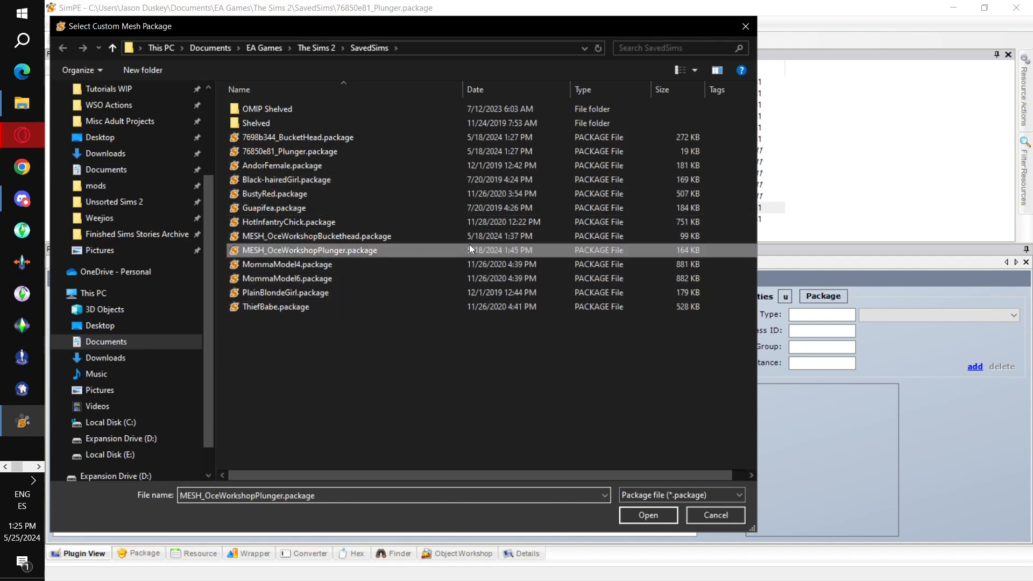
{"action": "left_click", "coordinate": [635, 348]}
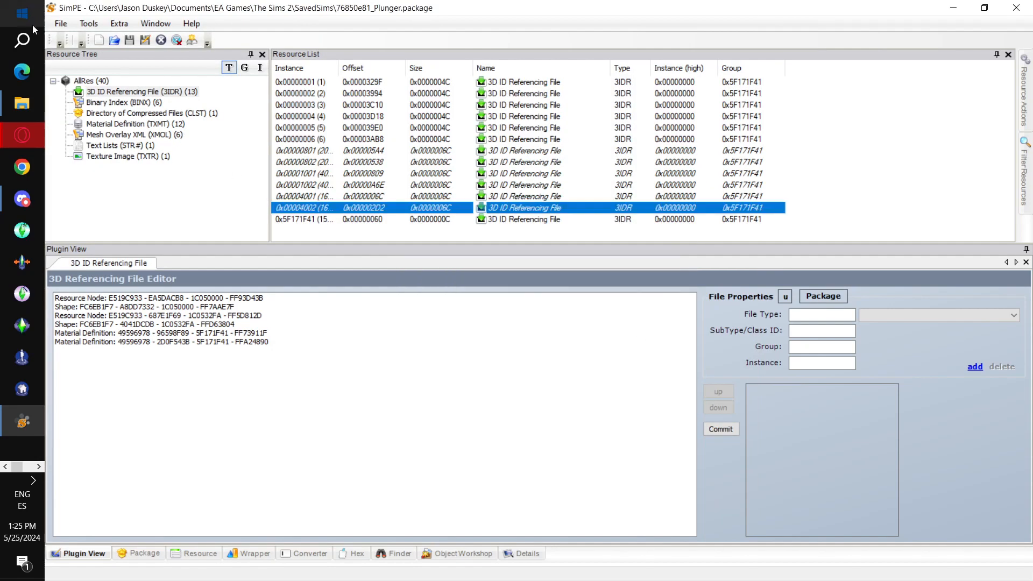
{"action": "left_click", "coordinate": [61, 24]}
{"action": "left_click", "coordinate": [115, 98]}
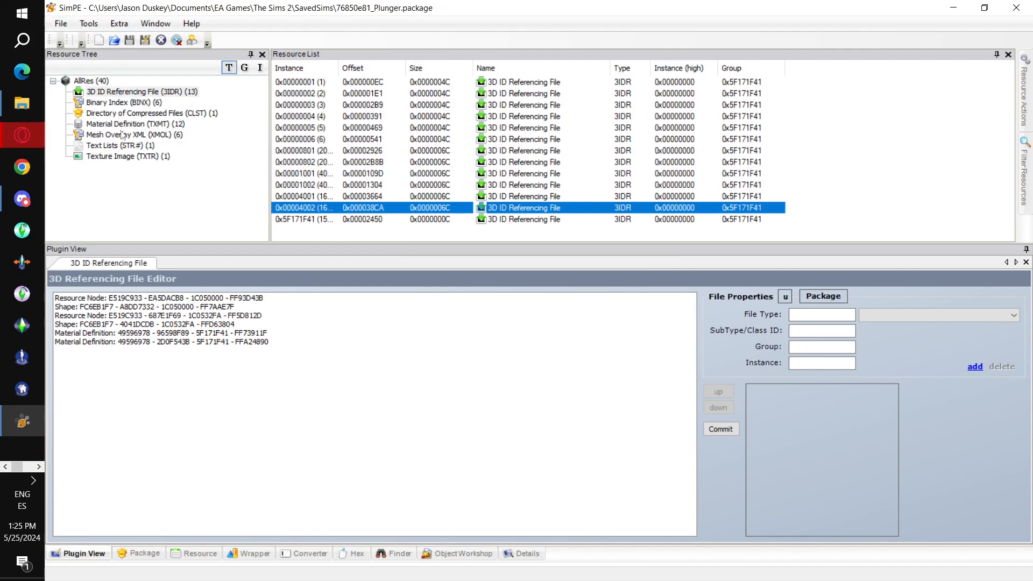
Step: Open the plunger package's only Texture Image resource and start the DDS Builder for its 128 x 128 image
{"action": "left_click", "coordinate": [128, 156]}
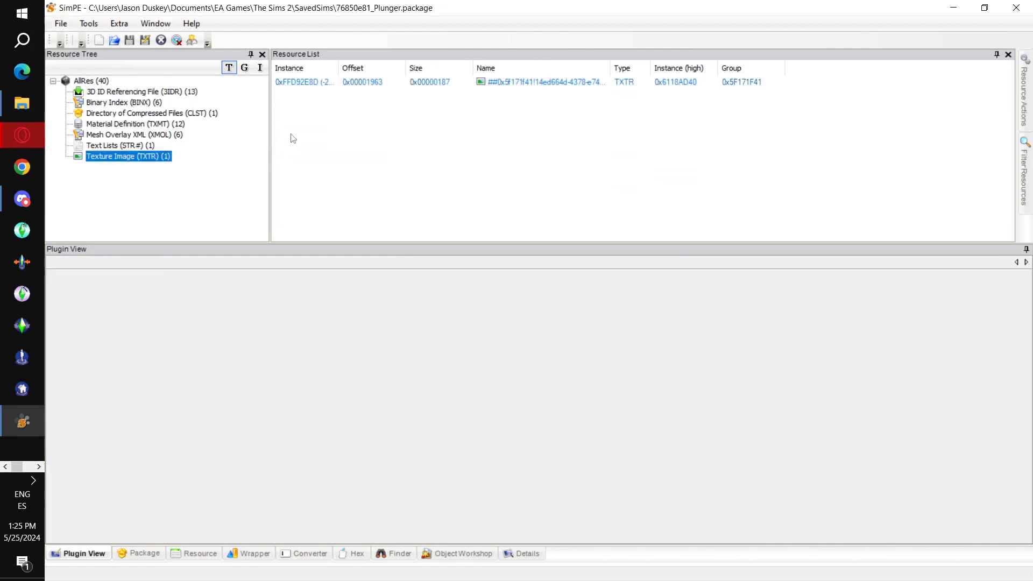
{"action": "left_click", "coordinate": [300, 86]}
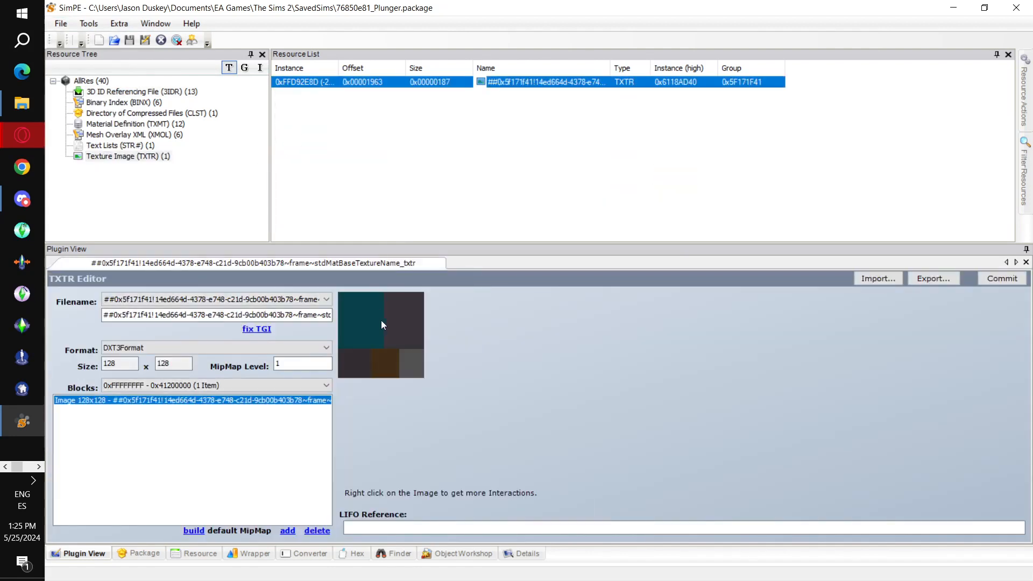
{"action": "right_click", "coordinate": [383, 325]}
{"action": "left_click", "coordinate": [449, 403]}
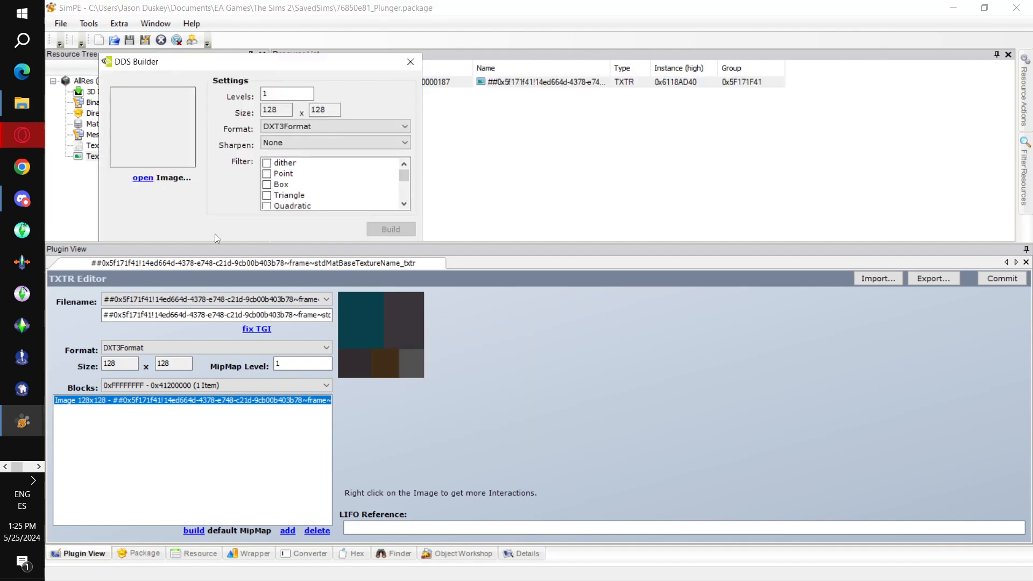
Step: Load the 1024 x 1024 plunger texture from the Desktop's Accessorize Your Life folder and build it in DXT3Format to replace the placeholder image
{"action": "left_click", "coordinate": [143, 178]}
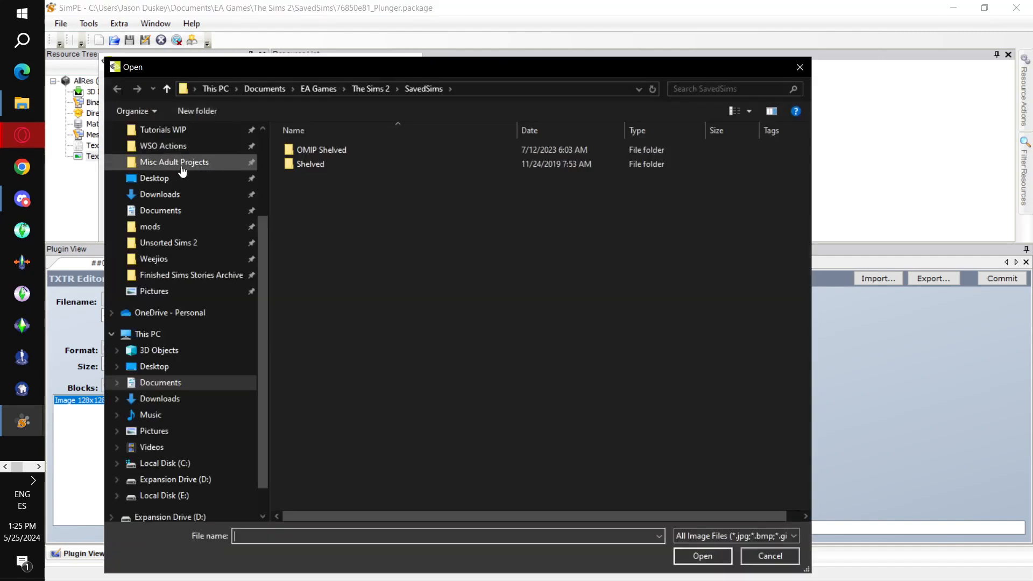
{"action": "left_click", "coordinate": [155, 178]}
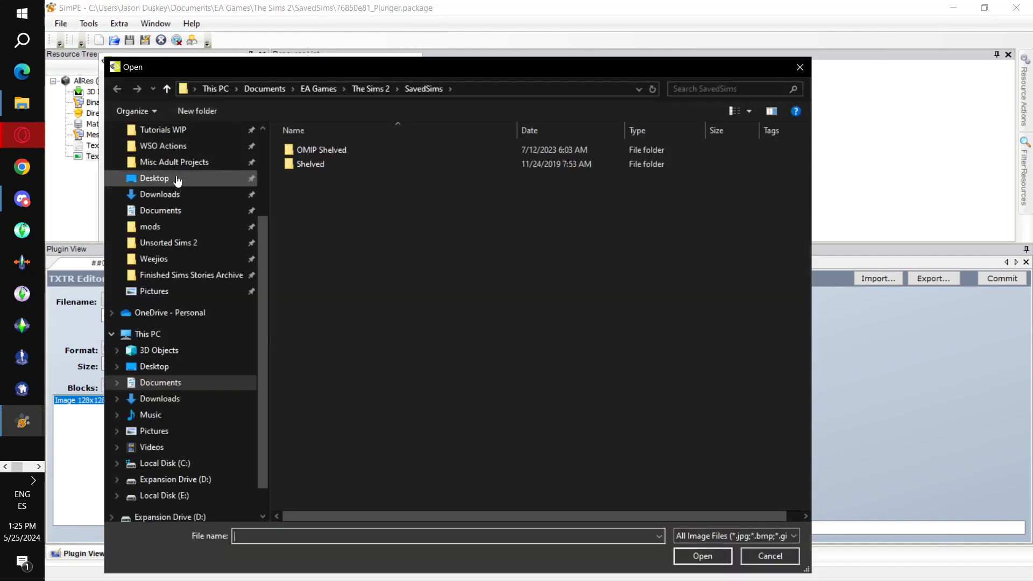
{"action": "double_click", "coordinate": [403, 157]}
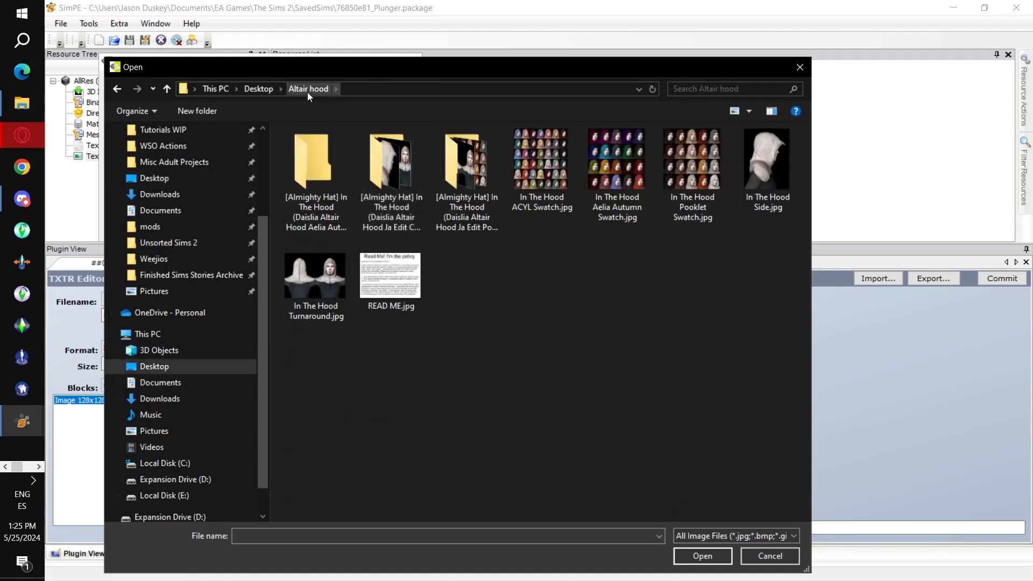
{"action": "left_click", "coordinate": [258, 89]}
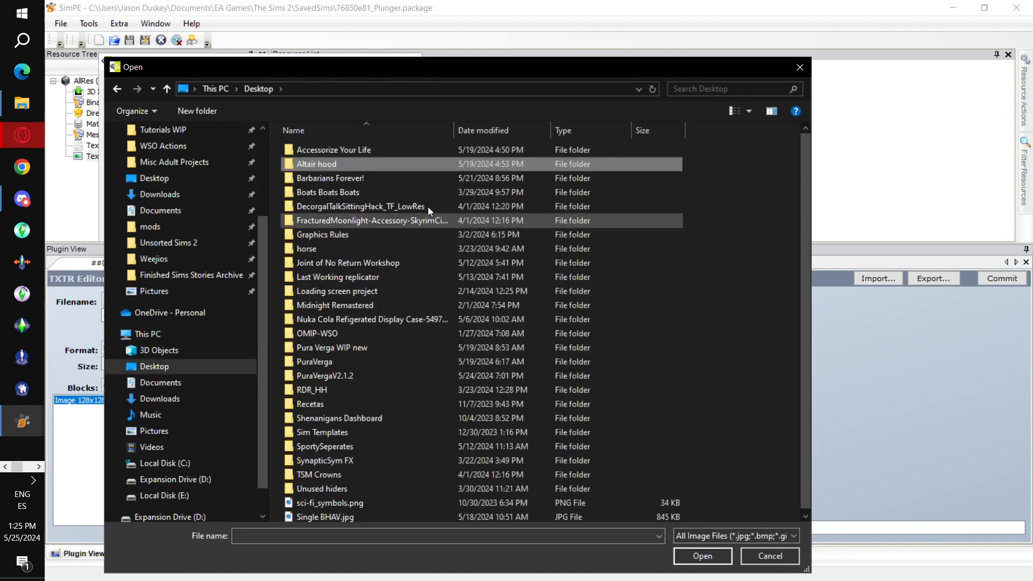
{"action": "double_click", "coordinate": [399, 153]}
{"action": "double_click", "coordinate": [463, 170]}
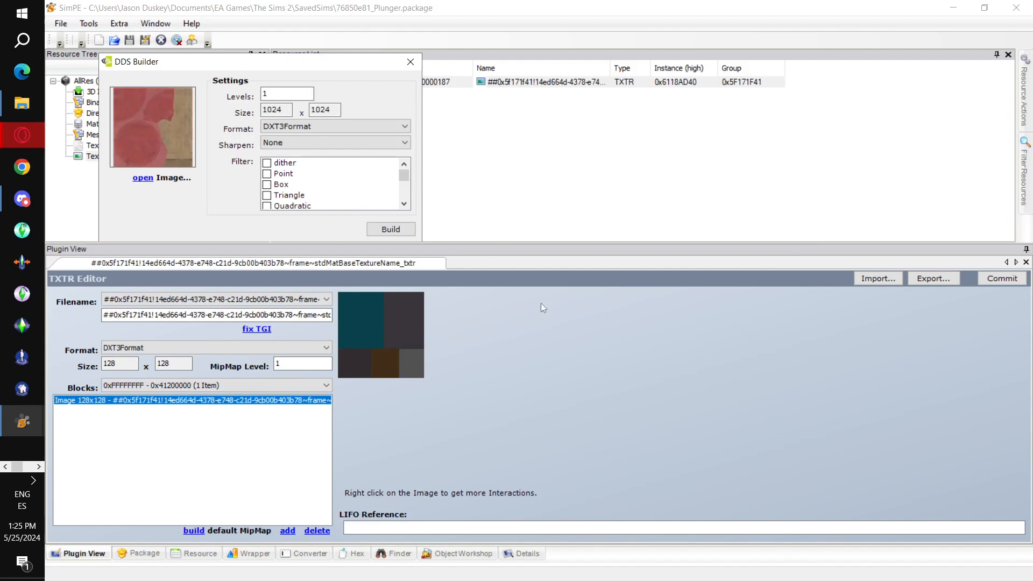
{"action": "left_click", "coordinate": [391, 230]}
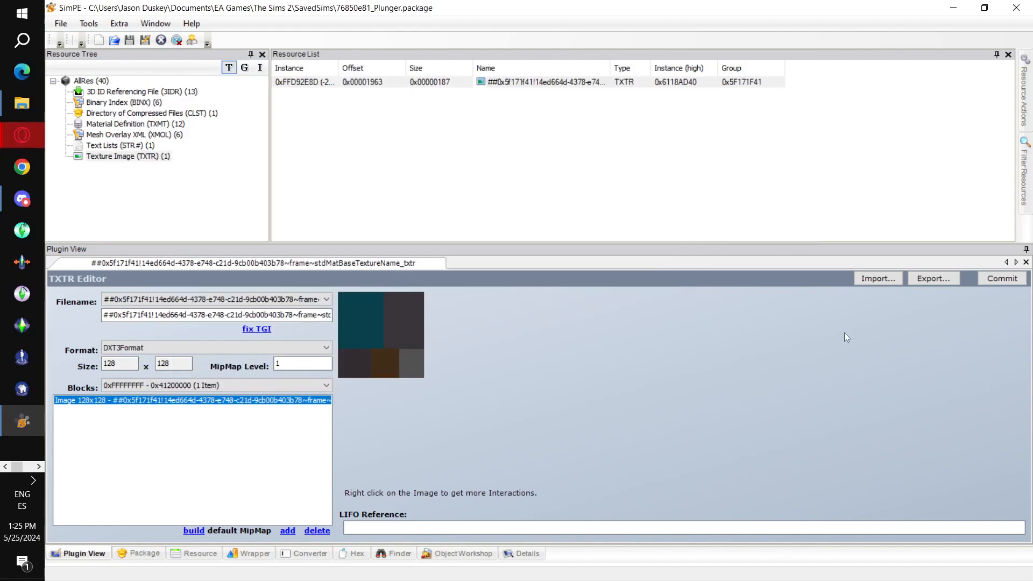
{"action": "left_click", "coordinate": [888, 279]}
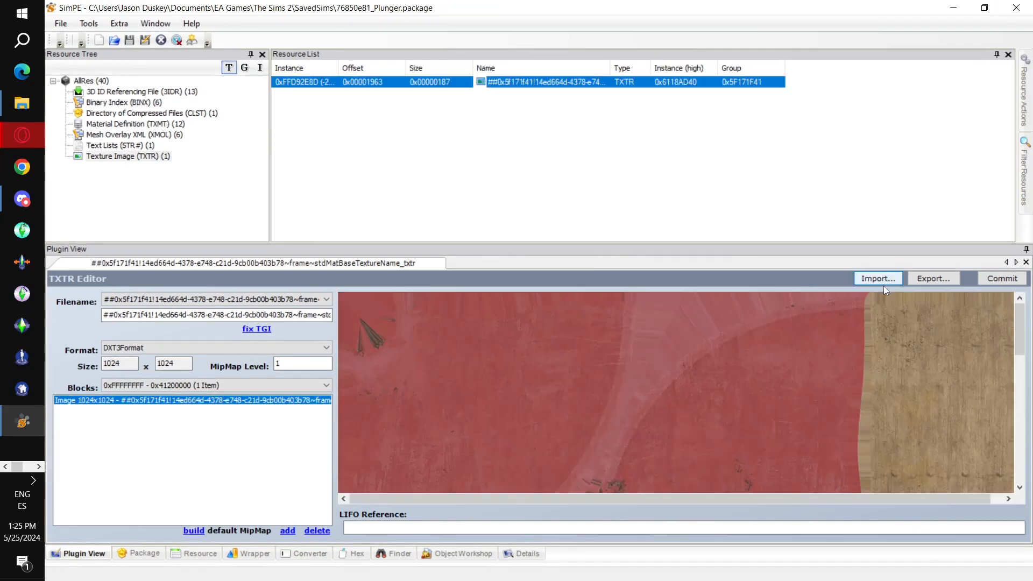
Step: Commit the new plunger texture and save the package
{"action": "left_click", "coordinate": [993, 278]}
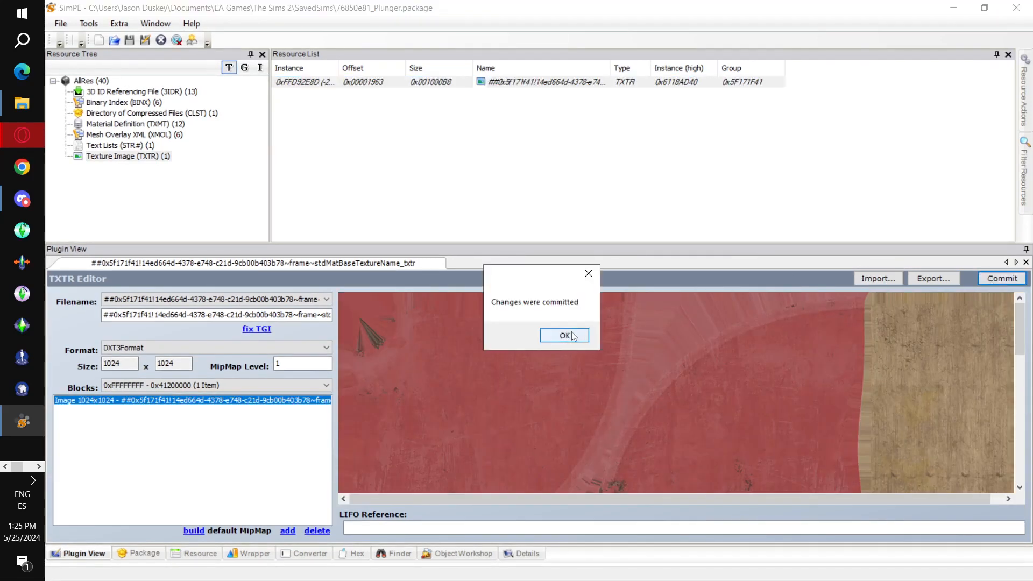
{"action": "left_click", "coordinate": [560, 336]}
{"action": "left_click", "coordinate": [60, 24]}
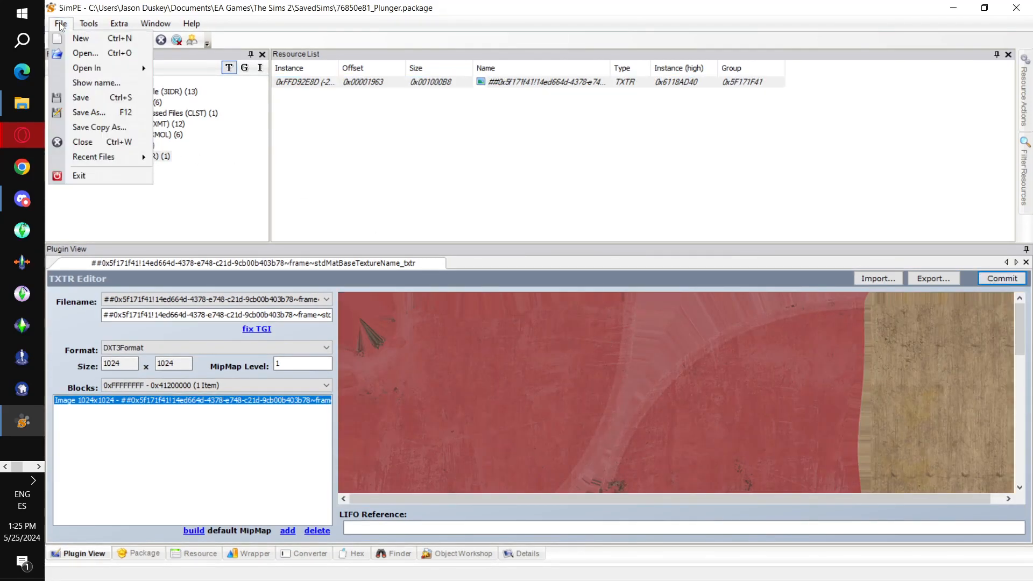
{"action": "left_click", "coordinate": [81, 97]}
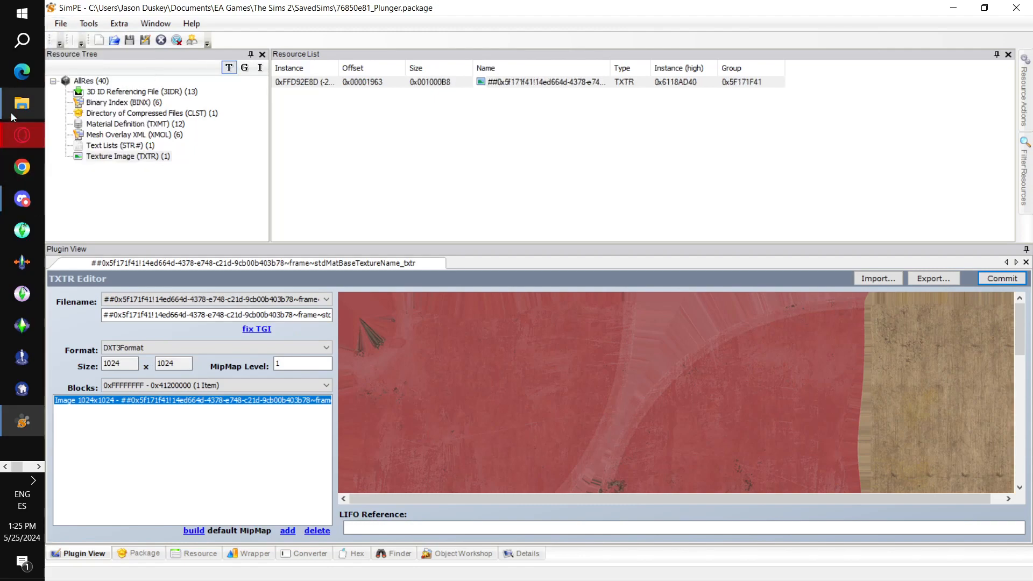
Step: Switch to the SavedSims window in File Explorer and go to The Sims 2 folder under EA Games
{"action": "mouse_move", "coordinate": [13, 110]}
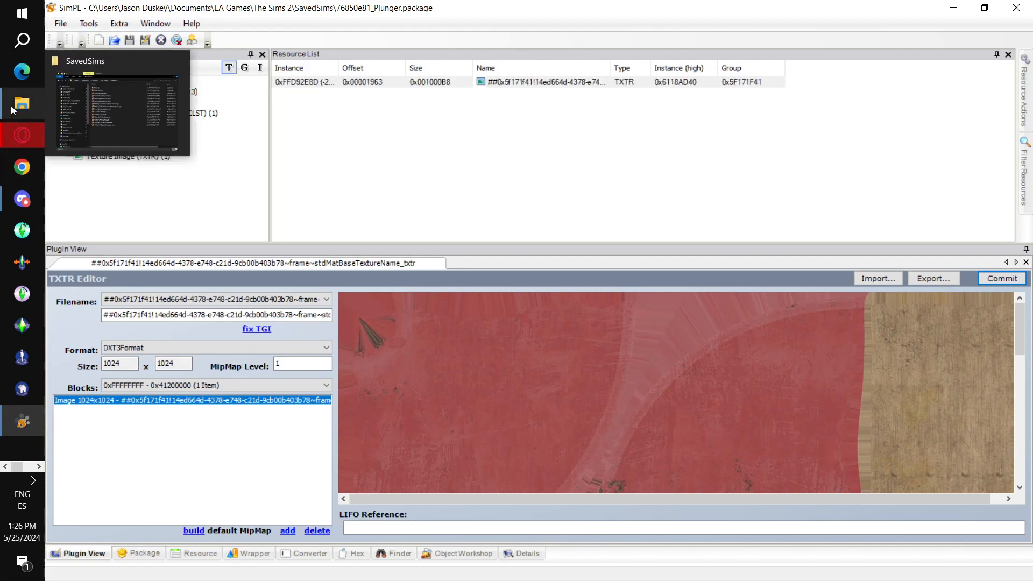
{"action": "left_click", "coordinate": [111, 148]}
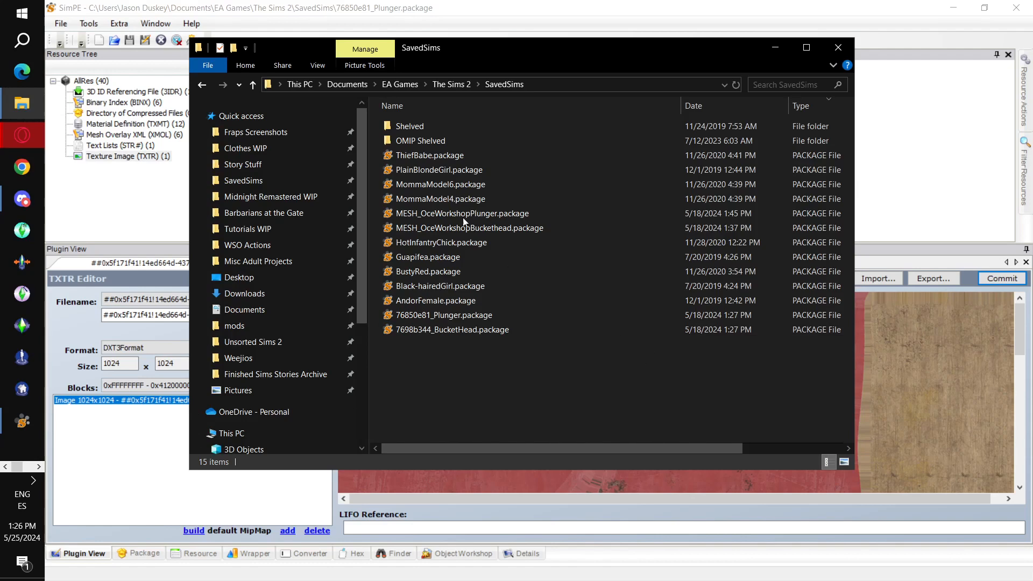
{"action": "left_click", "coordinate": [409, 85]}
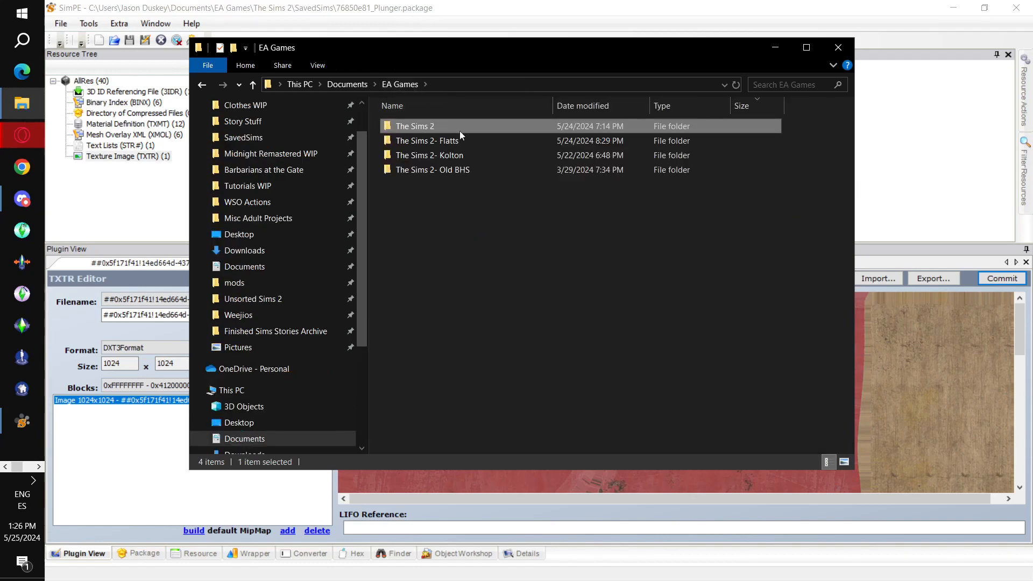
{"action": "double_click", "coordinate": [460, 131]}
{"action": "scroll", "coordinate": [628, 380], "scroll_direction": "down", "scroll_amount": 1}
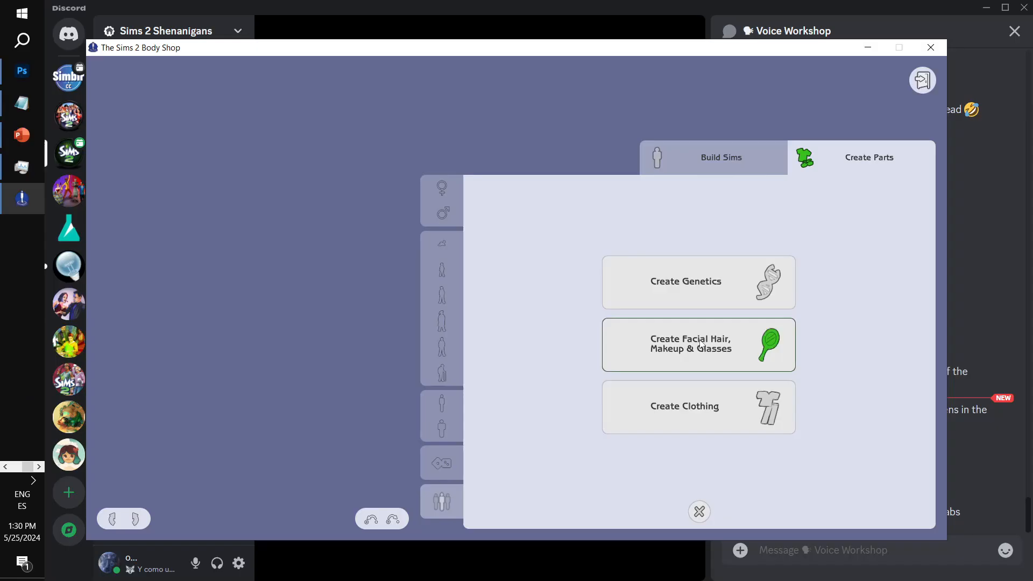
Step: Preview the custom bucket-head and the first custom accessory on the adult female model among Body Shop's Create Parts glasses
{"action": "left_click", "coordinate": [700, 345]}
{"action": "left_click", "coordinate": [506, 374]}
{"action": "left_click", "coordinate": [620, 305]}
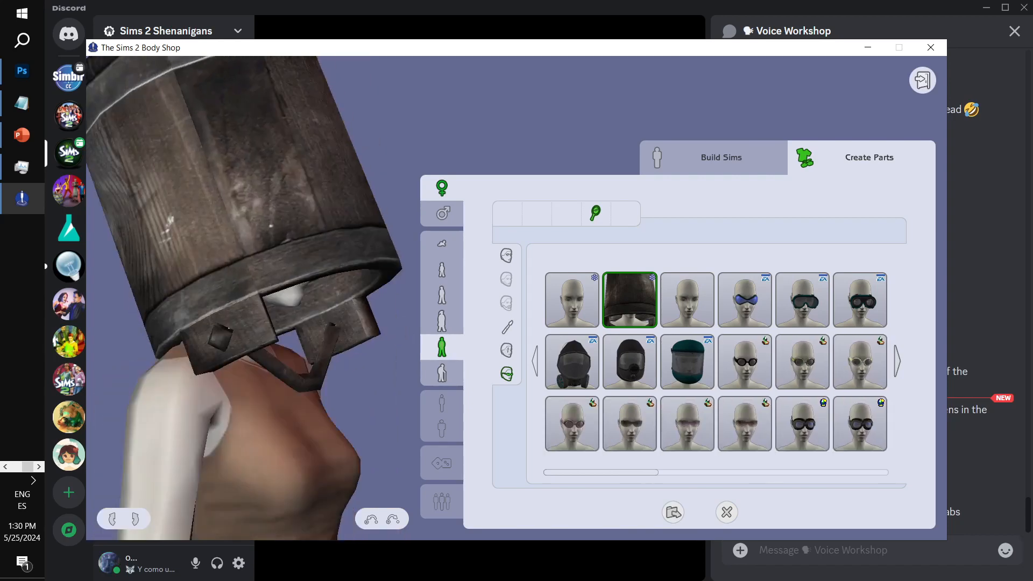
{"action": "left_click", "coordinate": [569, 311]}
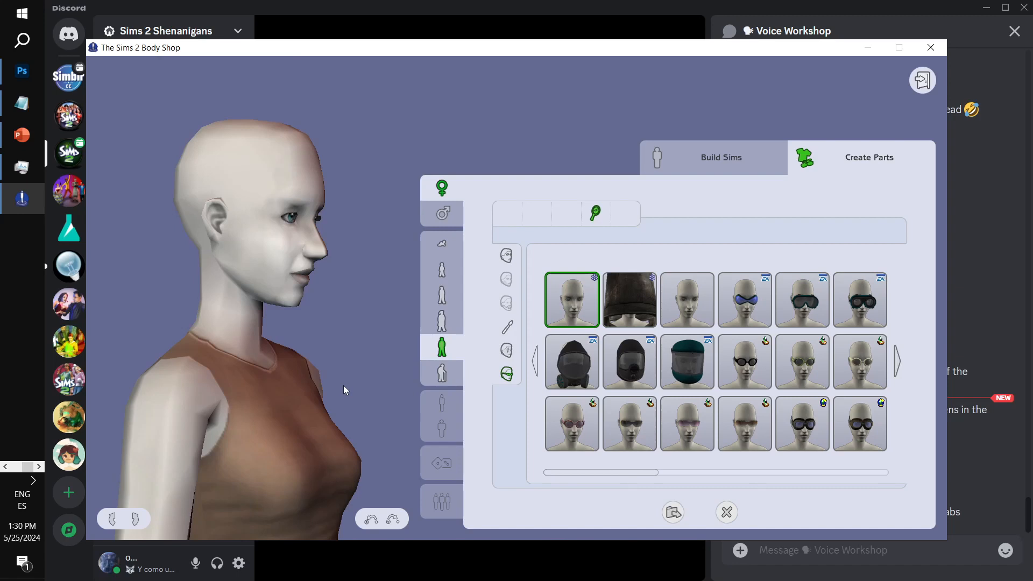
{"action": "scroll", "coordinate": [336, 409], "scroll_direction": "down", "scroll_amount": 5}
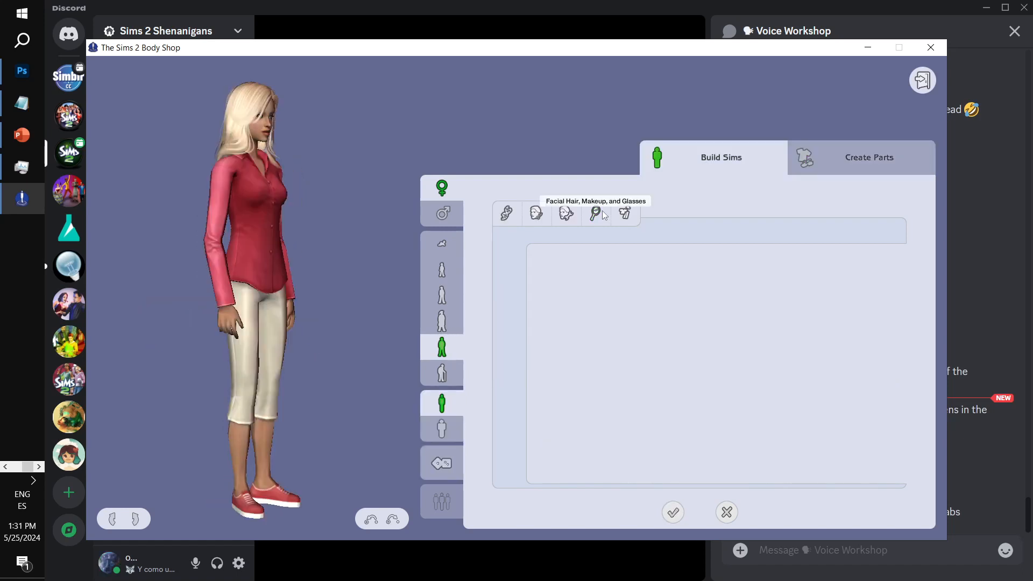
Step: Change the adult female Sim's everyday outfit to separates with a red tank top and grey jeans
{"action": "left_click", "coordinate": [595, 210]}
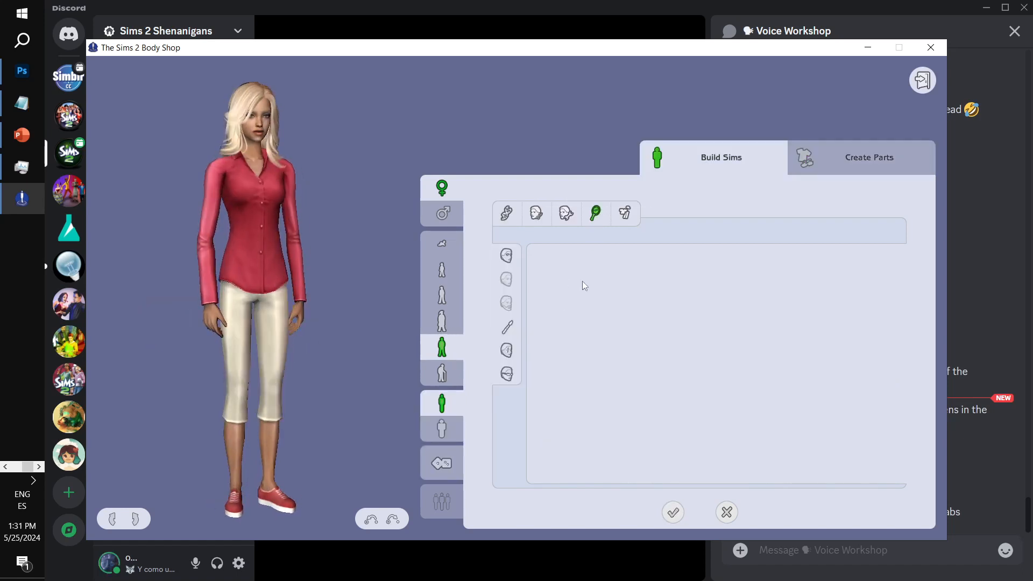
{"action": "left_click", "coordinate": [625, 212]}
{"action": "left_click", "coordinate": [508, 256]}
{"action": "left_click", "coordinate": [511, 449]}
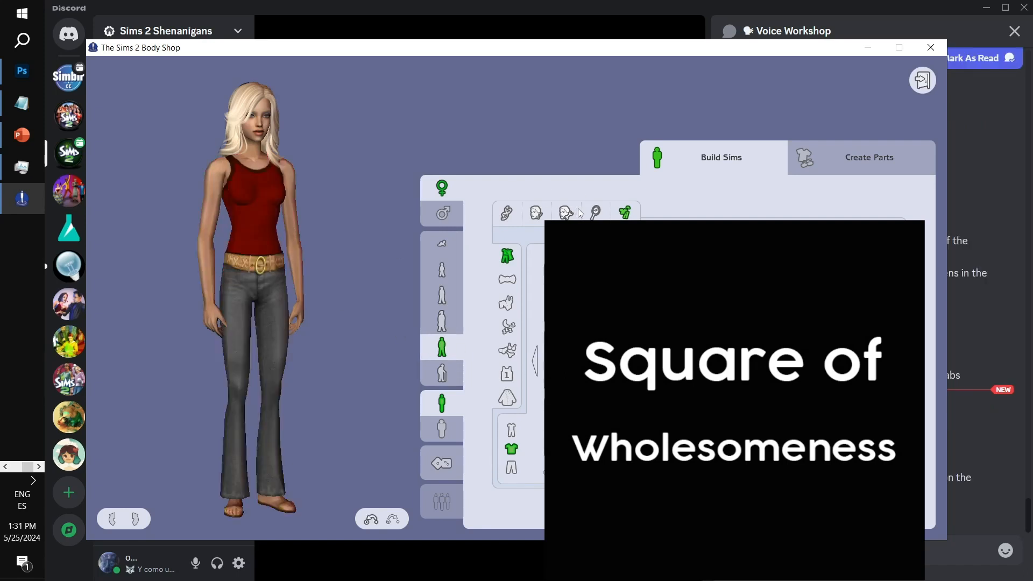
Step: Put the custom bucket-head from the Build Sims glasses on the female Sim and hide the interface for a screenshot
{"action": "left_click", "coordinate": [596, 212]}
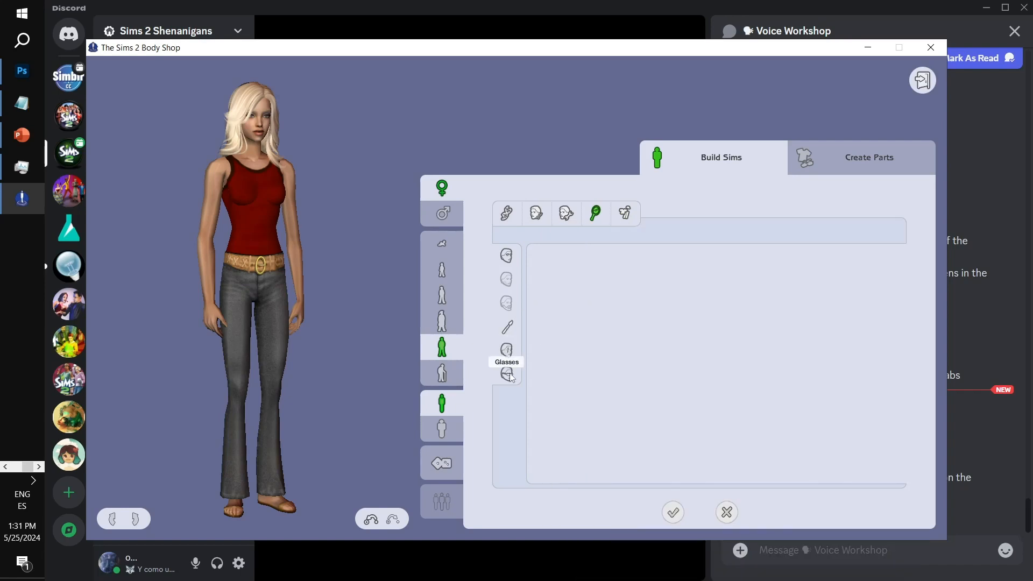
{"action": "left_click", "coordinate": [508, 375]}
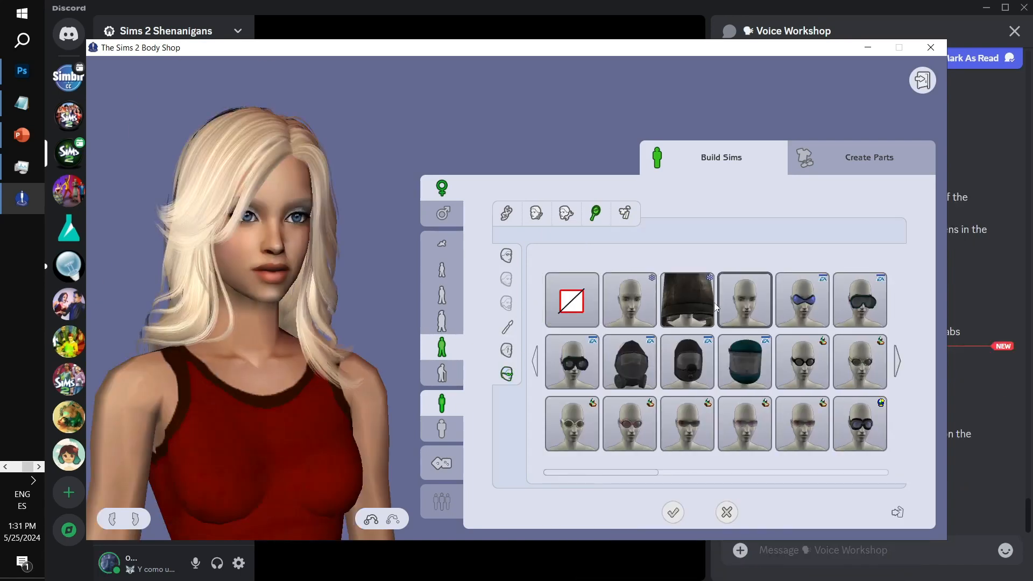
{"action": "left_click", "coordinate": [685, 299]}
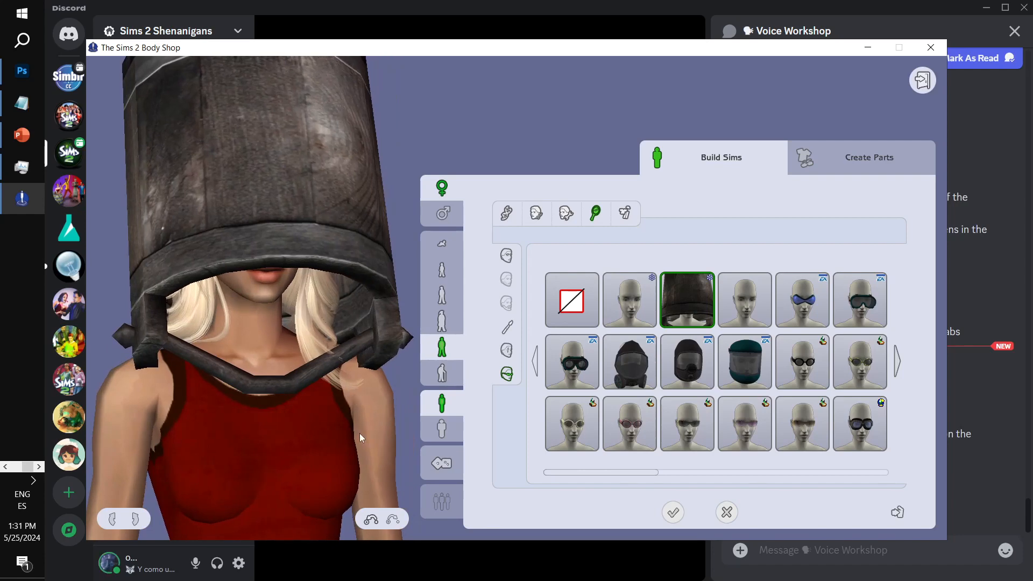
{"action": "key", "text": "Tab"}
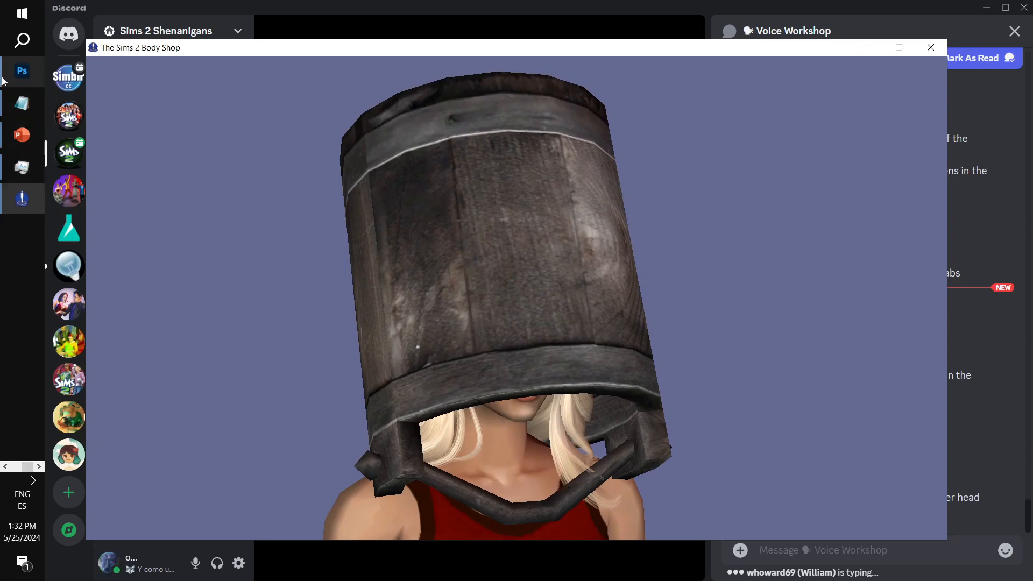
Step: Switch to Photoshop and paste the bucket-head screenshot into a new 1602 x 933 px document
{"action": "left_click", "coordinate": [21, 70]}
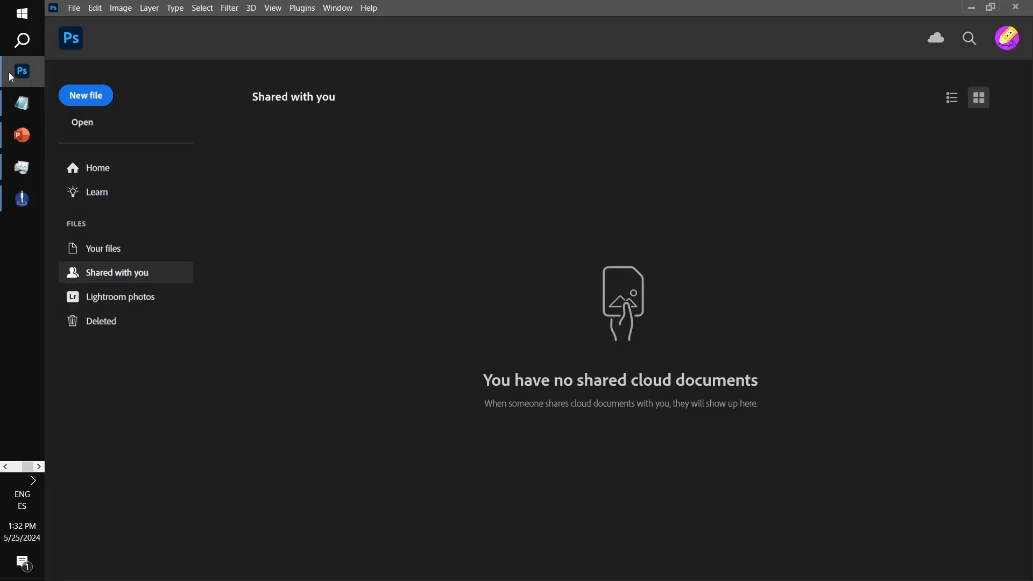
{"action": "left_click", "coordinate": [90, 98]}
{"action": "left_click", "coordinate": [735, 498]}
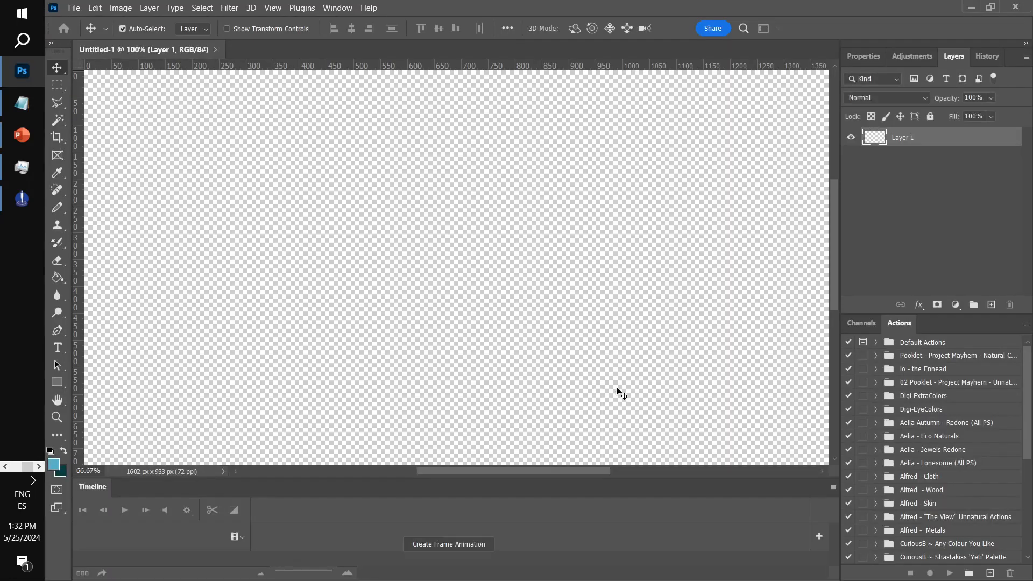
{"action": "key", "text": "ctrl+v"}
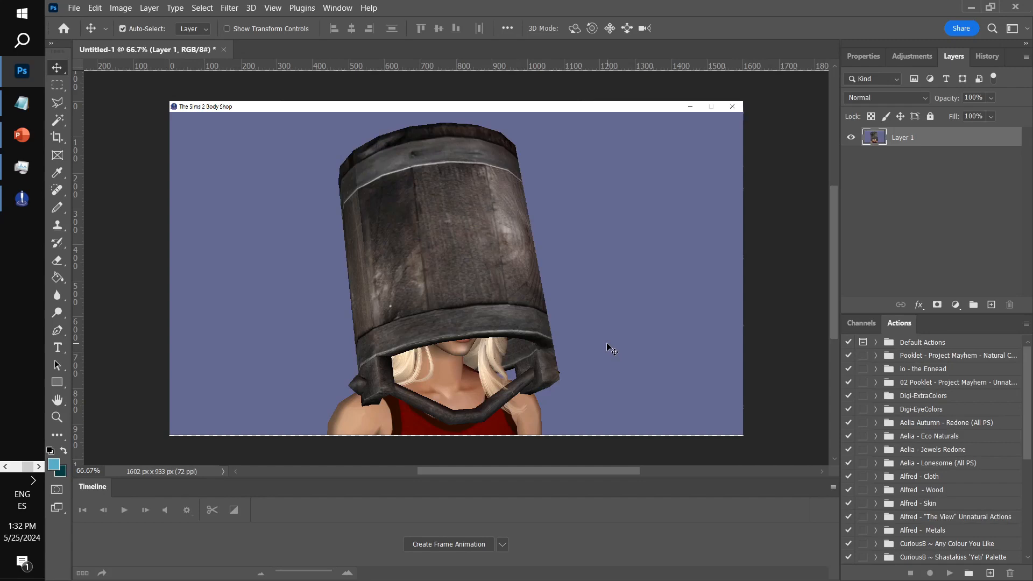
Step: Switch back to Body Shop, equip the first custom accessory and frame the plunger in the Sim's hand without the interface
{"action": "key", "text": "alt+Tab"}
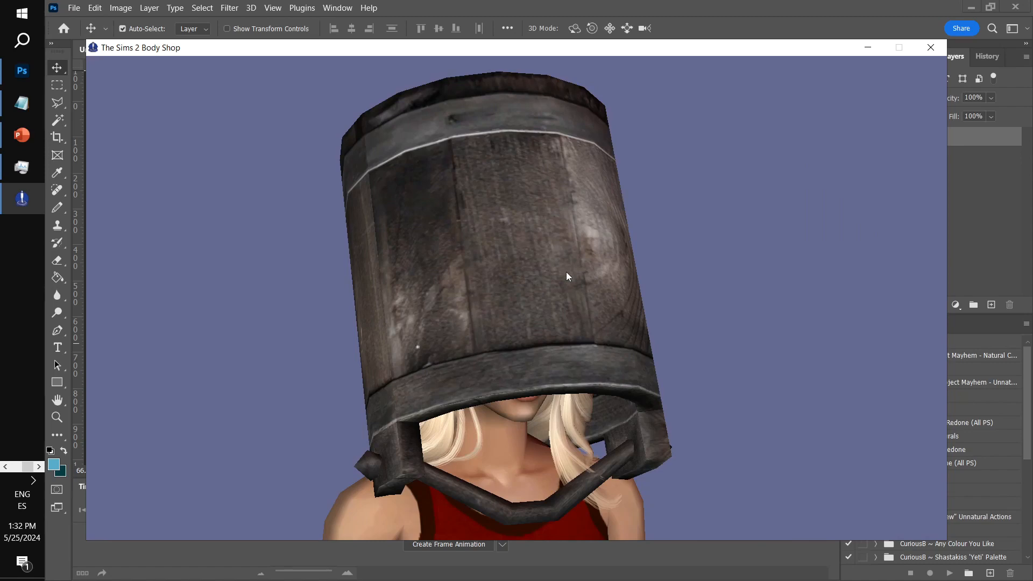
{"action": "key", "text": "F10"}
{"action": "left_click", "coordinate": [629, 321]}
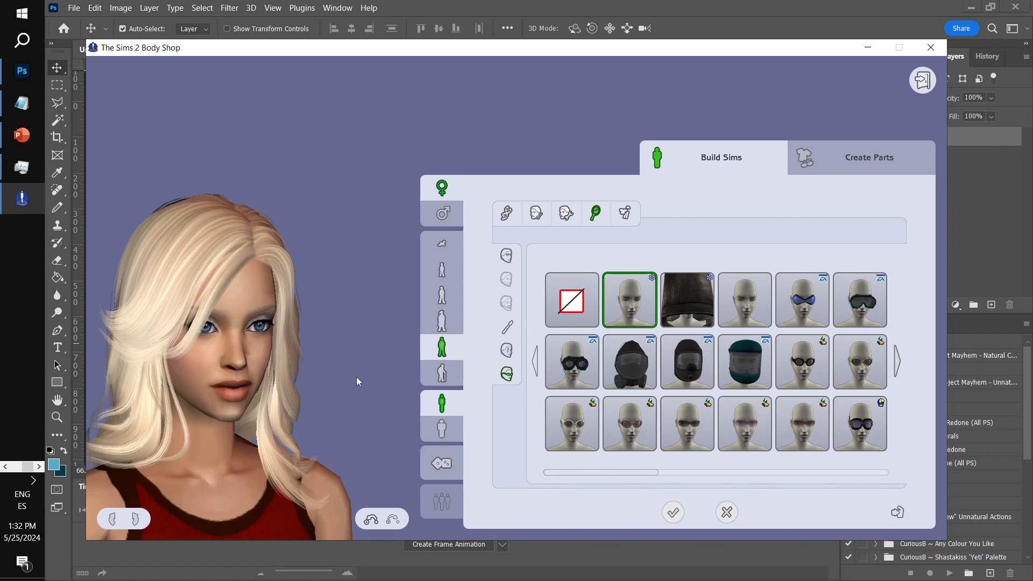
{"action": "key", "text": "F10"}
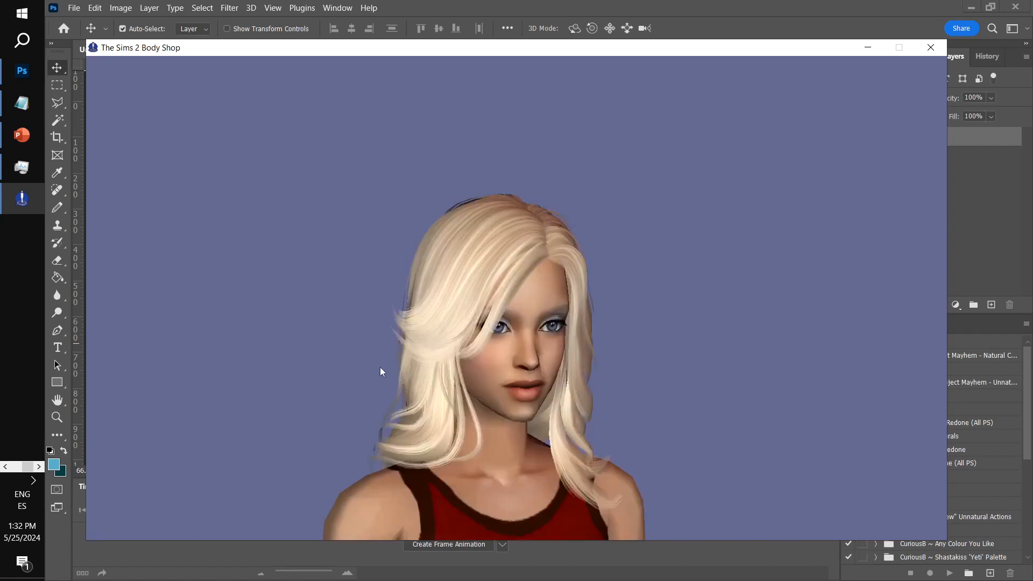
{"action": "left_click_drag", "start_coordinate": [446, 354], "coordinate": [467, 373]}
{"action": "scroll", "coordinate": [464, 371], "scroll_direction": "down", "scroll_amount": 1}
{"action": "left_click_drag", "start_coordinate": [455, 258], "coordinate": [490, 268]}
{"action": "scroll", "coordinate": [491, 268], "scroll_direction": "up", "scroll_amount": 1}
{"action": "scroll", "coordinate": [516, 298], "scroll_direction": "down", "scroll_amount": 3}
{"action": "scroll", "coordinate": [517, 299], "scroll_direction": "up", "scroll_amount": 1}
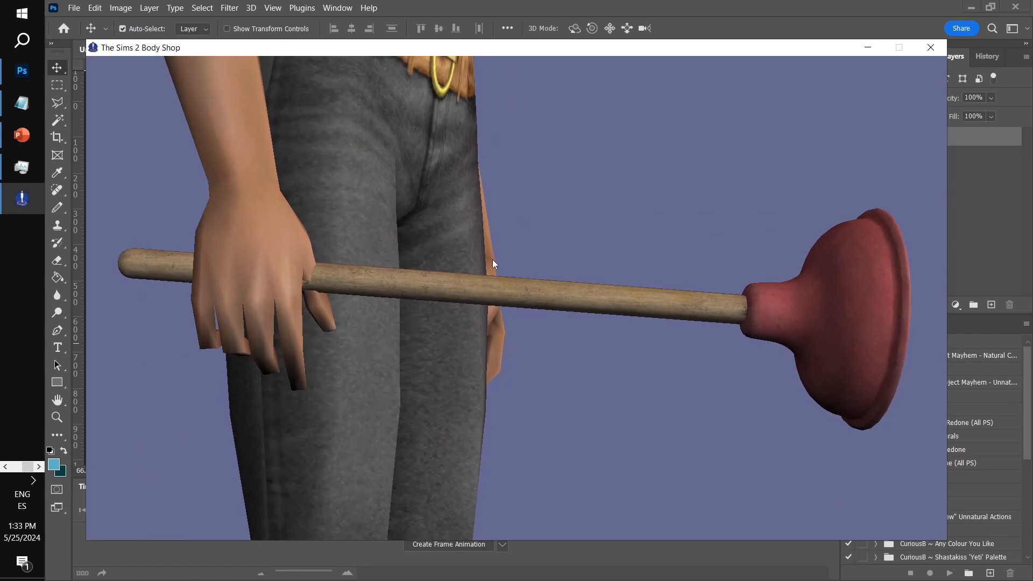
{"action": "scroll", "coordinate": [494, 263], "scroll_direction": "down", "scroll_amount": 2}
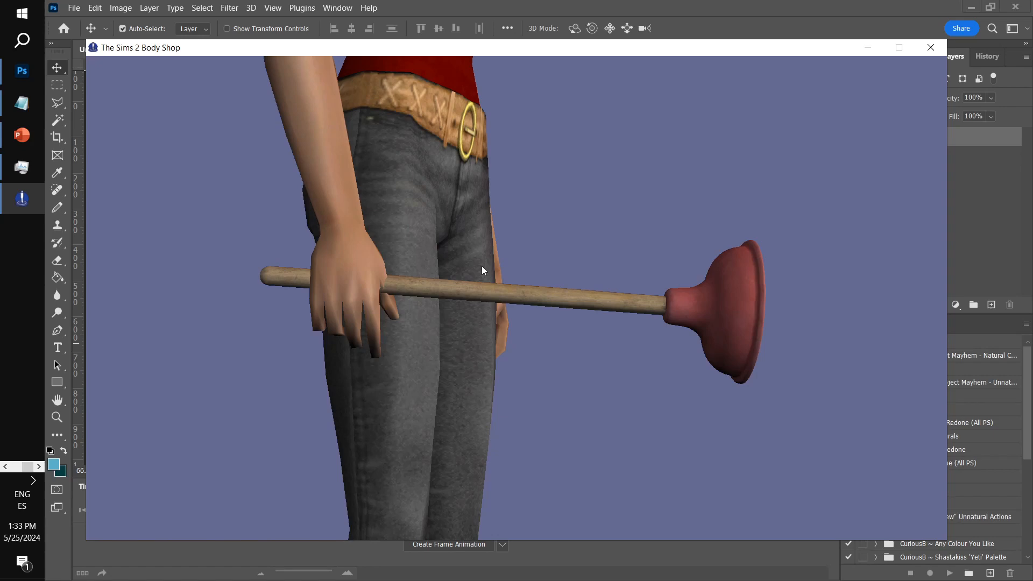
Step: Switch to Photoshop and paste the plunger screenshot into a second new document of 1602 x 933 px
{"action": "left_click", "coordinate": [748, 30]}
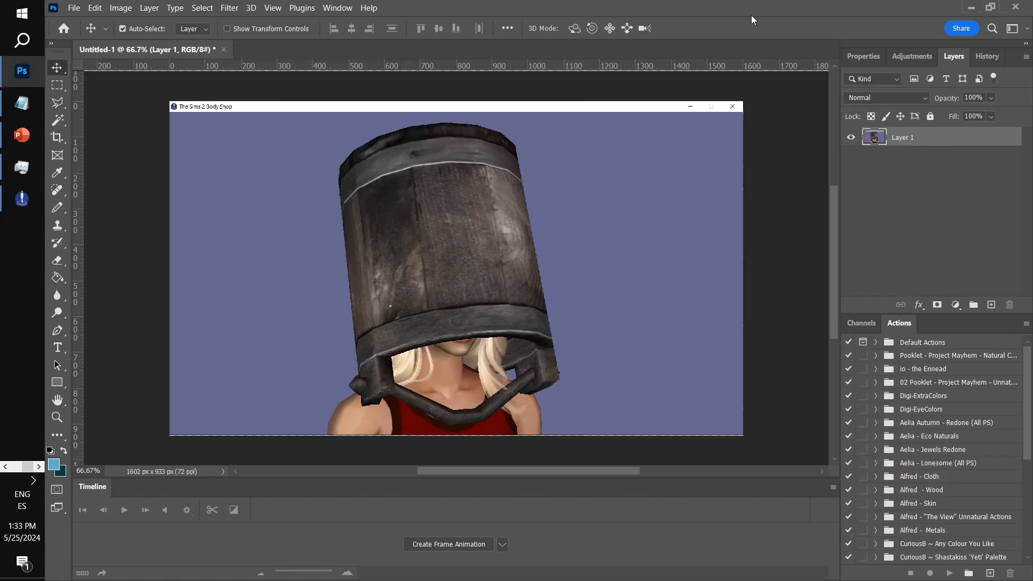
{"action": "key", "text": "ctrl+n"}
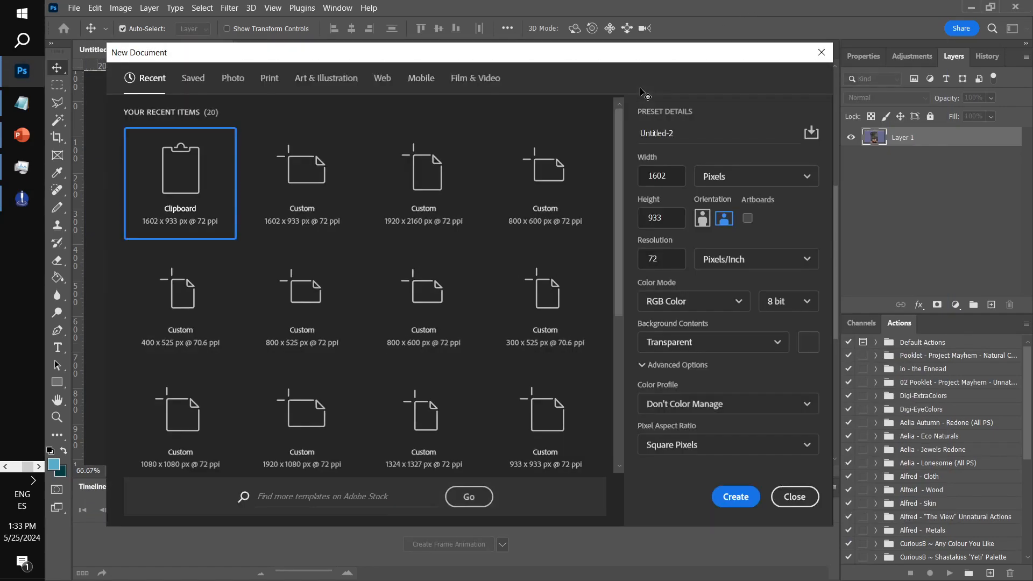
{"action": "left_click", "coordinate": [735, 496]}
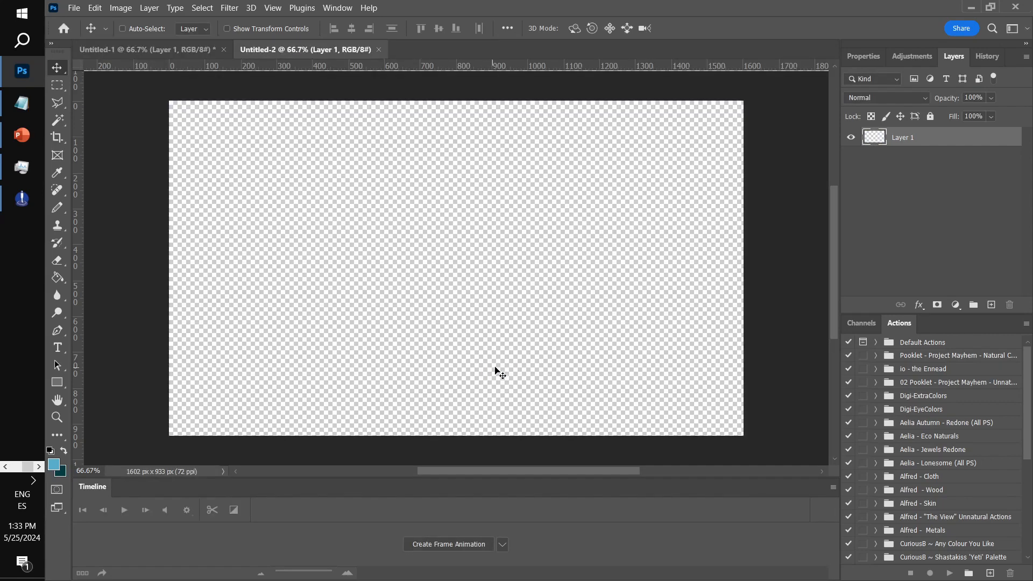
{"action": "key", "text": "ctrl+v"}
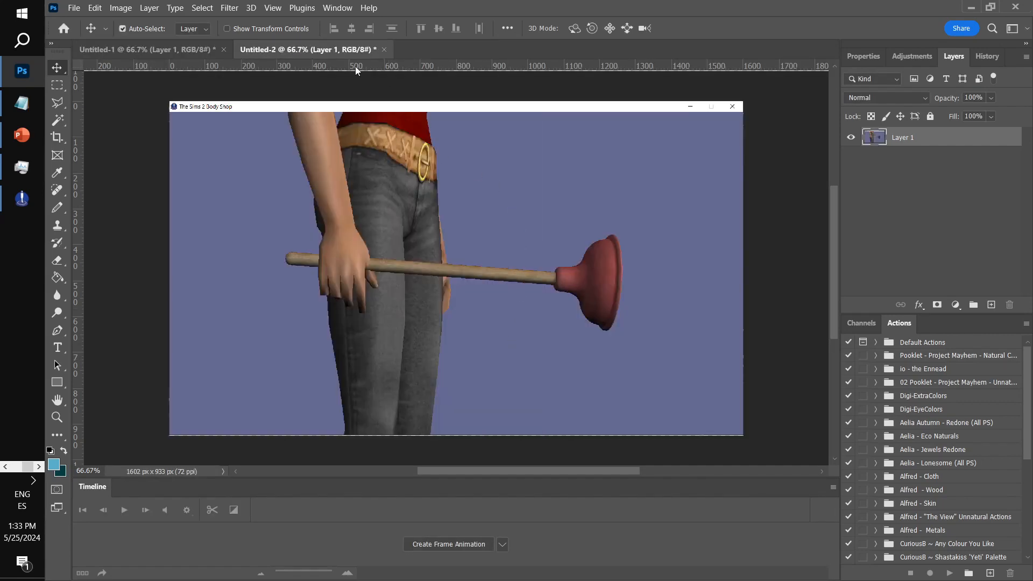
Step: Create a new 900 x 900 px document with a transparent background
{"action": "left_click", "coordinate": [74, 9]}
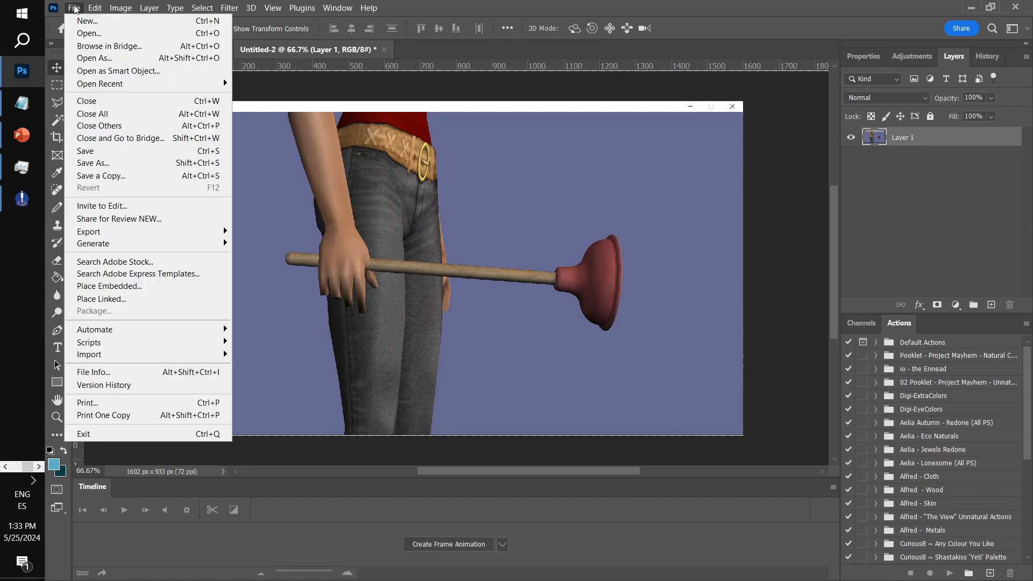
{"action": "left_click", "coordinate": [106, 28]}
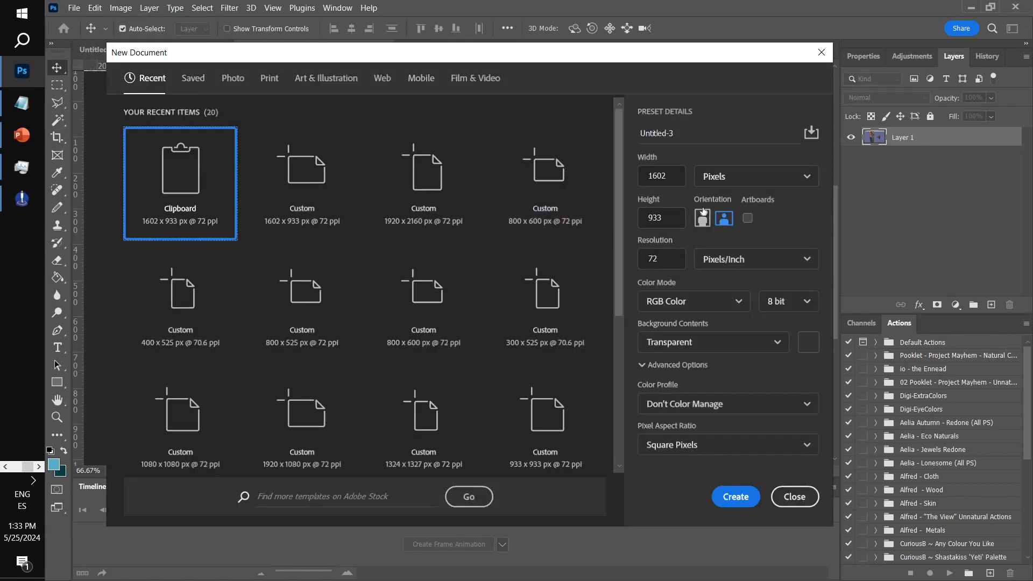
{"action": "left_click", "coordinate": [668, 220]}
{"action": "key", "text": "shift+Tab"}
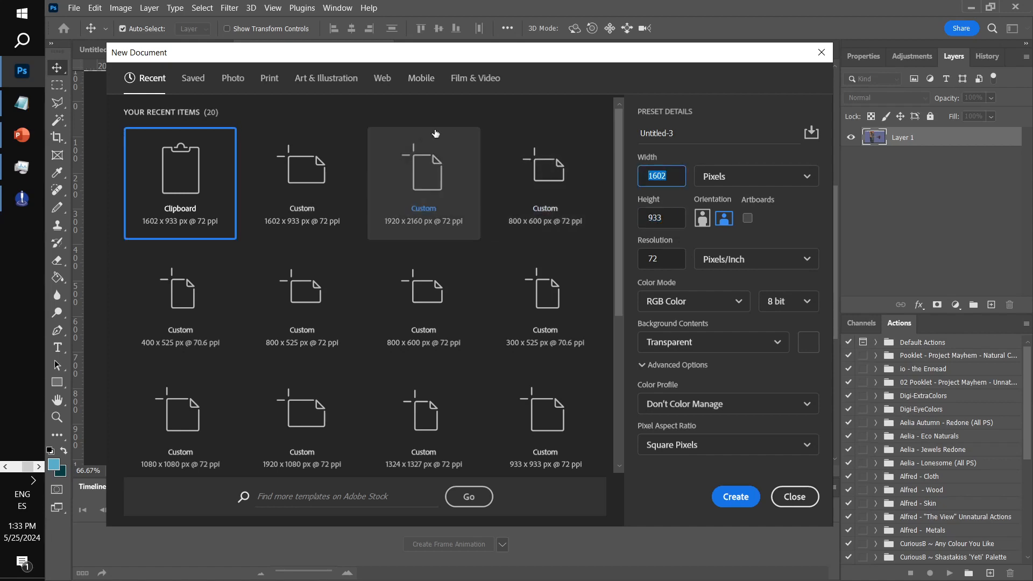
{"action": "type", "text": "900"}
{"action": "key", "text": "Tab"}
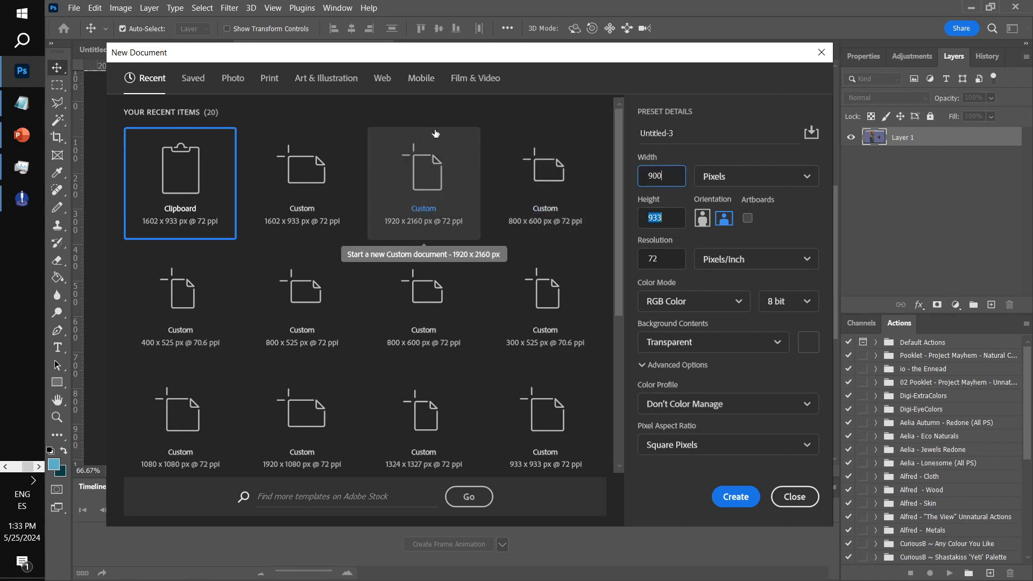
{"action": "type", "text": "900"}
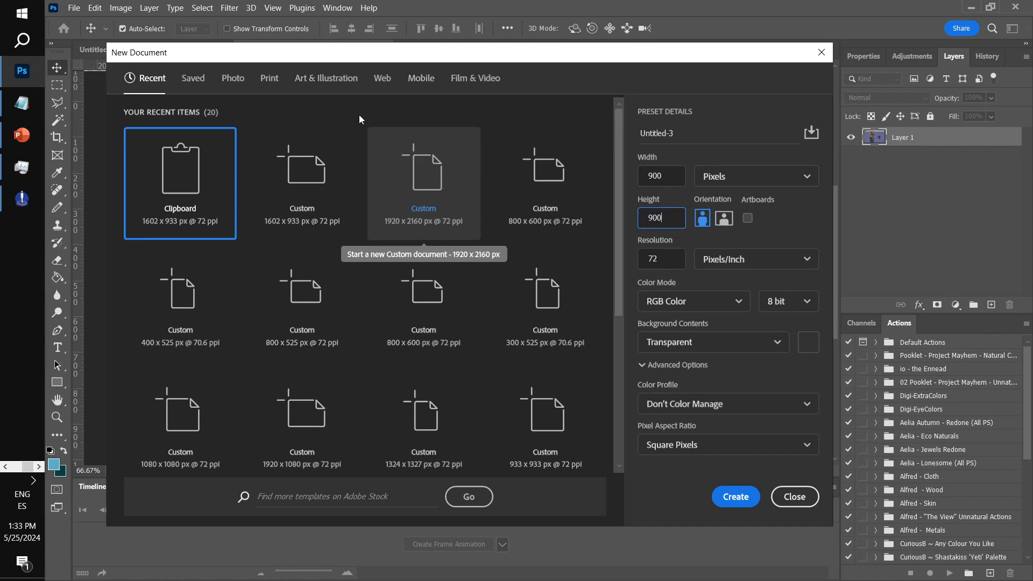
{"action": "left_click", "coordinate": [738, 495]}
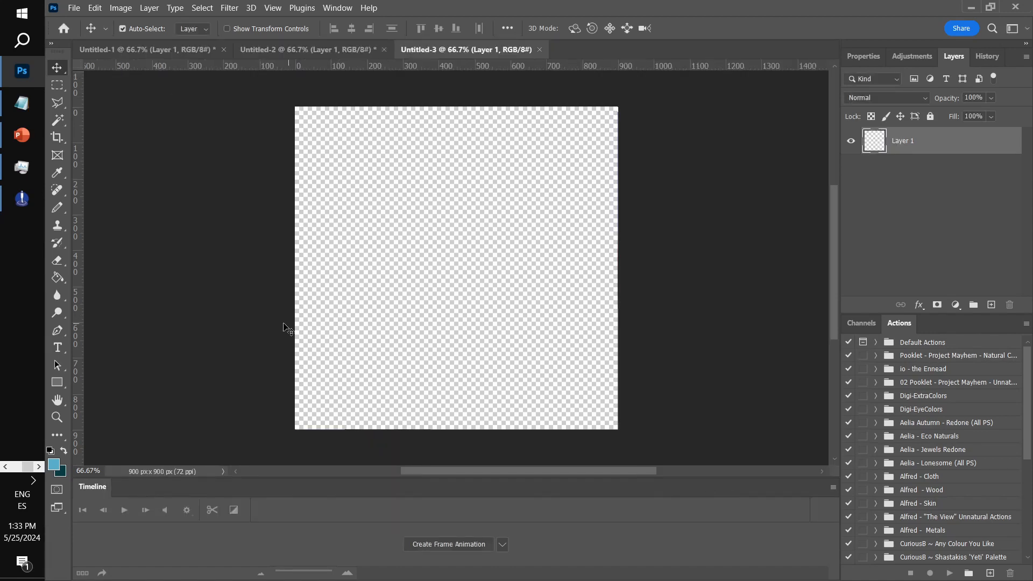
Step: Fill the square canvas with the light blue foreground colour and select the whole square with the Magic Wand for copying
{"action": "left_click", "coordinate": [57, 284]}
{"action": "left_click", "coordinate": [416, 325]}
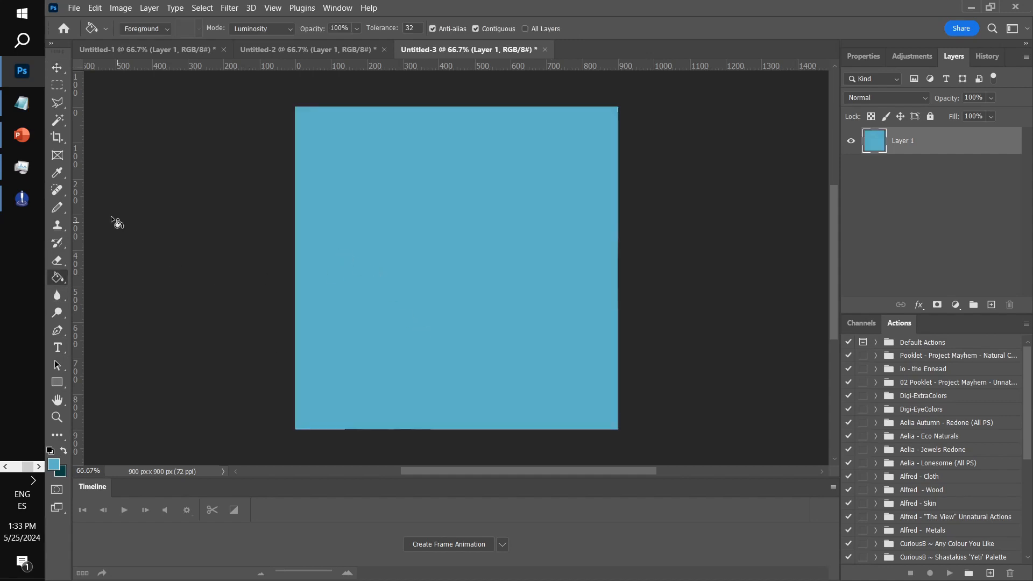
{"action": "left_click", "coordinate": [63, 125]}
{"action": "left_click", "coordinate": [425, 261]}
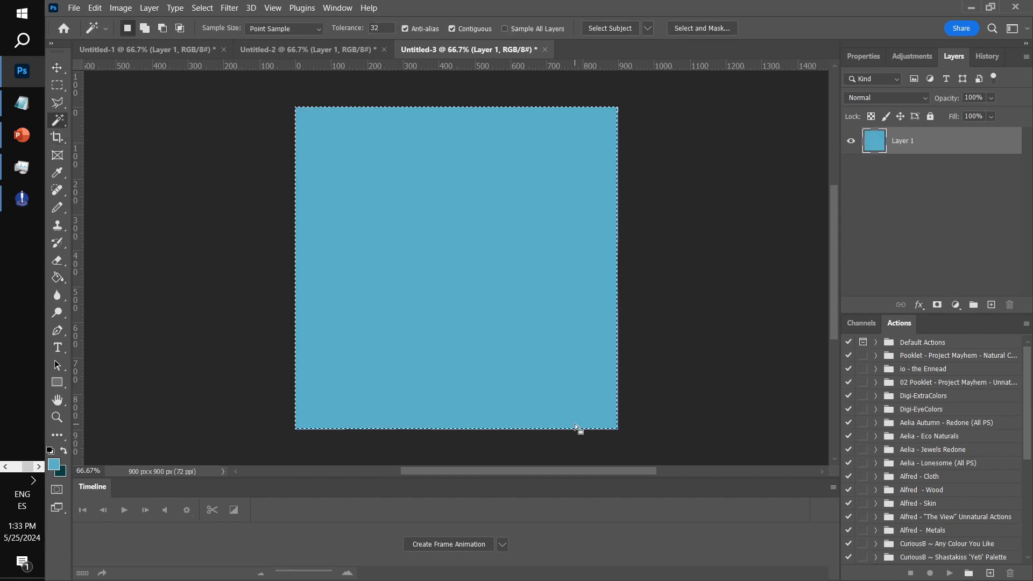
Step: Paste the blue square over the bucket-head screenshot, set its fill to 45% and position it around the bucket below the window title bar
{"action": "key", "text": "ctrl+Tab"}
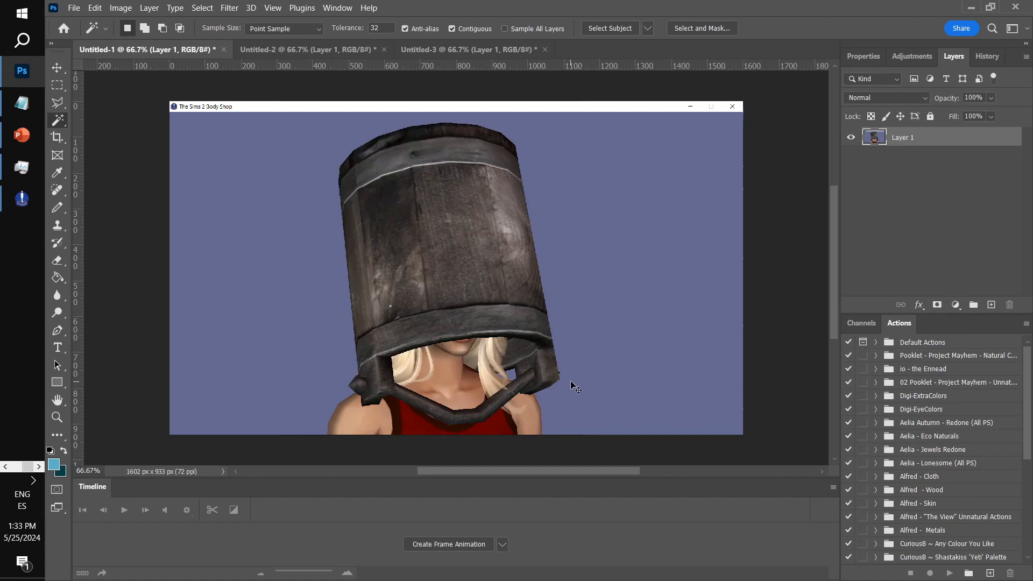
{"action": "key", "text": "ctrl+v"}
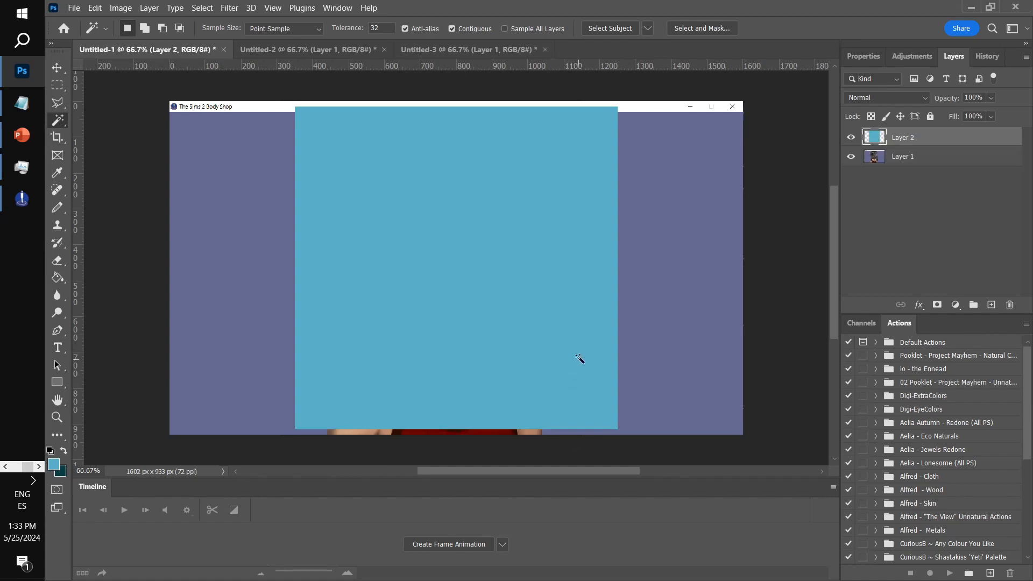
{"action": "left_click", "coordinate": [991, 116]}
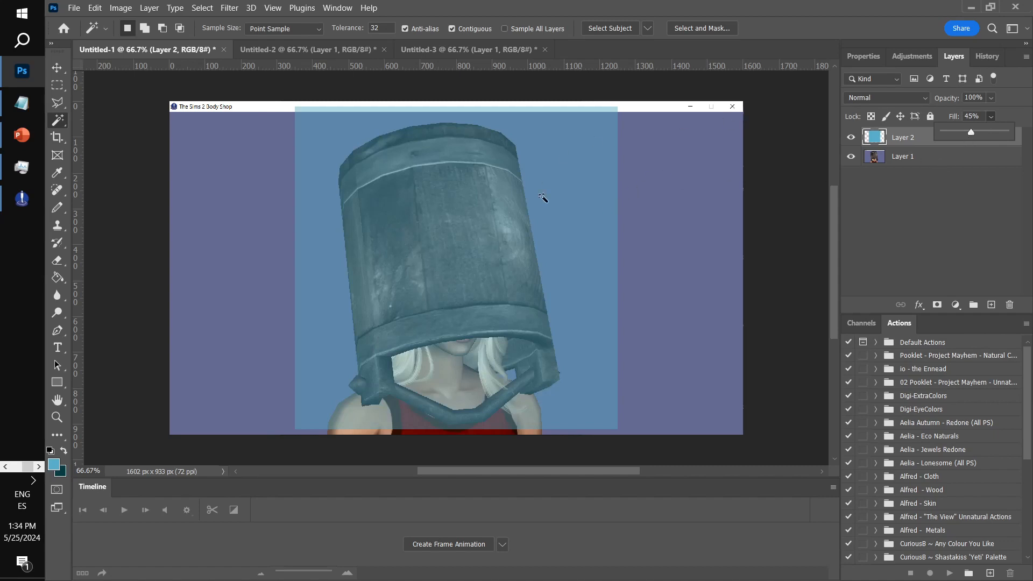
{"action": "left_click", "coordinate": [57, 65]}
{"action": "left_click_drag", "start_coordinate": [467, 274], "coordinate": [457, 284]}
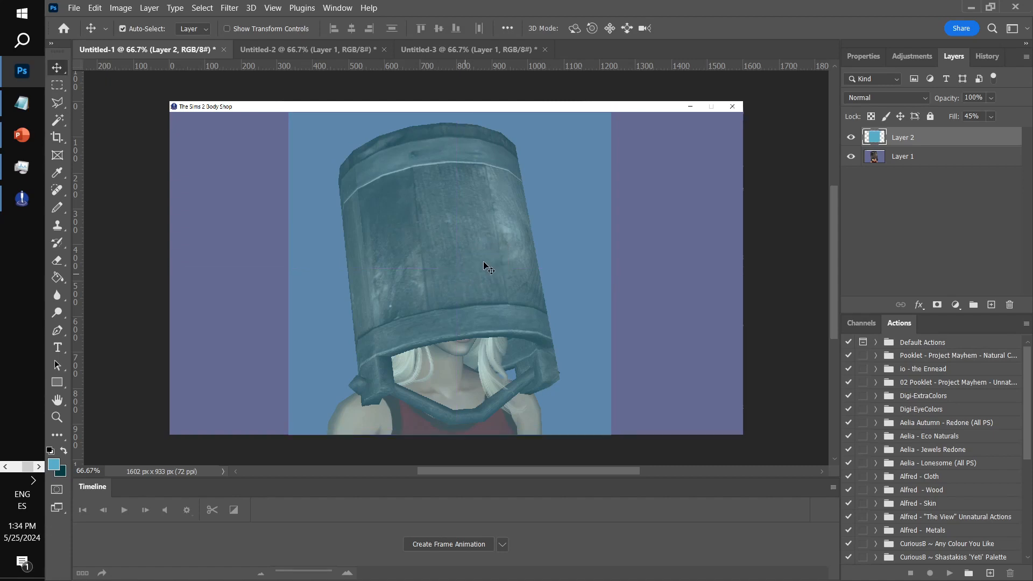
Step: Crop the bucket-head image to the outline of the blue square and delete the square's layer
{"action": "left_click", "coordinate": [55, 122]}
{"action": "left_click", "coordinate": [321, 217]}
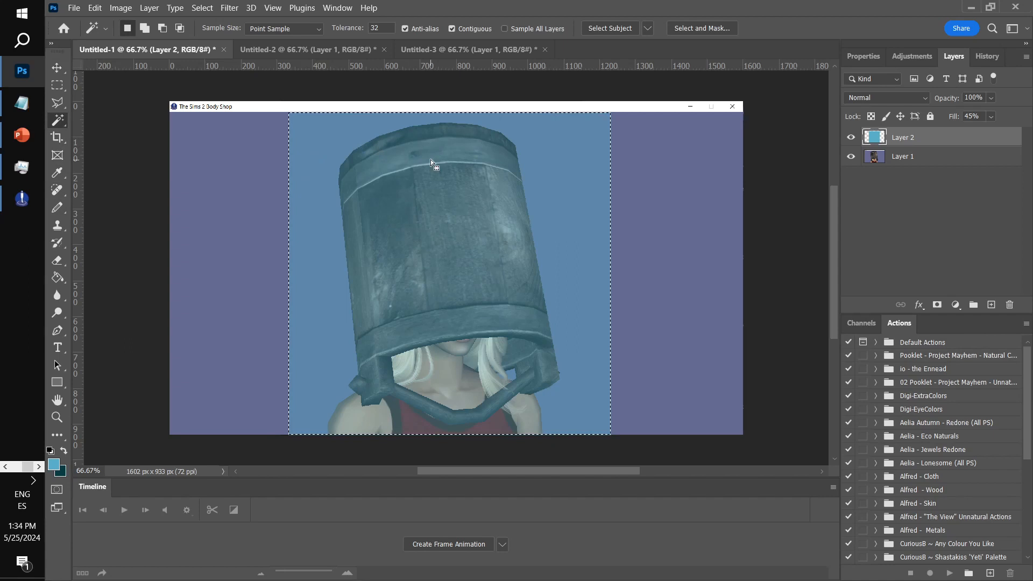
{"action": "left_click", "coordinate": [125, 9]}
{"action": "left_click", "coordinate": [129, 137]}
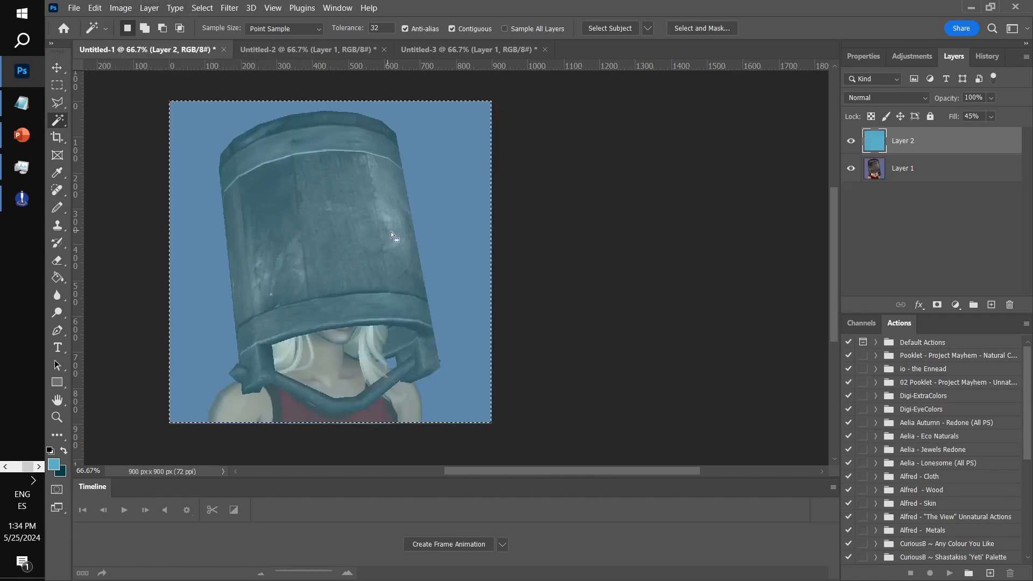
{"action": "key", "text": "ctrl+d"}
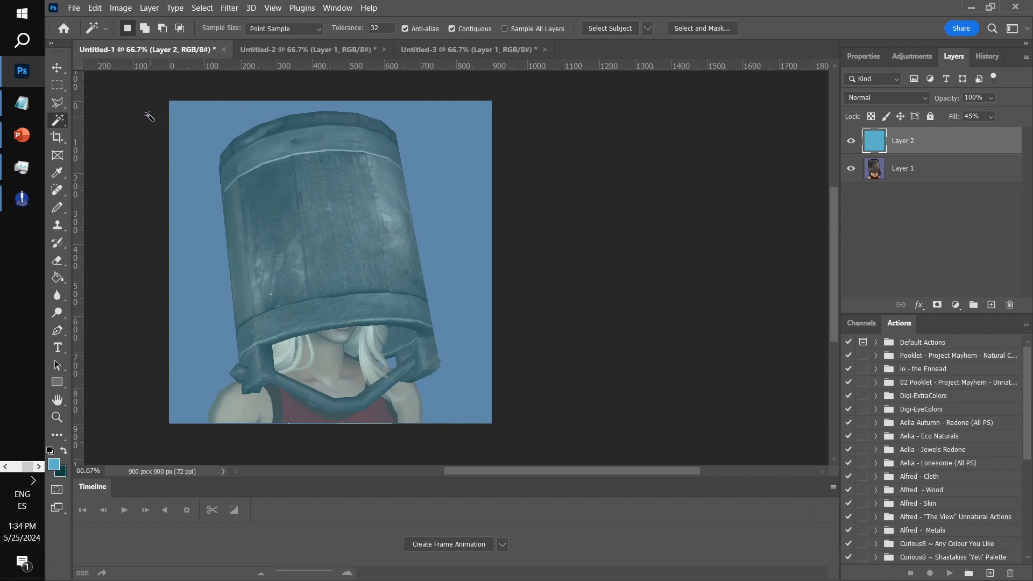
{"action": "left_click_drag", "start_coordinate": [915, 152], "coordinate": [1009, 305]}
Step: Paste the blue square over the plunger screenshot, set its fill to 55% and move it to cover the whole plunger head
{"action": "key", "text": "ctrl+Tab"}
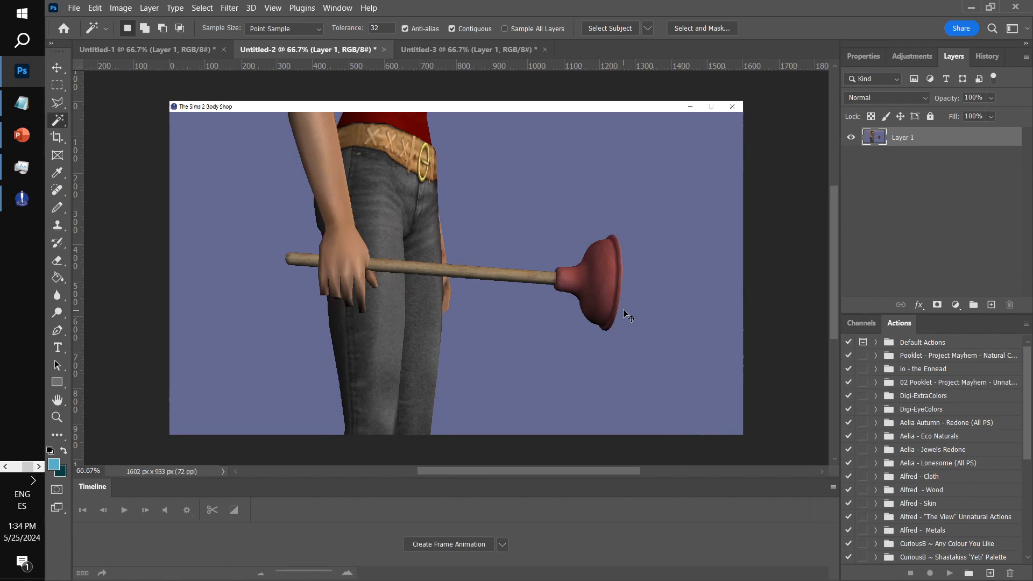
{"action": "key", "text": "ctrl+v"}
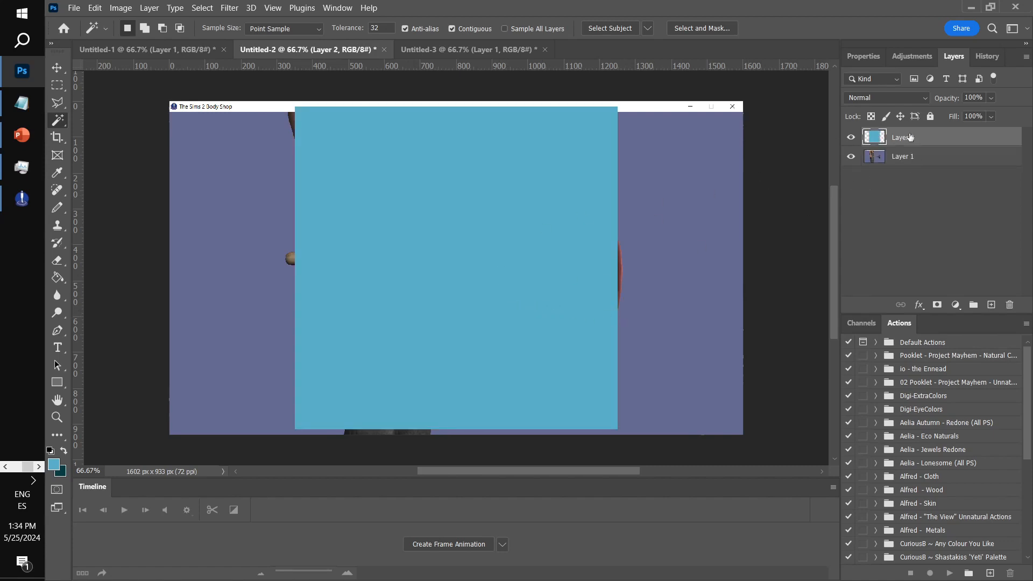
{"action": "left_click", "coordinate": [991, 116]}
{"action": "left_click_drag", "start_coordinate": [1007, 132], "coordinate": [977, 133]}
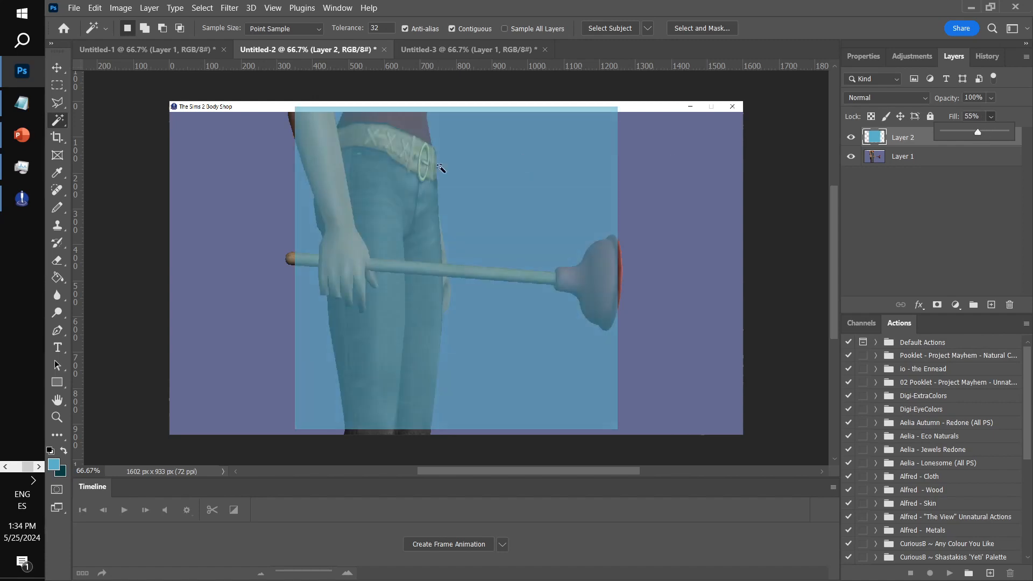
{"action": "left_click", "coordinate": [56, 68]}
{"action": "left_click_drag", "start_coordinate": [360, 306], "coordinate": [419, 325]}
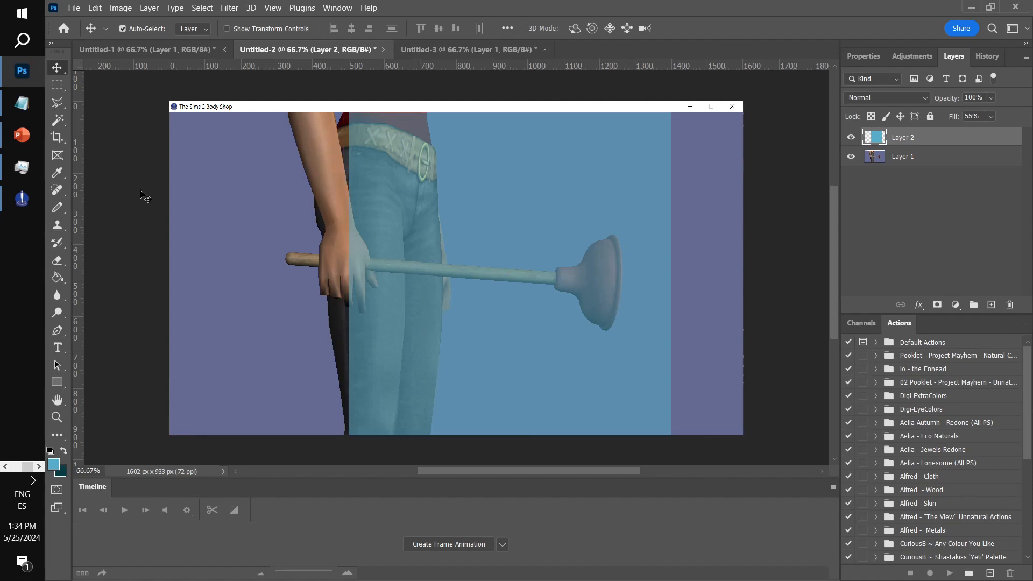
Step: Crop the plunger image to the outline of the blue square and delete the square's layer
{"action": "left_click", "coordinate": [56, 123]}
{"action": "left_click", "coordinate": [469, 222]}
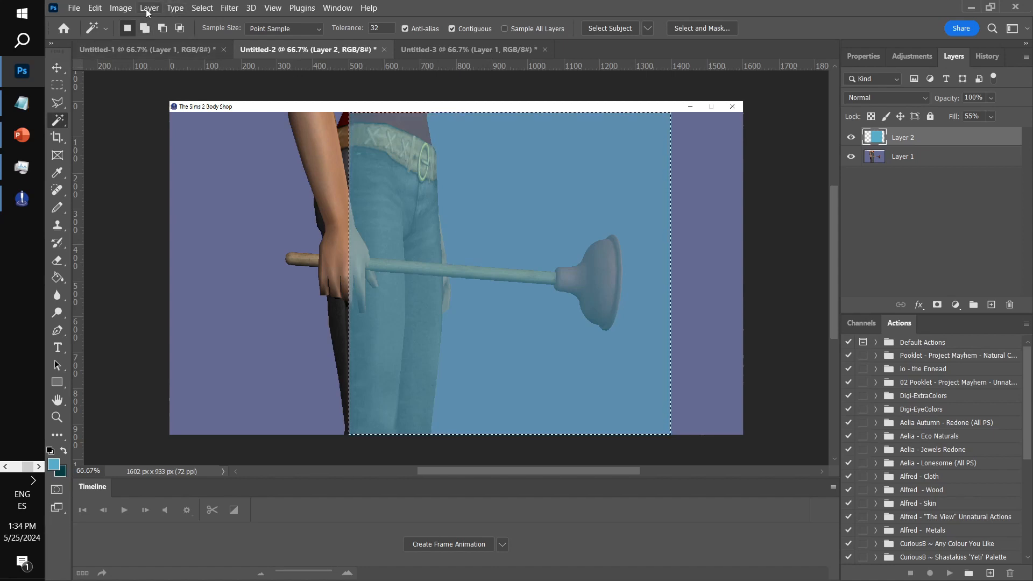
{"action": "left_click", "coordinate": [119, 9]}
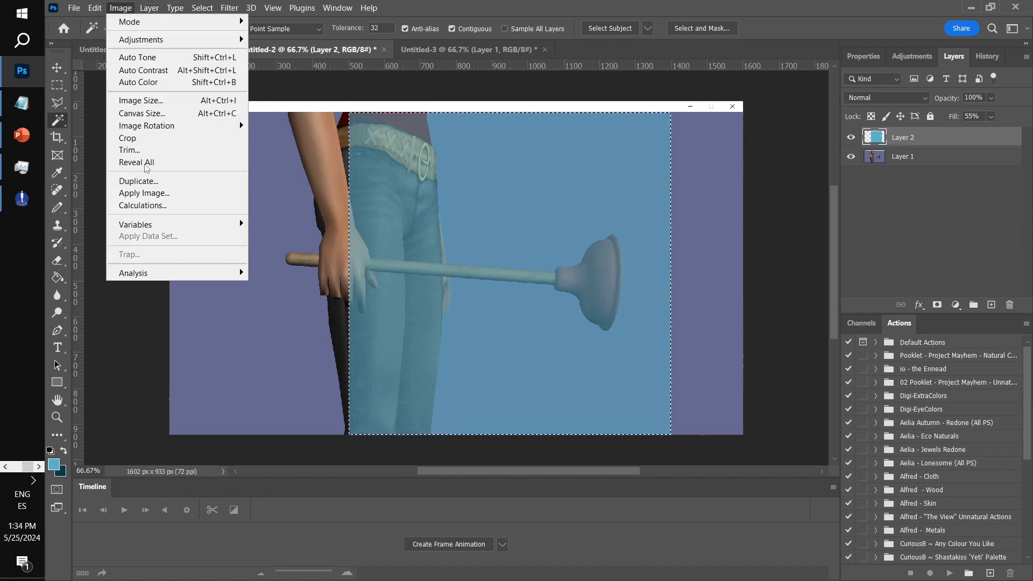
{"action": "left_click", "coordinate": [128, 138]}
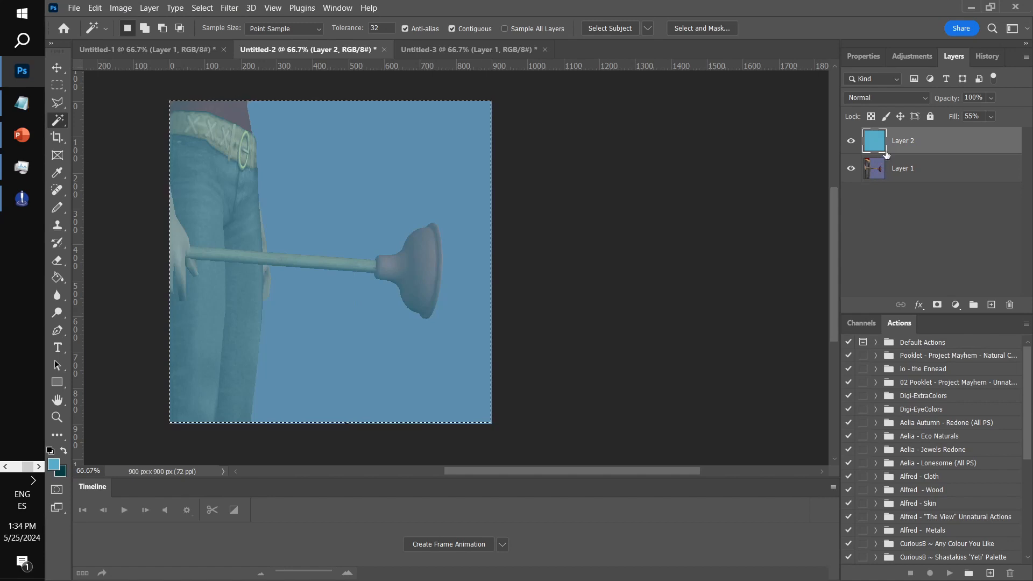
{"action": "left_click", "coordinate": [1010, 307]}
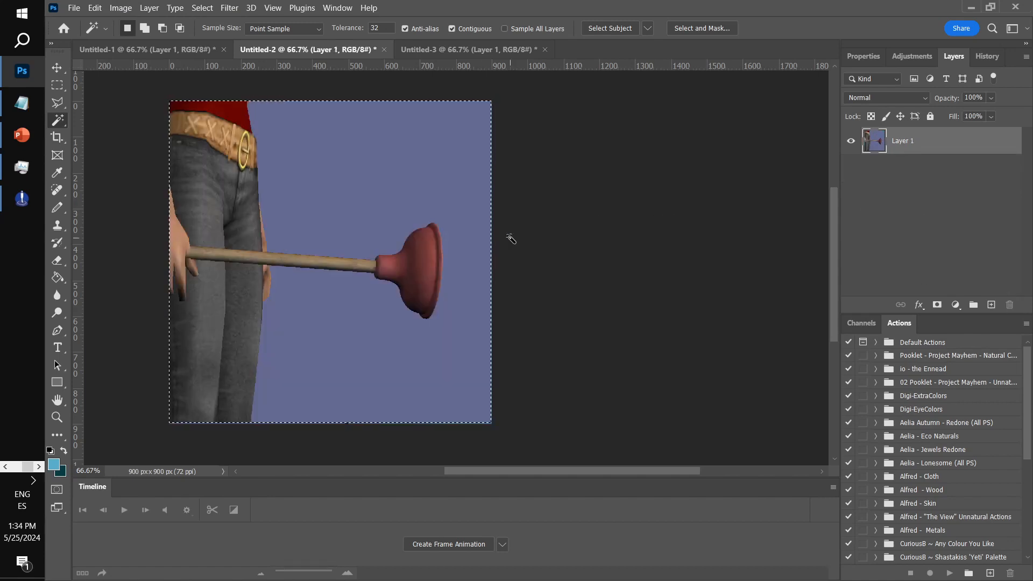
Step: Close the blue square document without saving its changes
{"action": "key", "text": "ctrl+Tab"}
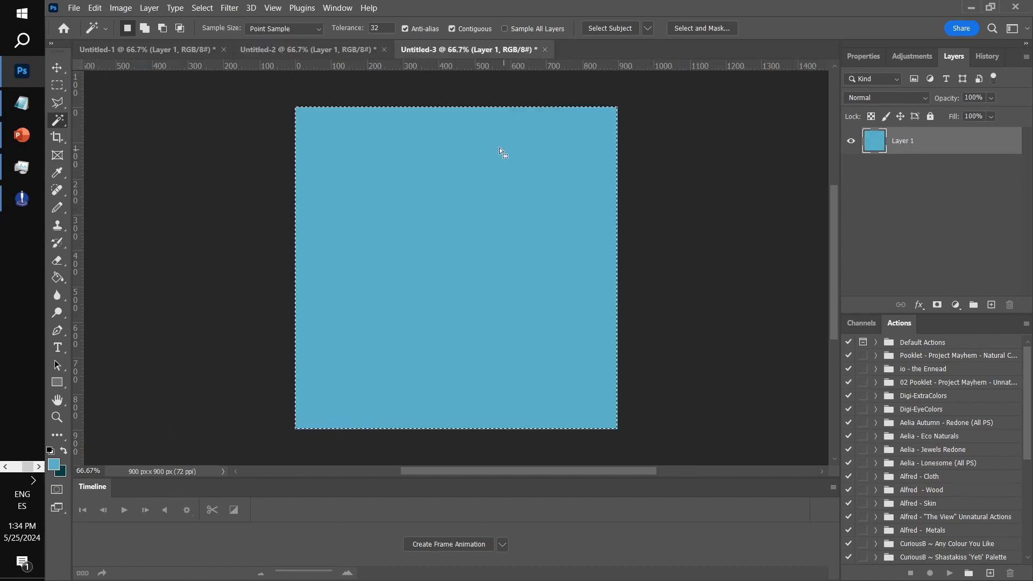
{"action": "key", "text": "ctrl+w"}
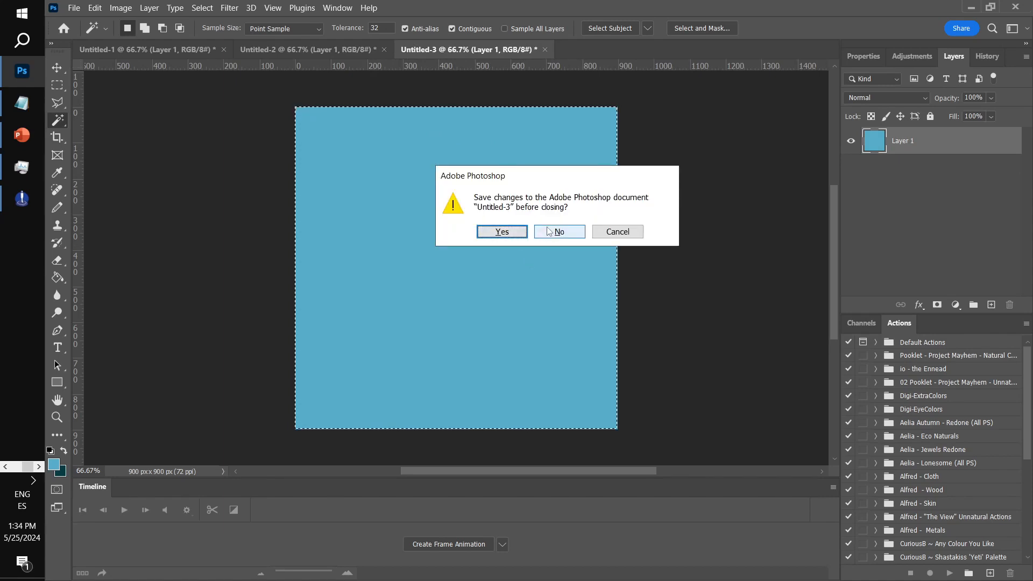
{"action": "key", "text": "n"}
Step: Duplicate the layer of the bucket-head image and delete the original layer
{"action": "key", "text": "ctrl+Tab"}
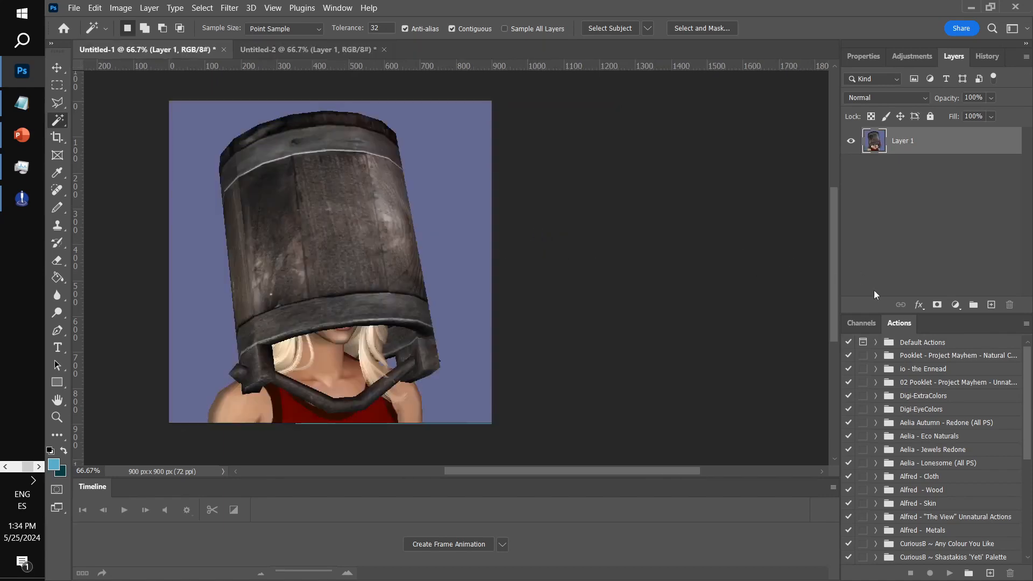
{"action": "right_click", "coordinate": [923, 149]}
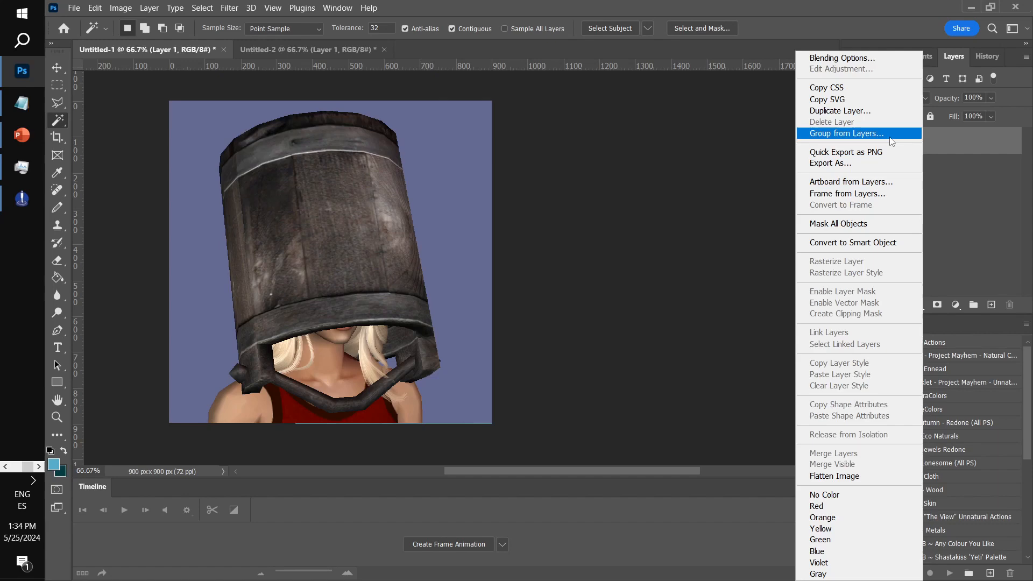
{"action": "left_click", "coordinate": [870, 107]}
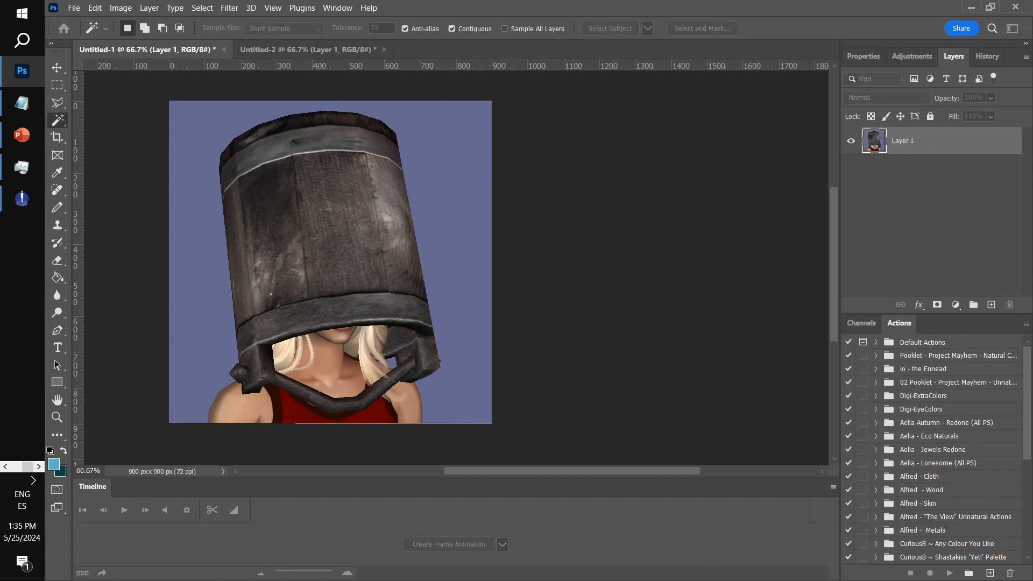
{"action": "key", "text": "Return"}
{"action": "left_click", "coordinate": [874, 172]}
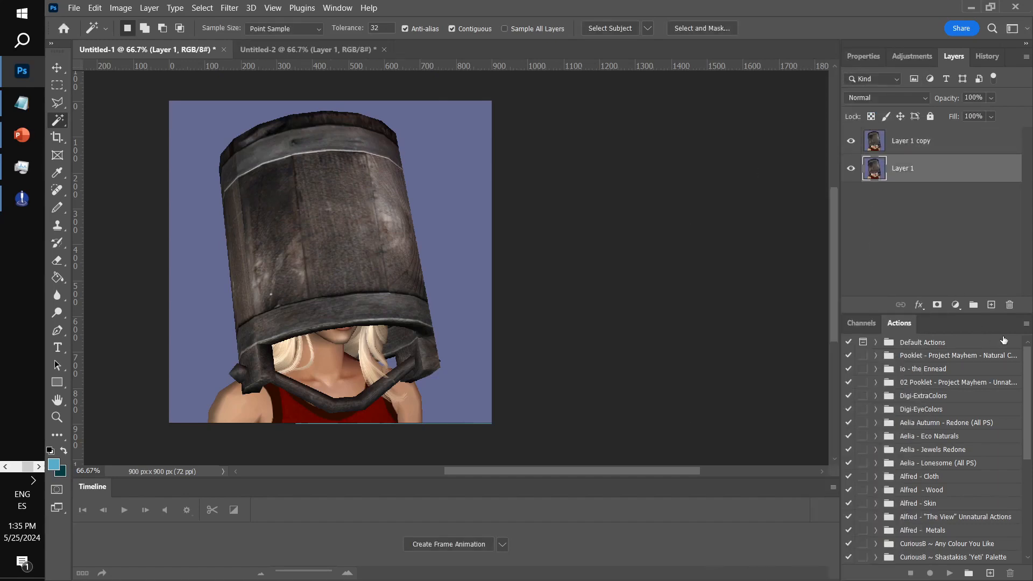
{"action": "left_click", "coordinate": [1010, 305]}
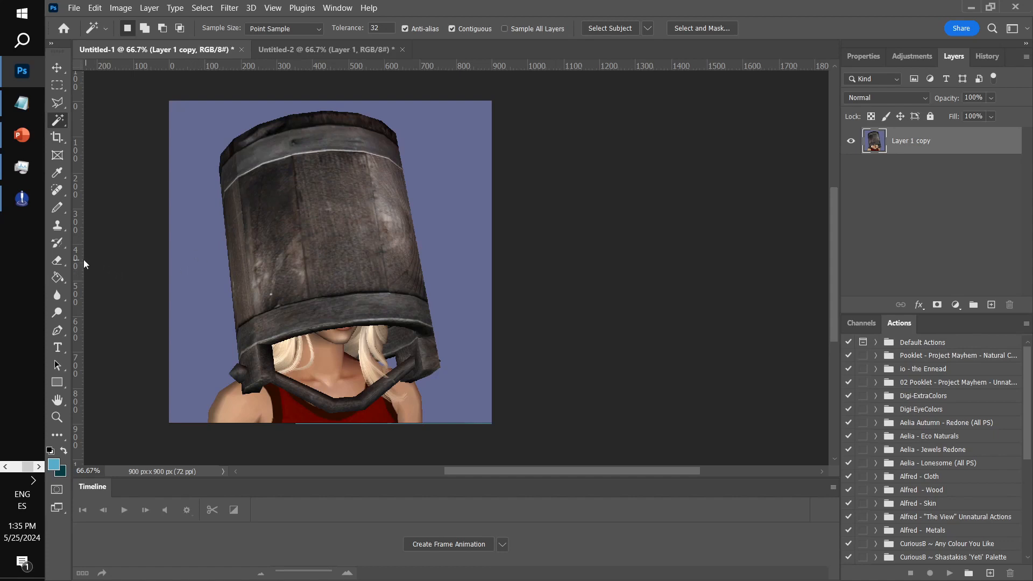
Step: Select the purple background around the bucket head with the Magic Wand, including the gap by the hair, and delete it
{"action": "left_click", "coordinate": [173, 156]}
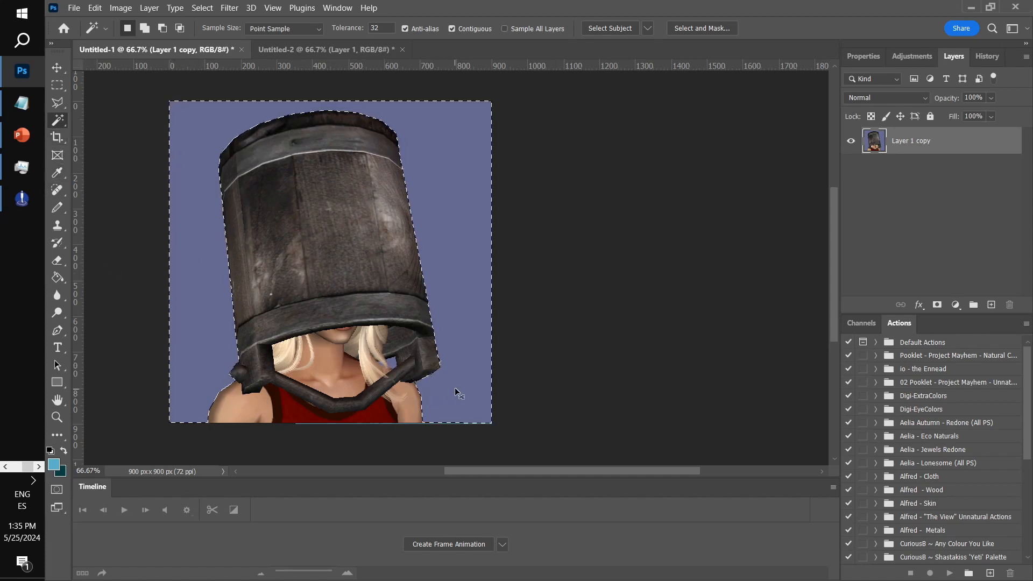
{"action": "scroll", "coordinate": [455, 388], "scroll_direction": "up", "scroll_amount": 2}
{"action": "scroll", "coordinate": [424, 354], "scroll_direction": "down", "scroll_amount": 3}
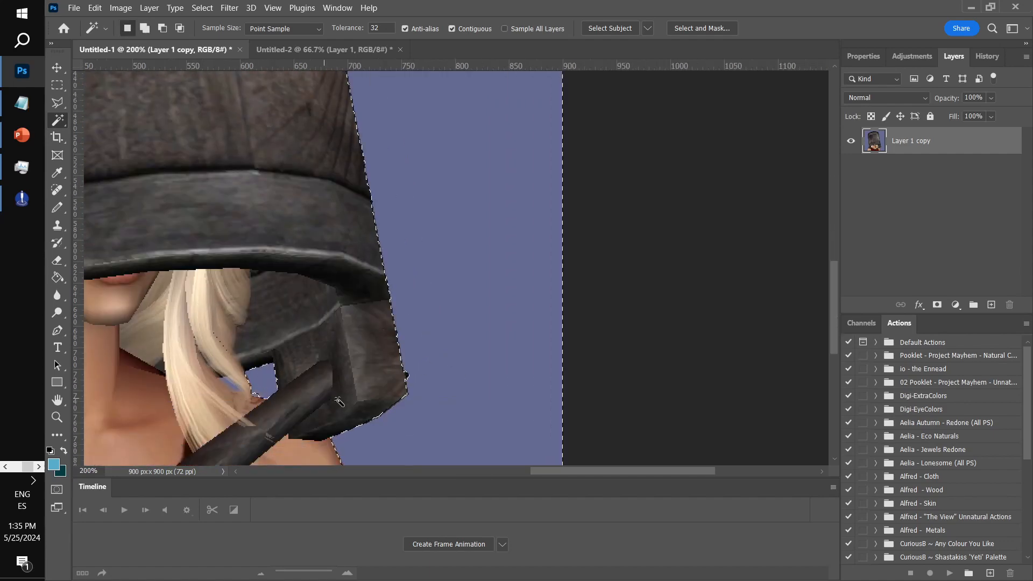
{"action": "key", "text": "Delete"}
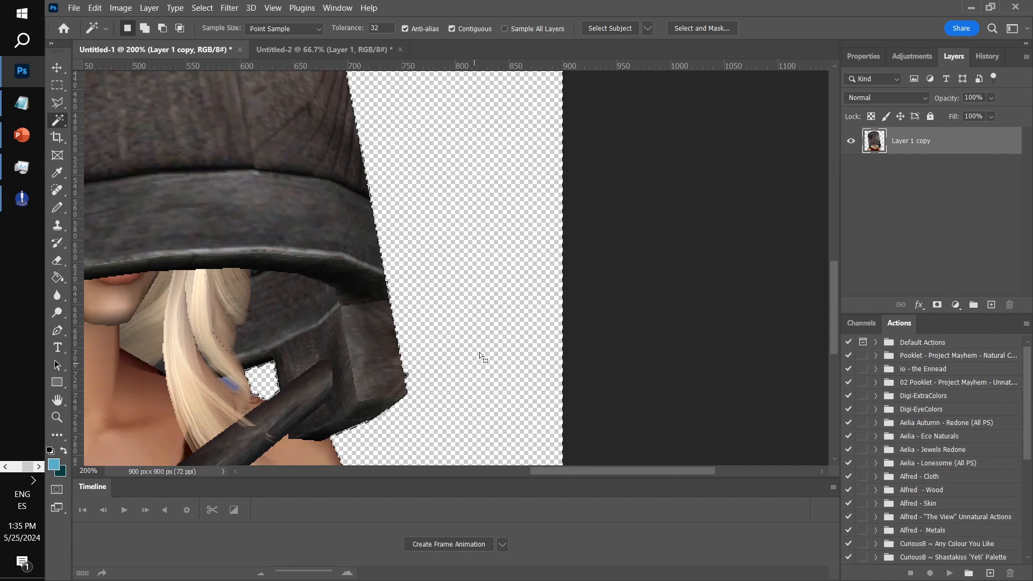
{"action": "scroll", "coordinate": [491, 349], "scroll_direction": "down", "scroll_amount": 2}
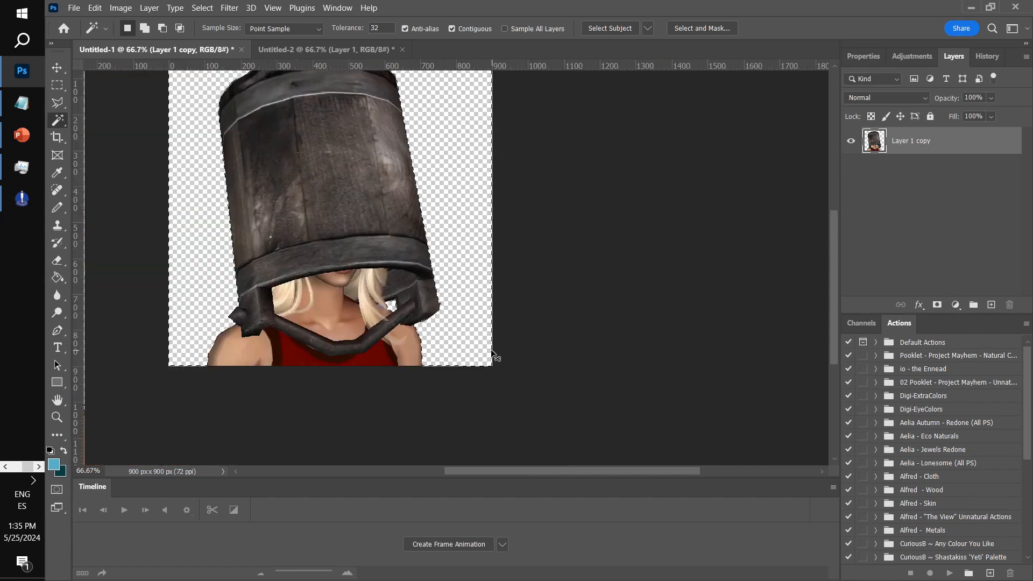
{"action": "scroll", "coordinate": [492, 351], "scroll_direction": "up", "scroll_amount": 2}
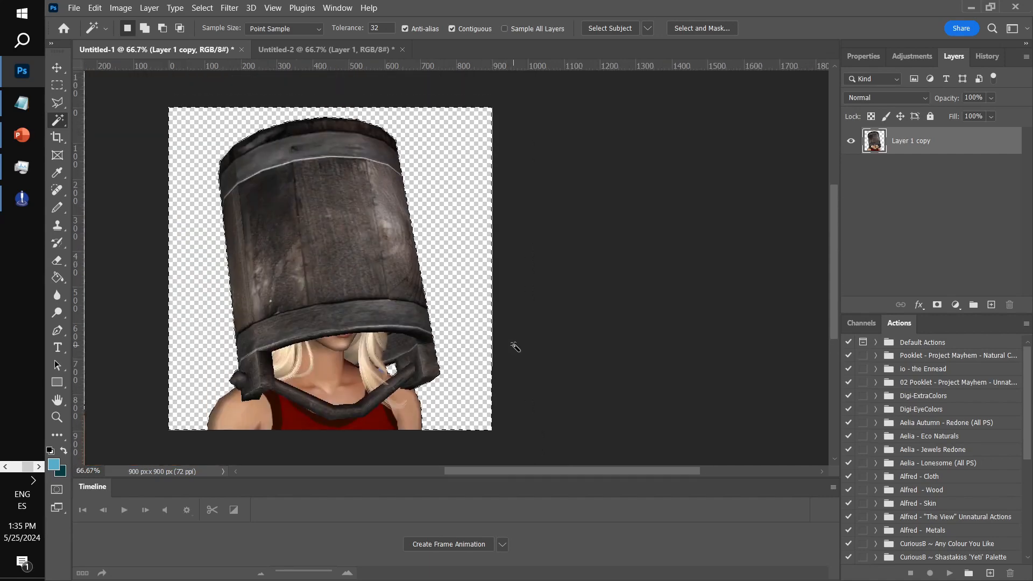
{"action": "right_click", "coordinate": [922, 144]}
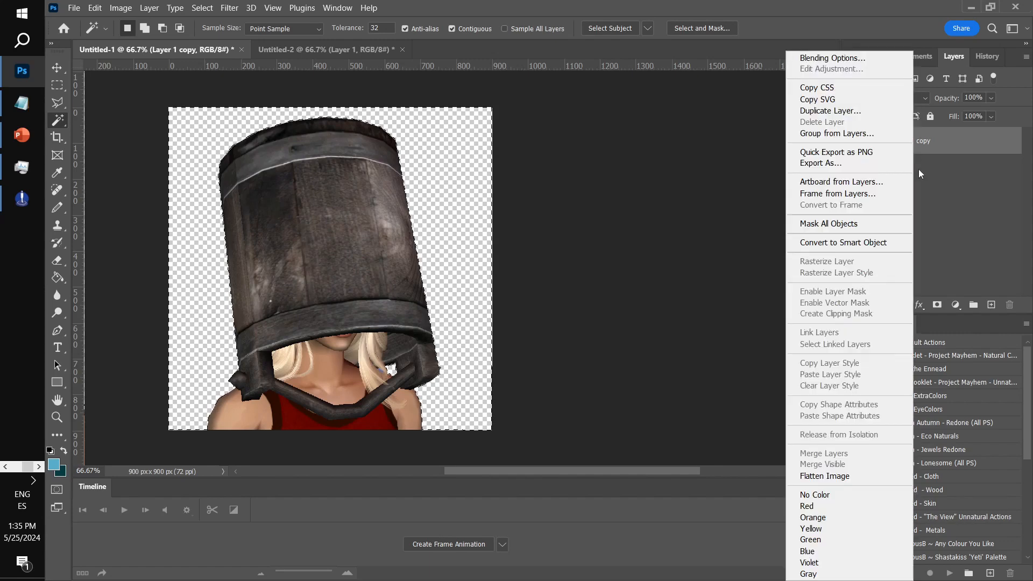
{"action": "left_click", "coordinate": [849, 111]}
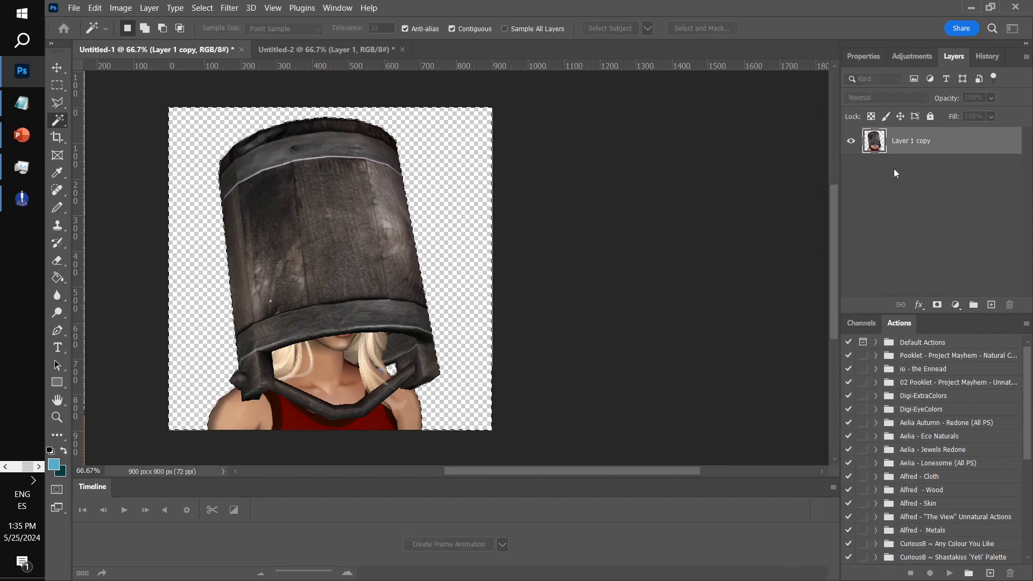
{"action": "key", "text": "Return"}
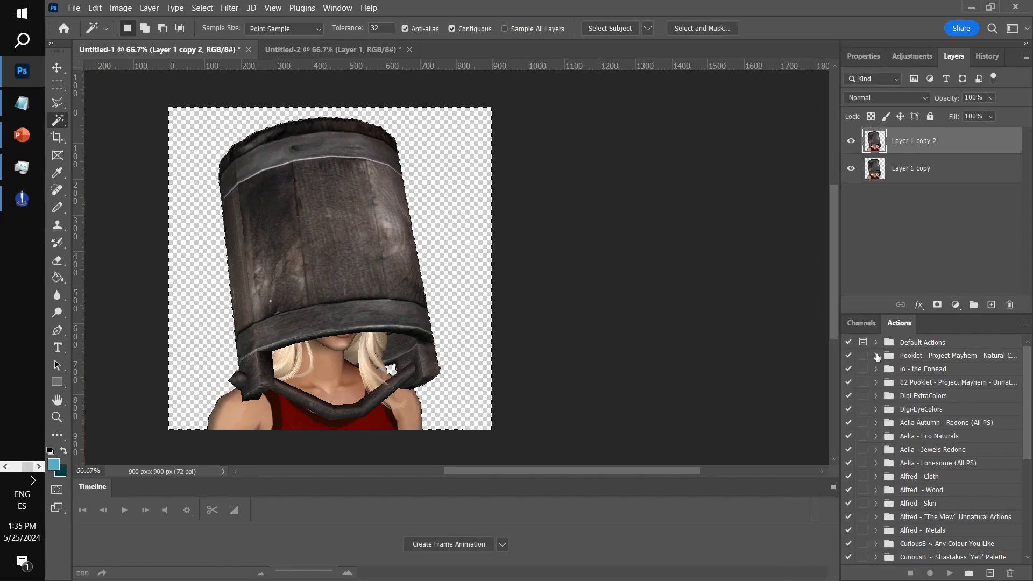
{"action": "key", "text": "Delete"}
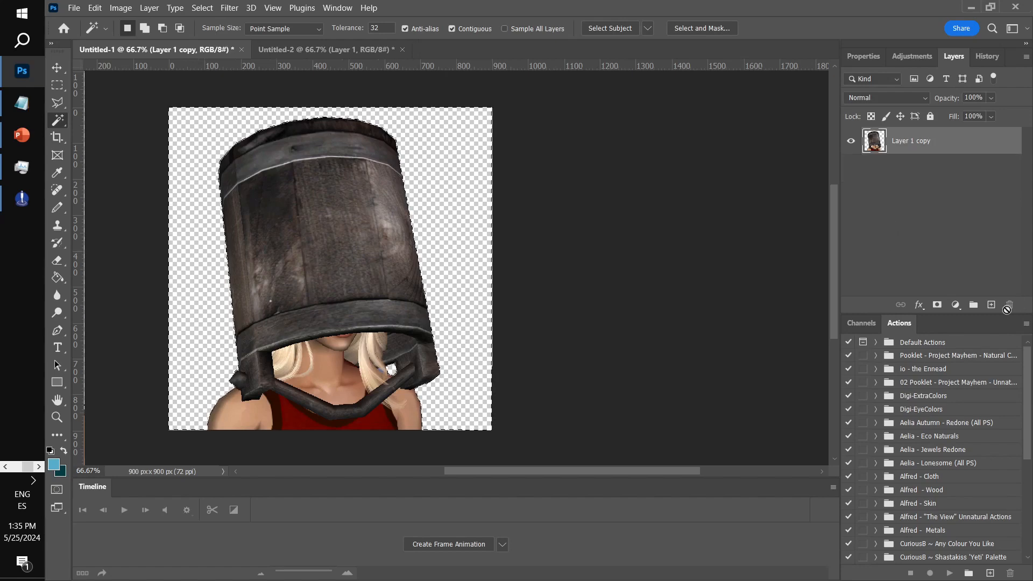
Step: Add a new layer beneath the bucket-head cut-out, fill its selected background area with dark teal and clear the selection
{"action": "left_click", "coordinate": [991, 305]}
{"action": "left_click_drag", "start_coordinate": [923, 146], "coordinate": [906, 232]}
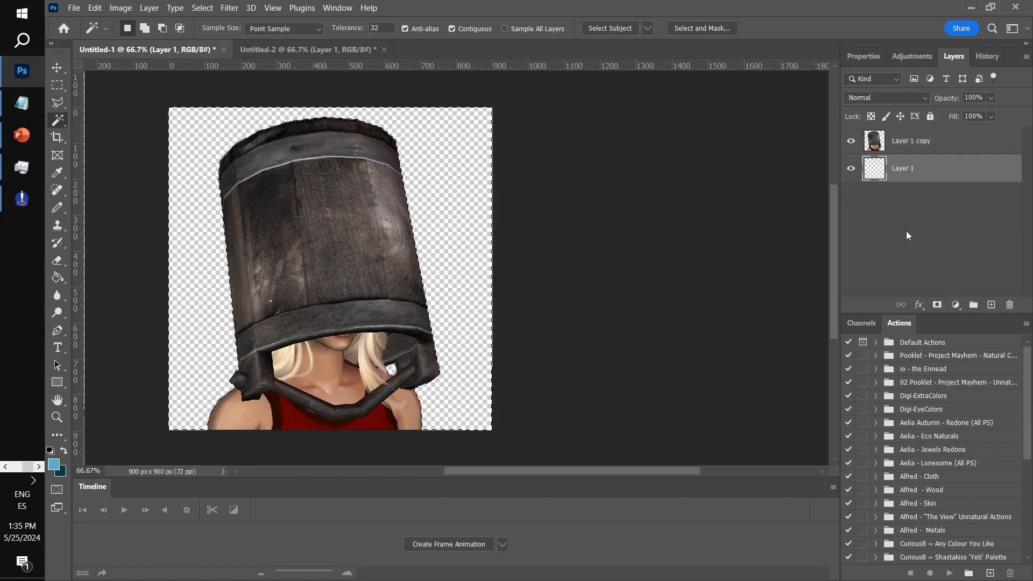
{"action": "left_click", "coordinate": [64, 450]}
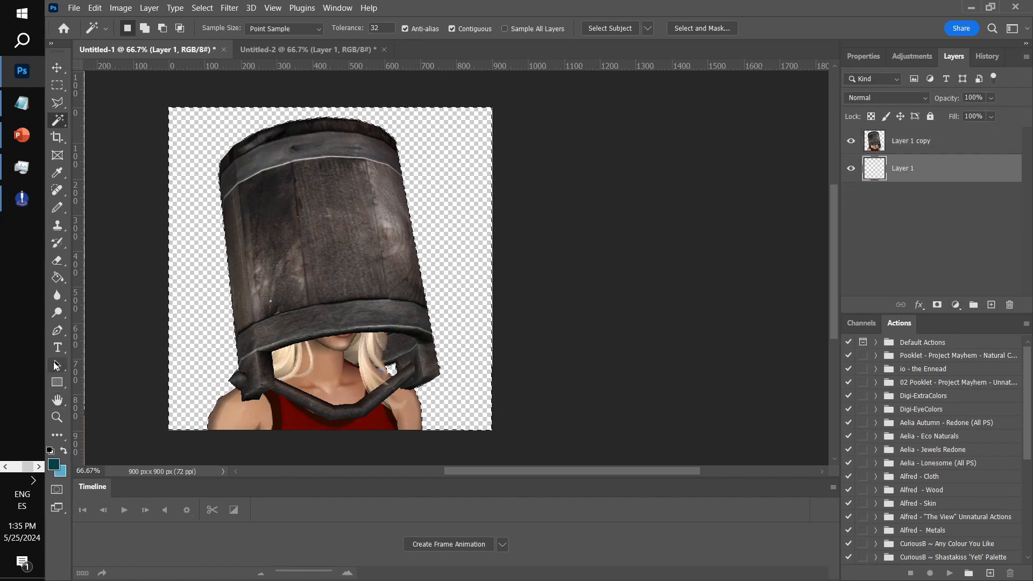
{"action": "left_click", "coordinate": [58, 278]}
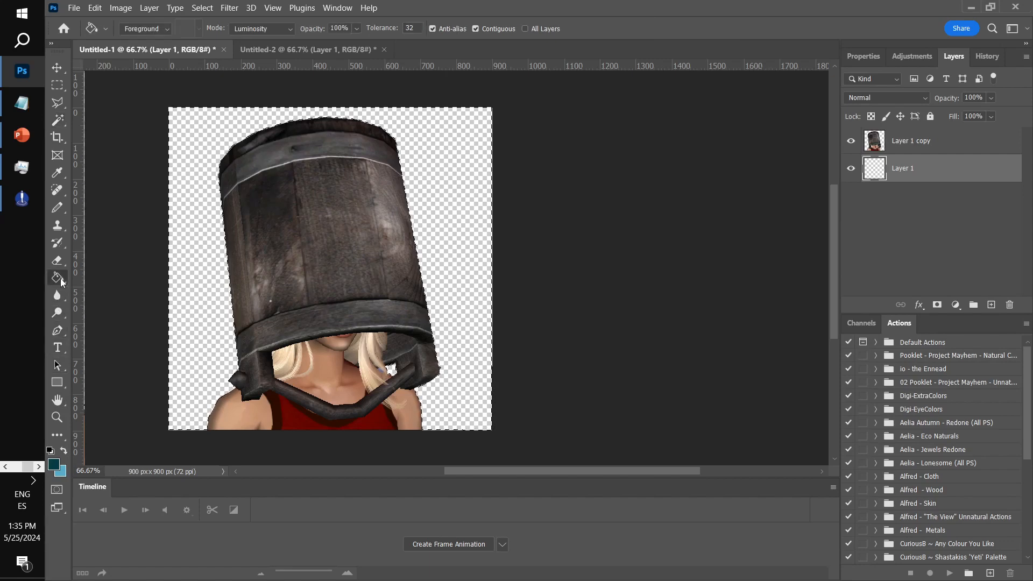
{"action": "left_click", "coordinate": [431, 227]}
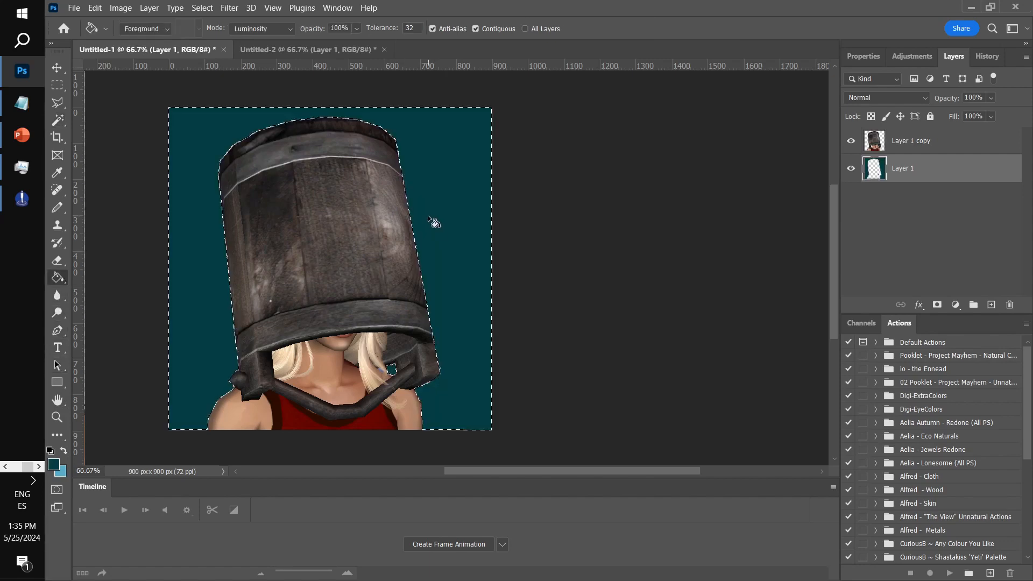
{"action": "left_click", "coordinate": [57, 86]}
{"action": "left_click", "coordinate": [108, 138]}
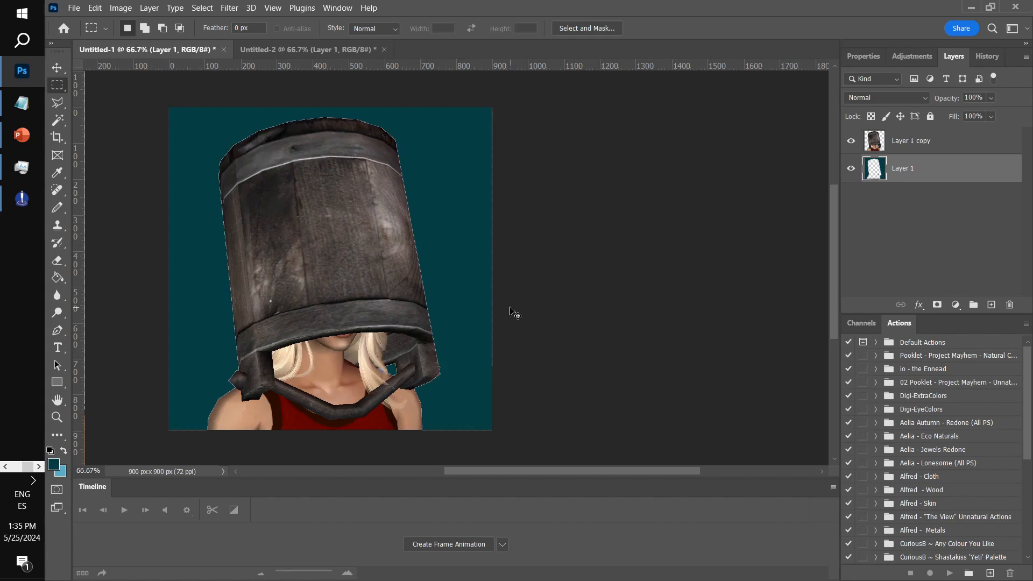
Step: Duplicate the layer of the plunger image and delete the original layer
{"action": "key", "text": "ctrl+Tab"}
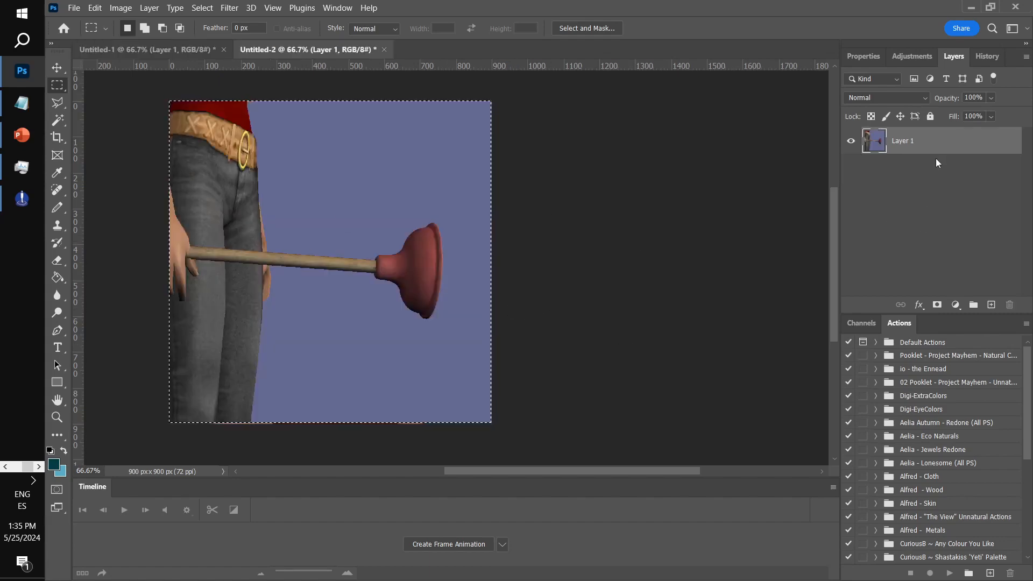
{"action": "right_click", "coordinate": [930, 143]}
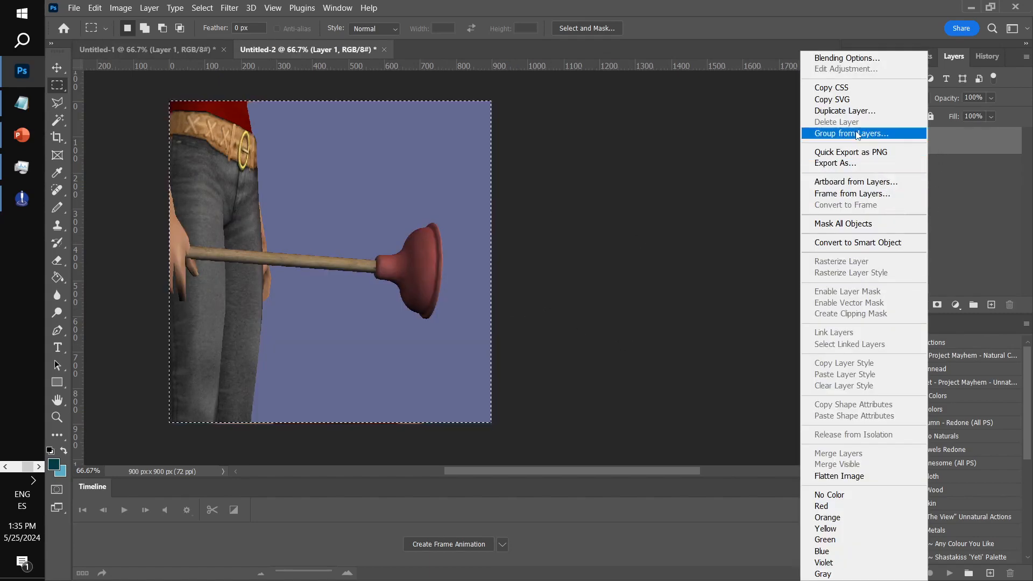
{"action": "left_click", "coordinate": [844, 110]}
{"action": "left_click", "coordinate": [654, 247]}
{"action": "left_click_drag", "start_coordinate": [905, 172], "coordinate": [1010, 304]}
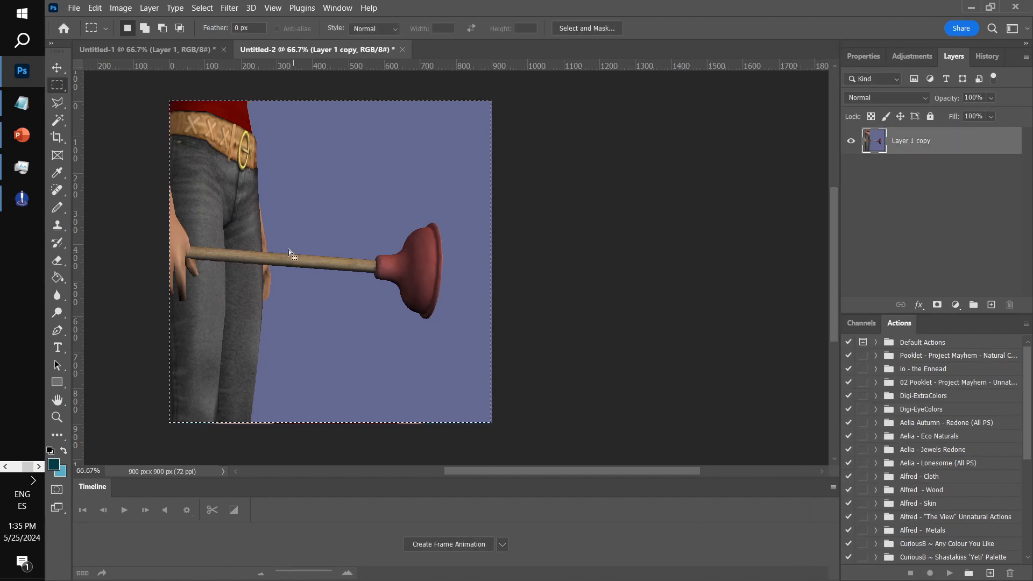
Step: Select the purple background around the plunger and body with the Magic Wand and delete it
{"action": "left_click", "coordinate": [58, 120]}
{"action": "left_click", "coordinate": [325, 131]}
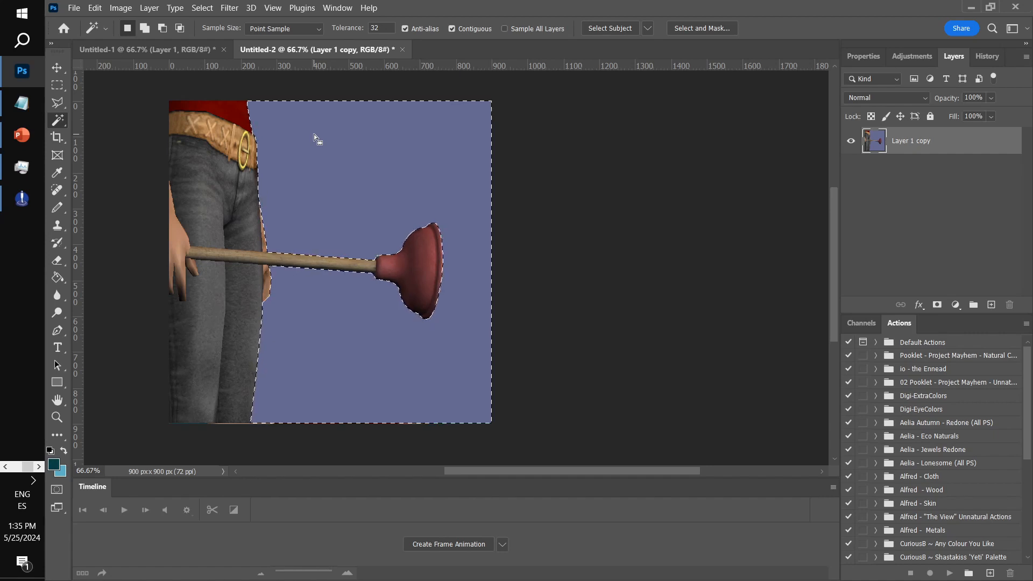
{"action": "key", "text": "Delete"}
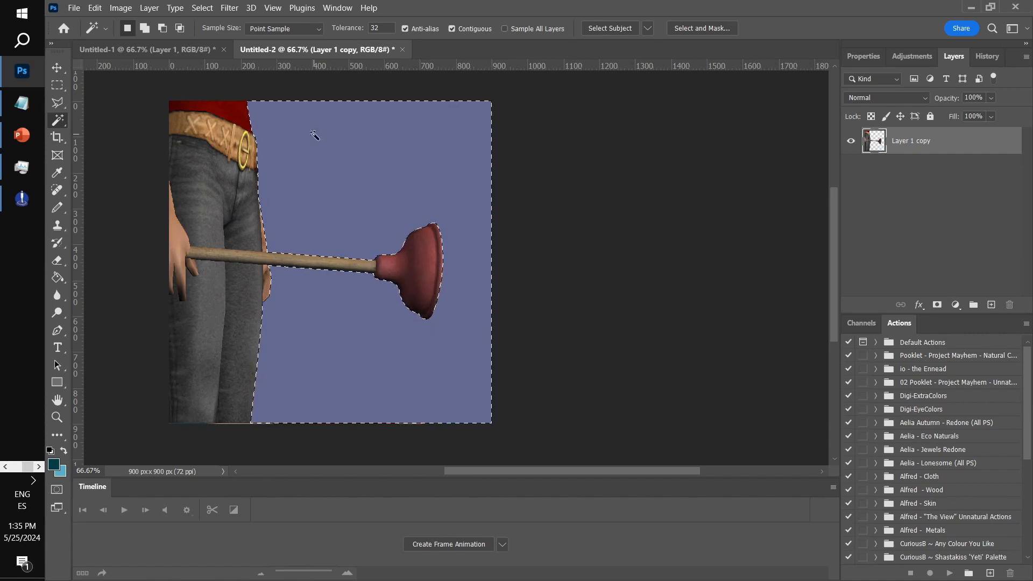
{"action": "key", "text": "ctrl+d"}
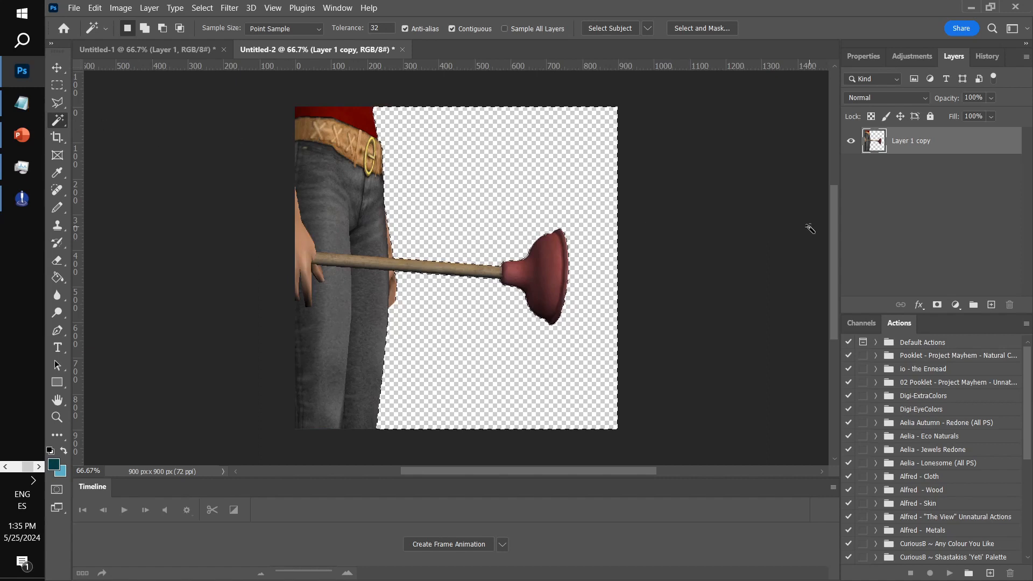
Step: Add a new layer beneath the plunger cut-out and fill it with dark teal, first the selected background, then the remaining area after deselecting
{"action": "left_click", "coordinate": [990, 304]}
{"action": "left_click_drag", "start_coordinate": [900, 139], "coordinate": [896, 186]}
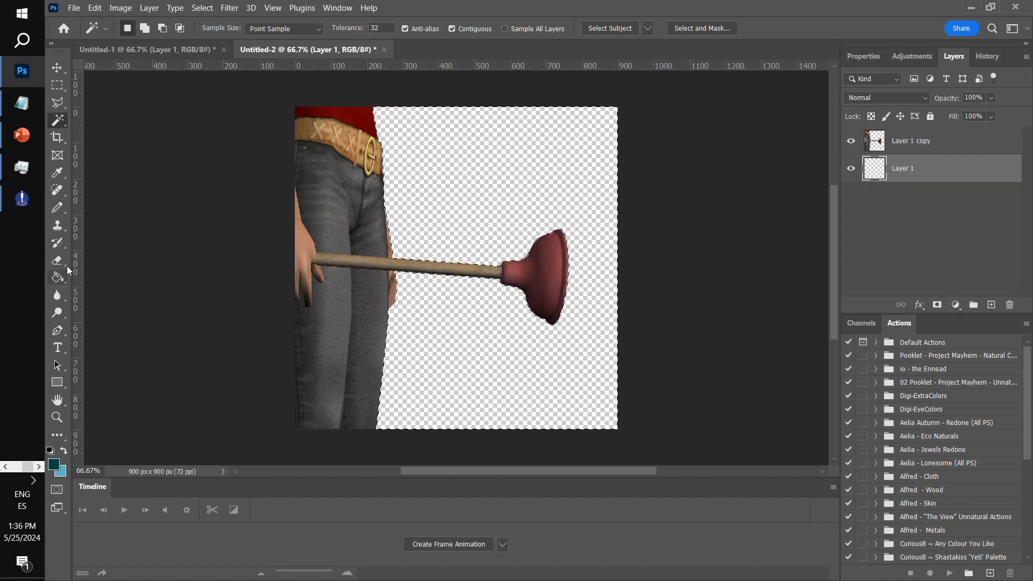
{"action": "left_click", "coordinate": [57, 277]}
{"action": "left_click", "coordinate": [414, 192]}
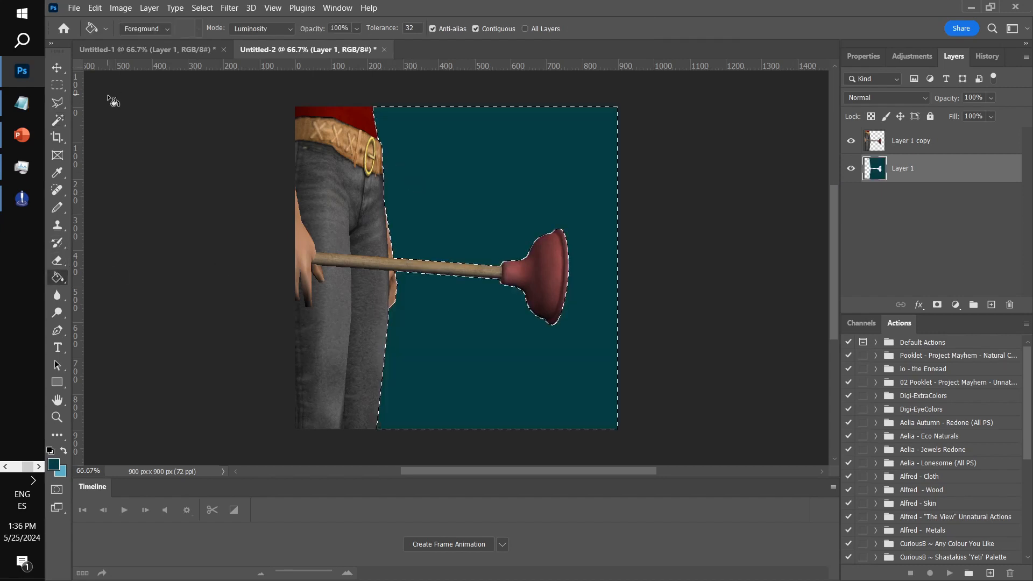
{"action": "left_click", "coordinate": [58, 88]}
{"action": "left_click", "coordinate": [153, 219]}
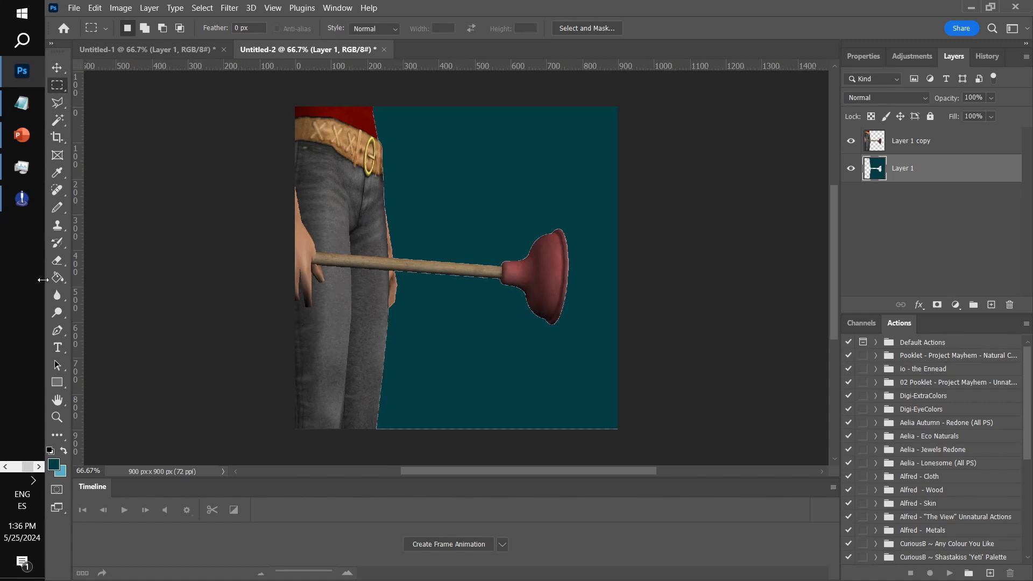
{"action": "left_click", "coordinate": [57, 277]}
{"action": "left_click", "coordinate": [377, 216]}
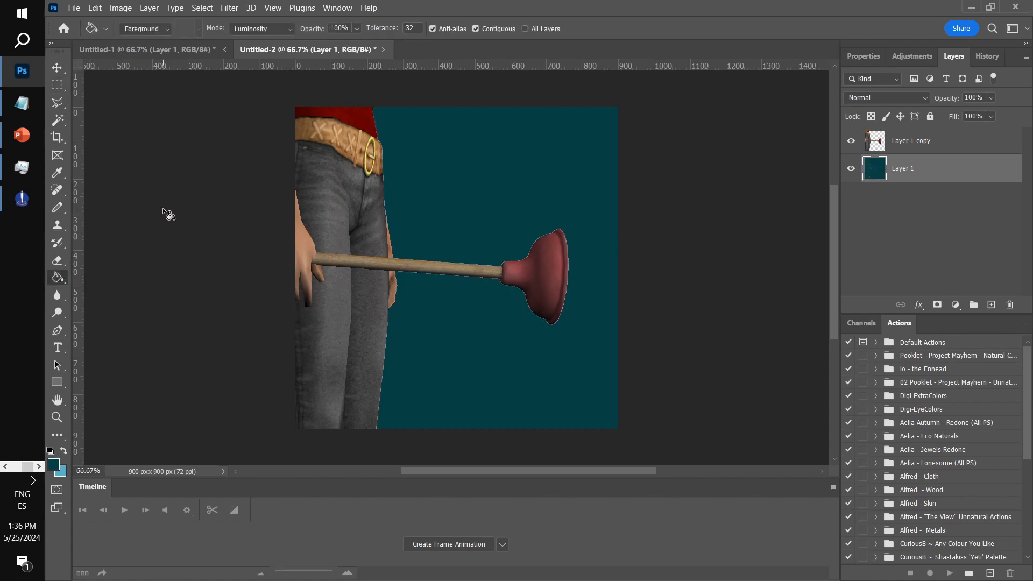
Step: Resize the bucket-head image to 156 × 156 pixels
{"action": "key", "text": "ctrl+Tab"}
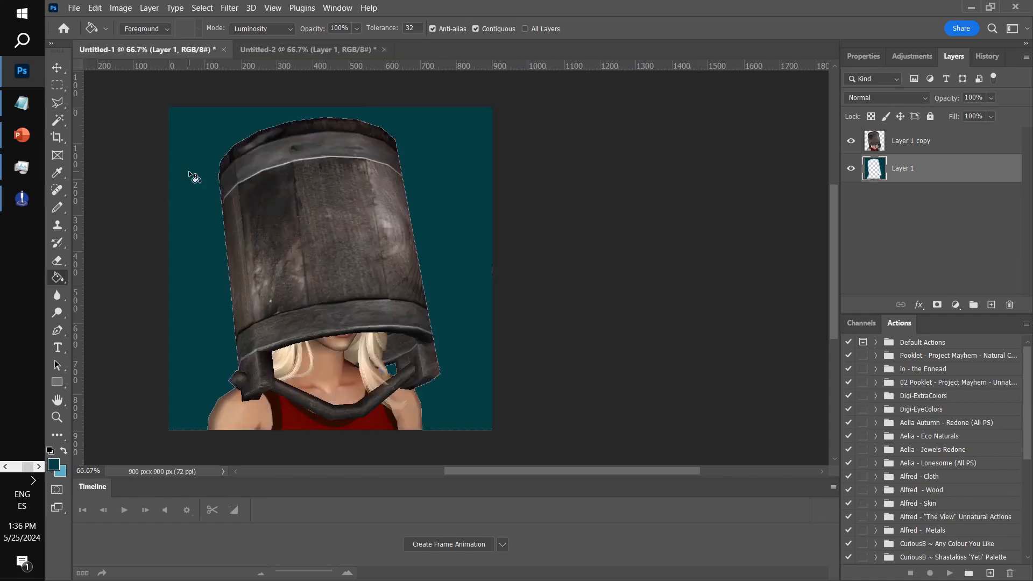
{"action": "key", "text": "ctrl+alt+i"}
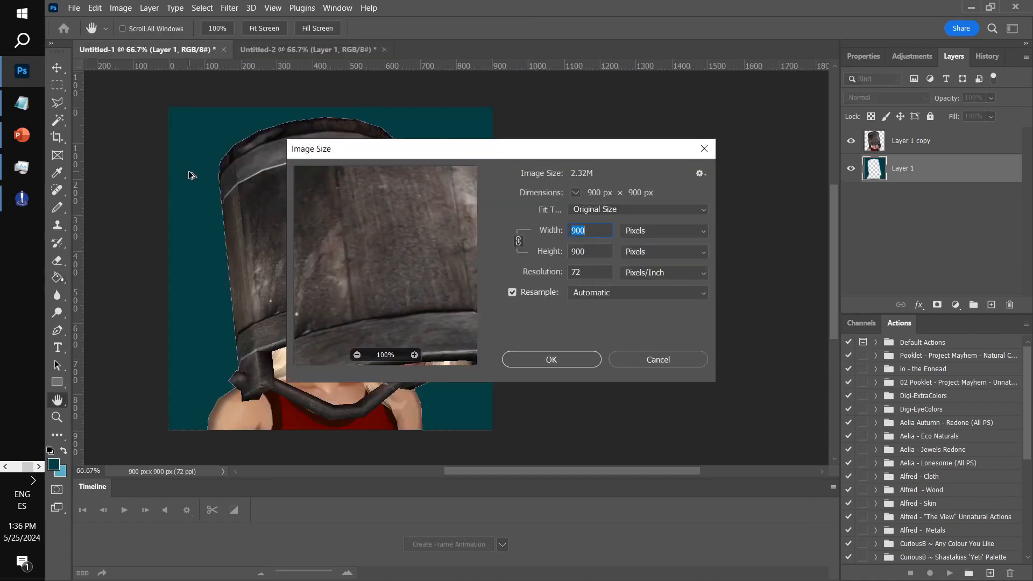
{"action": "type", "text": "156"}
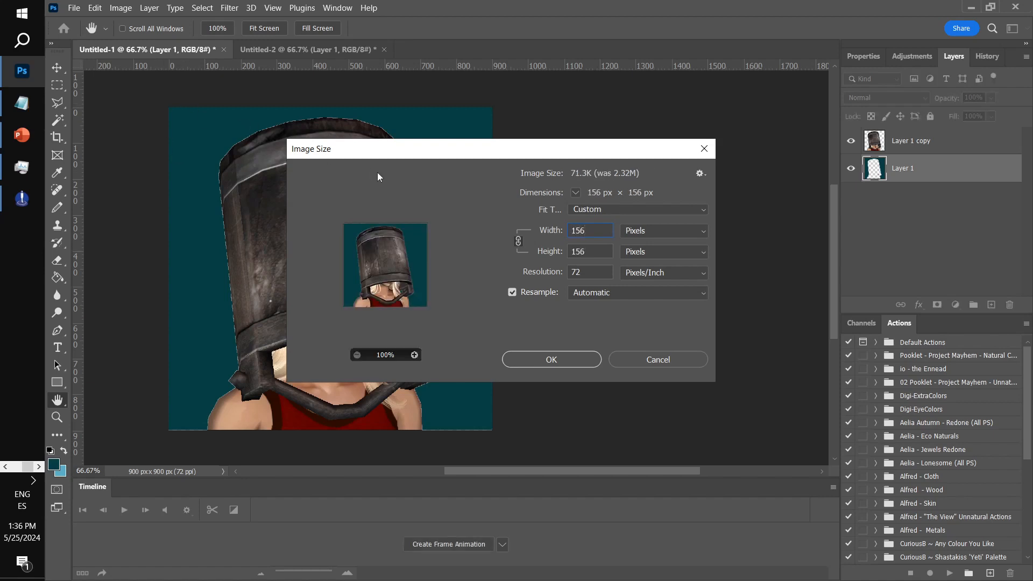
{"action": "left_click", "coordinate": [559, 360]}
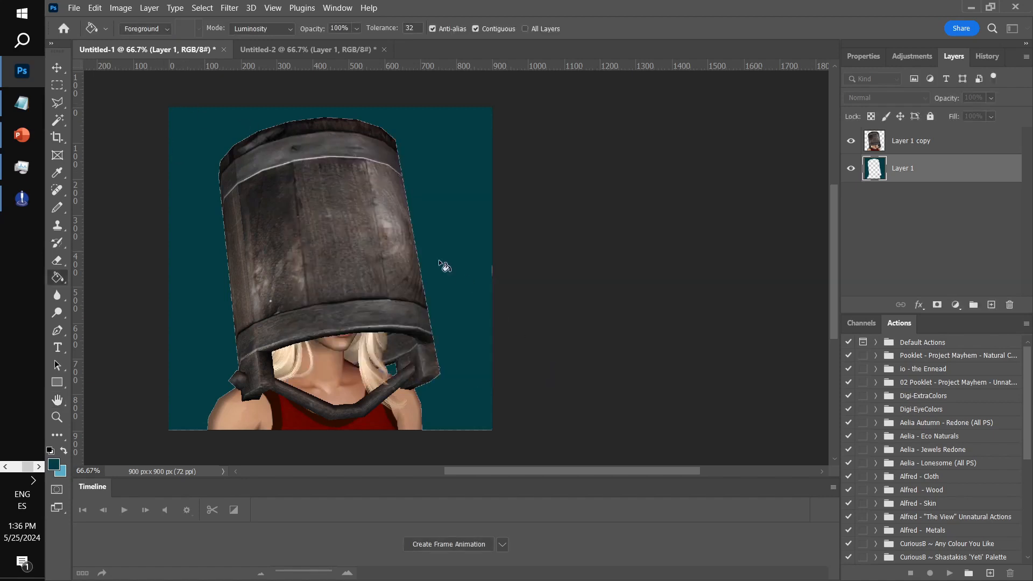
{"action": "key", "text": "ctrl+plus"}
{"action": "key", "text": "ctrl+plus"}
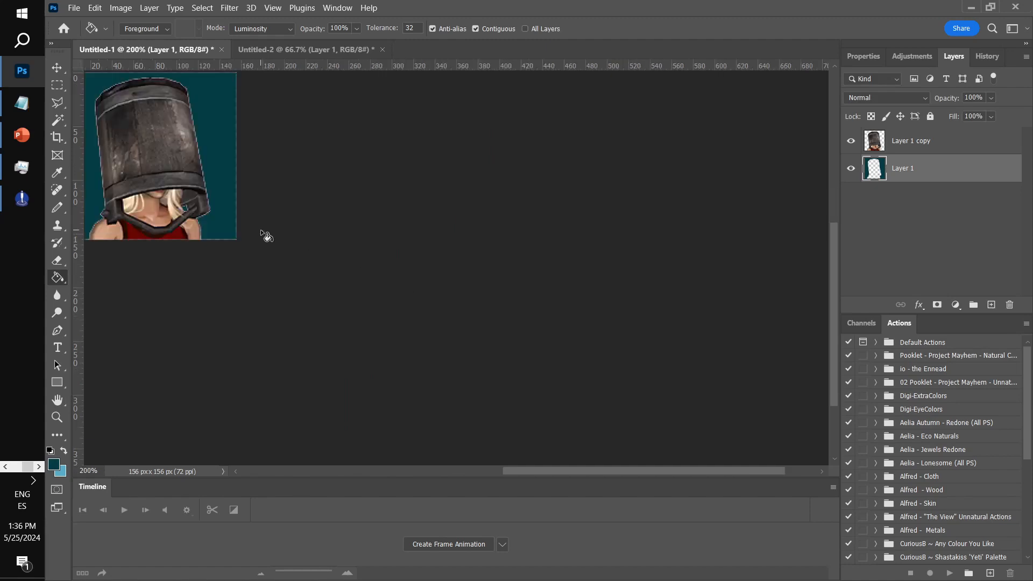
{"action": "key", "text": "ctrl+minus"}
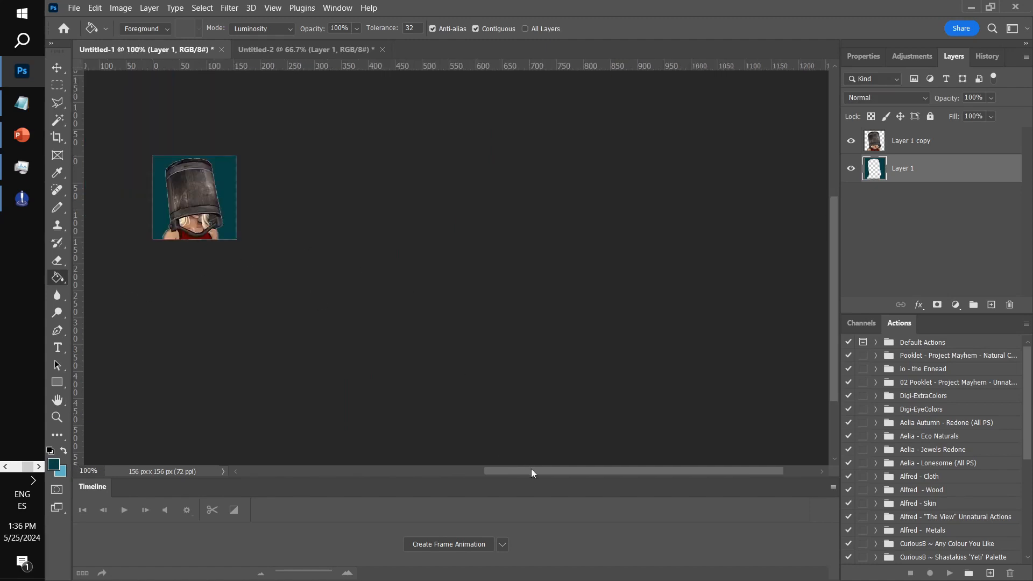
{"action": "left_click_drag", "start_coordinate": [531, 469], "coordinate": [463, 473]}
{"action": "scroll", "coordinate": [321, 307], "scroll_direction": "up", "scroll_amount": 2}
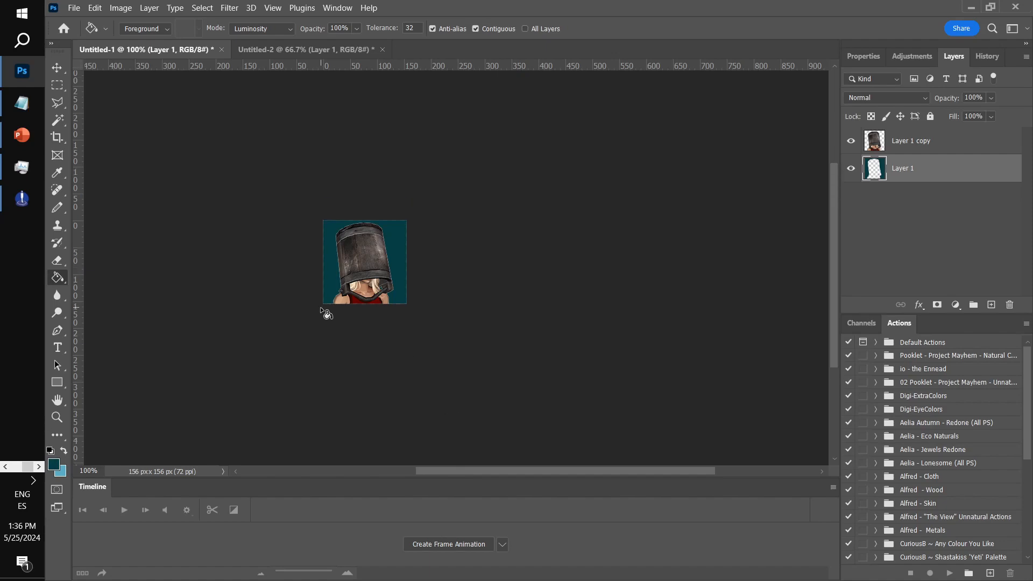
Step: Set up a copy of the bucket-head image as a JPEG in the desktop's Accessorize Your Life folder
{"action": "left_click", "coordinate": [73, 8]}
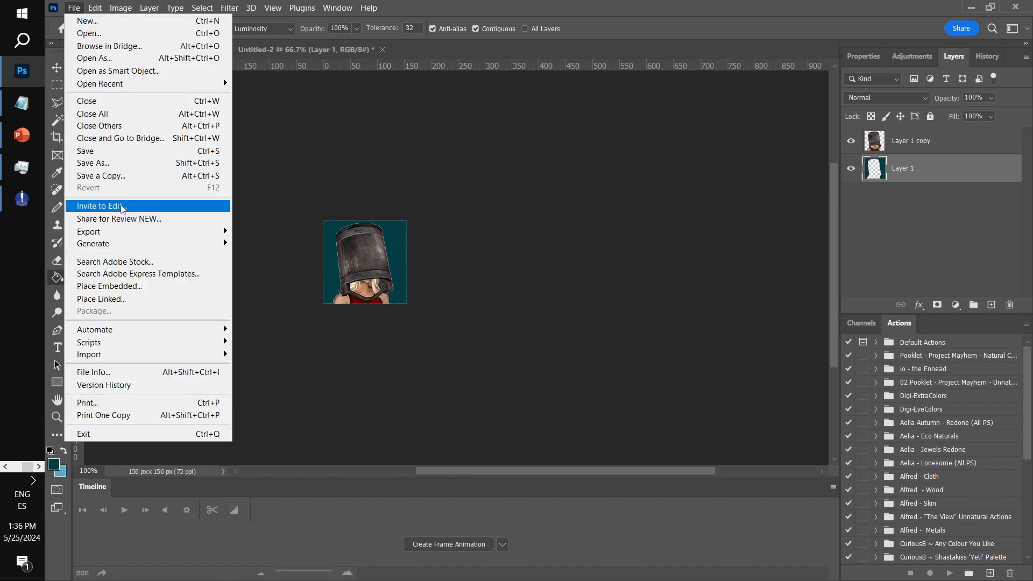
{"action": "left_click", "coordinate": [114, 176]}
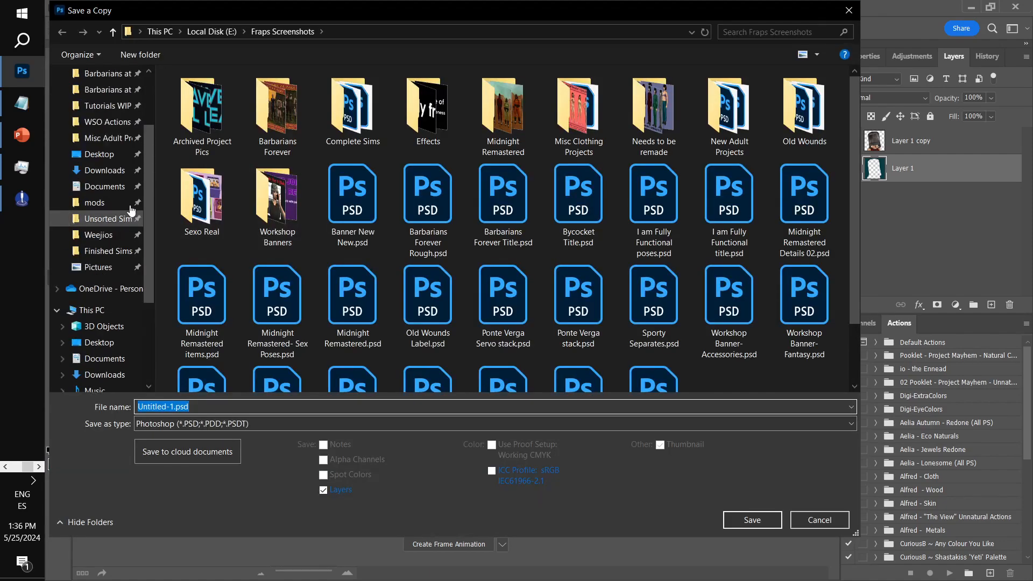
{"action": "left_click", "coordinate": [129, 245]}
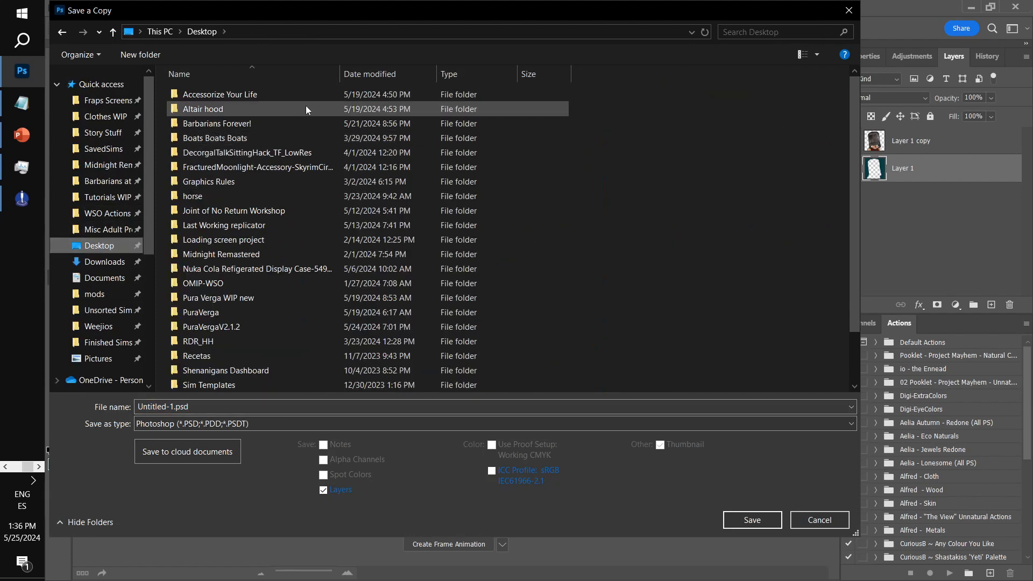
{"action": "double_click", "coordinate": [244, 97]}
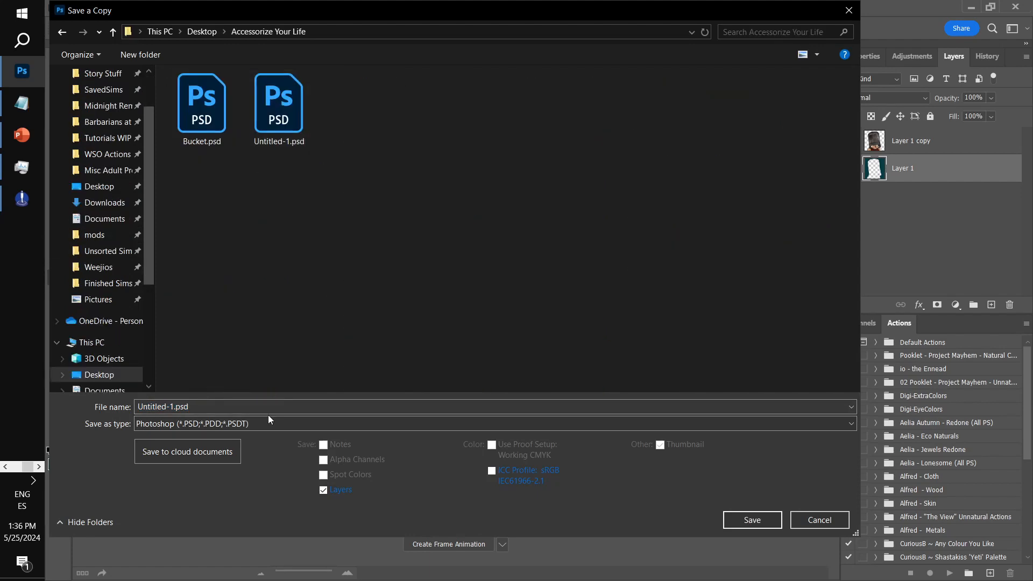
{"action": "left_click", "coordinate": [260, 424]}
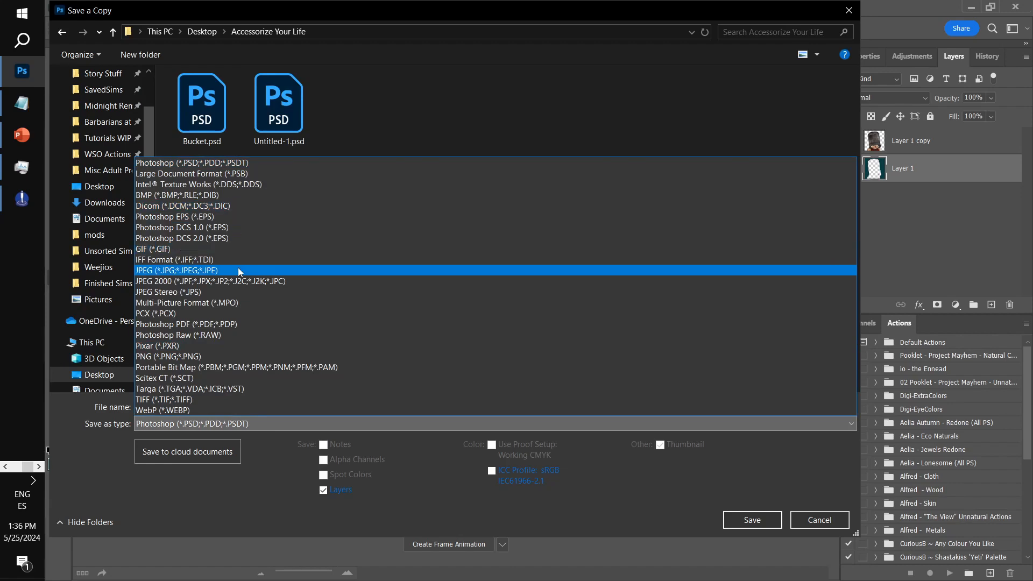
{"action": "left_click", "coordinate": [240, 272]}
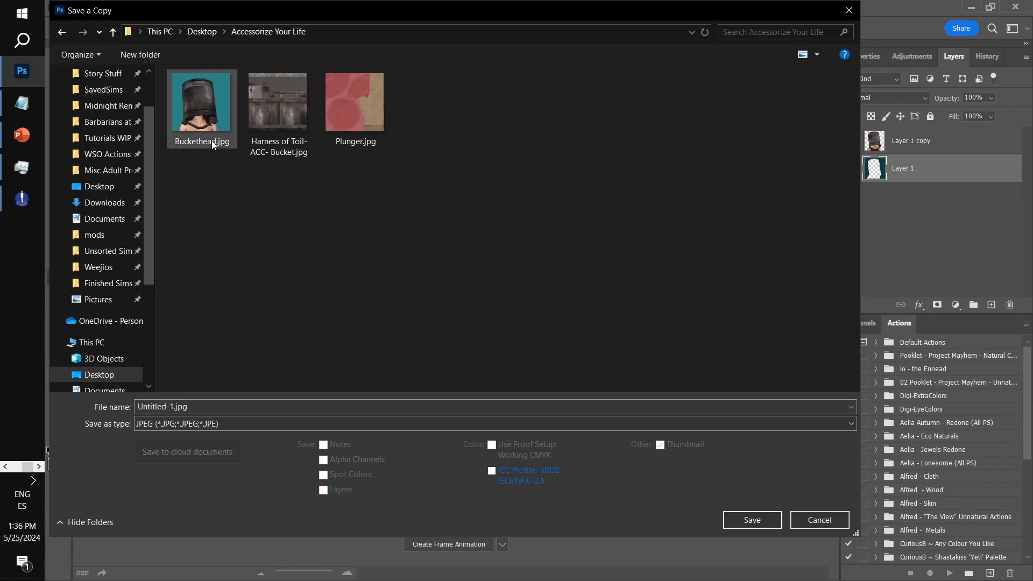
Step: Name the bucket-head JPEG copy "Buckethead 2", save it, and close the original document without saving changes
{"action": "left_click", "coordinate": [173, 128]}
{"action": "left_click", "coordinate": [216, 407]}
{"action": "left_click", "coordinate": [216, 406]}
{"action": "left_click_drag", "start_coordinate": [184, 409], "coordinate": [174, 408]}
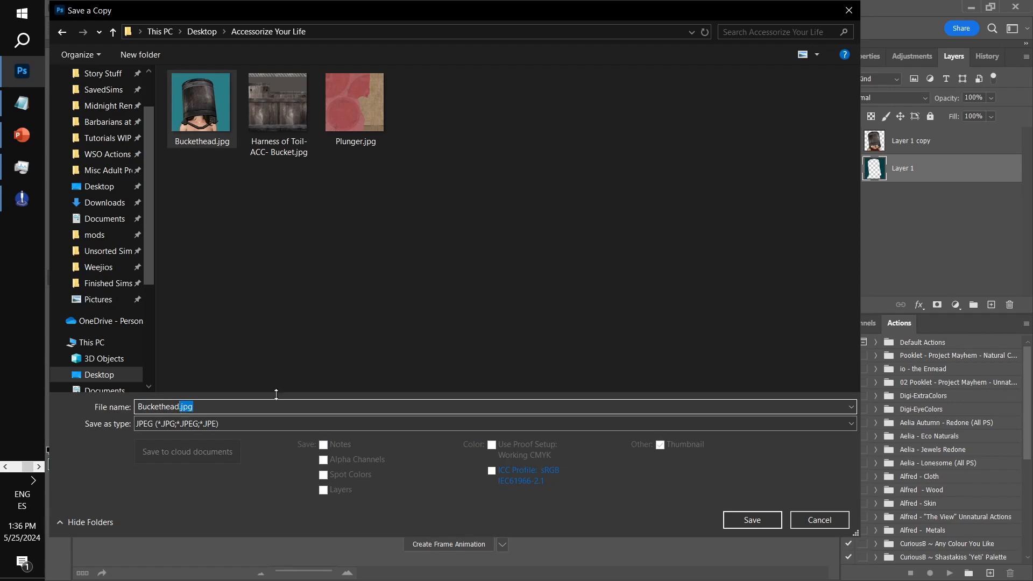
{"action": "type", "text": "2"}
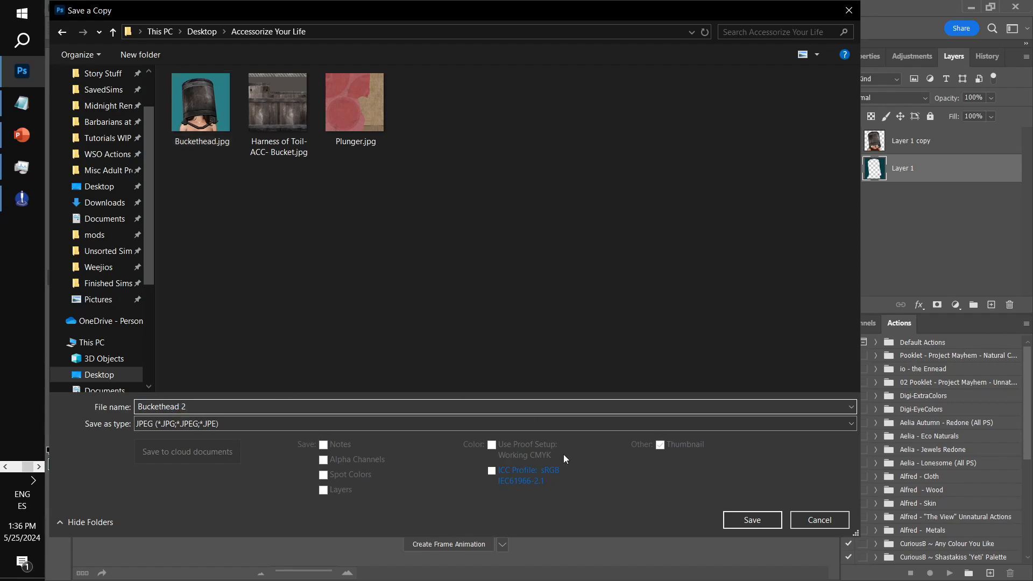
{"action": "left_click", "coordinate": [749, 522]}
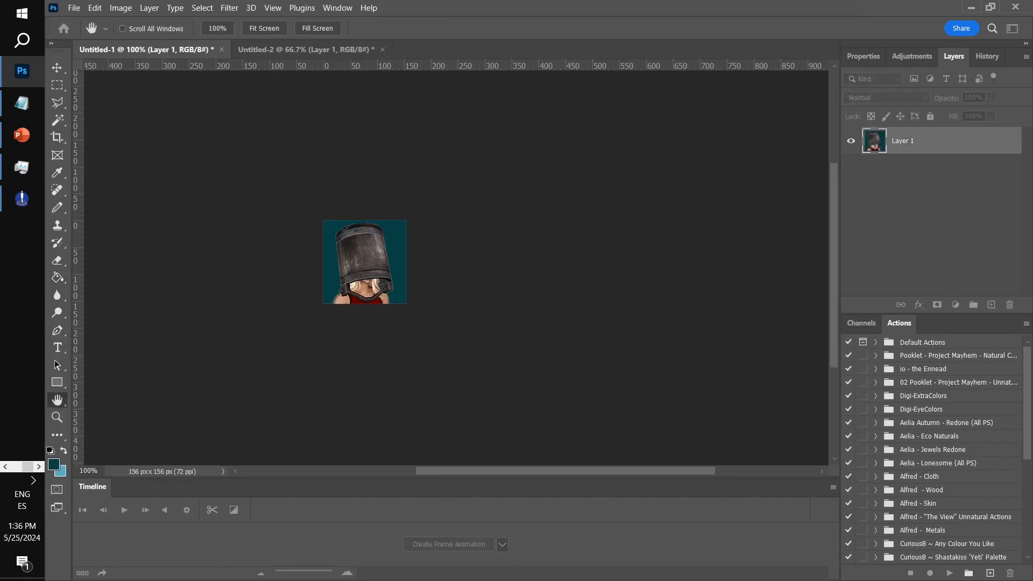
{"action": "key", "text": "ctrl+w"}
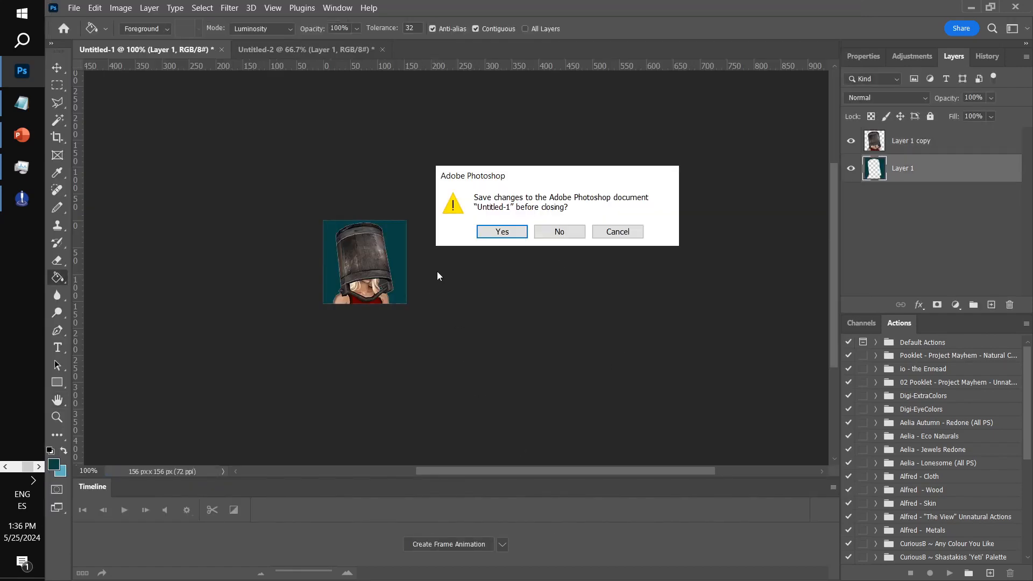
{"action": "left_click", "coordinate": [569, 233]}
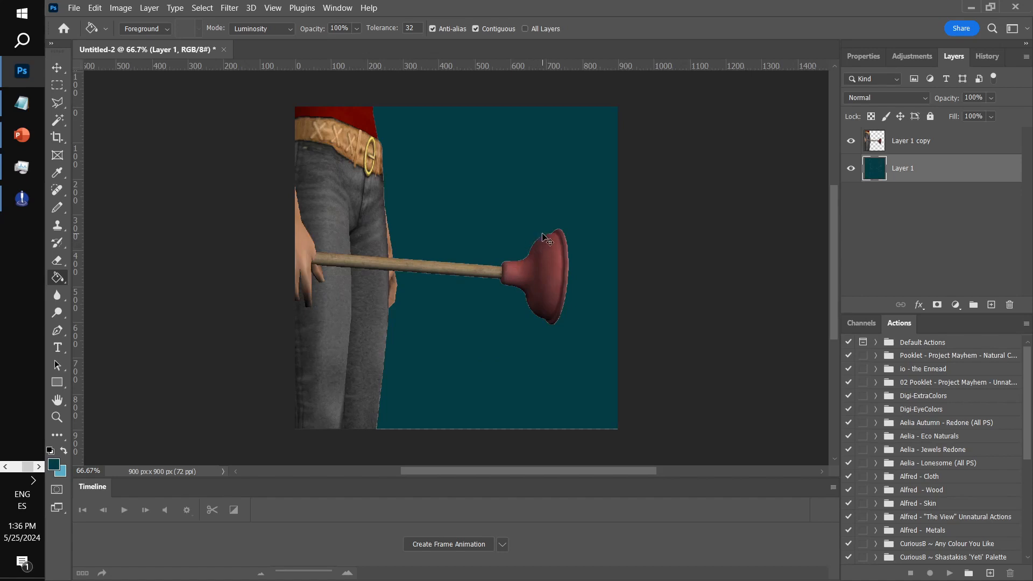
Step: Resize the plunger image to 156 × 156 pixels
{"action": "key", "text": "ctrl+alt+i"}
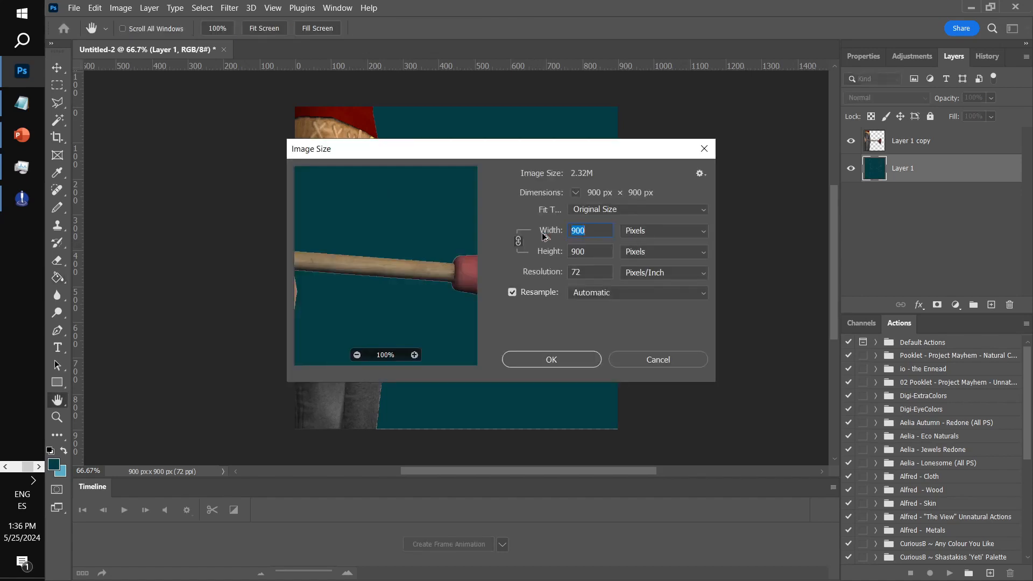
{"action": "type", "text": "156"}
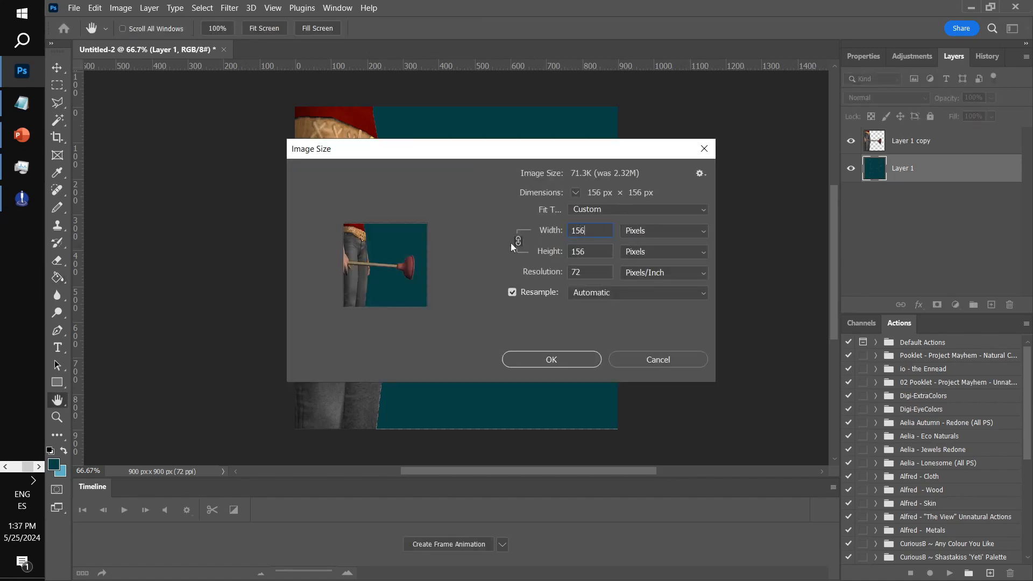
{"action": "left_click", "coordinate": [570, 361]}
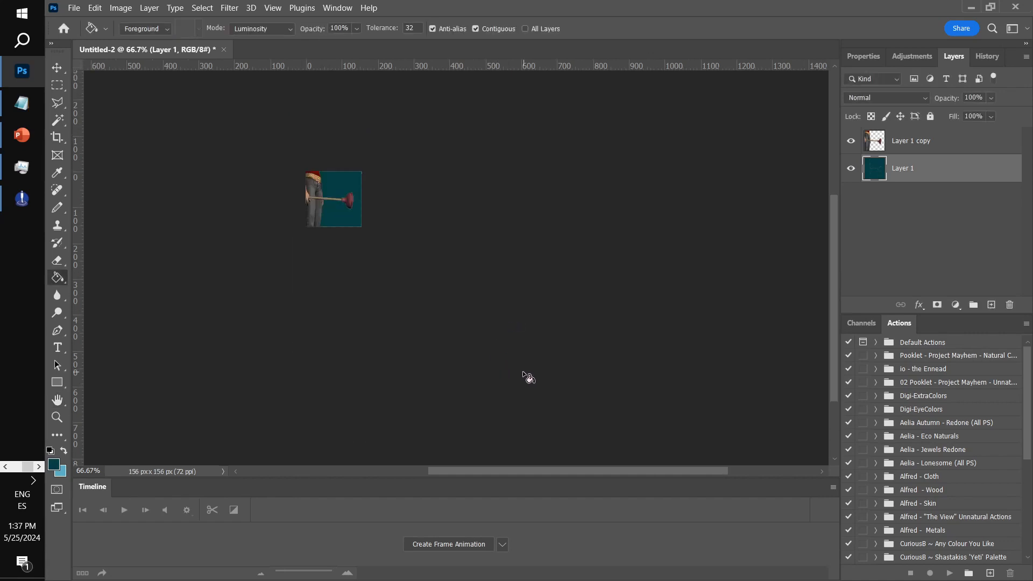
{"action": "key", "text": "ctrl+1"}
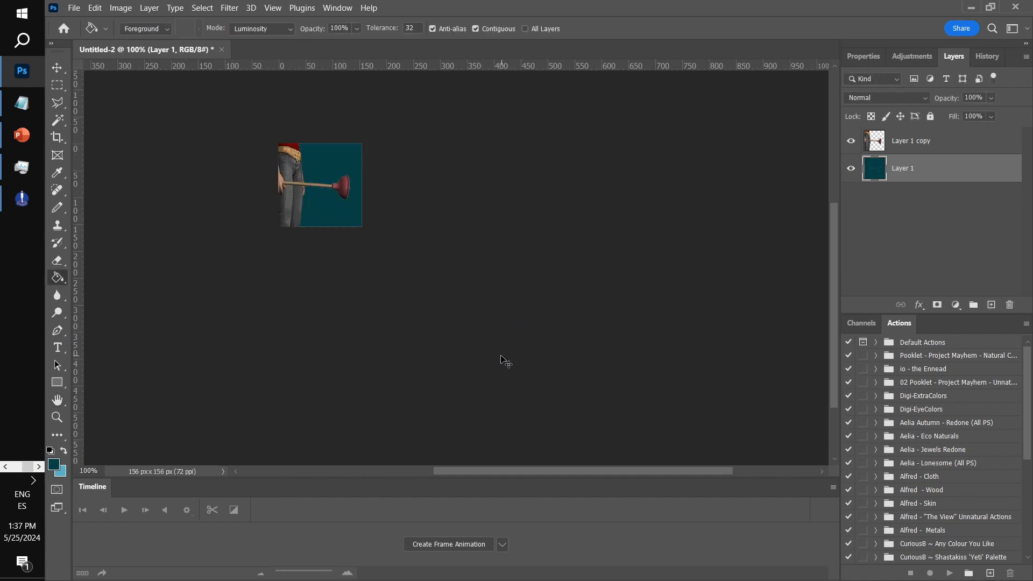
Step: Save a copy of the plunger image as a JPEG named "Plunger" in the Accessorize Your Life folder
{"action": "key", "text": "ctrl+s"}
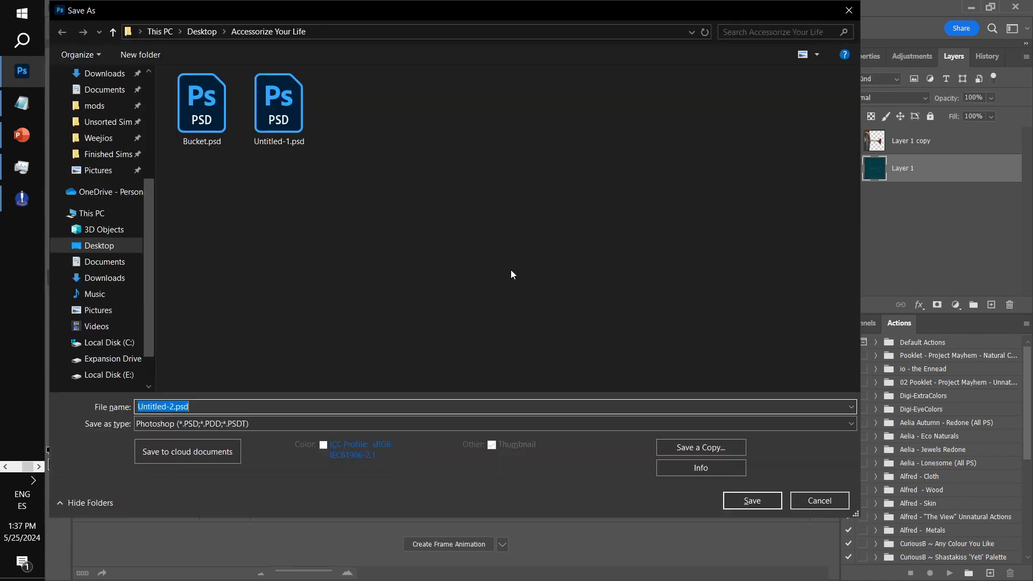
{"action": "scroll", "coordinate": [108, 151], "scroll_direction": "up", "scroll_amount": 4}
{"action": "scroll", "coordinate": [137, 164], "scroll_direction": "up", "scroll_amount": 1}
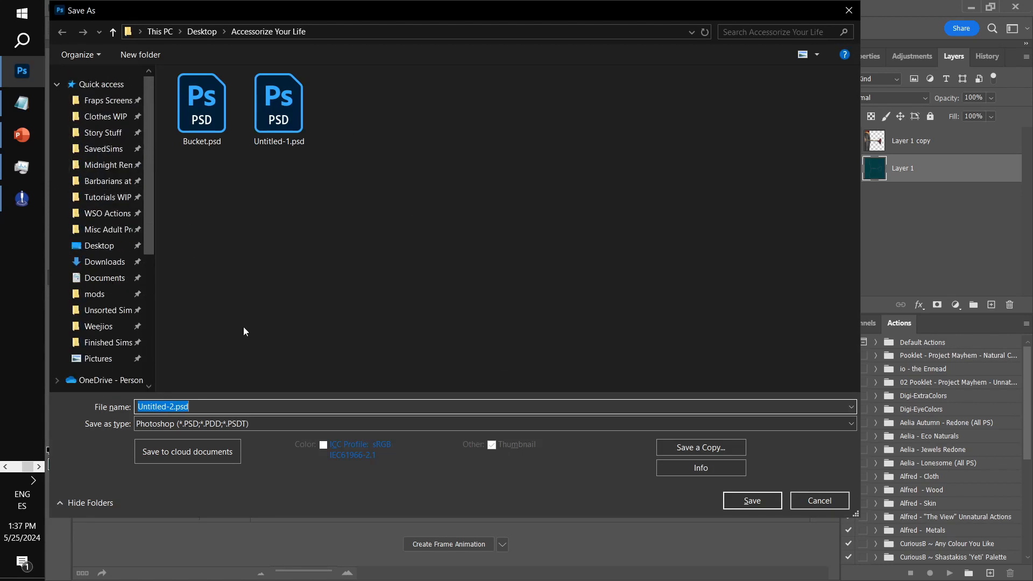
{"action": "left_click", "coordinate": [657, 450]}
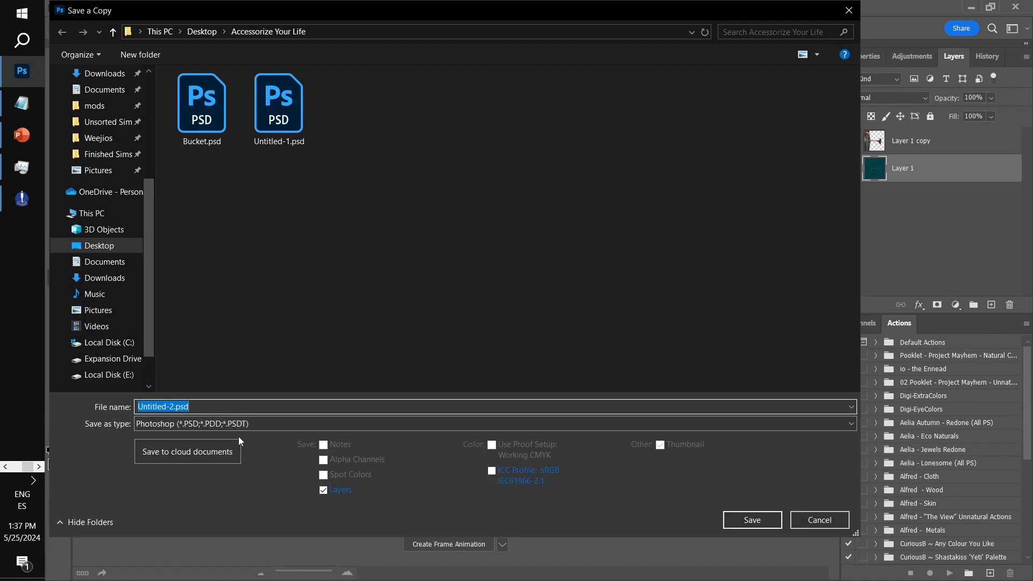
{"action": "left_click", "coordinate": [243, 425]}
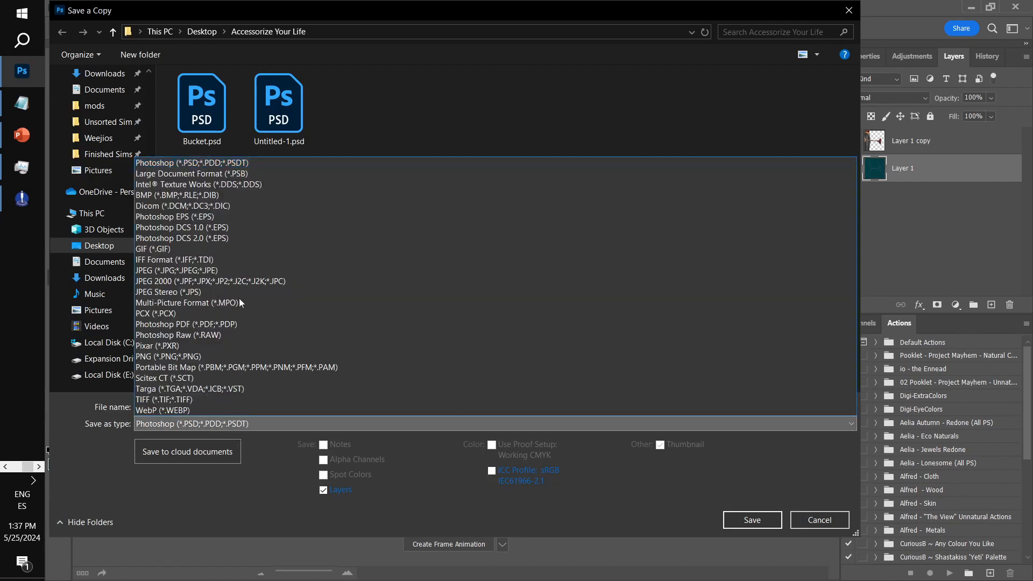
{"action": "left_click", "coordinate": [237, 260]}
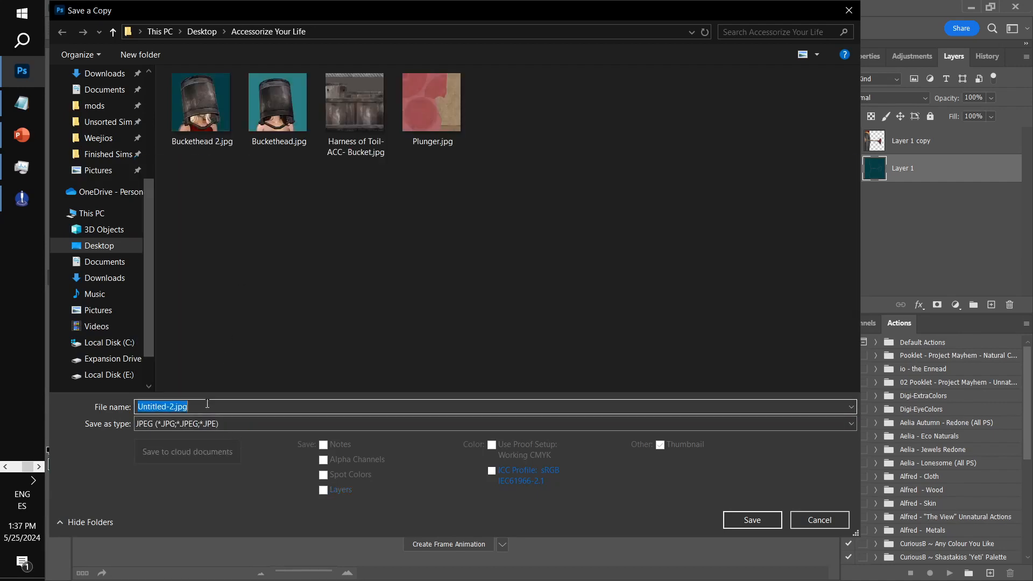
{"action": "type", "text": "Plunger"}
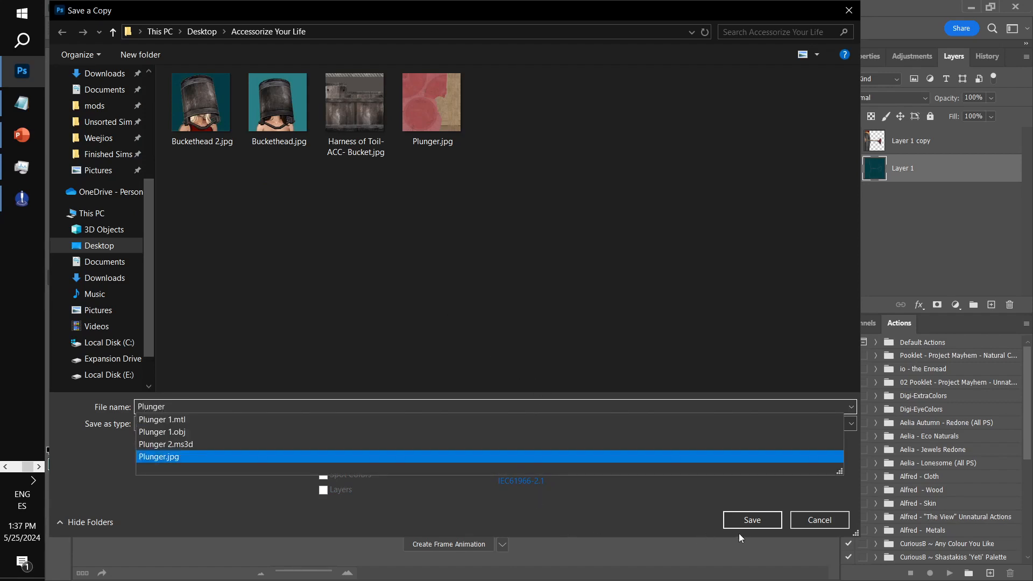
{"action": "left_click", "coordinate": [753, 520]}
{"action": "left_click", "coordinate": [575, 296]}
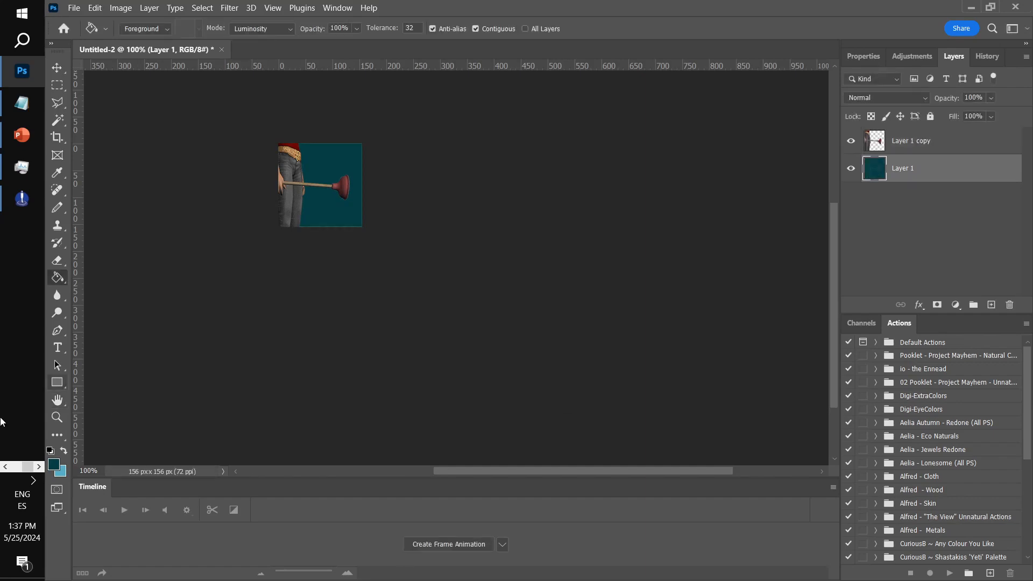
Step: Quit The Sims 2 Body Shop and close Photoshop without saving the plunger document
{"action": "left_click", "coordinate": [21, 199]}
{"action": "left_click", "coordinate": [931, 47]}
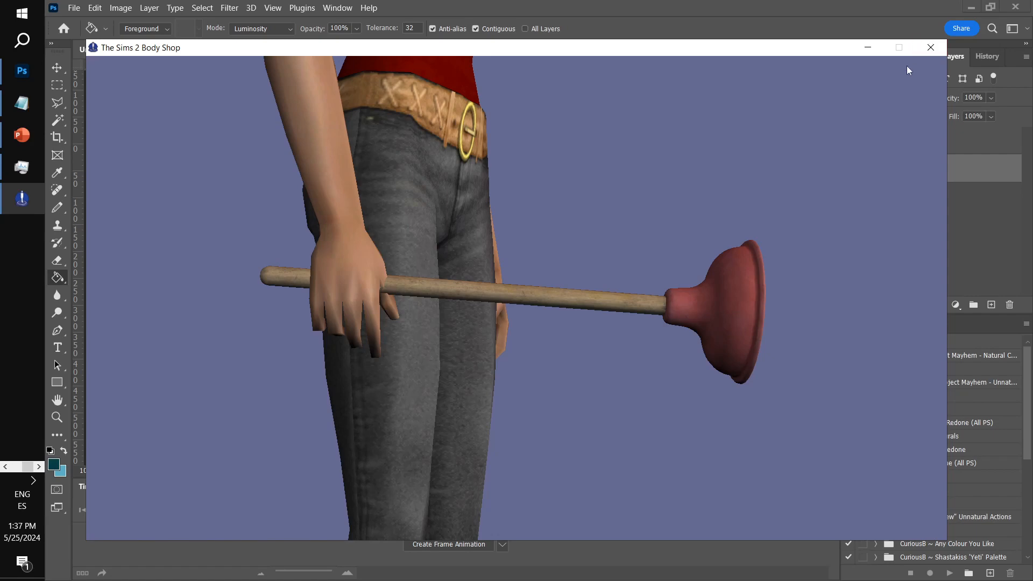
{"action": "left_click", "coordinate": [494, 296]}
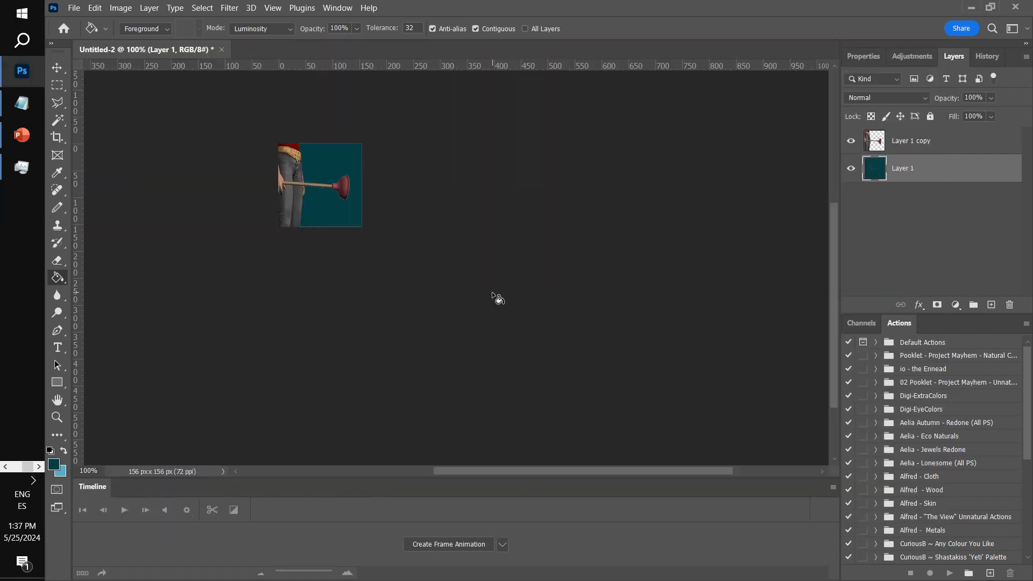
{"action": "left_click", "coordinate": [1015, 6]}
{"action": "left_click", "coordinate": [577, 232]}
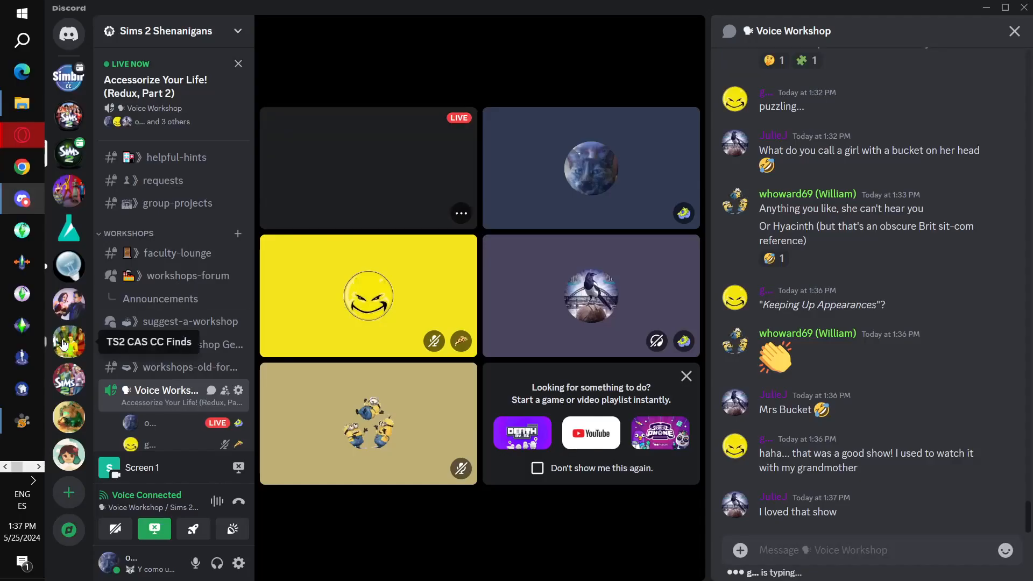
Step: Switch to SimPE and open 7698b344_BucketHead.package from the SavedSims folder of The Sims 2
{"action": "left_click", "coordinate": [15, 435]}
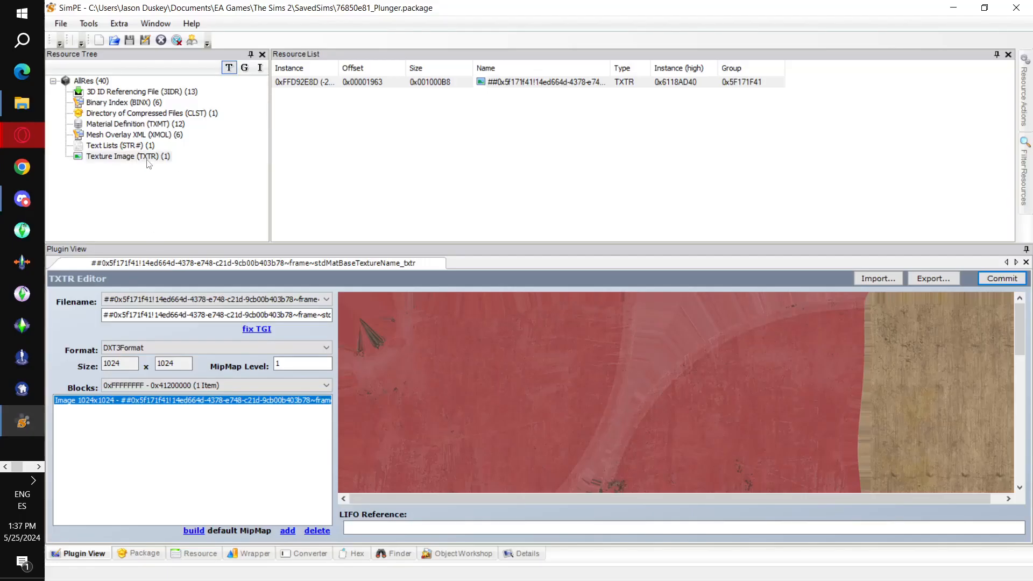
{"action": "left_click", "coordinate": [61, 24]}
{"action": "left_click", "coordinate": [80, 52]}
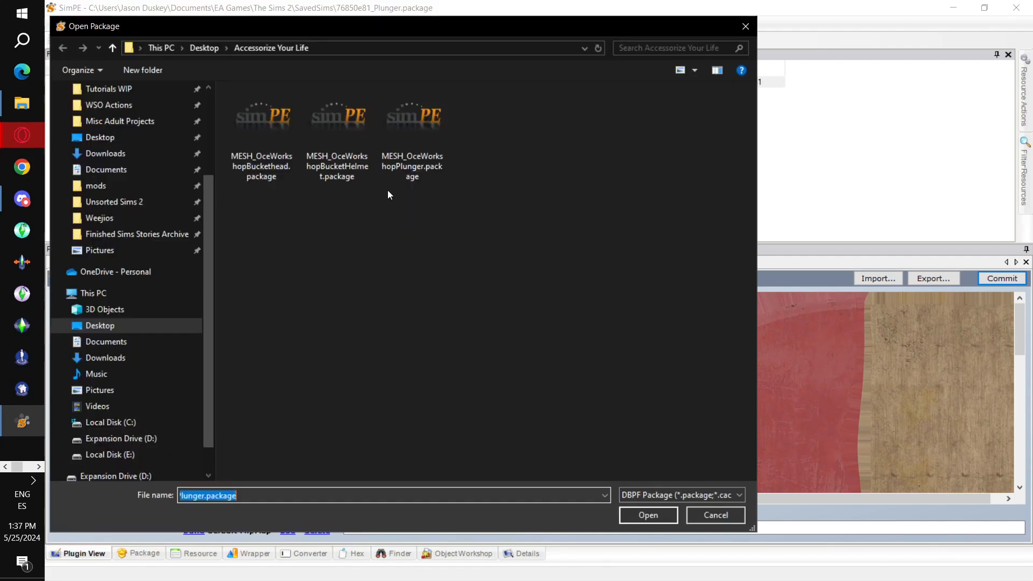
{"action": "scroll", "coordinate": [142, 186], "scroll_direction": "up", "scroll_amount": 3}
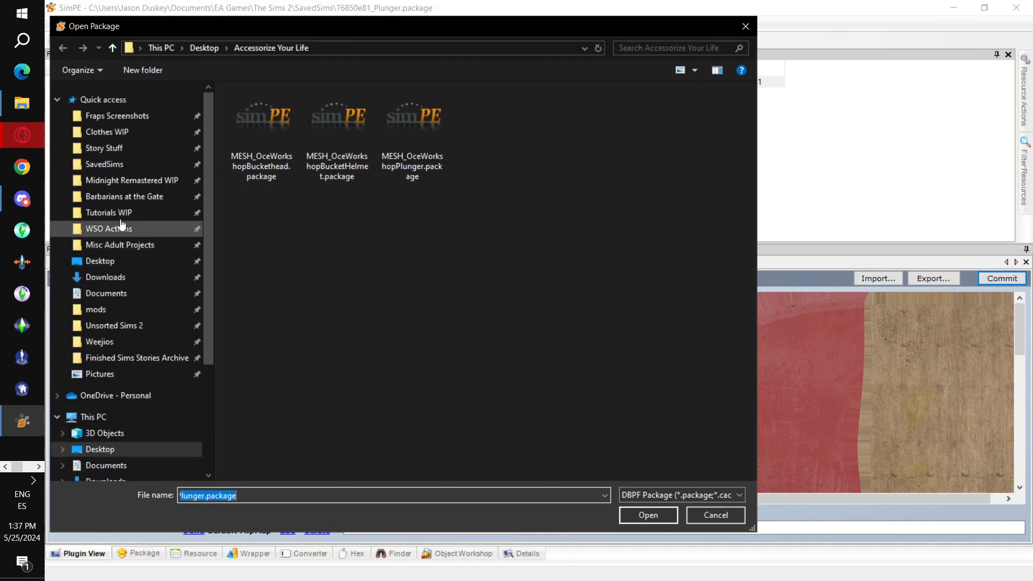
{"action": "left_click", "coordinate": [105, 164]}
{"action": "left_click", "coordinate": [266, 53]}
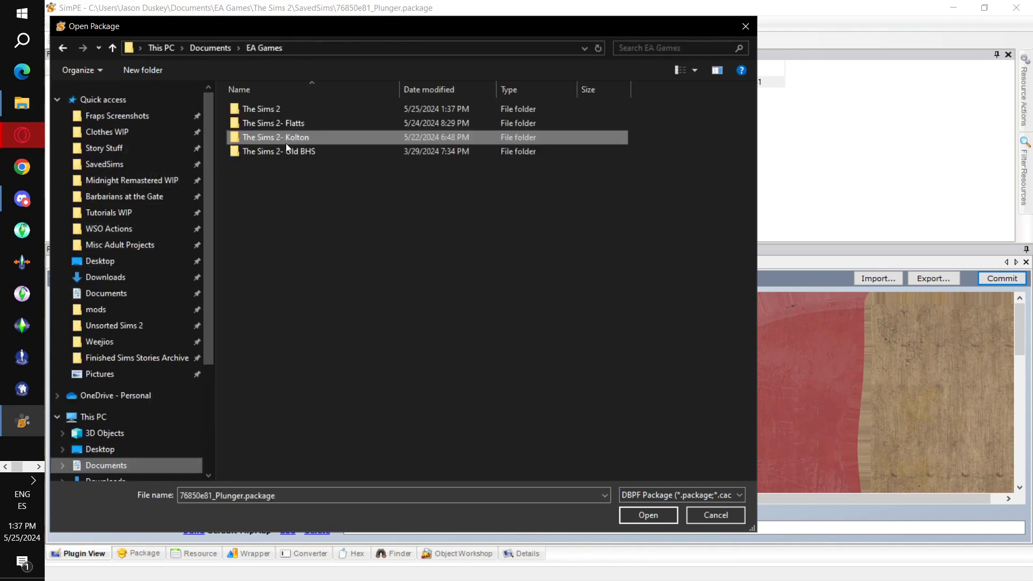
{"action": "double_click", "coordinate": [280, 111]}
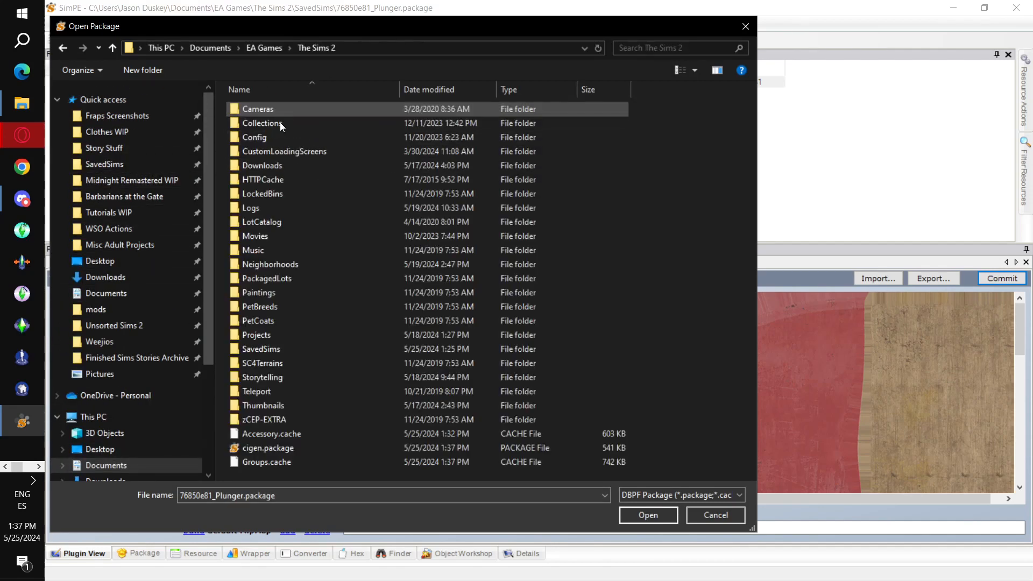
{"action": "double_click", "coordinate": [320, 349]}
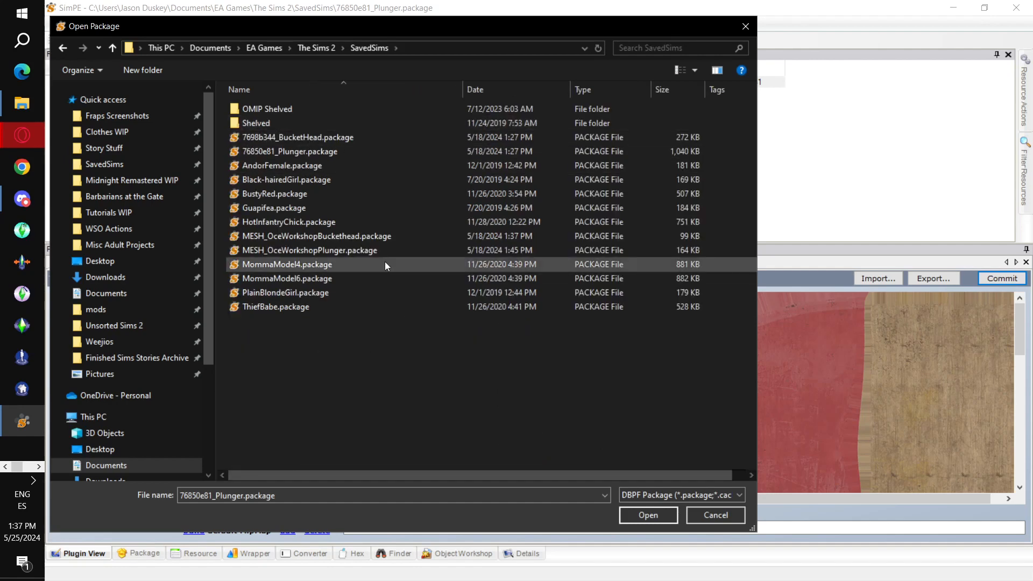
{"action": "left_click", "coordinate": [365, 142]}
{"action": "double_click", "coordinate": [365, 142]}
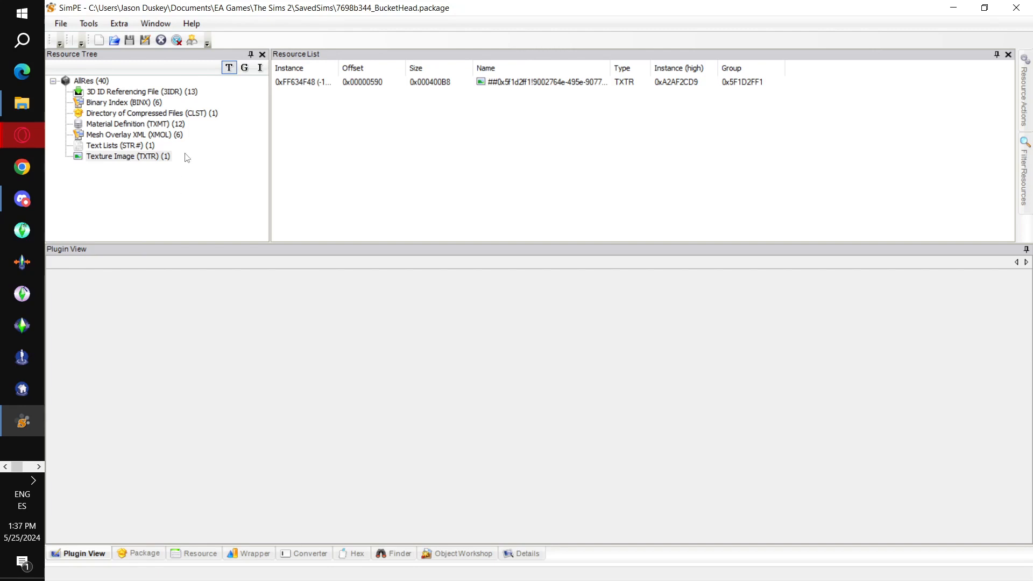
Step: Set iconidx to 0x00000004 in the first Binary Index (BINX) resource, copy the value and commit the change
{"action": "left_click", "coordinate": [159, 103]}
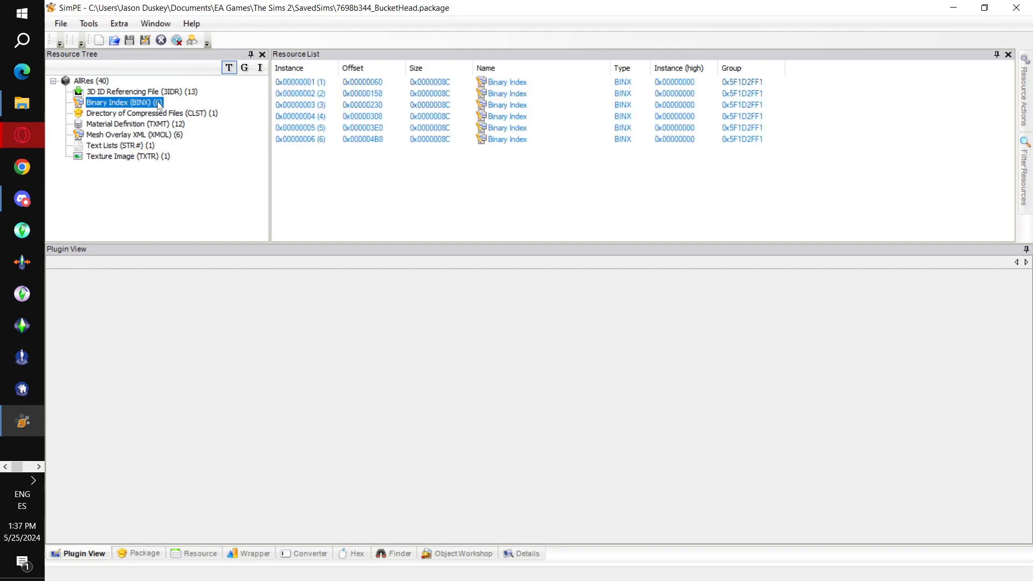
{"action": "left_click", "coordinate": [310, 83]}
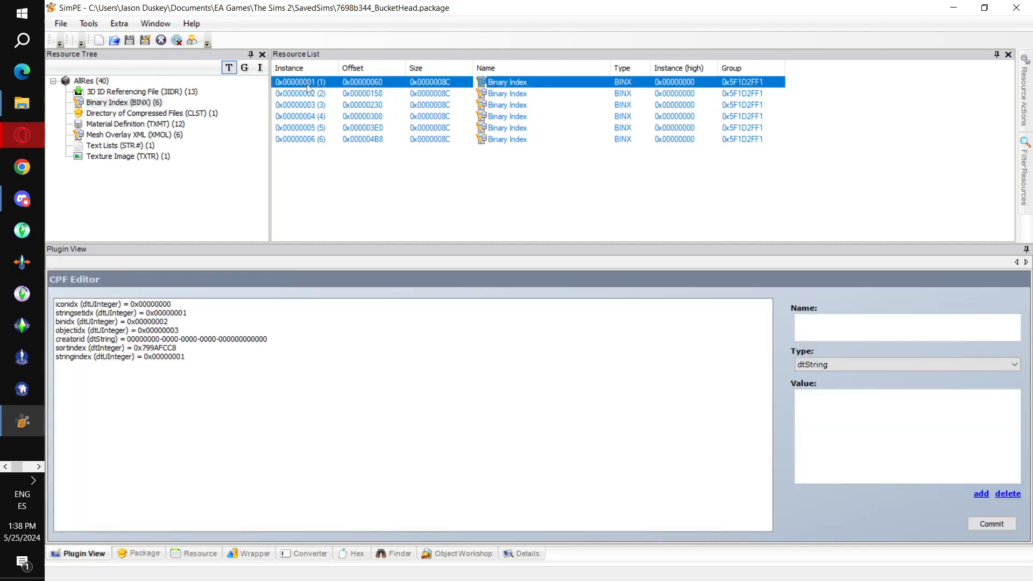
{"action": "left_click", "coordinate": [181, 305]}
{"action": "left_click", "coordinate": [861, 417]}
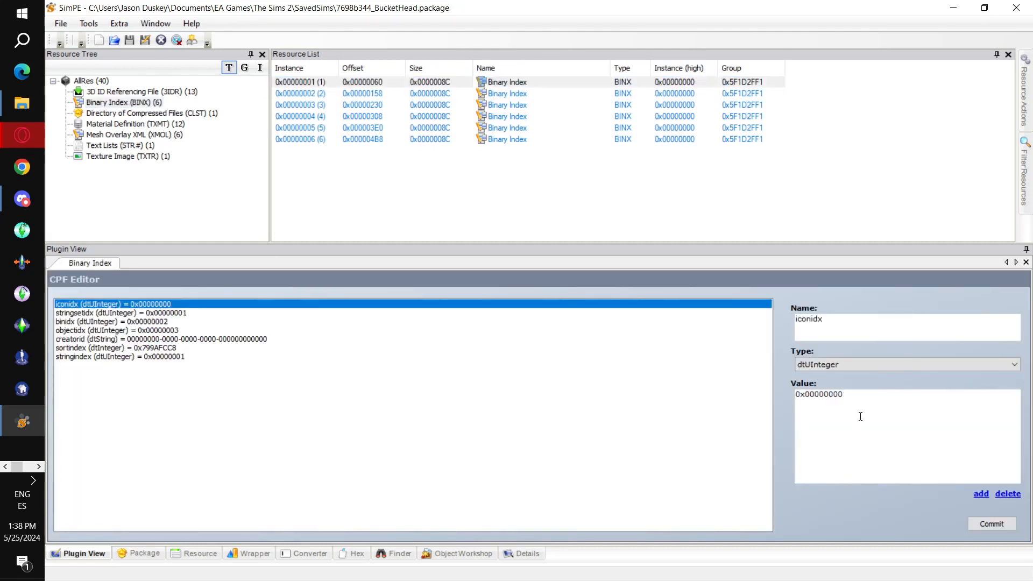
{"action": "double_click", "coordinate": [904, 413]}
{"action": "key", "text": "ctrl+c"}
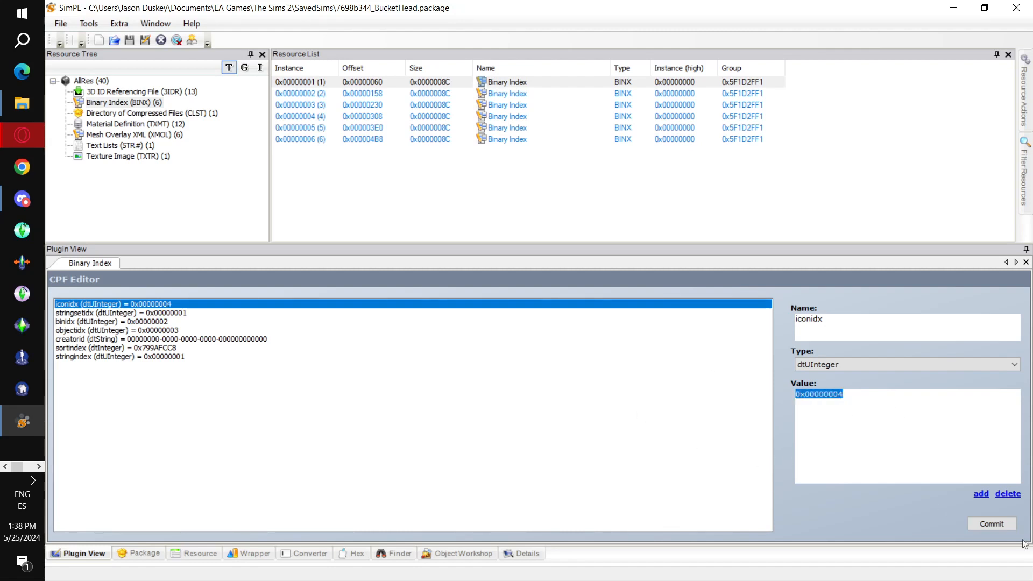
{"action": "left_click", "coordinate": [993, 530]}
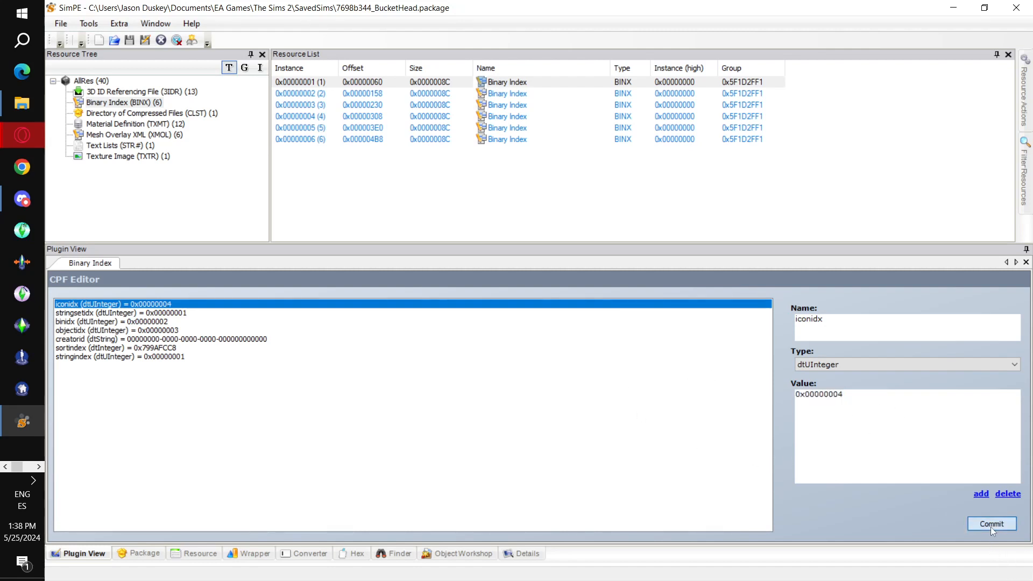
{"action": "left_click", "coordinate": [566, 337]}
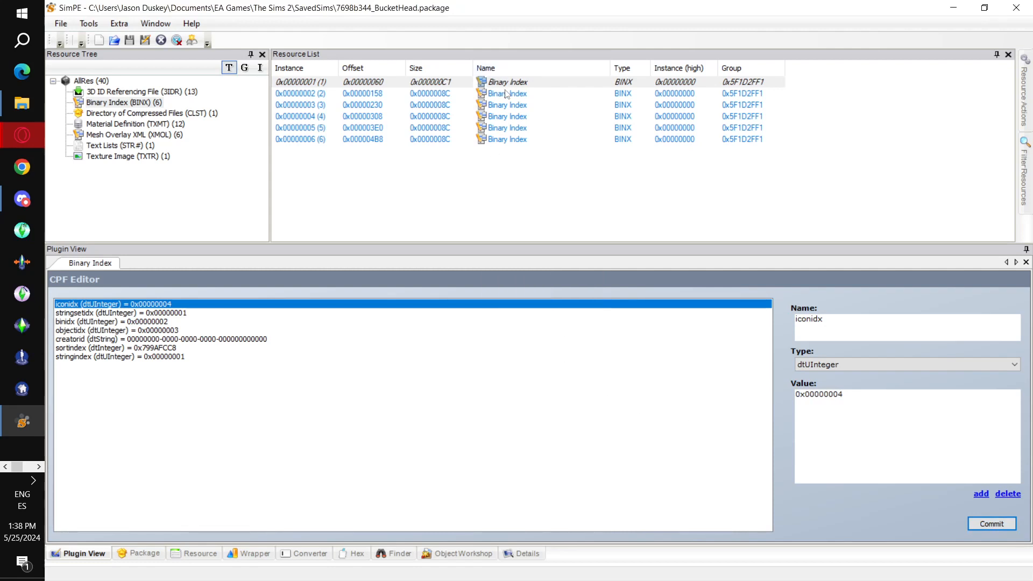
Step: Set iconidx to 0x00000004 in the second Binary Index resource and commit the change
{"action": "left_click", "coordinate": [505, 94]}
{"action": "left_click", "coordinate": [152, 306]}
{"action": "left_click_drag", "start_coordinate": [915, 430], "coordinate": [479, 433]}
{"action": "key", "text": "ctrl+v"}
{"action": "left_click", "coordinate": [993, 524]}
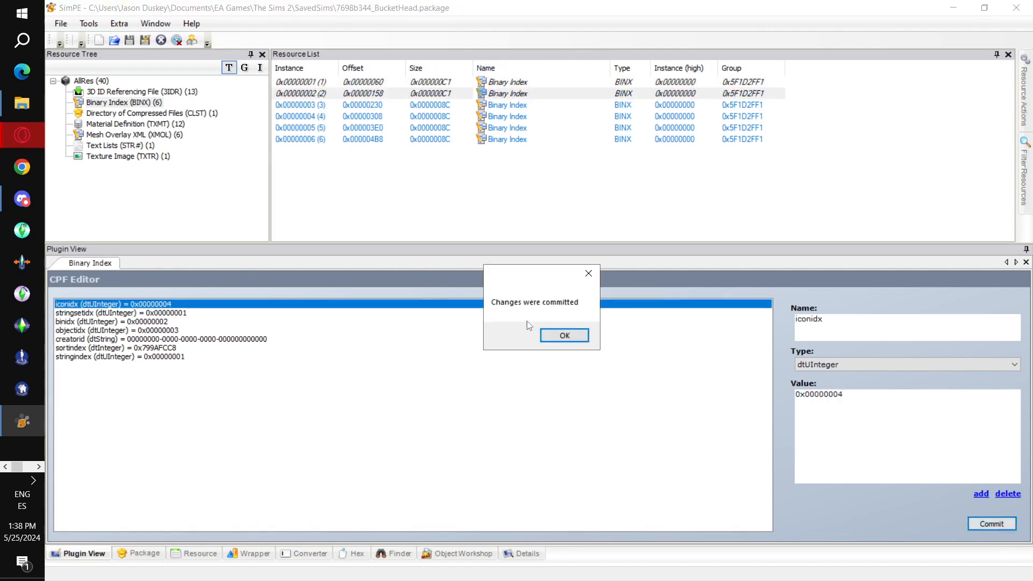
Step: Set iconidx to 0x00000004 in the third Binary Index resource and commit the change
{"action": "left_click", "coordinate": [565, 337]}
{"action": "left_click", "coordinate": [506, 106]}
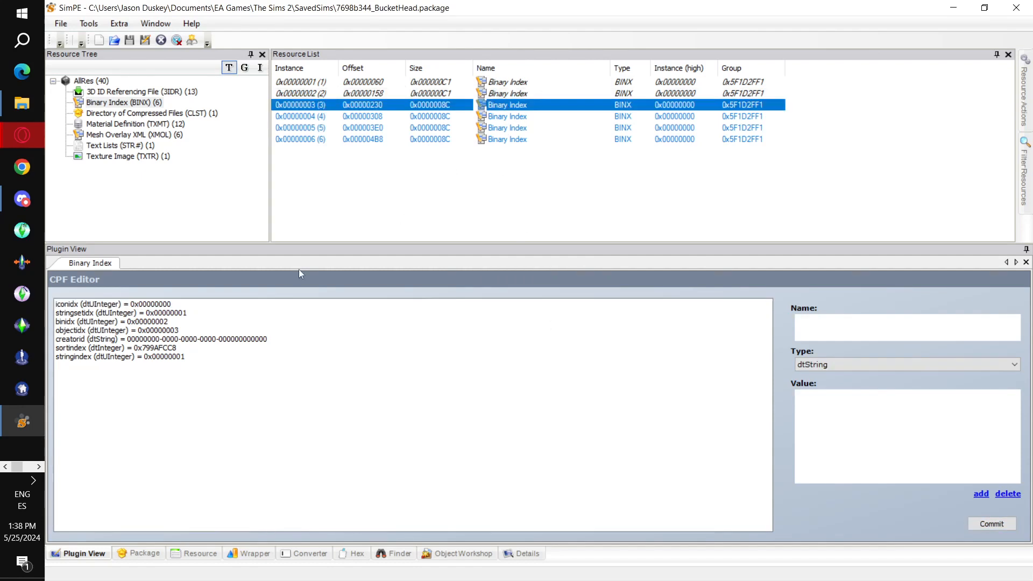
{"action": "left_click", "coordinate": [187, 305]}
{"action": "double_click", "coordinate": [842, 445]}
{"action": "key", "text": "ctrl+v"}
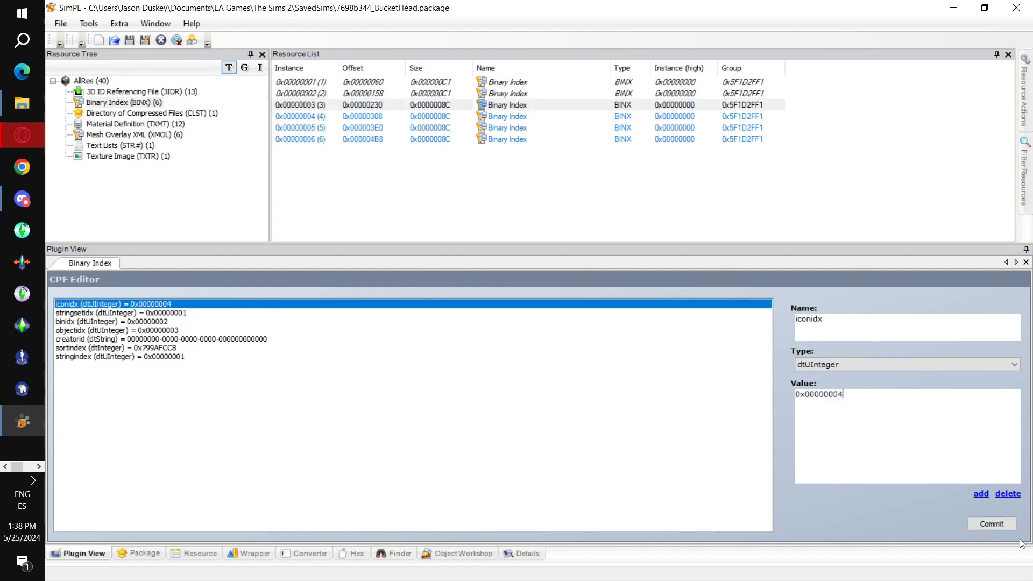
{"action": "left_click", "coordinate": [993, 523]}
{"action": "left_click", "coordinate": [563, 336]}
Step: Set iconidx to 0x00000004 in the fourth Binary Index resource and commit the change
{"action": "left_click", "coordinate": [491, 117]}
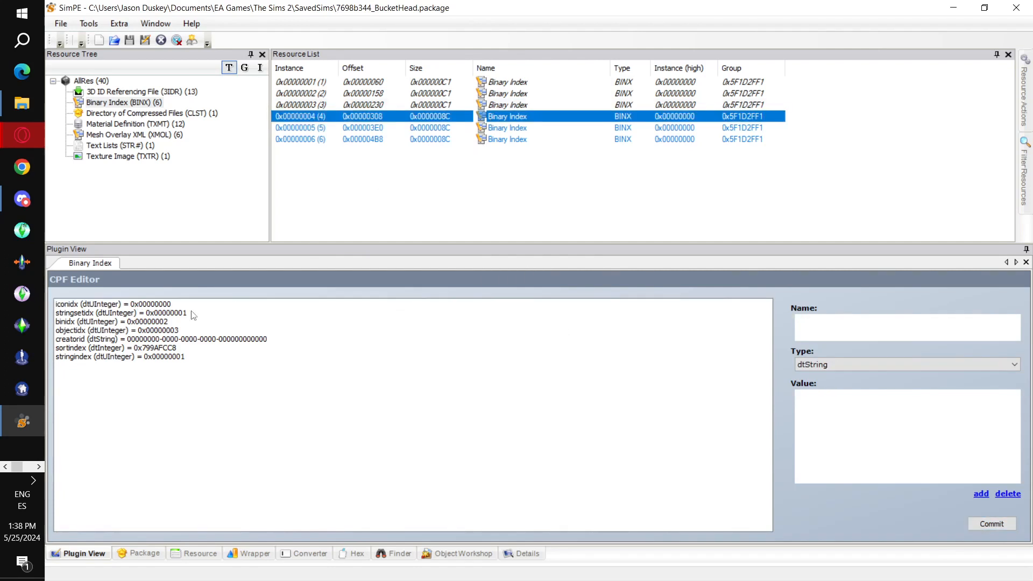
{"action": "left_click", "coordinate": [172, 305]}
{"action": "double_click", "coordinate": [896, 459]}
{"action": "key", "text": "ctrl+v"}
{"action": "left_click", "coordinate": [991, 523]}
{"action": "left_click", "coordinate": [562, 337]}
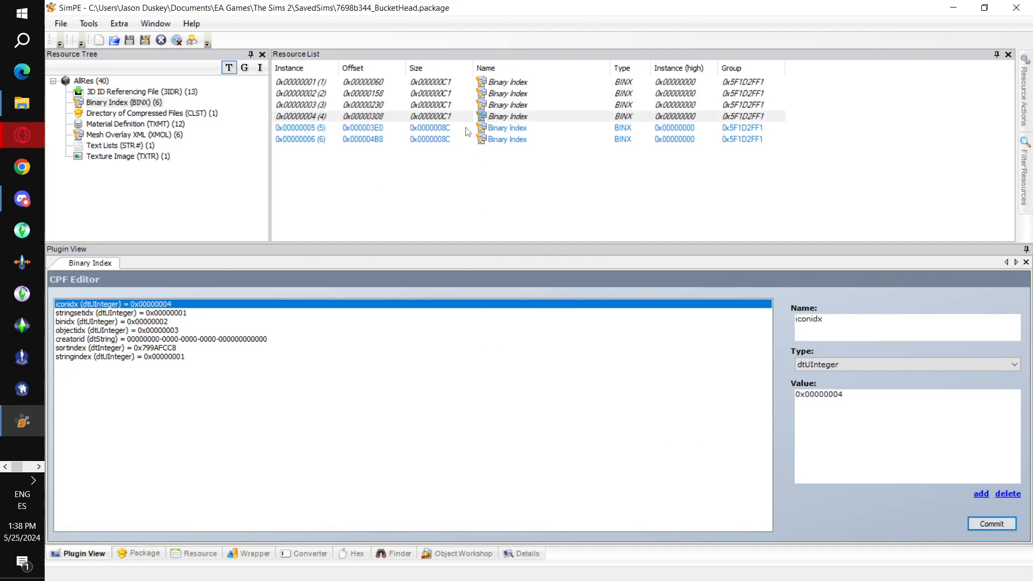
Step: Set iconidx to 0x00000004 in the fifth Binary Index resource and commit the change
{"action": "left_click", "coordinate": [466, 128]}
{"action": "left_click", "coordinate": [183, 305]}
{"action": "double_click", "coordinate": [834, 474]}
{"action": "key", "text": "ctrl+v"}
{"action": "left_click", "coordinate": [992, 524]}
{"action": "left_click", "coordinate": [562, 336]}
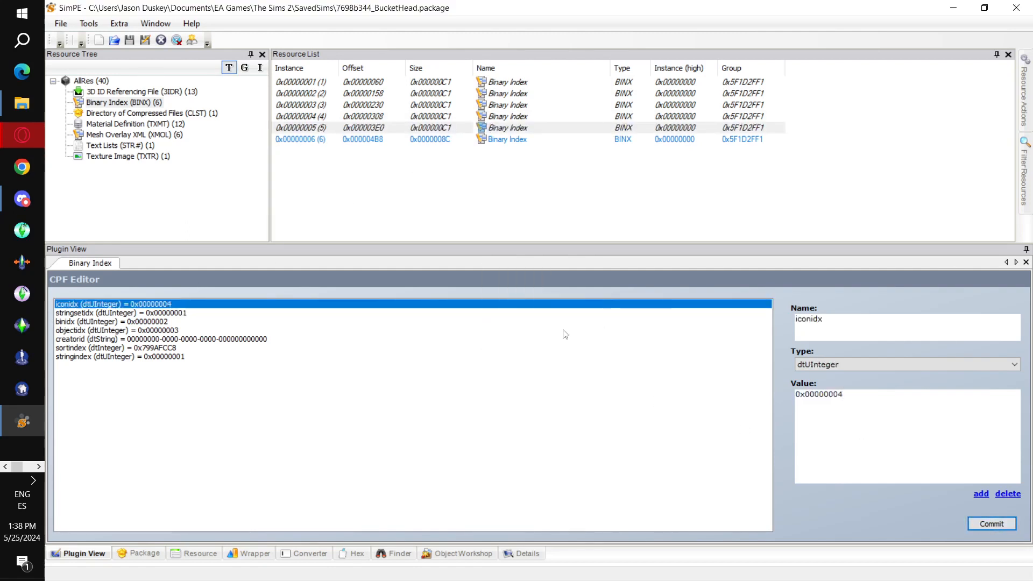
Step: Set iconidx to 0x00000004 in the sixth Binary Index resource and commit the change
{"action": "left_click", "coordinate": [498, 141]}
{"action": "left_click", "coordinate": [185, 305]}
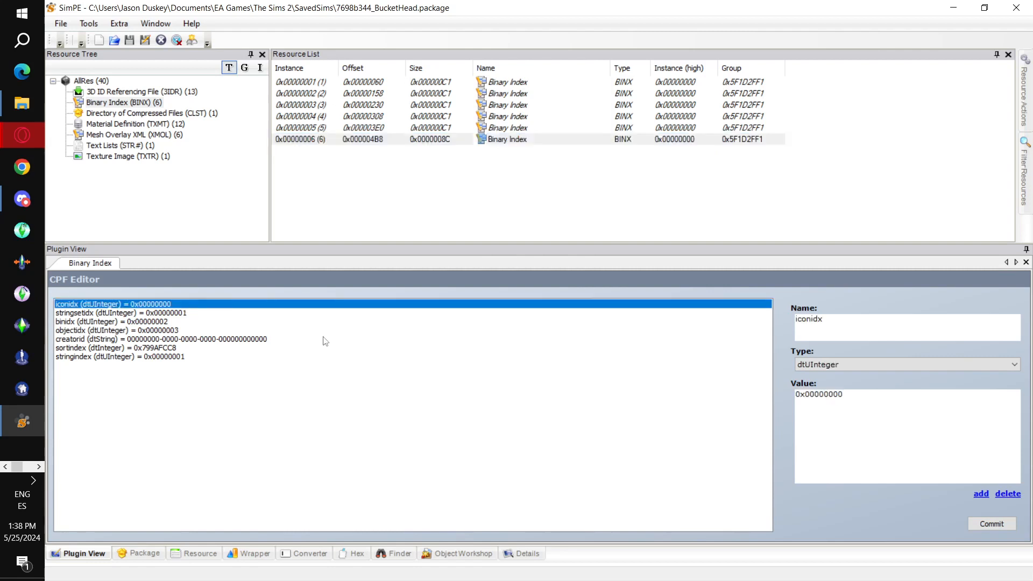
{"action": "double_click", "coordinate": [802, 455]}
{"action": "key", "text": "ctrl+v"}
{"action": "left_click", "coordinate": [988, 524]}
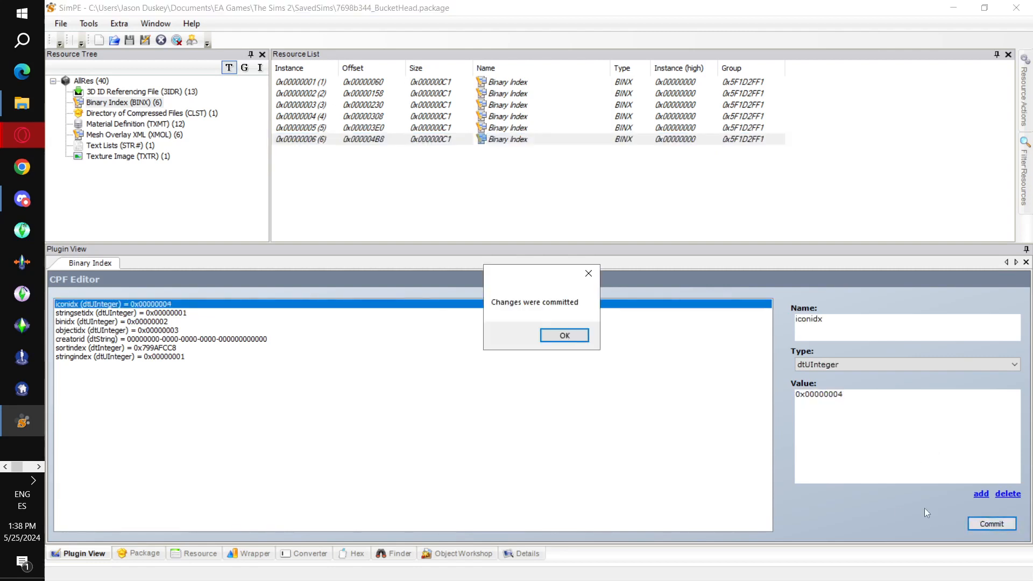
{"action": "left_click", "coordinate": [565, 338]}
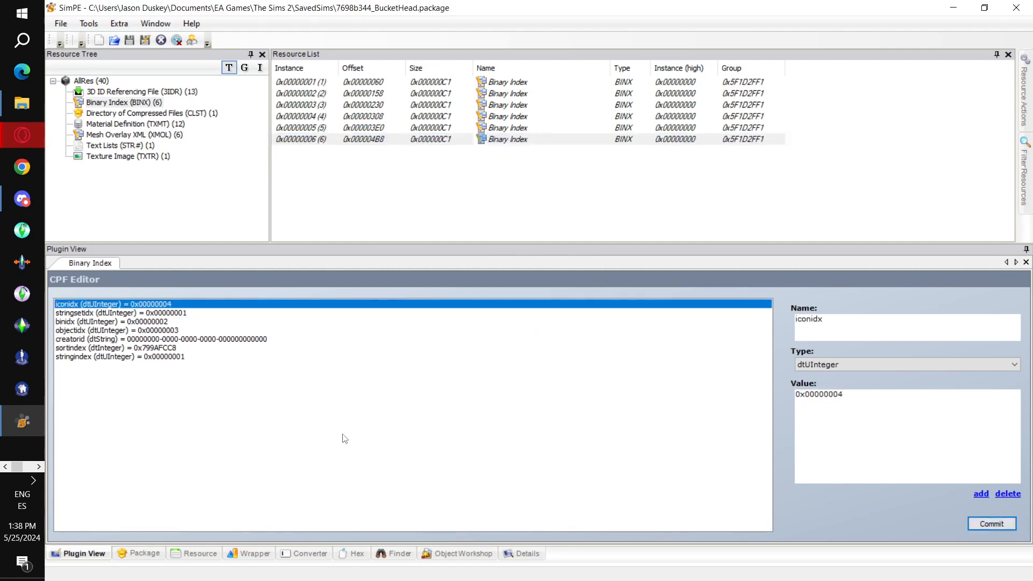
Step: Copy the group value from the sixth Binary Index's resource information and save the package
{"action": "left_click", "coordinate": [200, 555]}
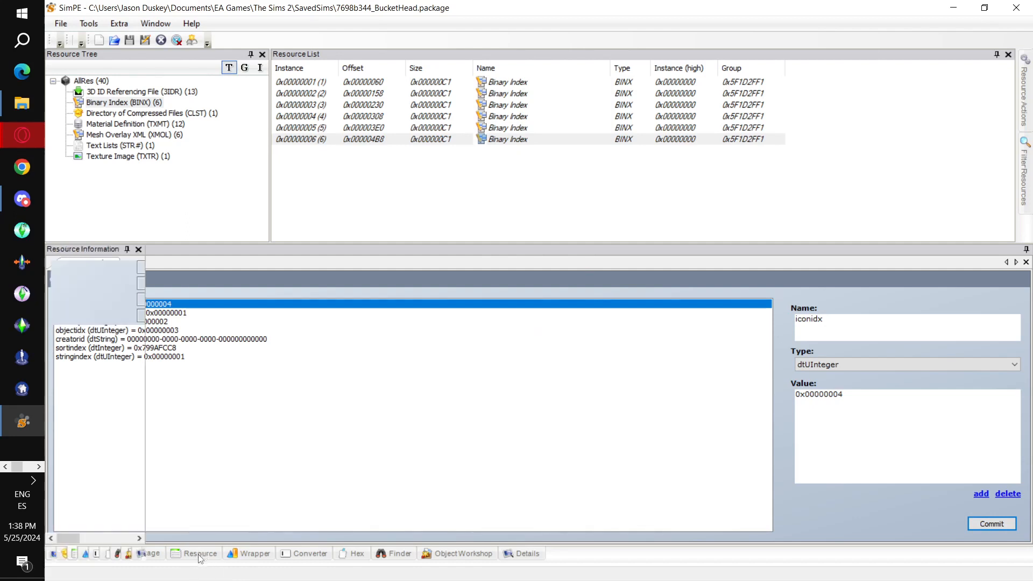
{"action": "double_click", "coordinate": [181, 283]}
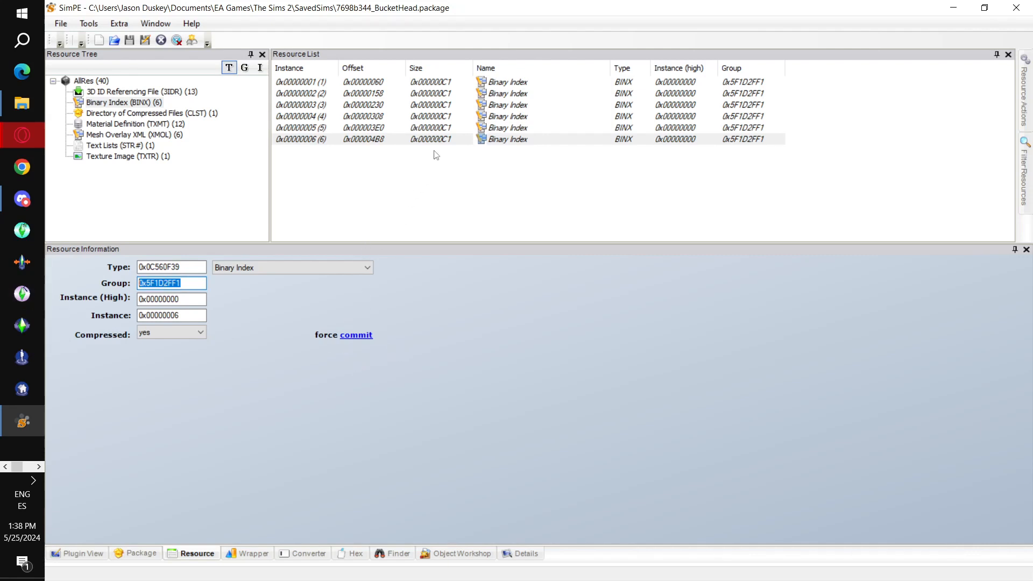
{"action": "left_click", "coordinate": [61, 23]}
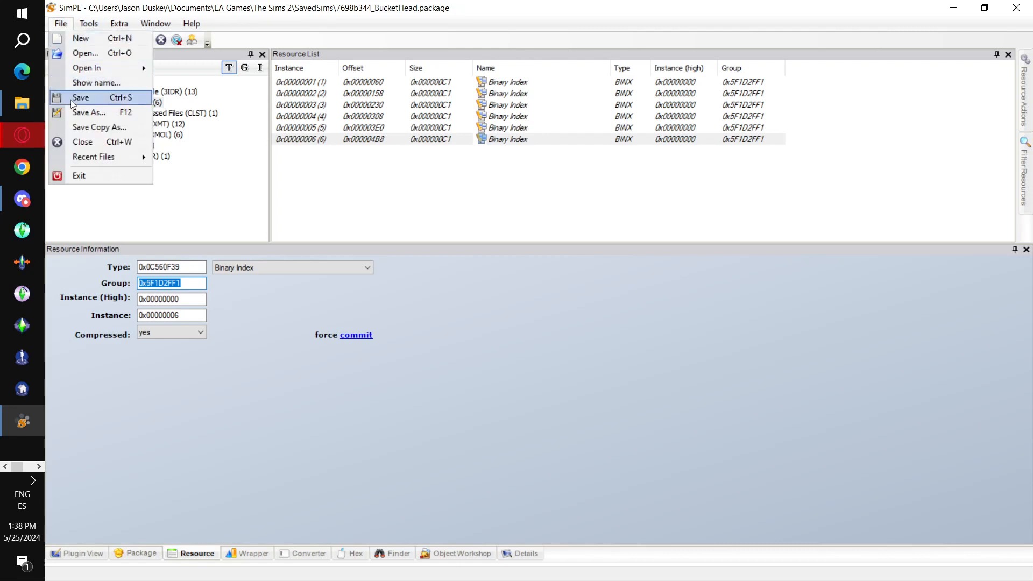
{"action": "left_click", "coordinate": [73, 100]}
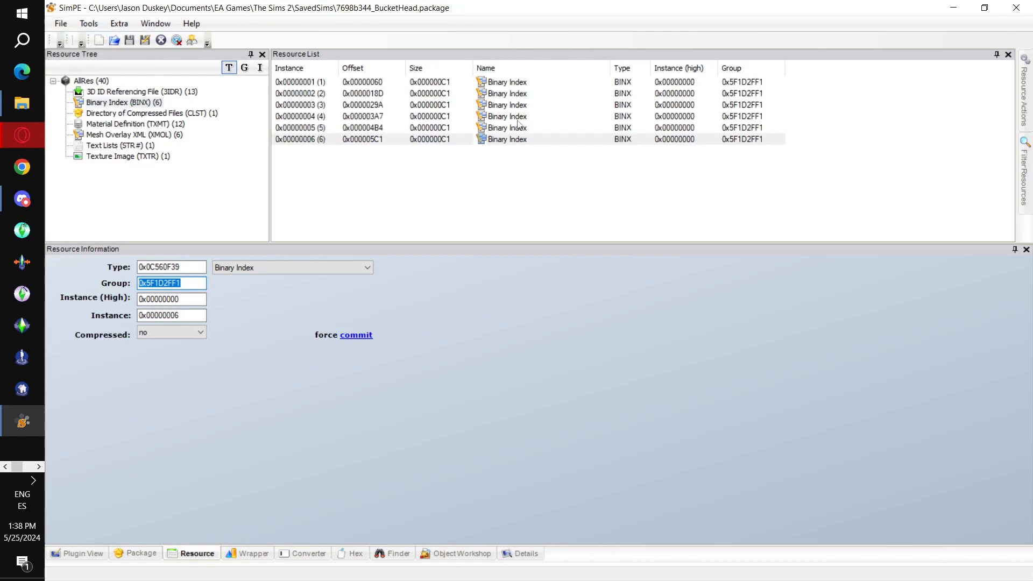
Step: Add Buckethead 2.jpg from the desktop folder Accessorize Your Life to the package, showing all file types
{"action": "left_click", "coordinate": [510, 139]}
{"action": "right_click", "coordinate": [511, 139]}
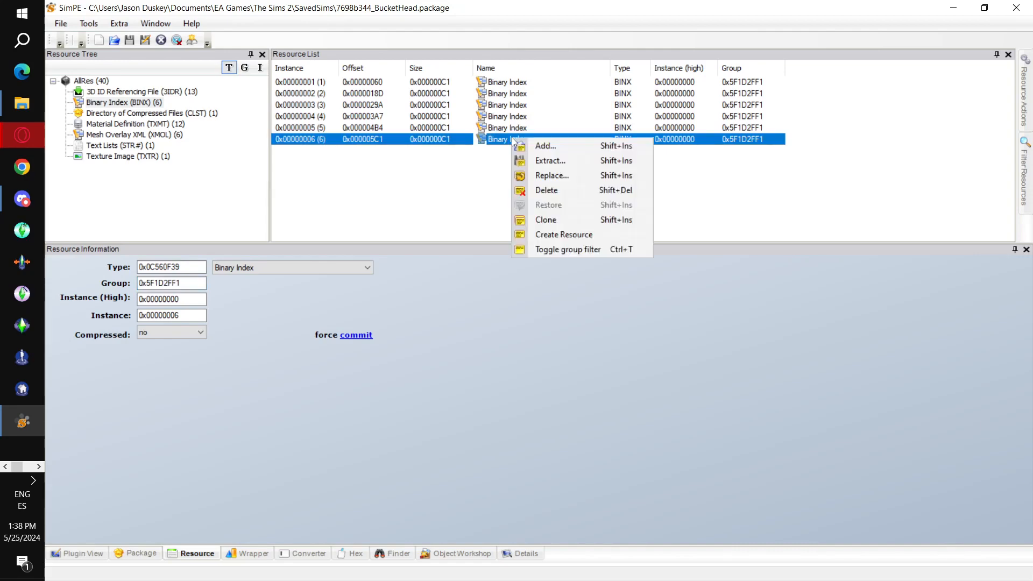
{"action": "left_click", "coordinate": [551, 144]}
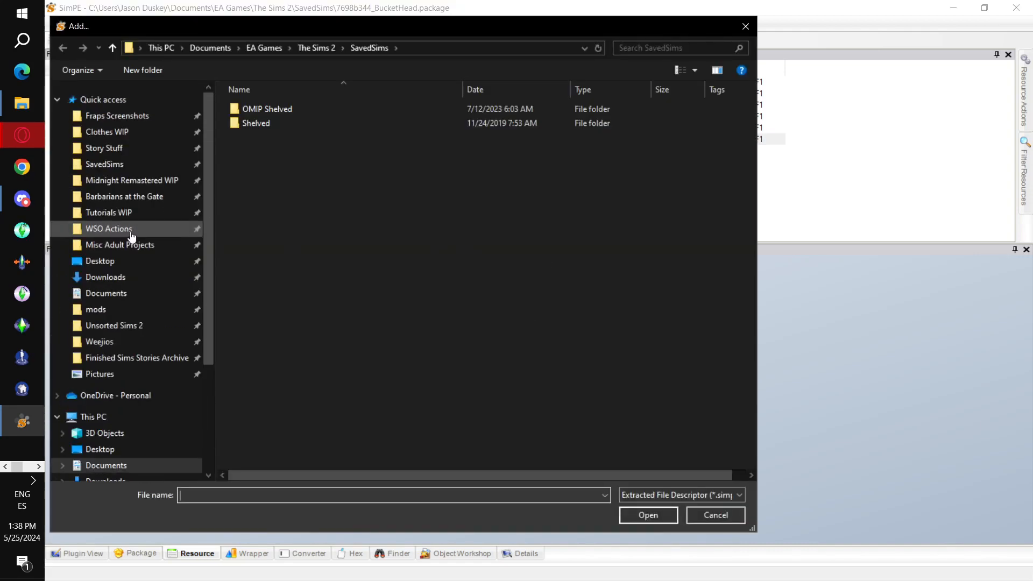
{"action": "left_click", "coordinate": [104, 260]}
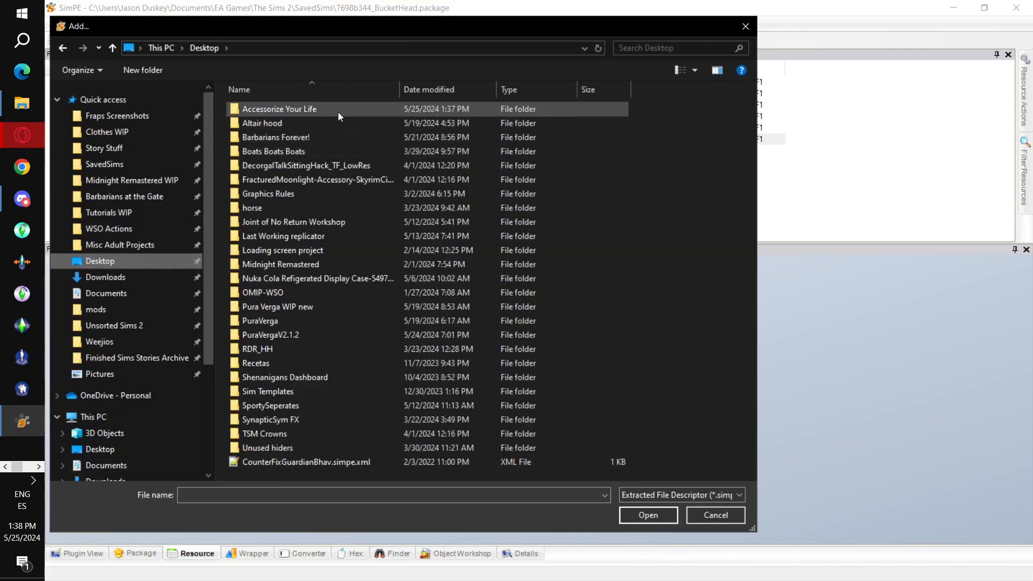
{"action": "double_click", "coordinate": [338, 112]}
{"action": "left_click_drag", "start_coordinate": [560, 532], "coordinate": [551, 368]}
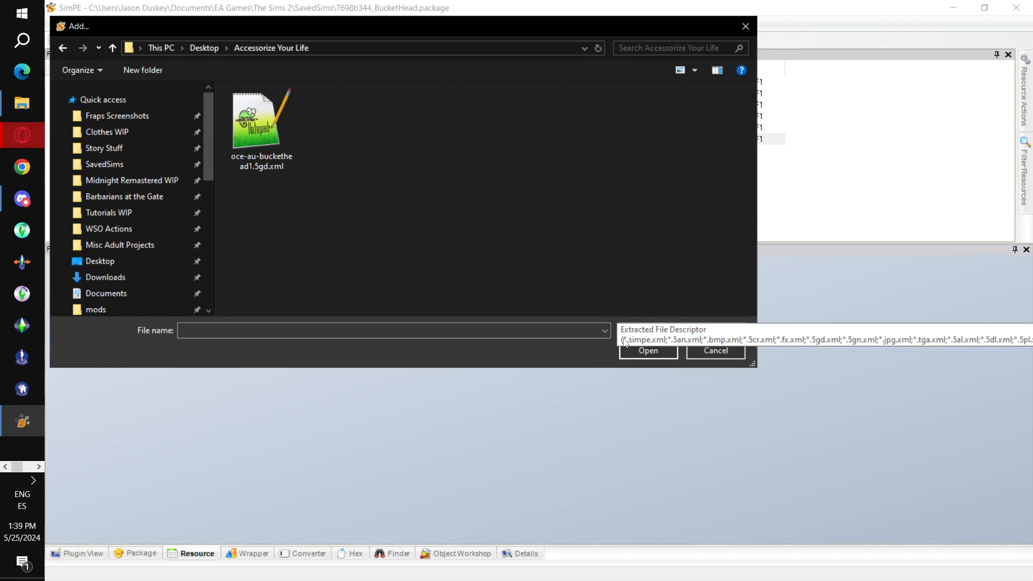
{"action": "left_click", "coordinate": [652, 332]}
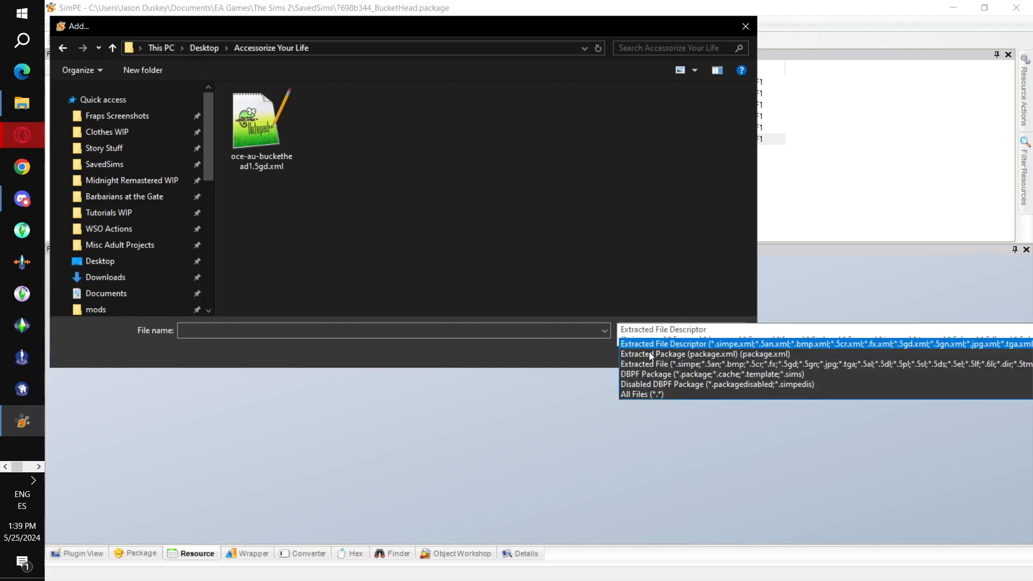
{"action": "left_click", "coordinate": [657, 396]}
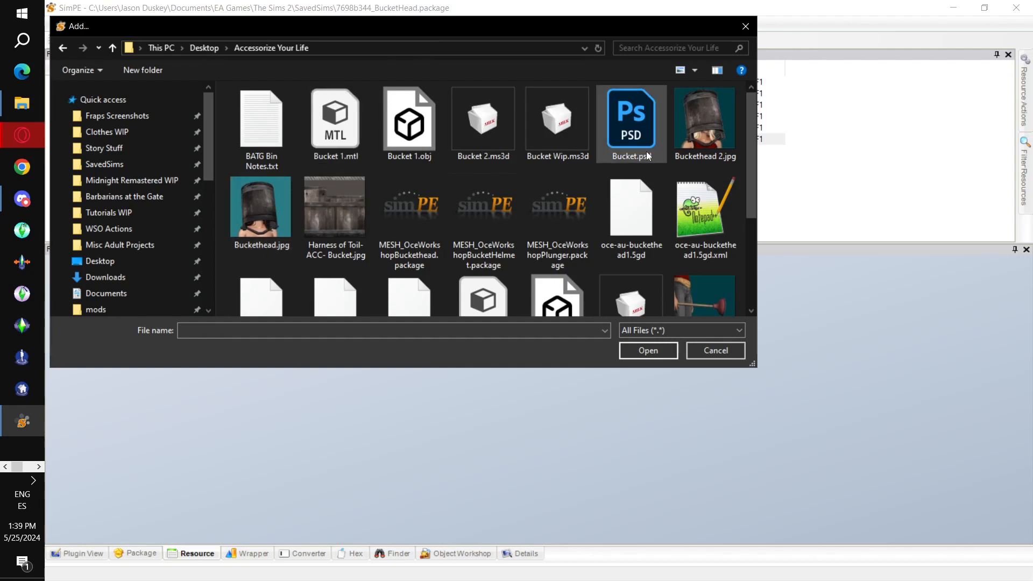
{"action": "double_click", "coordinate": [704, 137]}
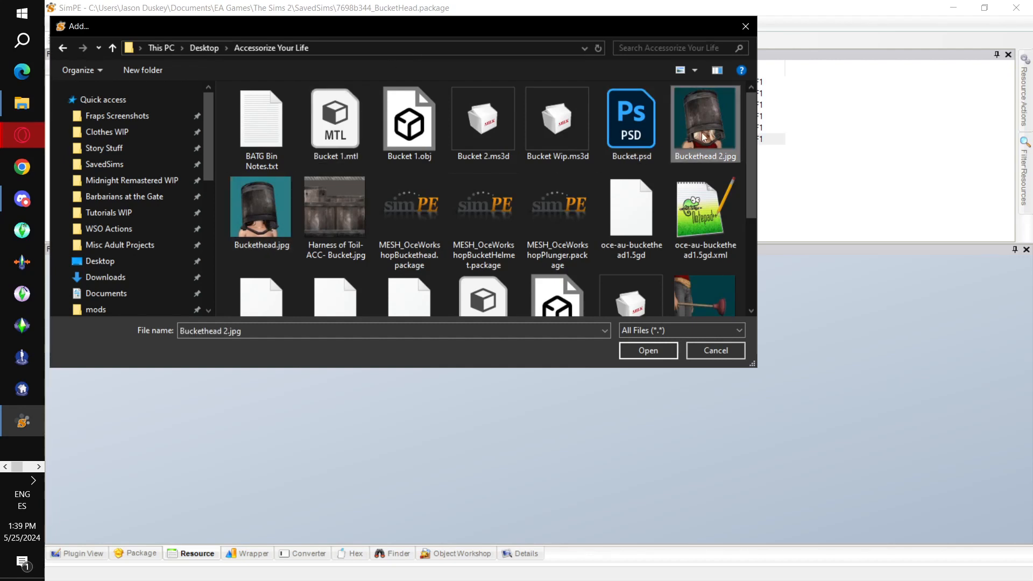
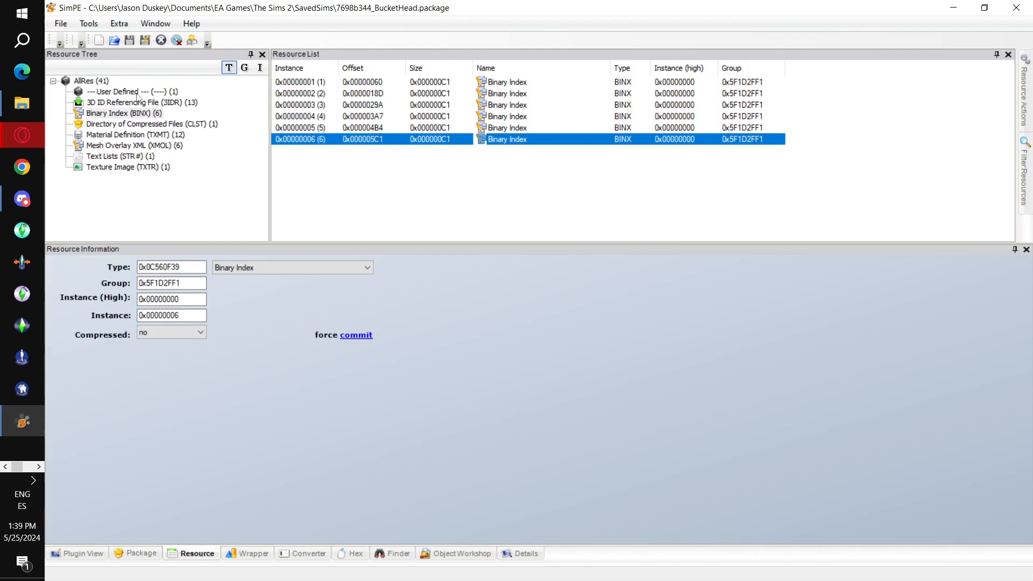
Step: Set the added User Defined resource's group to 0x5F1D2FF1 and its type to jpg/tga/png Image
{"action": "left_click", "coordinate": [135, 93]}
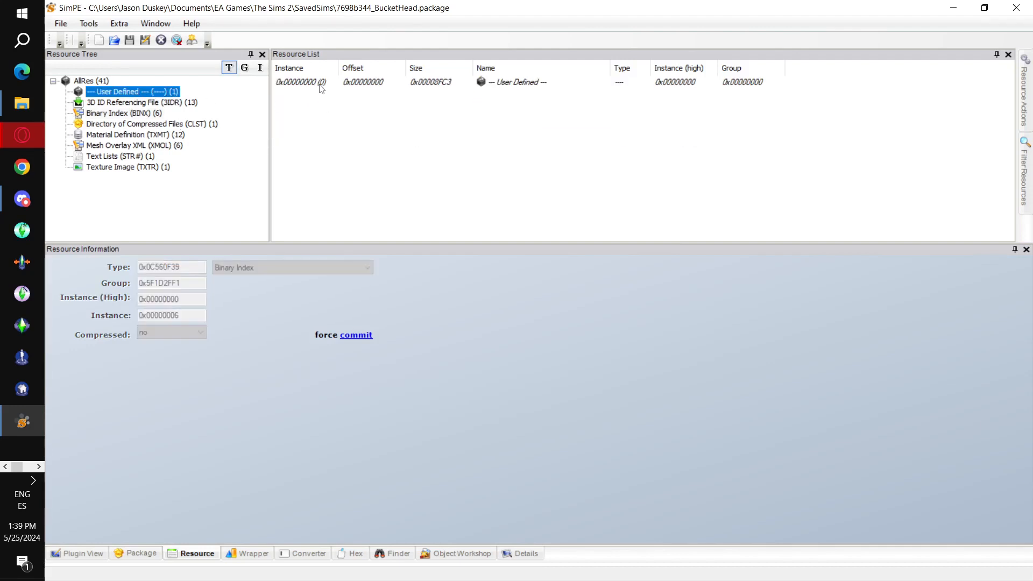
{"action": "left_click", "coordinate": [320, 86]}
{"action": "double_click", "coordinate": [194, 282]}
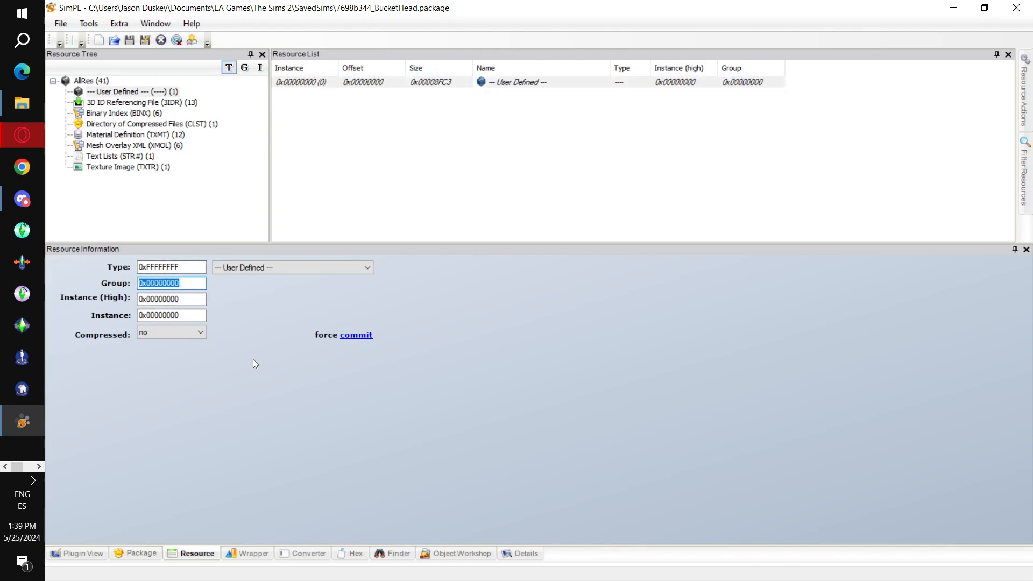
{"action": "type", "text": "0x5F1D2FF1"}
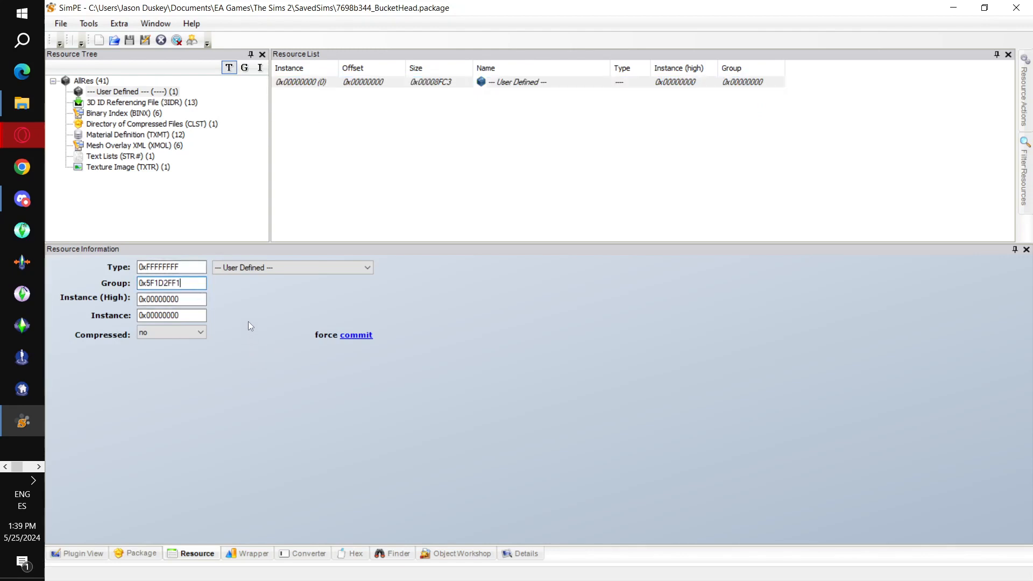
{"action": "left_click", "coordinate": [275, 268]}
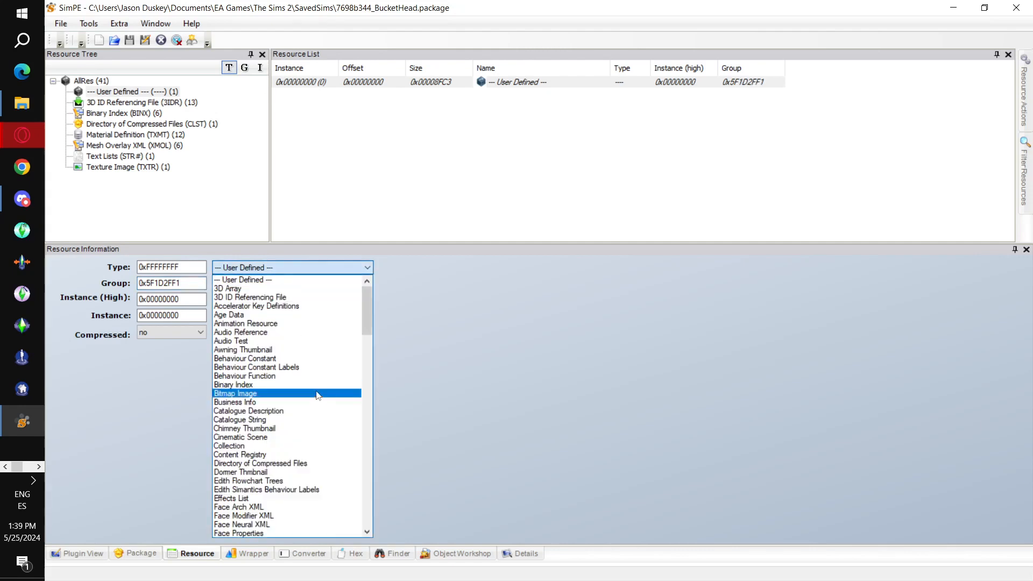
{"action": "scroll", "coordinate": [318, 388], "scroll_direction": "down", "scroll_amount": 8}
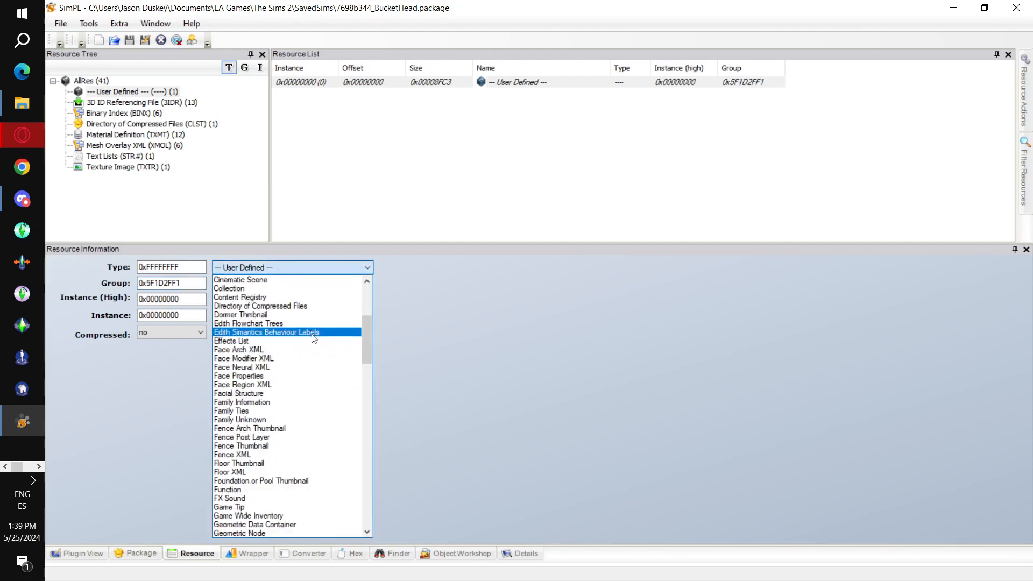
{"action": "scroll", "coordinate": [311, 377], "scroll_direction": "down", "scroll_amount": 6}
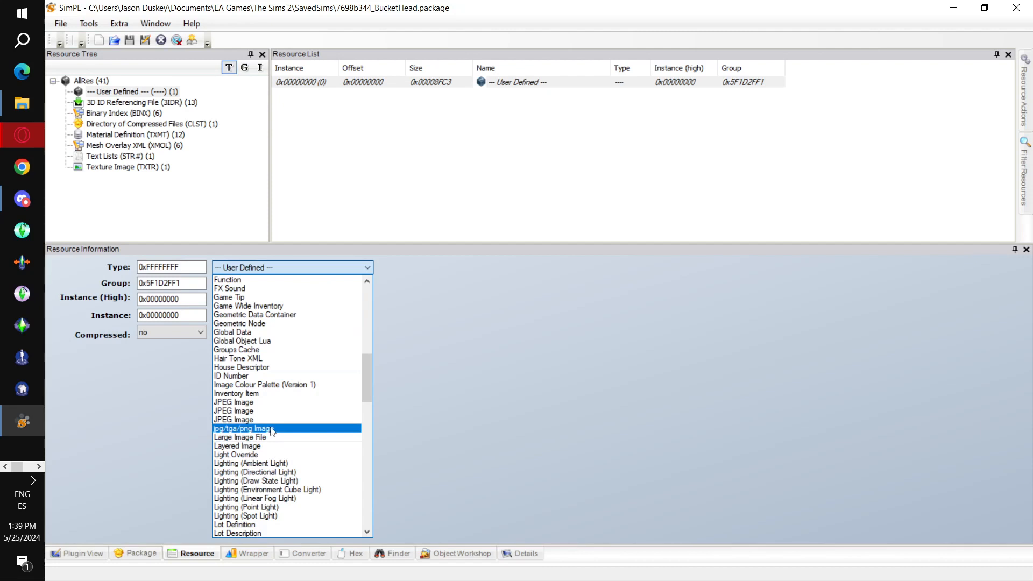
{"action": "left_click", "coordinate": [272, 429]}
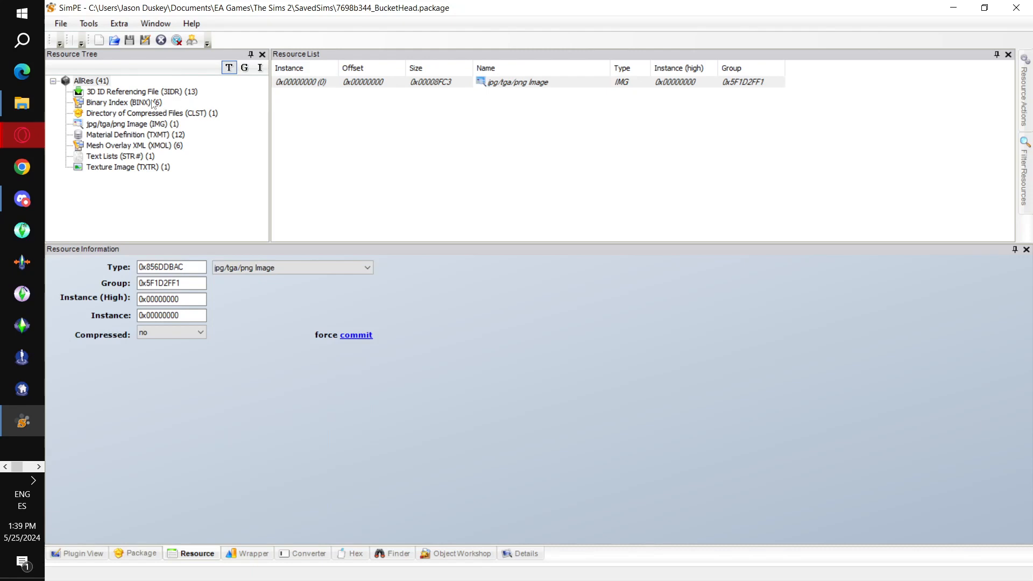
Step: Clone the jpg/tga/png Image resource repeatedly until the package contains six of them
{"action": "left_click", "coordinate": [403, 85]}
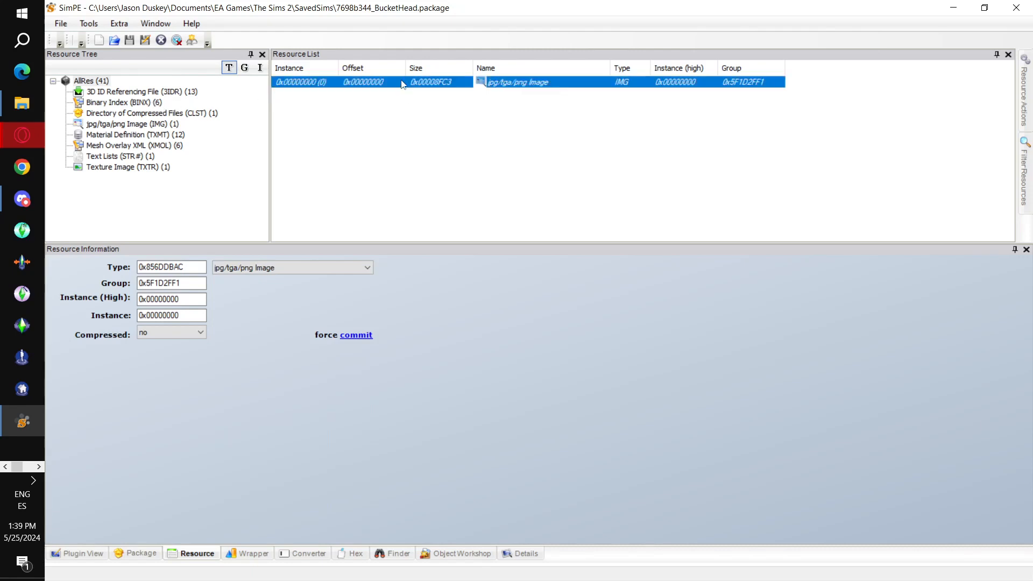
{"action": "right_click", "coordinate": [407, 82]}
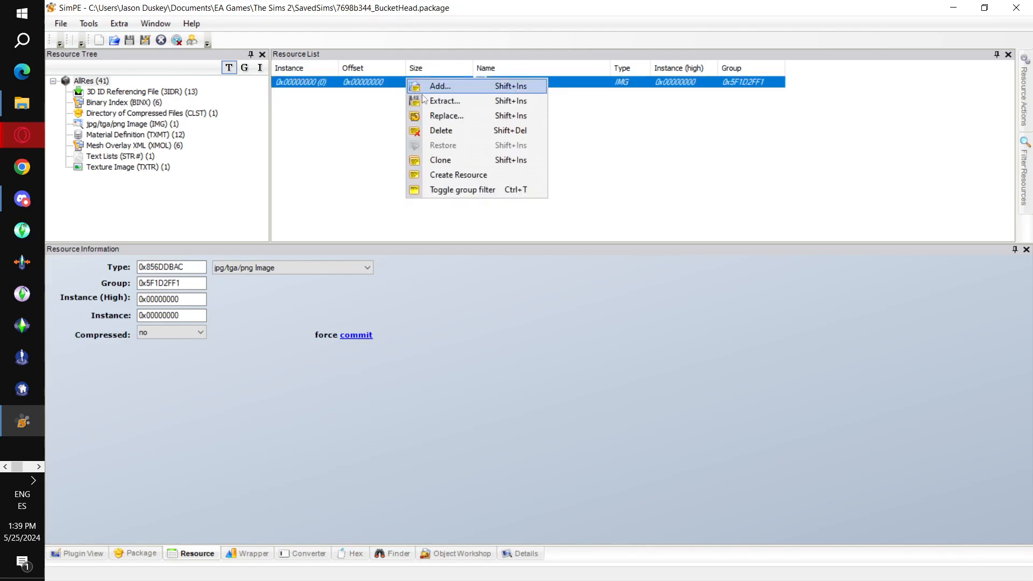
{"action": "left_click", "coordinate": [441, 161]}
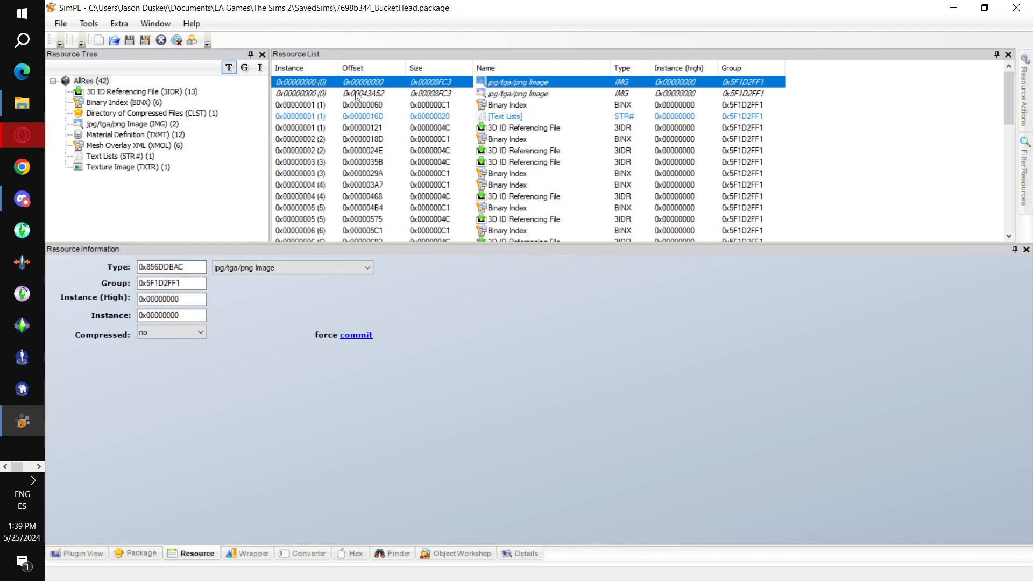
{"action": "left_click", "coordinate": [127, 124]}
{"action": "left_click", "coordinate": [389, 86]}
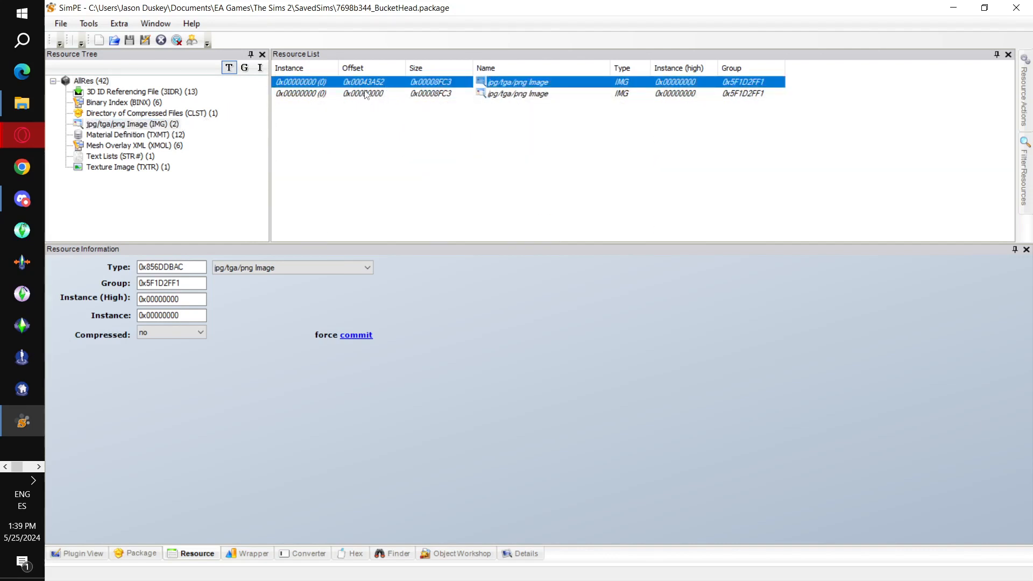
{"action": "left_click", "coordinate": [365, 94], "text": "shift"}
{"action": "right_click", "coordinate": [372, 85]}
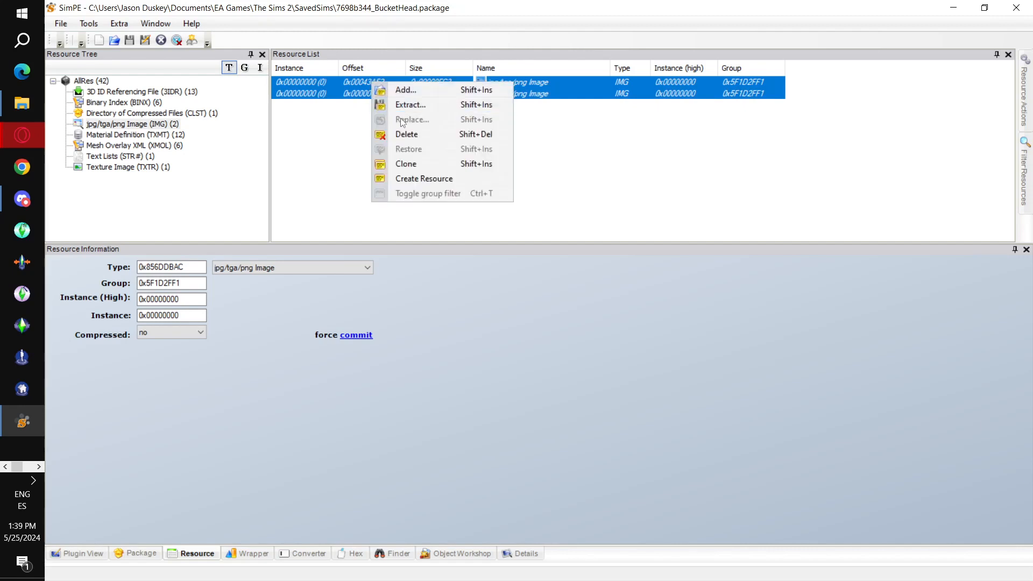
{"action": "left_click", "coordinate": [410, 163]}
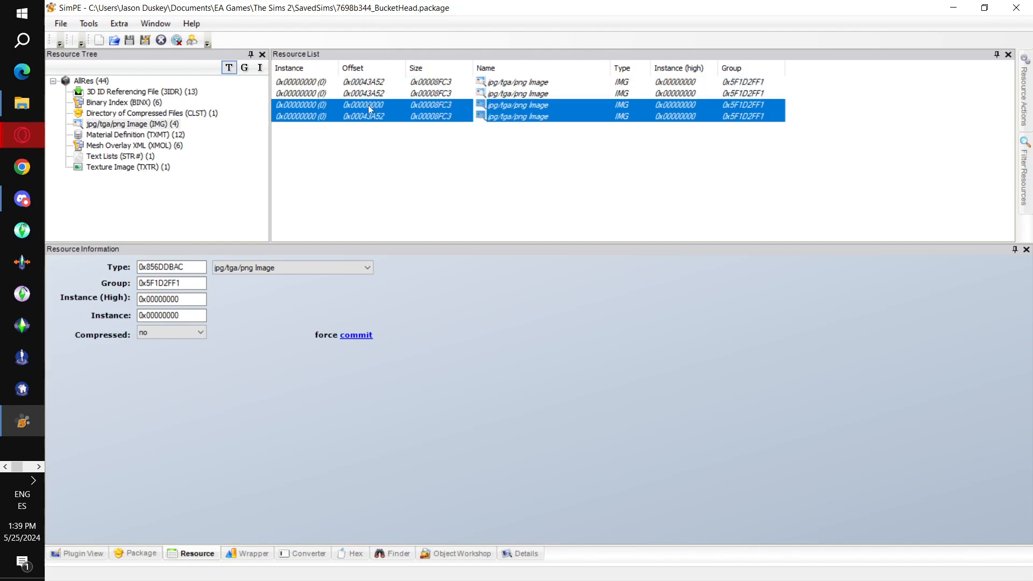
{"action": "right_click", "coordinate": [370, 107]}
{"action": "left_click", "coordinate": [406, 187]}
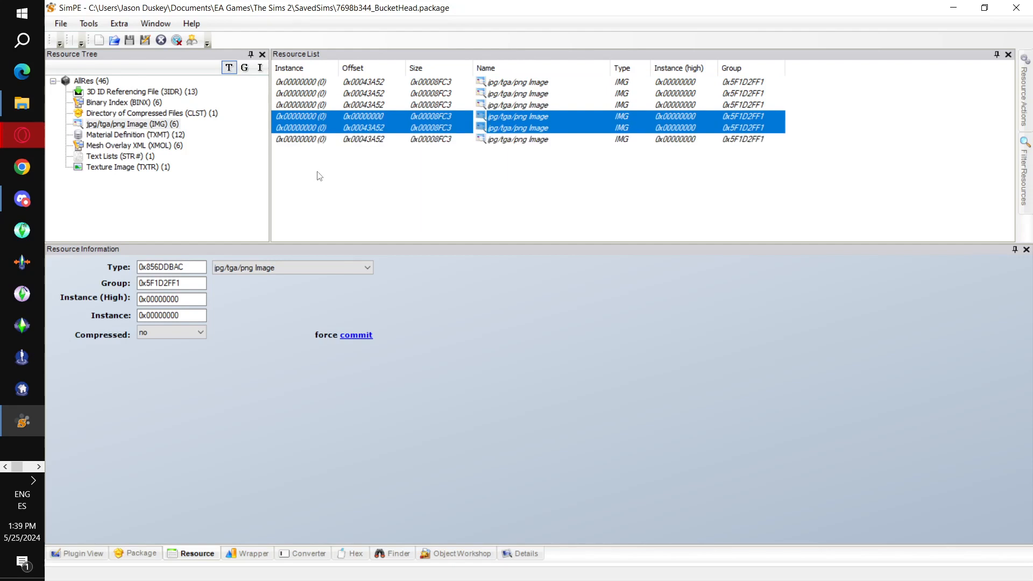
{"action": "left_click", "coordinate": [322, 175]}
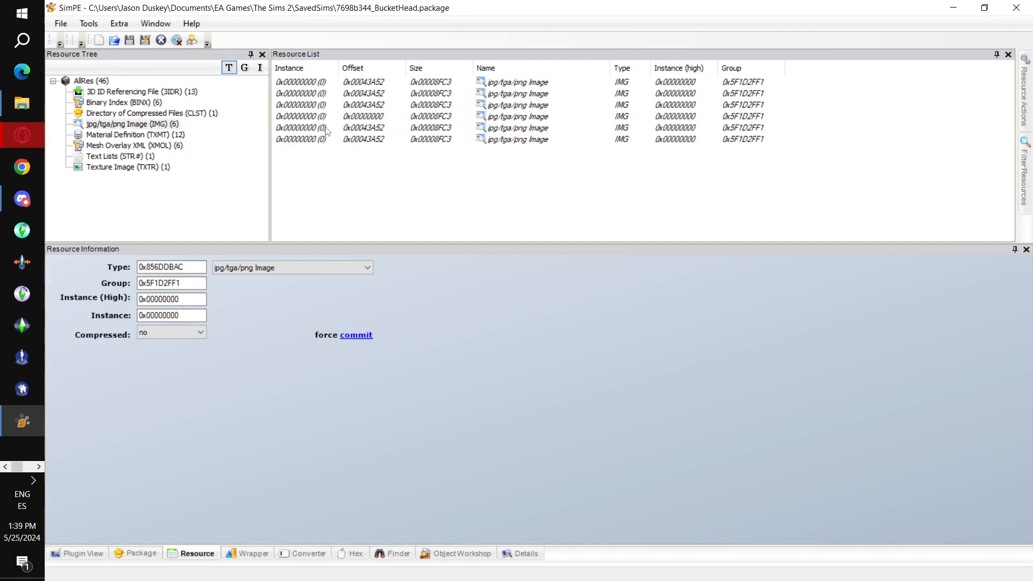
Step: Set the instance numbers of the first three jpg/tga/png Image resources to 1, 2 and 3
{"action": "left_click", "coordinate": [322, 85]}
{"action": "left_click", "coordinate": [198, 316]}
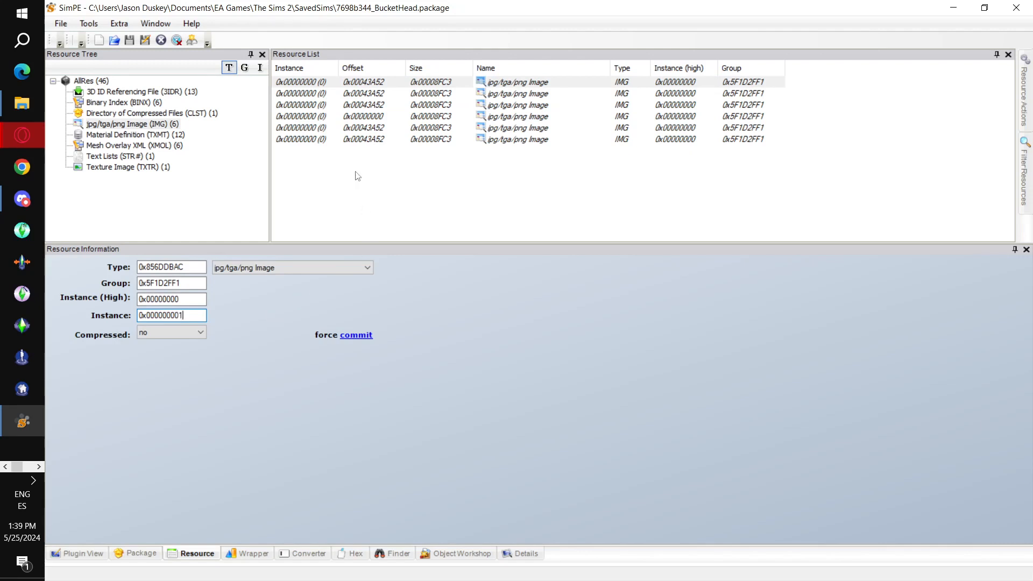
{"action": "type", "text": "1"}
{"action": "left_click", "coordinate": [311, 95]}
{"action": "left_click", "coordinate": [201, 317]}
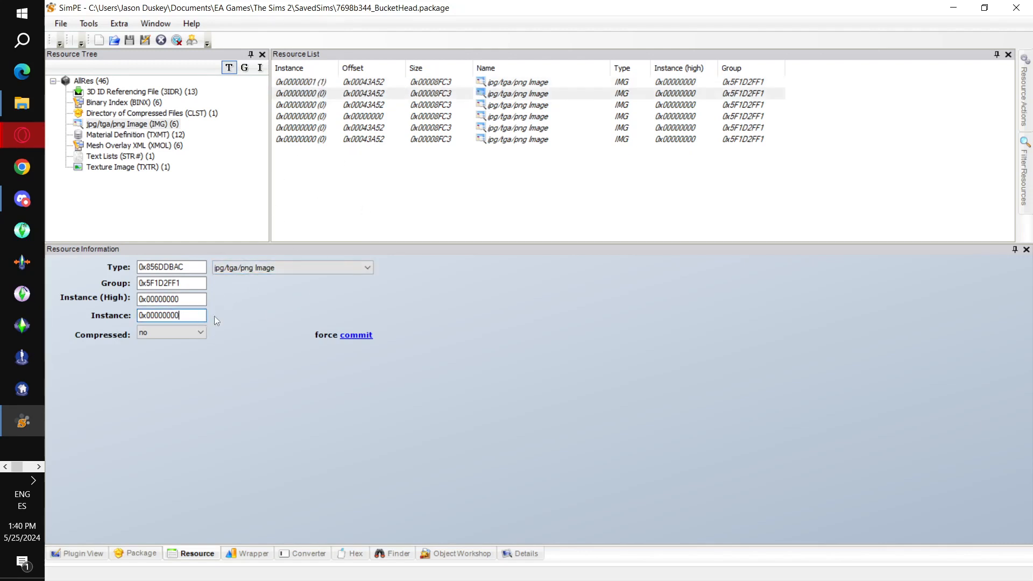
{"action": "type", "text": "2"}
{"action": "left_click", "coordinate": [305, 107]}
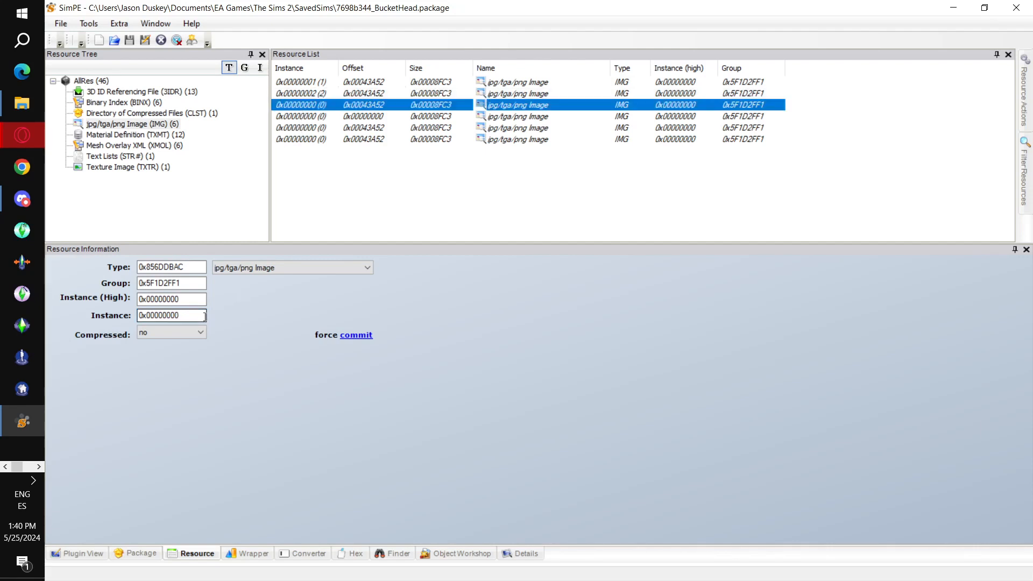
{"action": "left_click", "coordinate": [204, 318]}
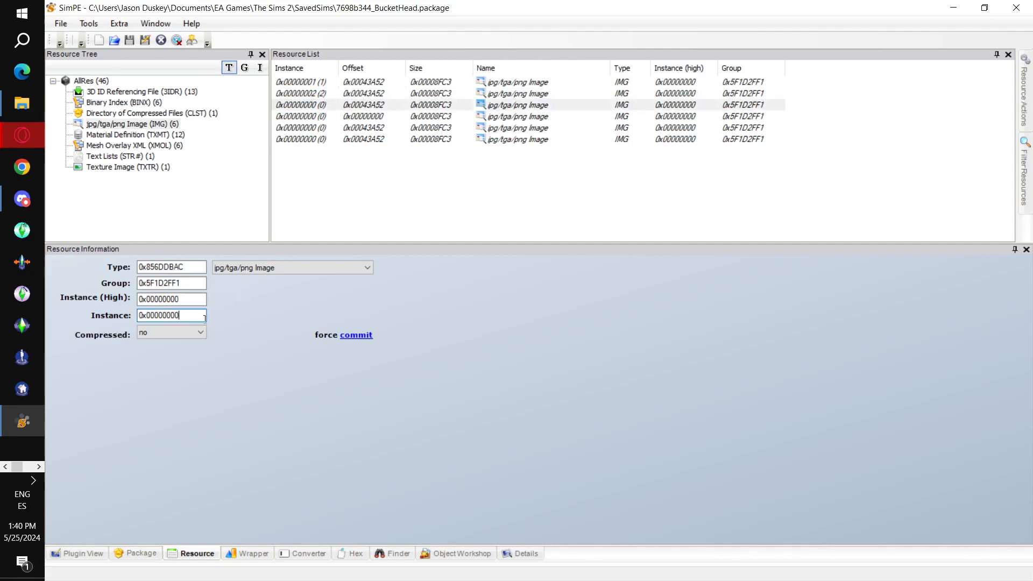
Step: Set the instance numbers of the fourth, fifth and sixth jpg/tga/png Image resources to 4, 5 and 6
{"action": "left_click", "coordinate": [334, 116]}
{"action": "left_click", "coordinate": [195, 316]}
{"action": "type", "text": "4"}
{"action": "left_click", "coordinate": [321, 128]}
{"action": "left_click", "coordinate": [199, 315]}
{"action": "type", "text": "5"}
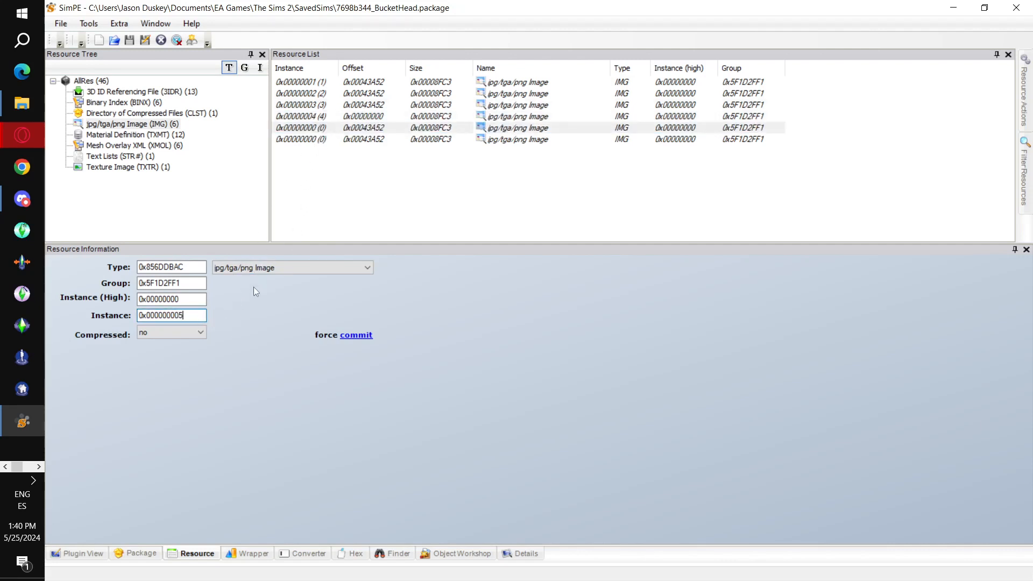
{"action": "left_click", "coordinate": [312, 139]}
{"action": "left_click", "coordinate": [189, 316]}
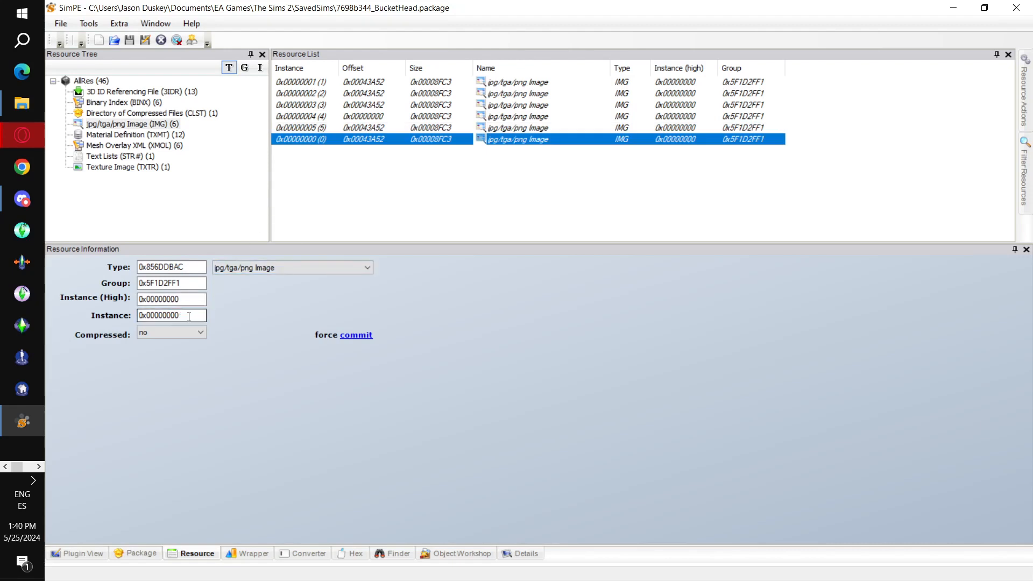
{"action": "left_click", "coordinate": [387, 128]}
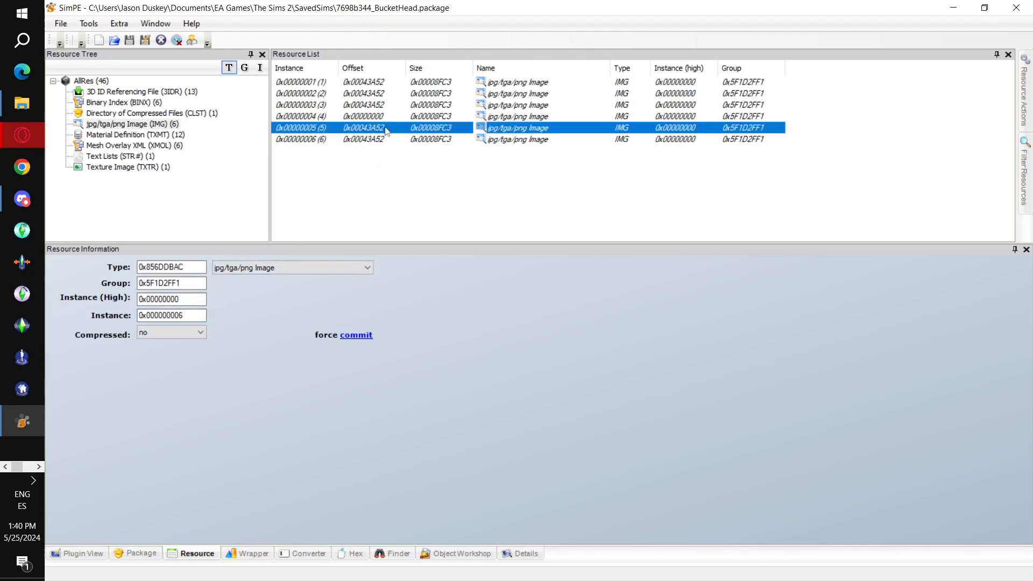
Step: Preview several of the jpg/tga/png Image resources and save the package
{"action": "left_click", "coordinate": [96, 555]}
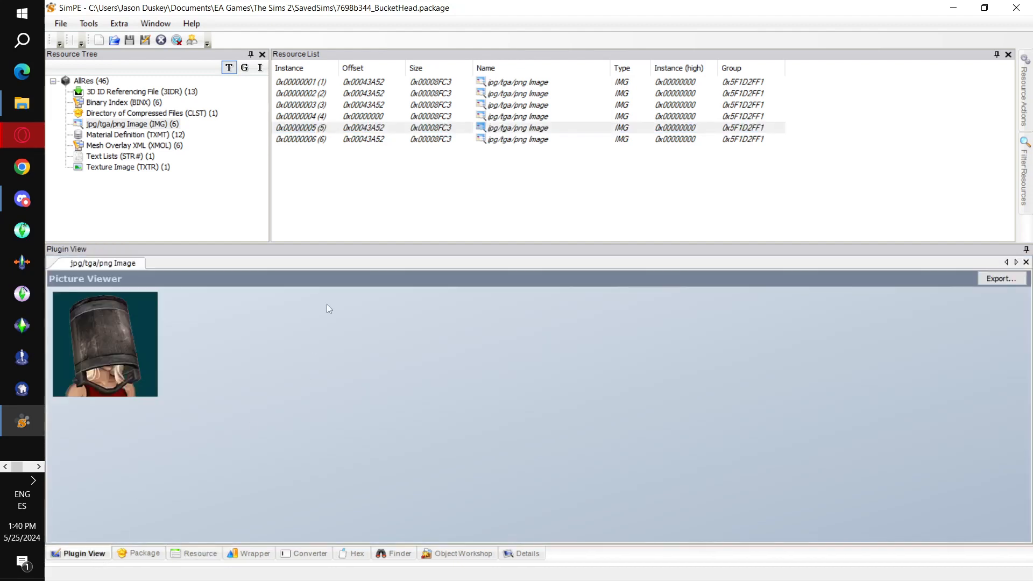
{"action": "left_click", "coordinate": [356, 83]}
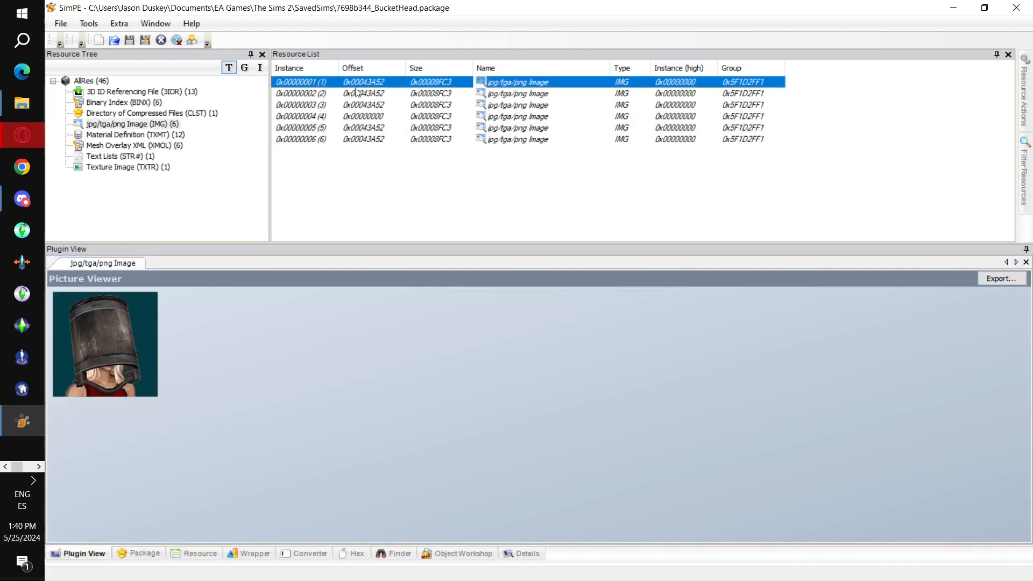
{"action": "left_click", "coordinate": [357, 117]}
{"action": "left_click", "coordinate": [355, 139]}
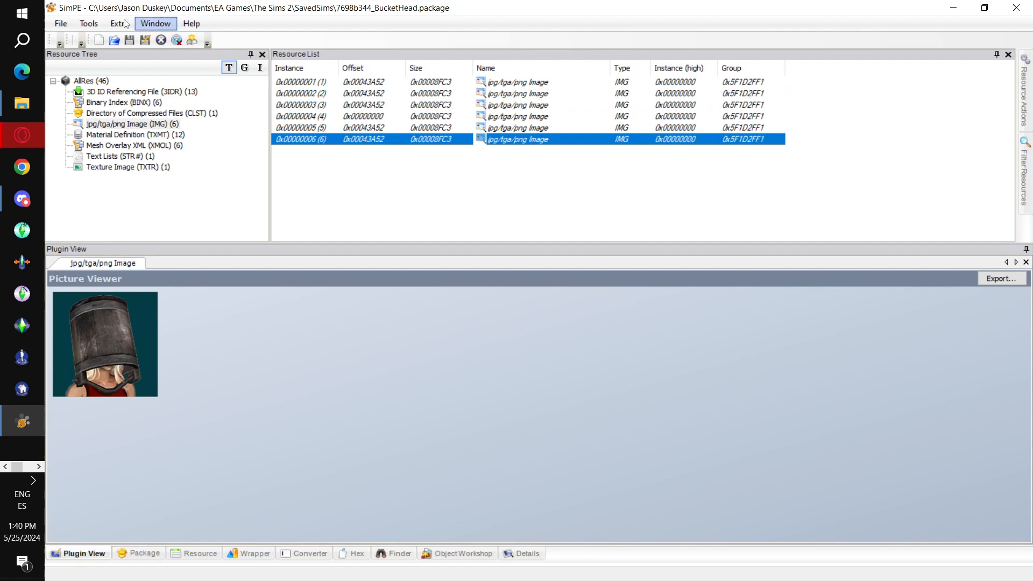
{"action": "left_click", "coordinate": [73, 24]}
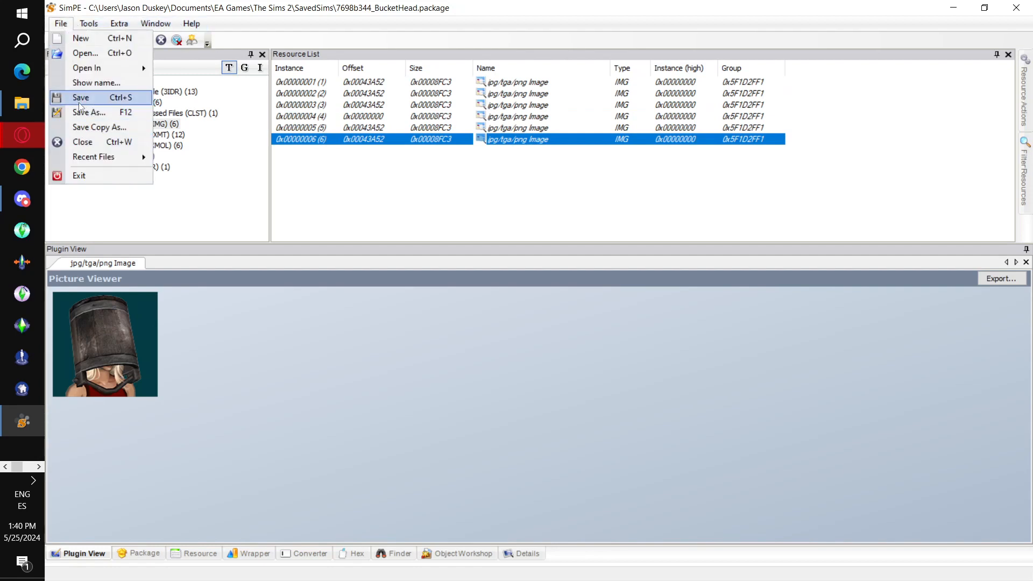
{"action": "left_click", "coordinate": [81, 97]}
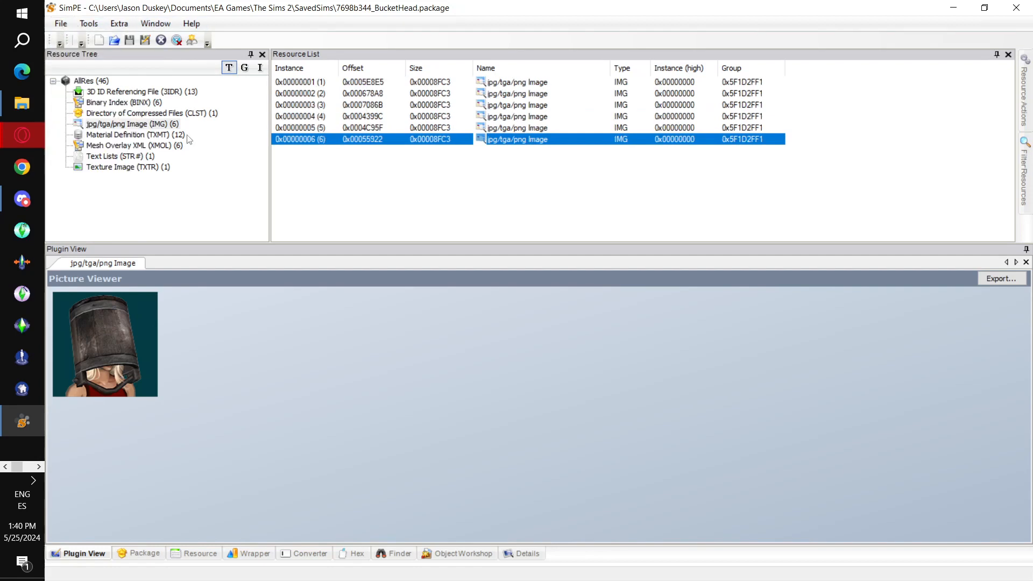
Step: Open the first 3D ID Referencing File and shrink the program window to about two thirds of the screen width
{"action": "left_click", "coordinate": [190, 93]}
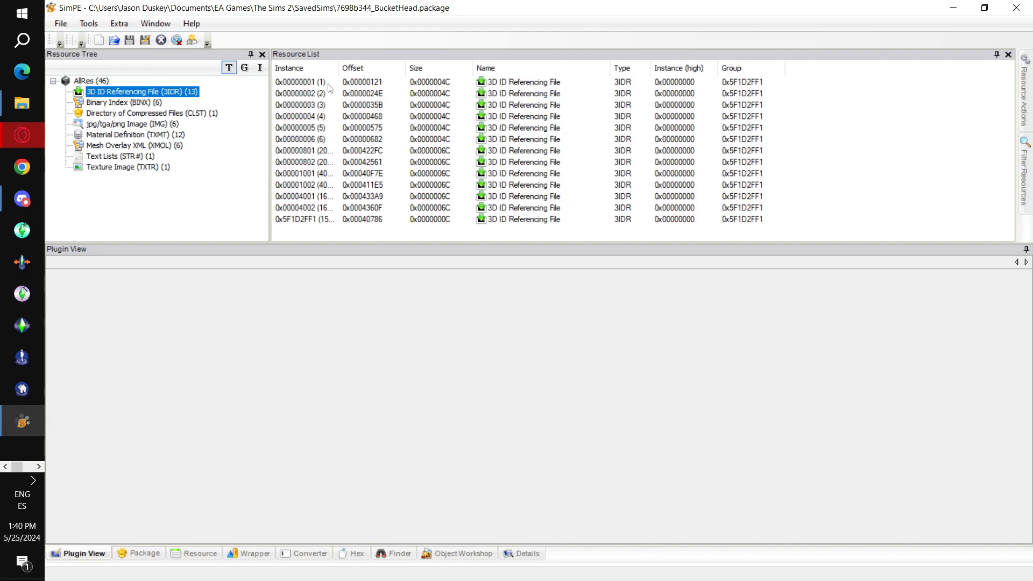
{"action": "left_click", "coordinate": [330, 83]}
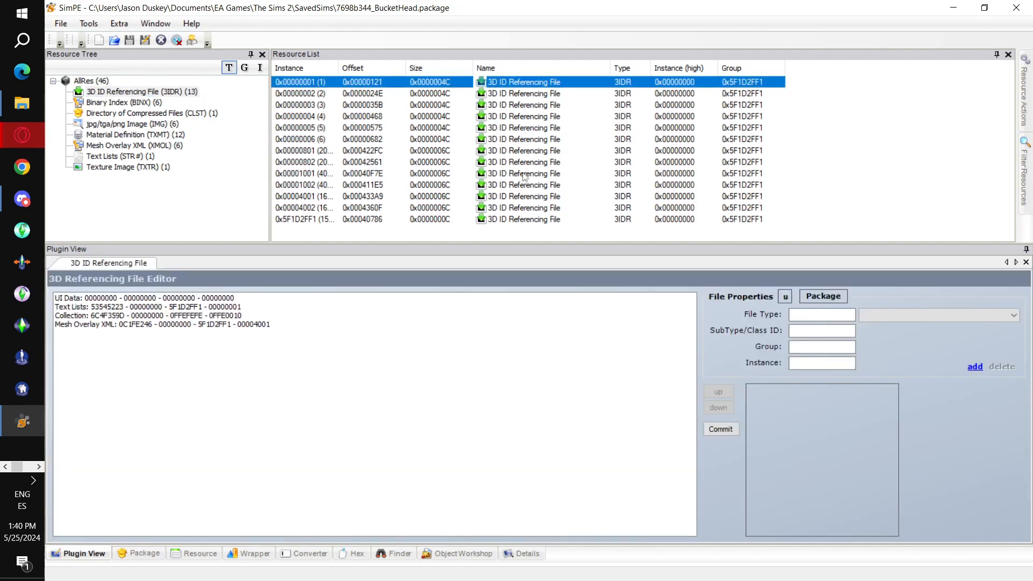
{"action": "left_click", "coordinate": [985, 7]}
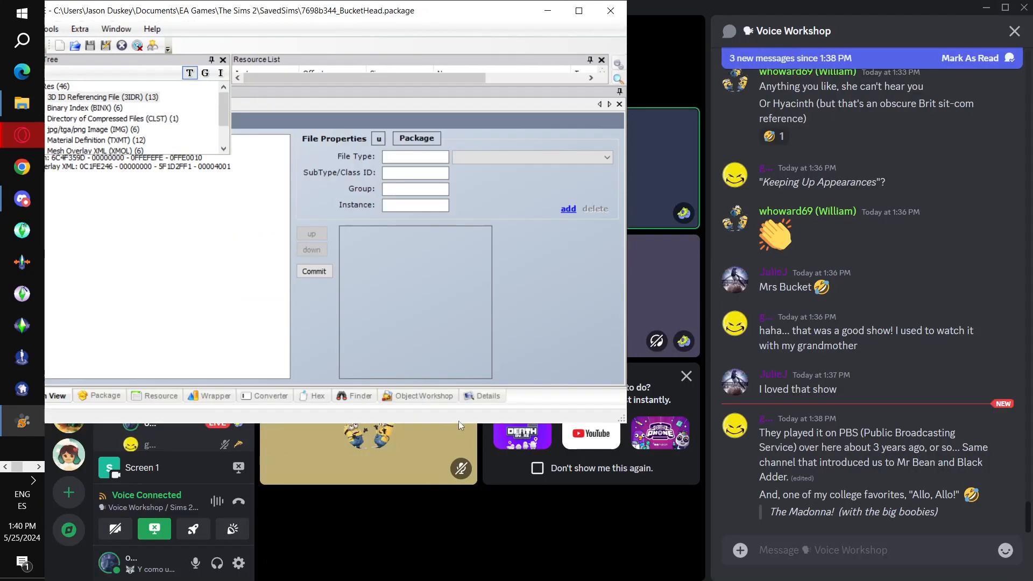
{"action": "left_click_drag", "start_coordinate": [458, 424], "coordinate": [461, 575]}
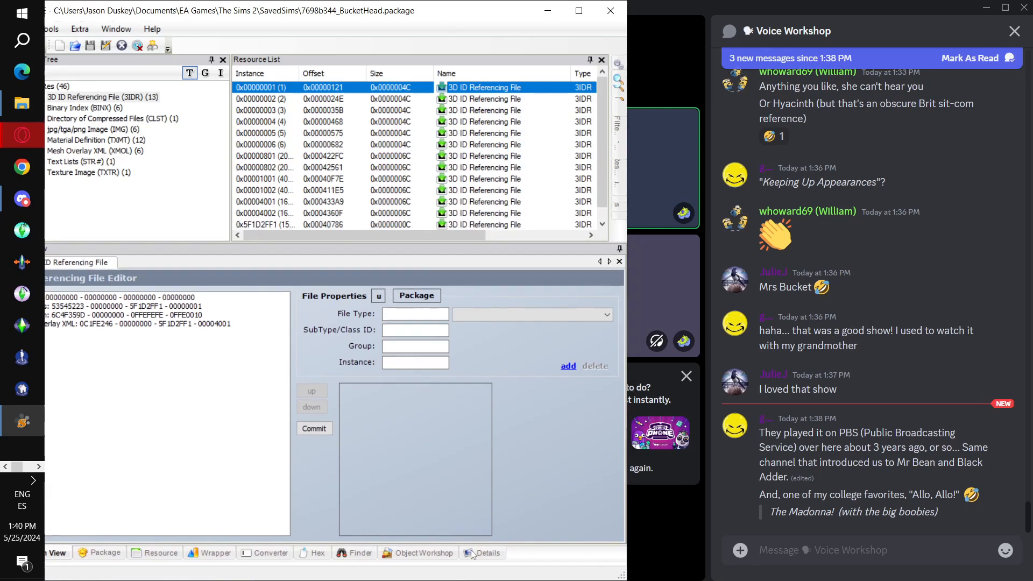
{"action": "left_click_drag", "start_coordinate": [628, 388], "coordinate": [758, 388]}
{"action": "left_click_drag", "start_coordinate": [494, 13], "coordinate": [519, 14]}
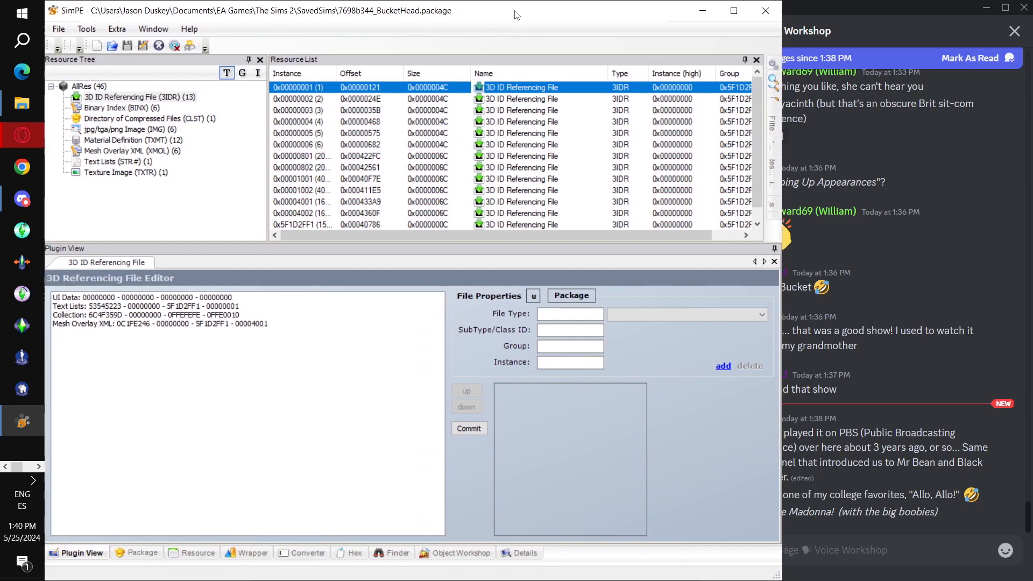
{"action": "left_click_drag", "start_coordinate": [781, 314], "coordinate": [716, 313]}
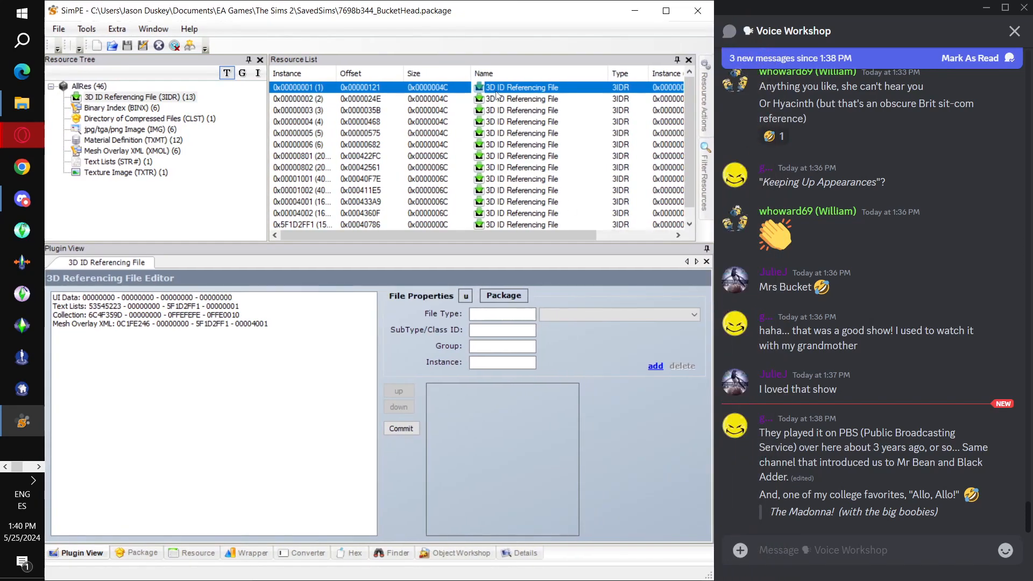
Step: Add image 00000001 from the package's resources to the first 3D ID Referencing File, commit it, and open the second file
{"action": "left_click", "coordinate": [520, 299]}
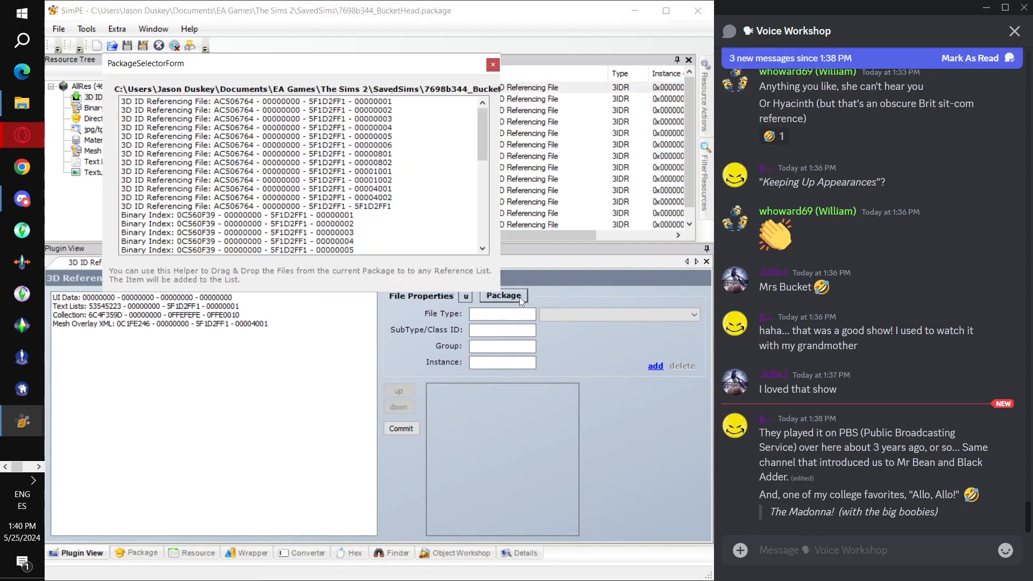
{"action": "left_click_drag", "start_coordinate": [343, 73], "coordinate": [869, 276]}
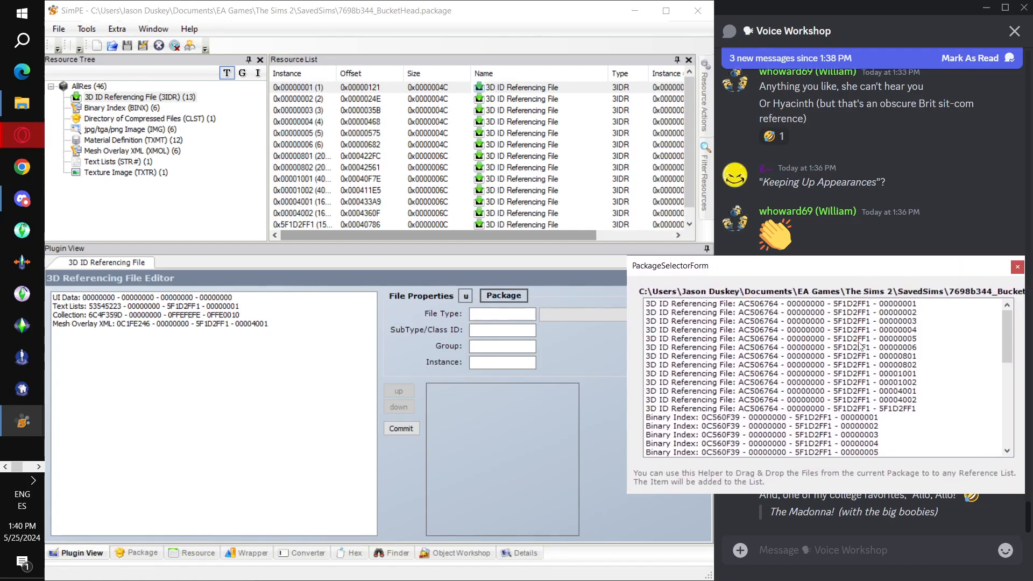
{"action": "scroll", "coordinate": [858, 355], "scroll_direction": "down", "scroll_amount": 6}
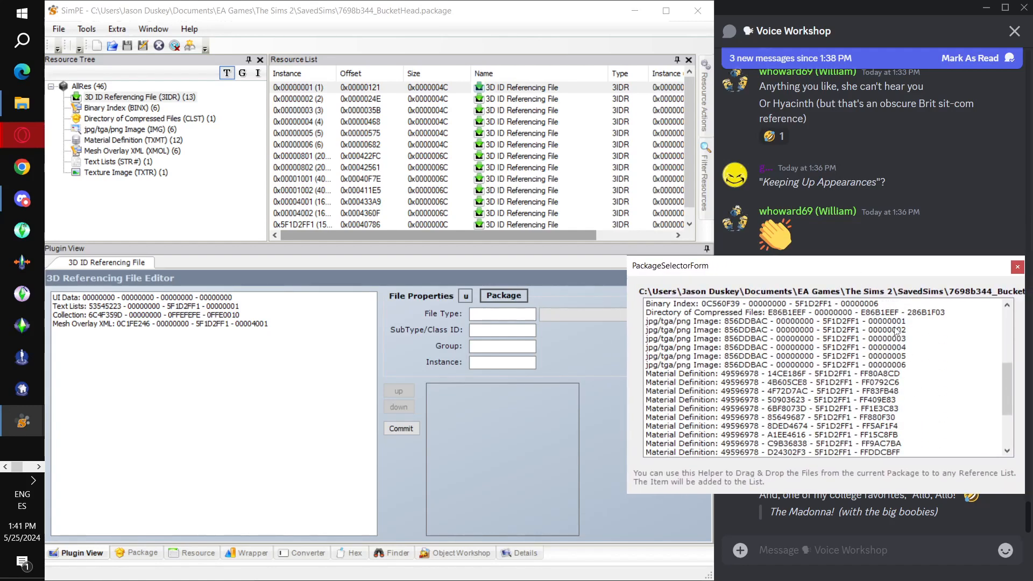
{"action": "left_click", "coordinate": [895, 323]}
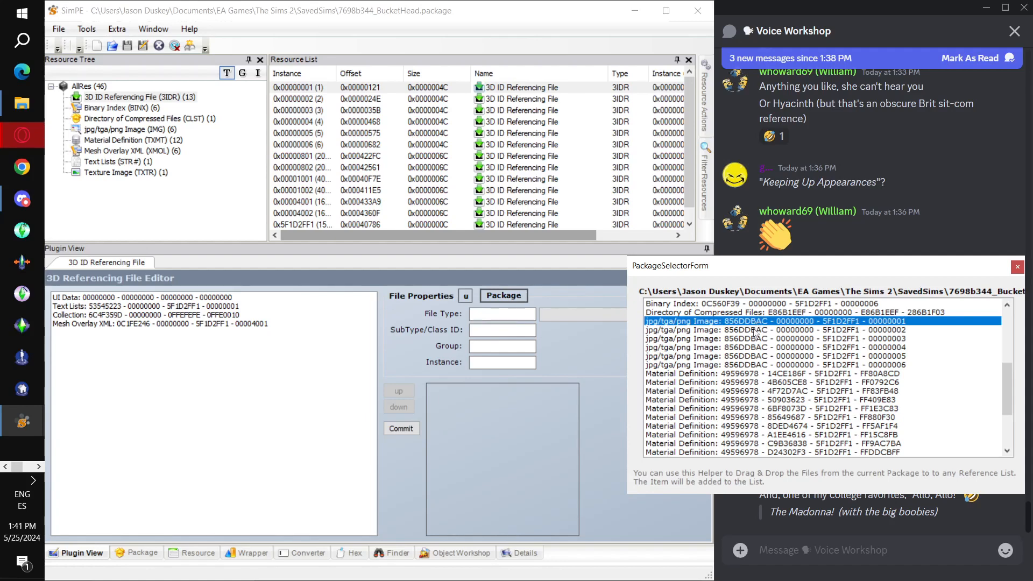
{"action": "left_click_drag", "start_coordinate": [680, 325], "coordinate": [184, 355]}
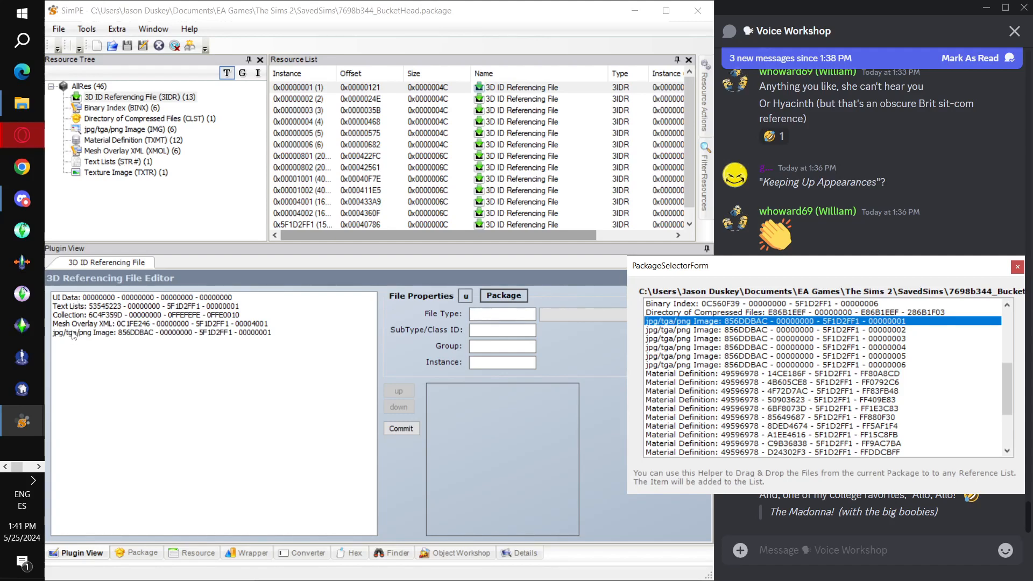
{"action": "left_click", "coordinate": [399, 429]}
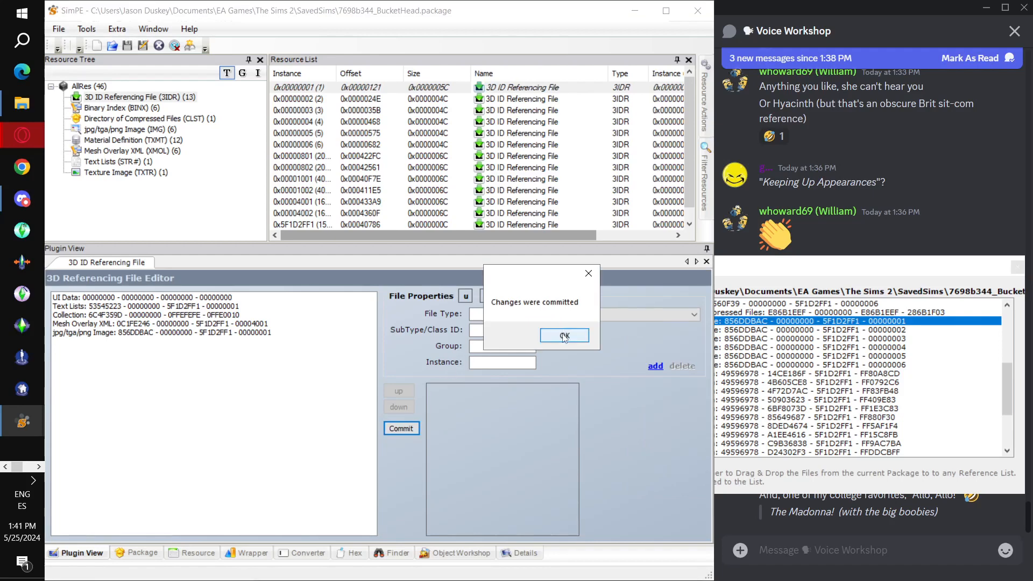
{"action": "left_click", "coordinate": [563, 337]}
{"action": "left_click", "coordinate": [315, 100]}
{"action": "left_click_drag", "start_coordinate": [777, 323], "coordinate": [146, 333]}
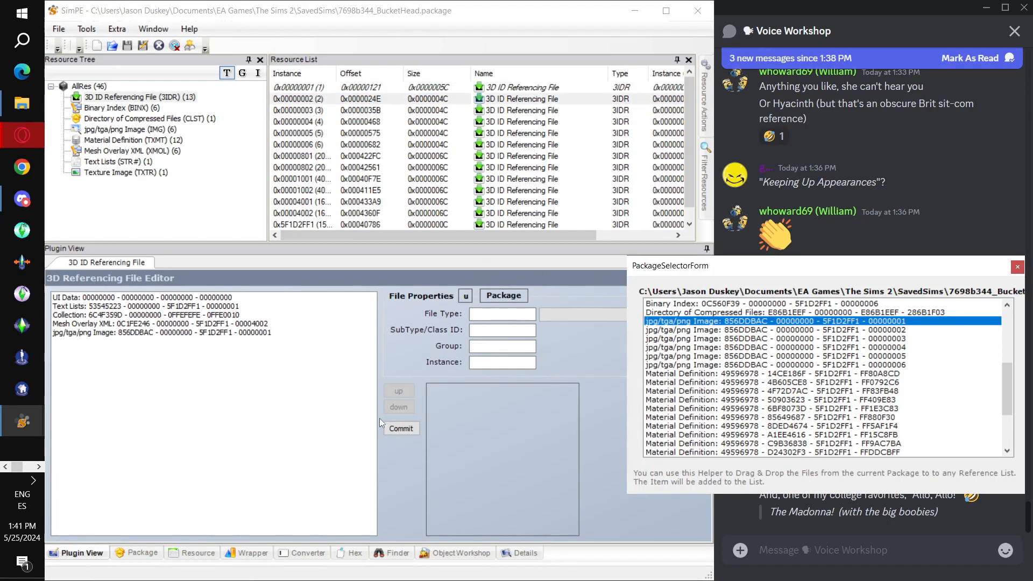
{"action": "left_click", "coordinate": [257, 334]}
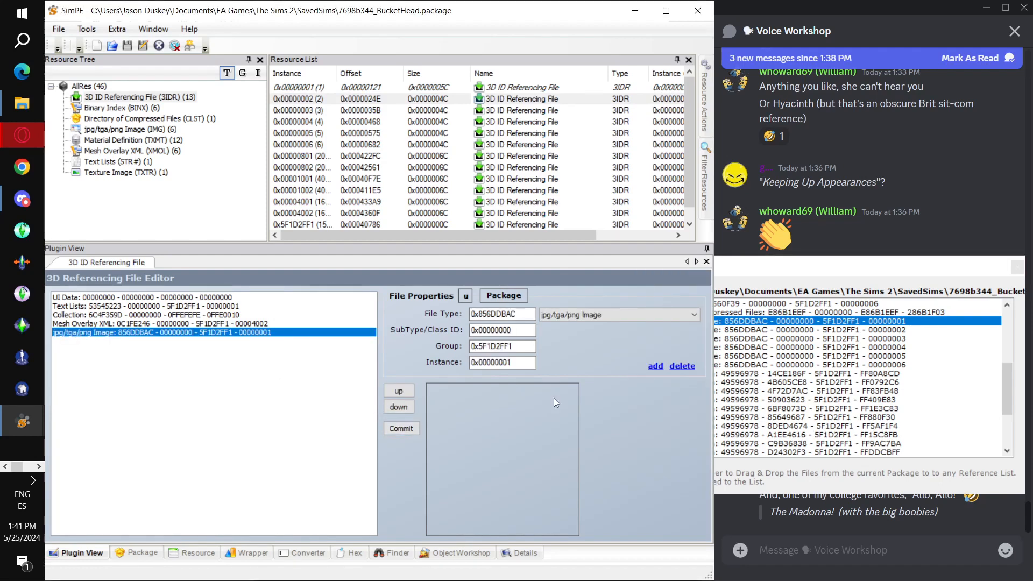
{"action": "left_click", "coordinate": [681, 366]}
Step: Add jpg/tga/png Image 00000002 to the second 3D ID Referencing File's list and commit the change
{"action": "left_click", "coordinate": [849, 331]}
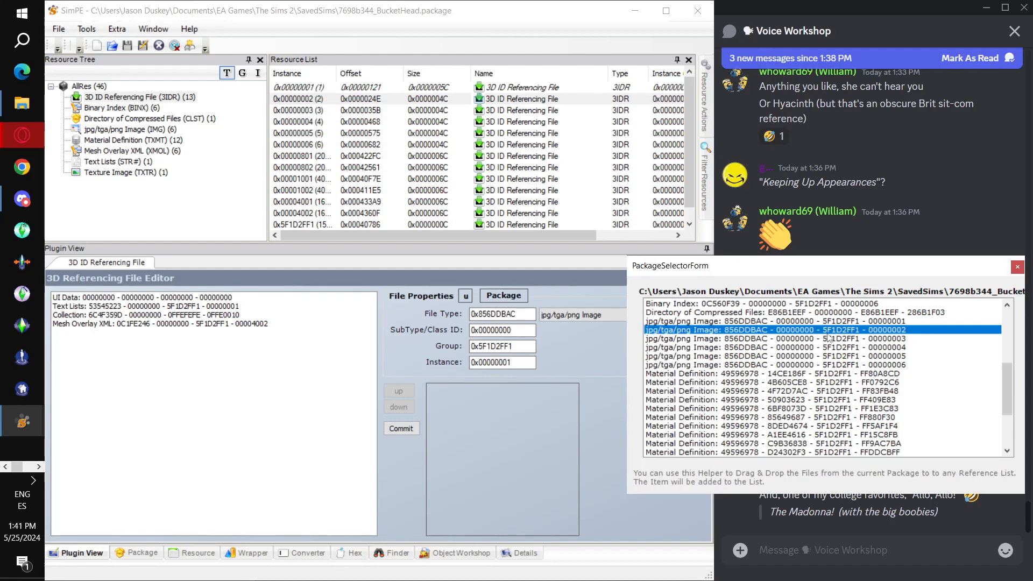
{"action": "left_click_drag", "start_coordinate": [817, 336], "coordinate": [166, 339]}
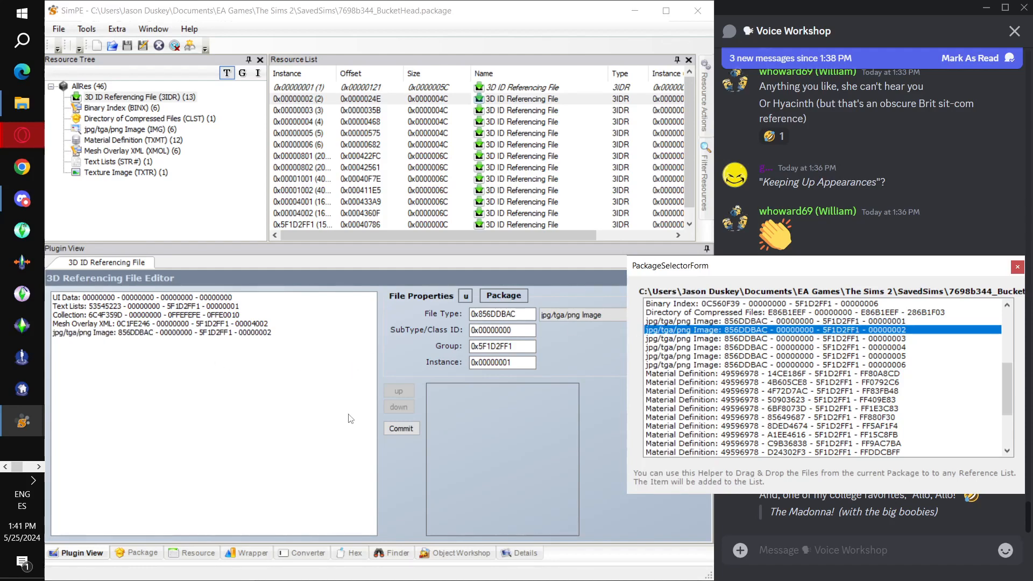
{"action": "left_click", "coordinate": [403, 428]}
{"action": "left_click", "coordinate": [553, 336]}
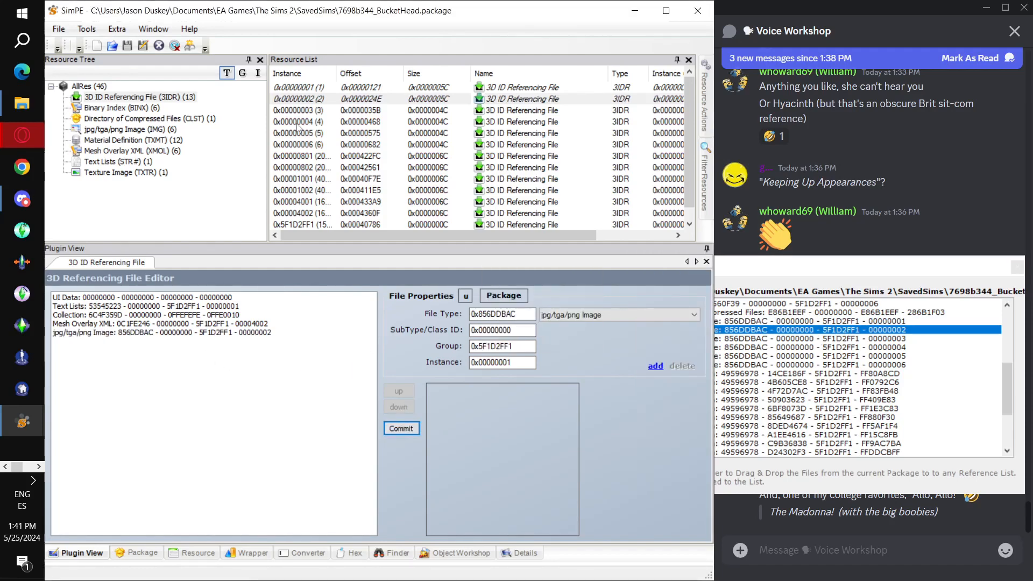
Step: Add jpg/tga/png Image 00000003 to the third 3D ID Referencing File's list and commit the change
{"action": "left_click", "coordinate": [305, 111]}
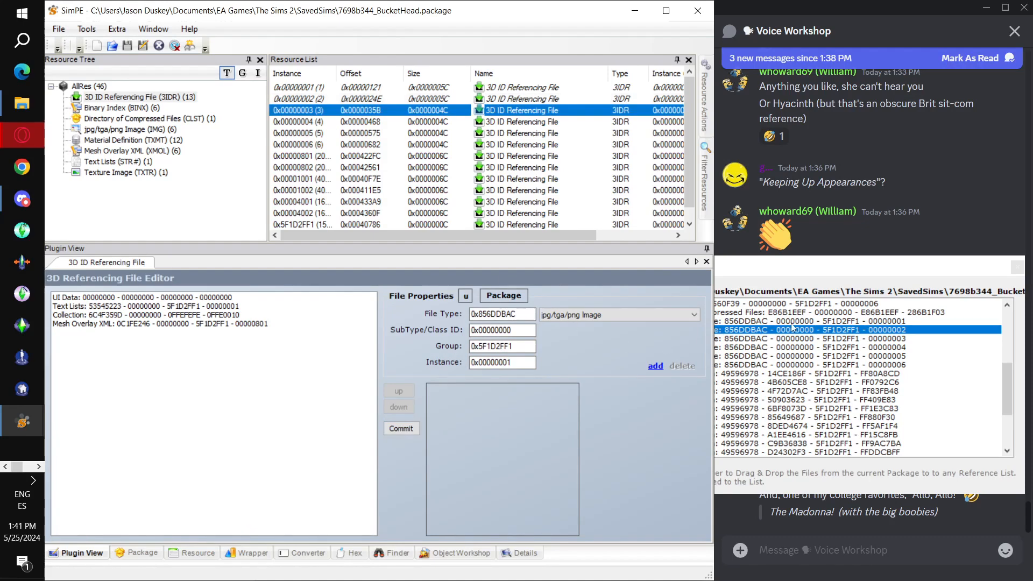
{"action": "left_click", "coordinate": [807, 338]}
{"action": "left_click_drag", "start_coordinate": [806, 339], "coordinate": [224, 355]}
{"action": "left_click", "coordinate": [401, 429]}
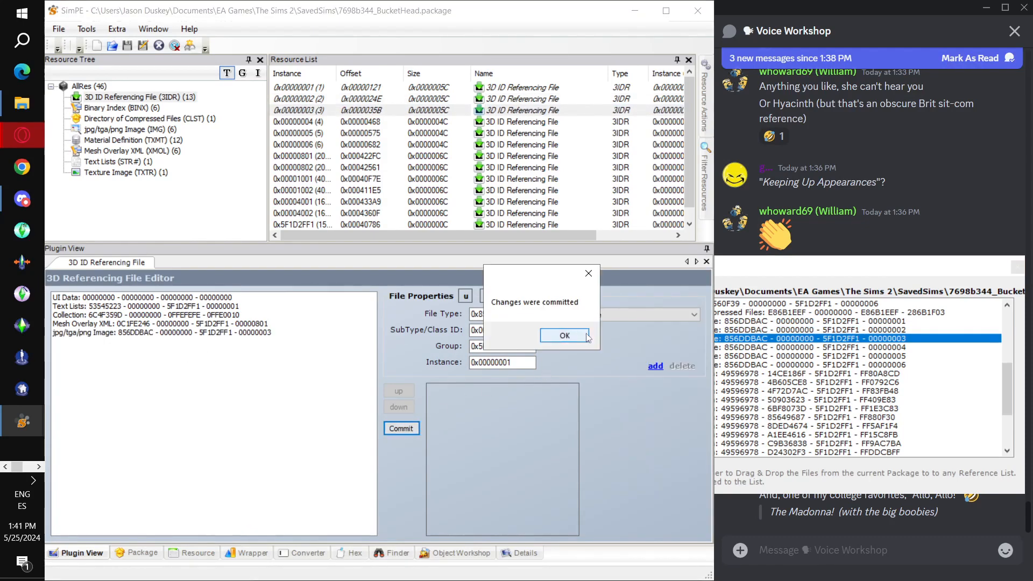
{"action": "left_click", "coordinate": [565, 336]}
Step: Add jpg/tga/png Image 00000004 to the fourth 3D ID Referencing File's list and commit the change
{"action": "left_click", "coordinate": [320, 123]}
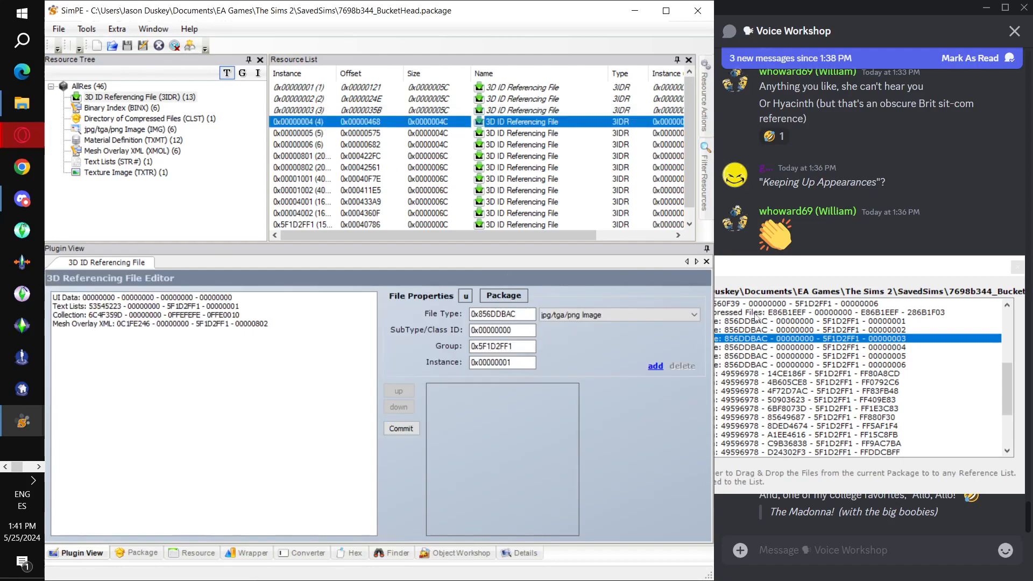
{"action": "left_click", "coordinate": [760, 347]}
{"action": "left_click_drag", "start_coordinate": [740, 347], "coordinate": [245, 369]}
{"action": "left_click", "coordinate": [402, 427]}
{"action": "left_click", "coordinate": [571, 335]}
Step: Try to add jpg/tga/png Image 00000005 to the fifth 3D ID Referencing File's list and commit the change
{"action": "left_click", "coordinate": [291, 134]}
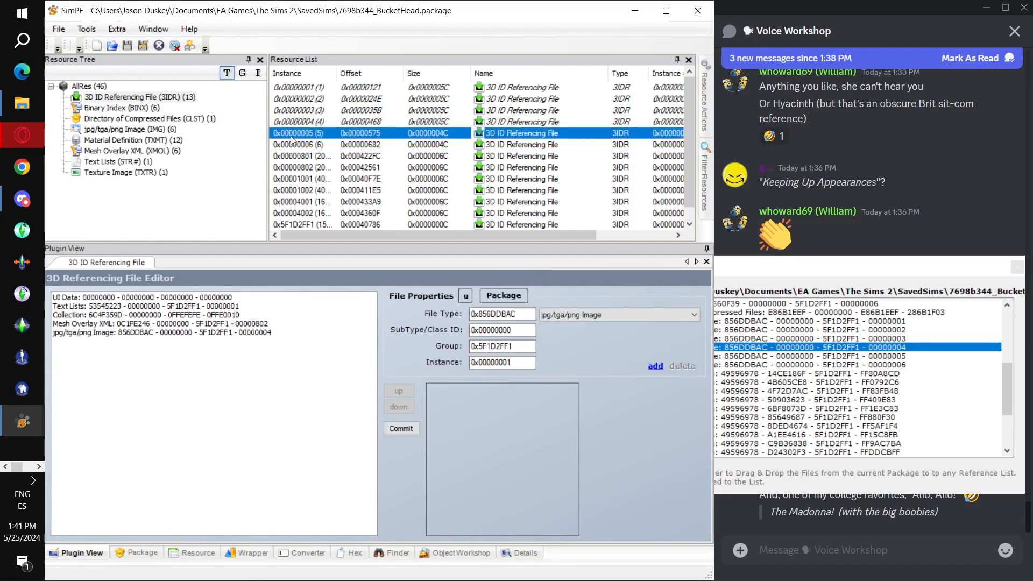
{"action": "left_click", "coordinate": [779, 348]}
{"action": "left_click_drag", "start_coordinate": [764, 358], "coordinate": [226, 360]}
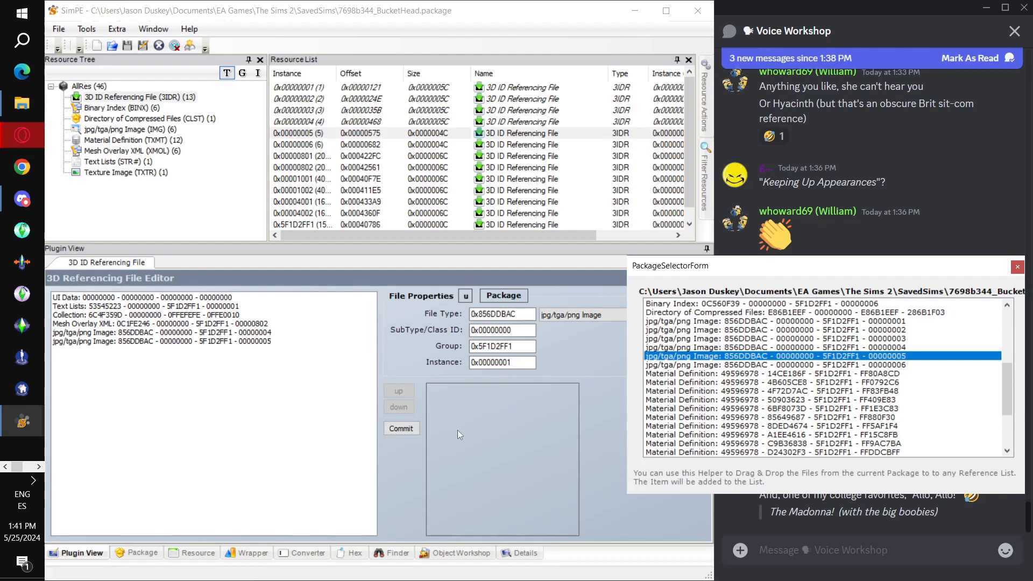
{"action": "left_click", "coordinate": [401, 428]}
{"action": "left_click", "coordinate": [562, 336]}
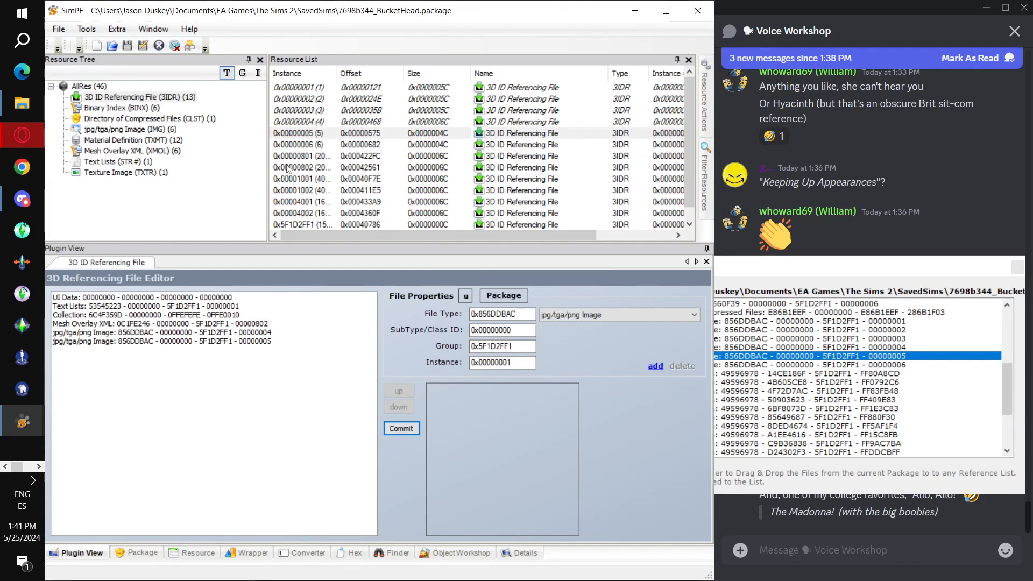
Step: Add jpg/tga/png Image 00000006 to the sixth 3D ID Referencing File's list, commit the change and save the BucketHead package
{"action": "left_click", "coordinate": [308, 145]}
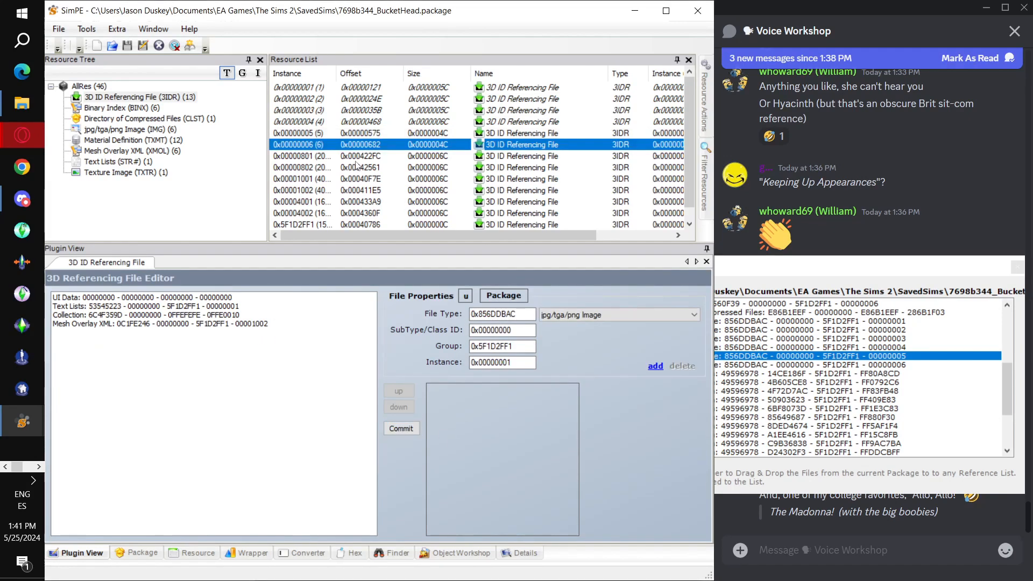
{"action": "left_click", "coordinate": [747, 365]}
{"action": "left_click_drag", "start_coordinate": [526, 358], "coordinate": [199, 351]}
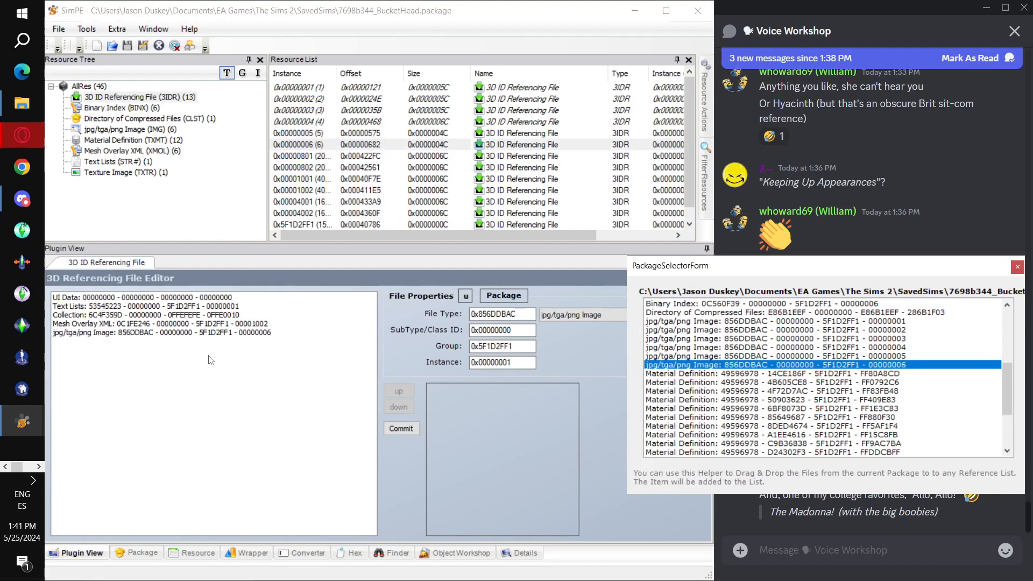
{"action": "left_click", "coordinate": [397, 430]}
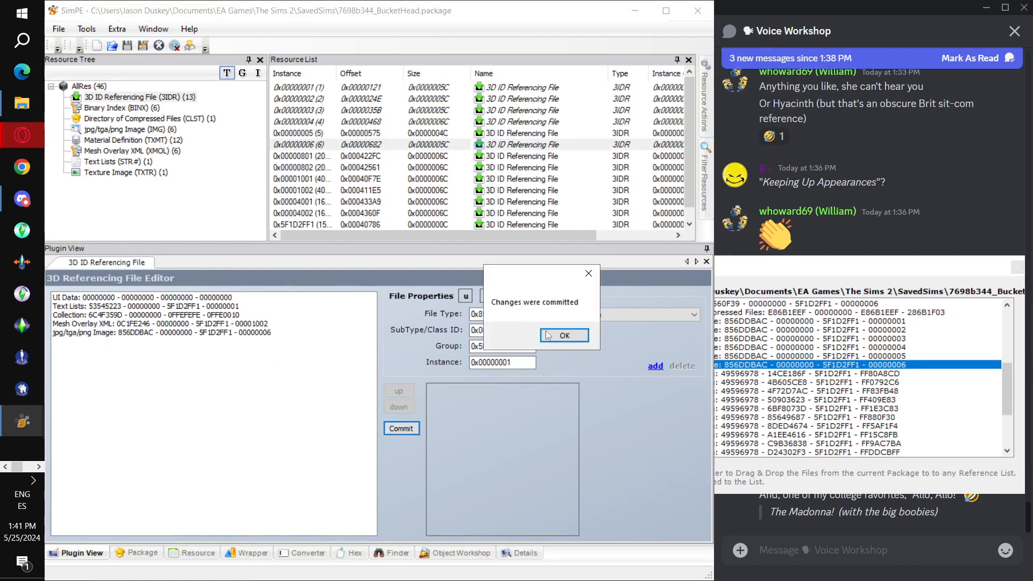
{"action": "left_click", "coordinate": [562, 335]}
{"action": "left_click", "coordinate": [1017, 267]}
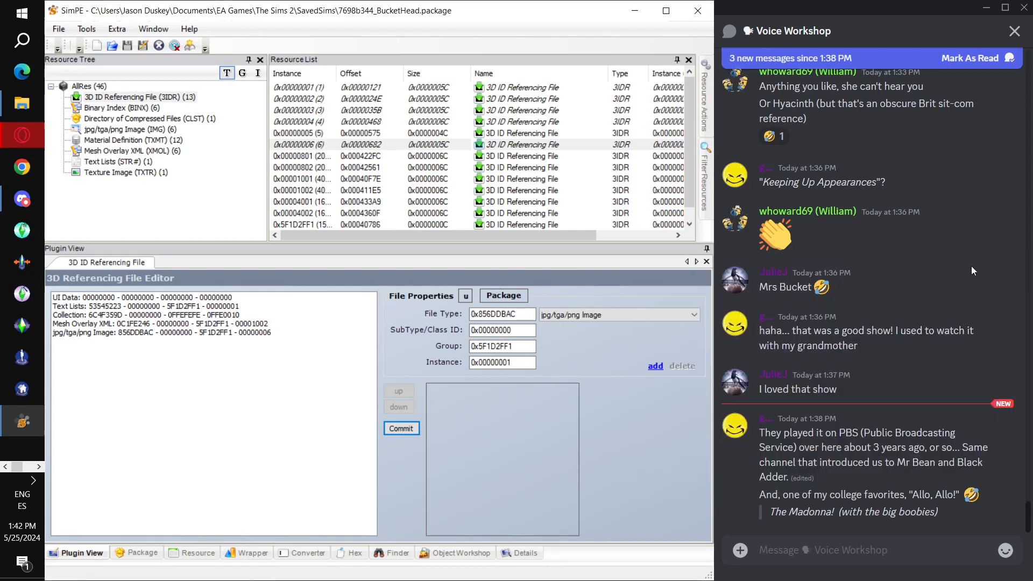
{"action": "left_click", "coordinate": [59, 28]}
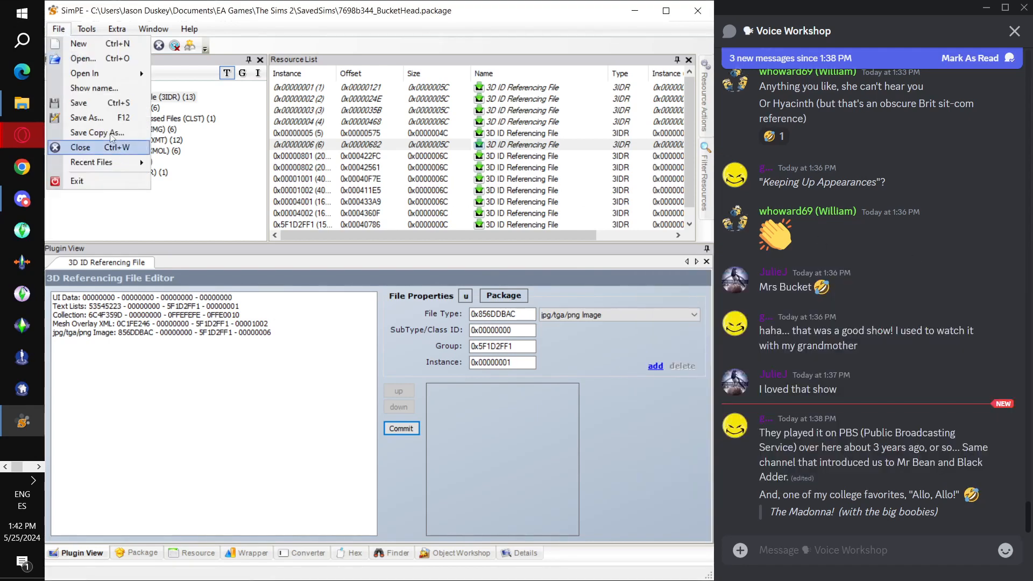
{"action": "left_click", "coordinate": [99, 107]}
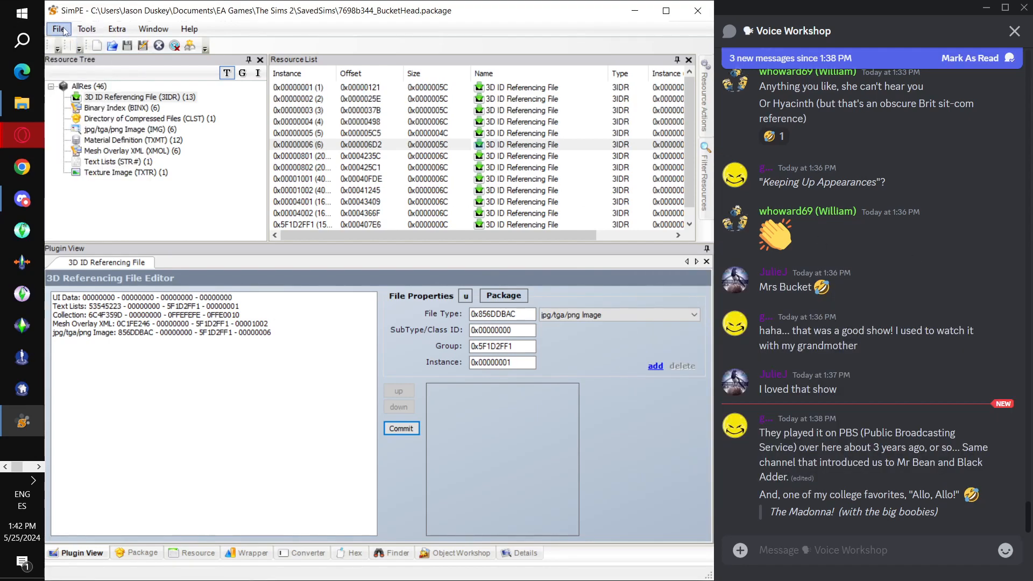
Step: Open 76850e81_Plunger.package from the SavedSims folder of The Sims 2
{"action": "left_click", "coordinate": [59, 28]}
{"action": "left_click", "coordinate": [80, 59]}
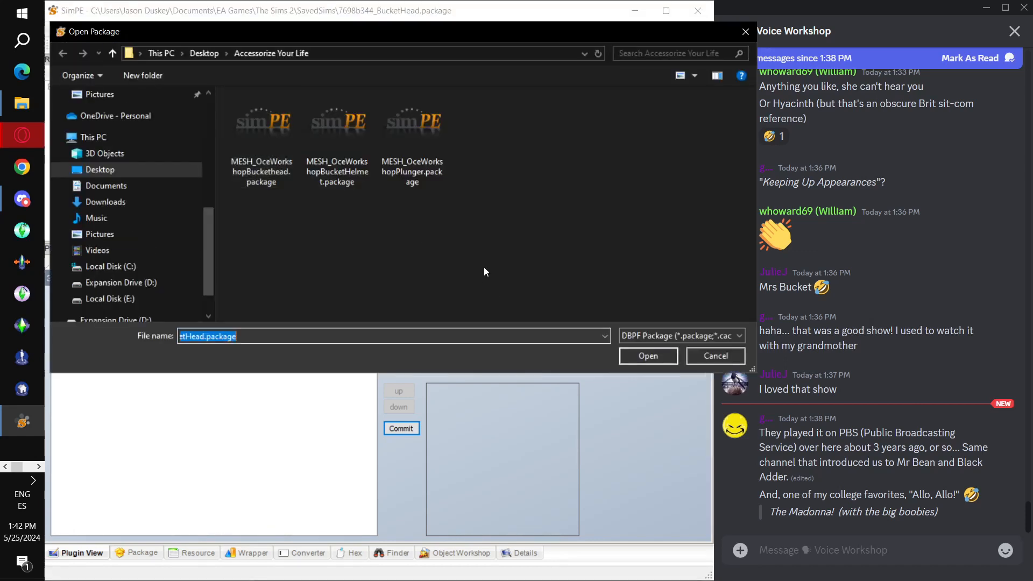
{"action": "left_click", "coordinate": [390, 173]}
{"action": "scroll", "coordinate": [143, 183], "scroll_direction": "up", "scroll_amount": 5}
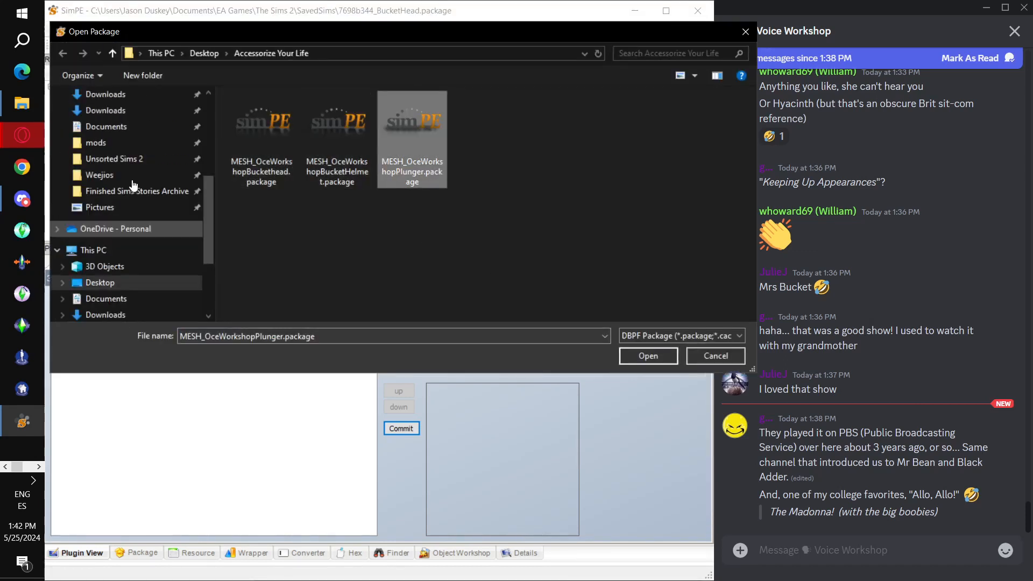
{"action": "left_click", "coordinate": [153, 168]}
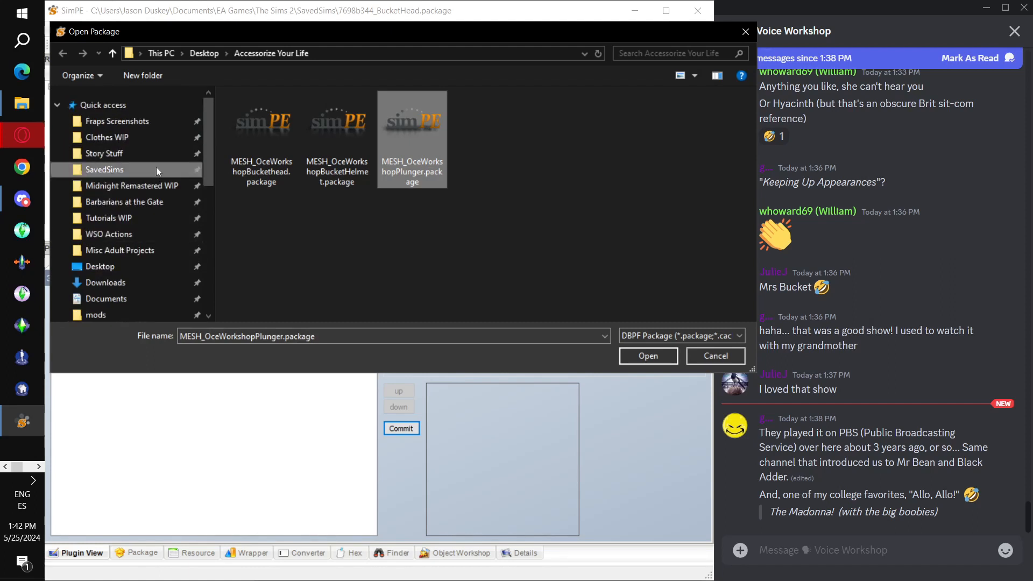
{"action": "left_click", "coordinate": [261, 53]}
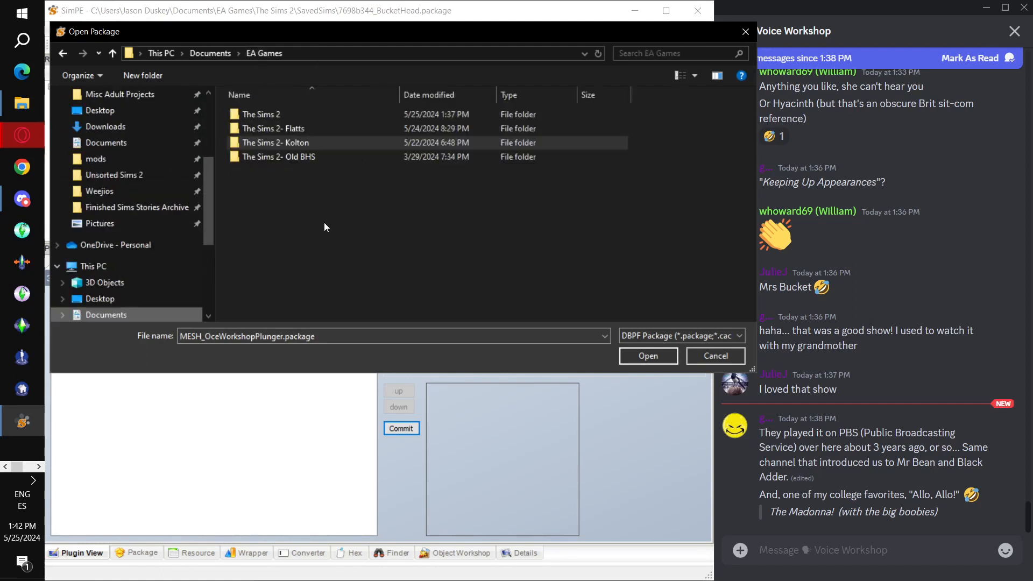
{"action": "double_click", "coordinate": [283, 114]}
{"action": "scroll", "coordinate": [307, 257], "scroll_direction": "down", "scroll_amount": 2}
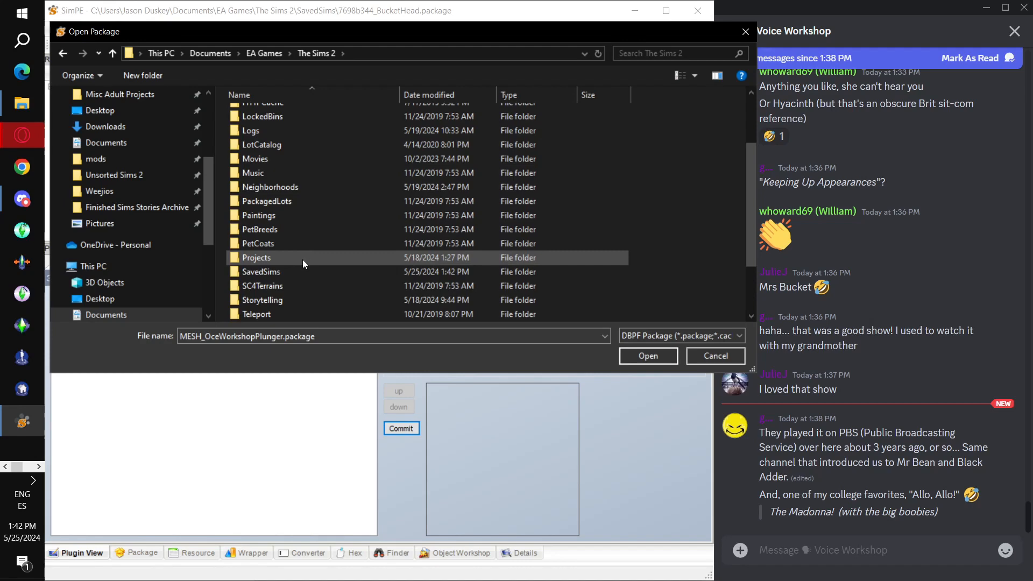
{"action": "double_click", "coordinate": [302, 269]}
{"action": "double_click", "coordinate": [341, 157]}
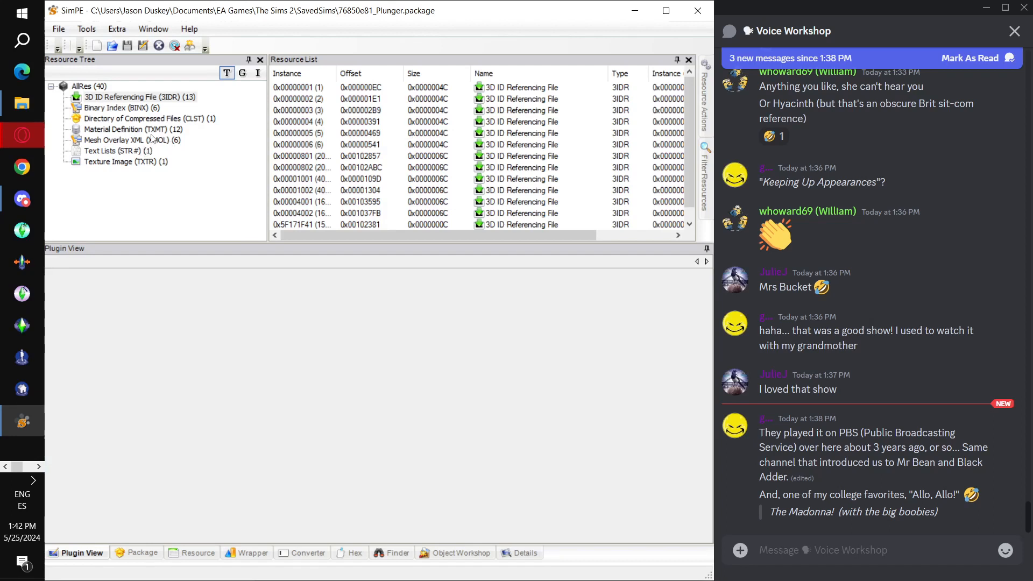
Step: Set iconidx to 0x00000004 in the second Binary Index resource and commit the change
{"action": "left_click", "coordinate": [148, 111]}
{"action": "left_click", "coordinate": [326, 100]}
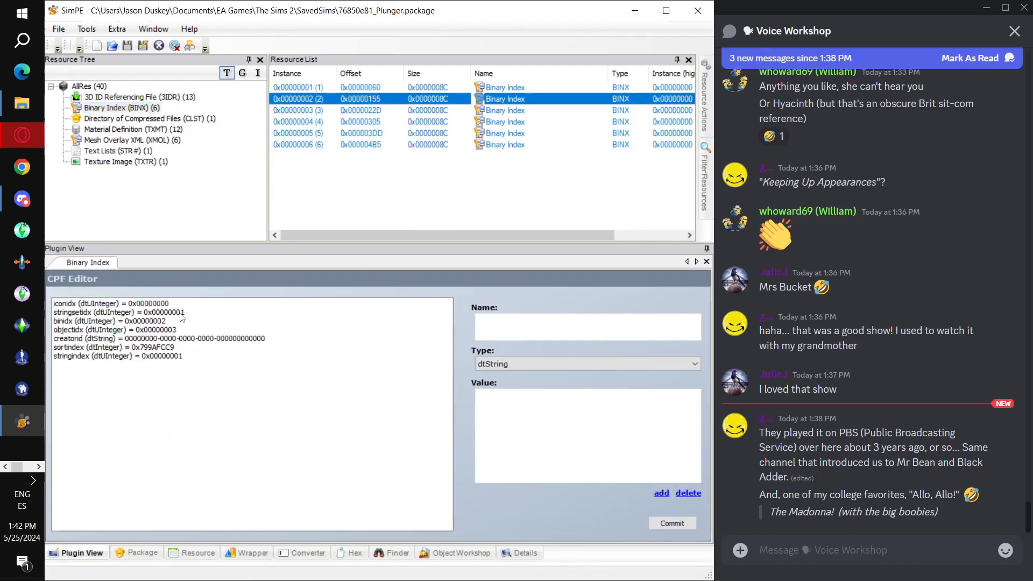
{"action": "left_click", "coordinate": [164, 303]}
{"action": "left_click", "coordinate": [595, 408]}
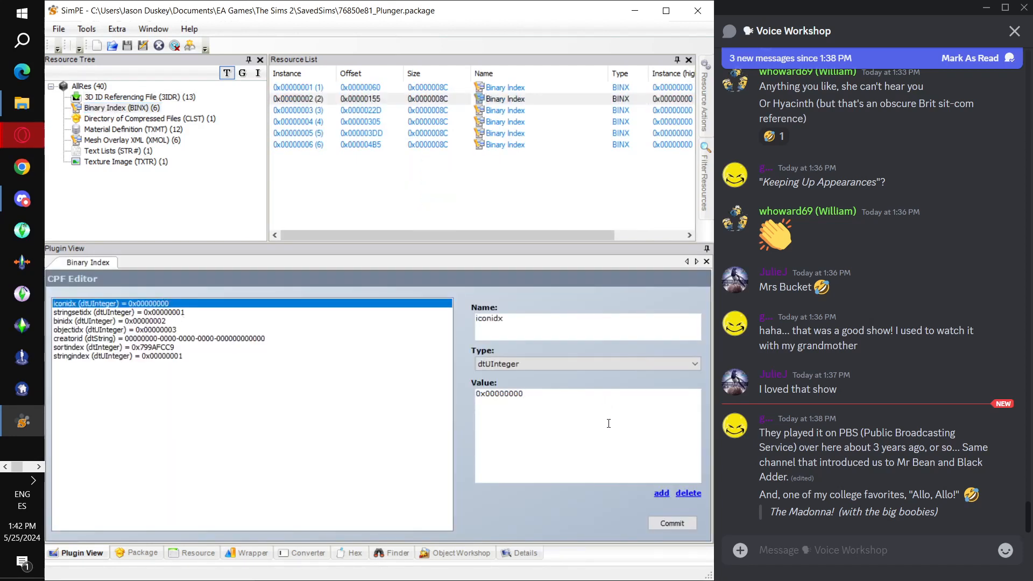
{"action": "type", "text": "4"}
{"action": "key", "text": "ctrl+a"}
{"action": "left_click", "coordinate": [672, 523]}
{"action": "left_click", "coordinate": [565, 338]}
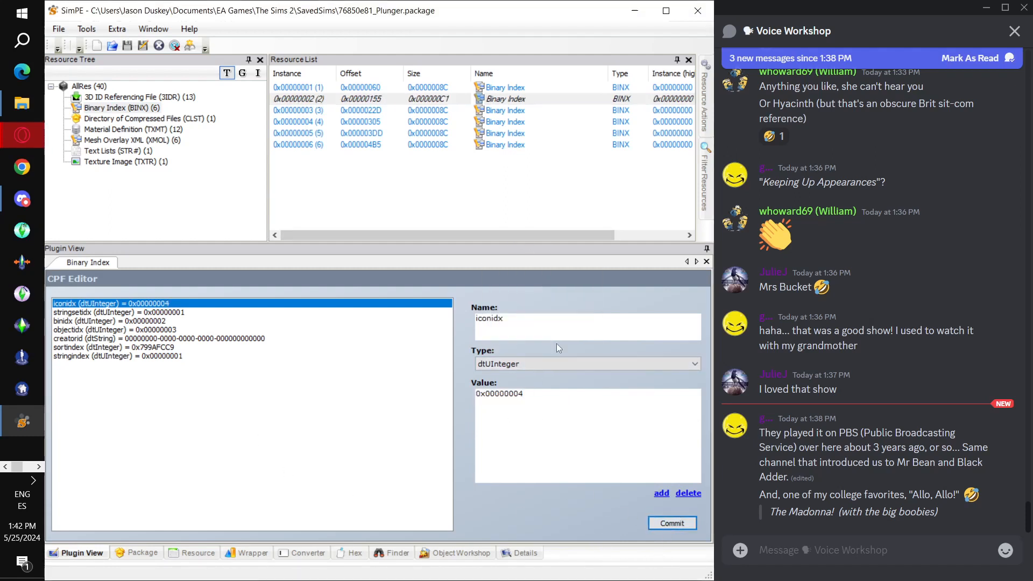
{"action": "left_click", "coordinate": [672, 523]}
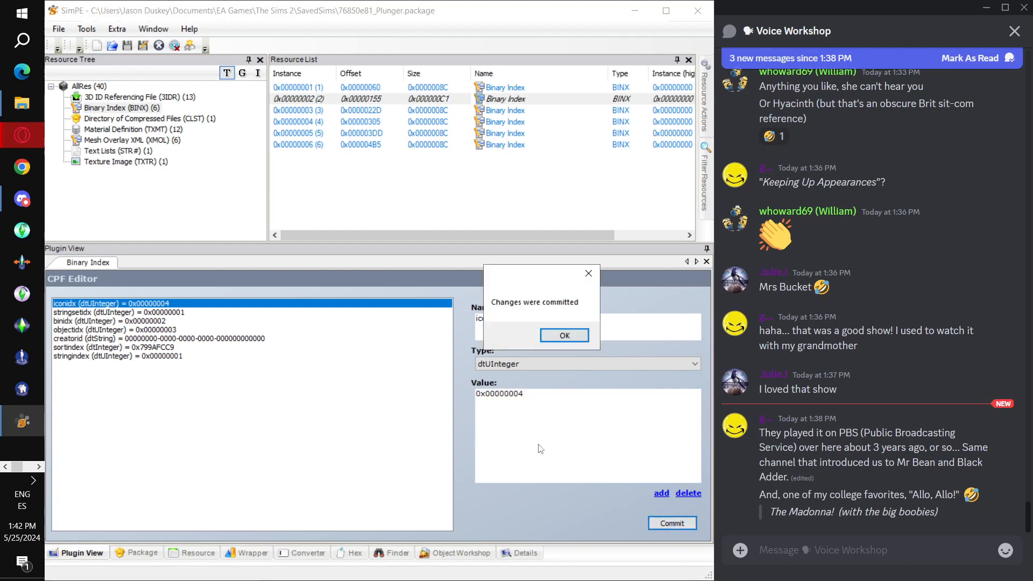
{"action": "left_click", "coordinate": [561, 337]}
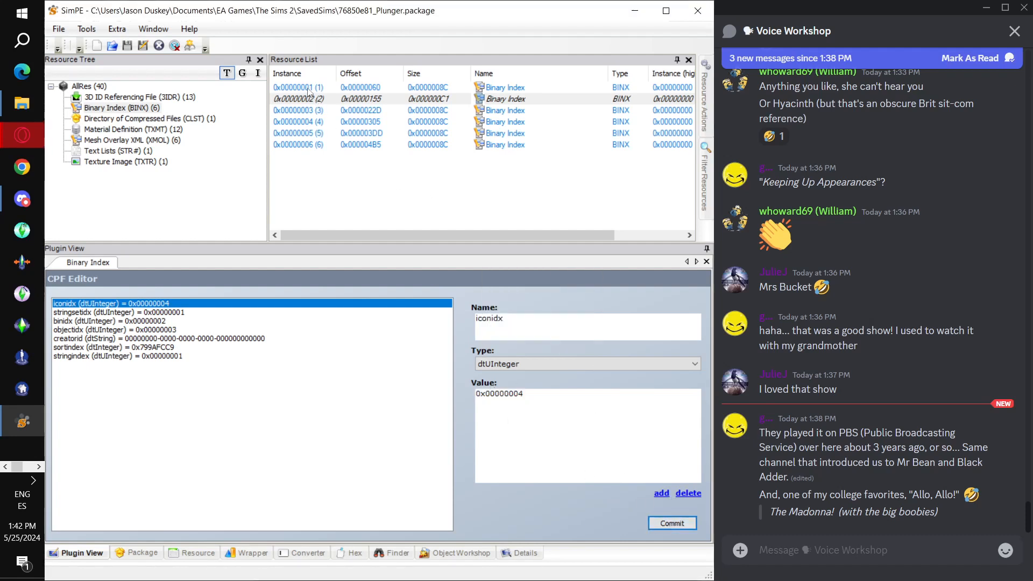
Step: Set iconidx to 0x00000004 in the first Binary Index resource and commit the change
{"action": "left_click", "coordinate": [309, 93]}
{"action": "left_click", "coordinate": [132, 304]}
{"action": "left_click", "coordinate": [501, 429]}
{"action": "triple_click", "coordinate": [502, 428]}
{"action": "type", "text": "0x00000004"}
{"action": "left_click", "coordinate": [684, 520]}
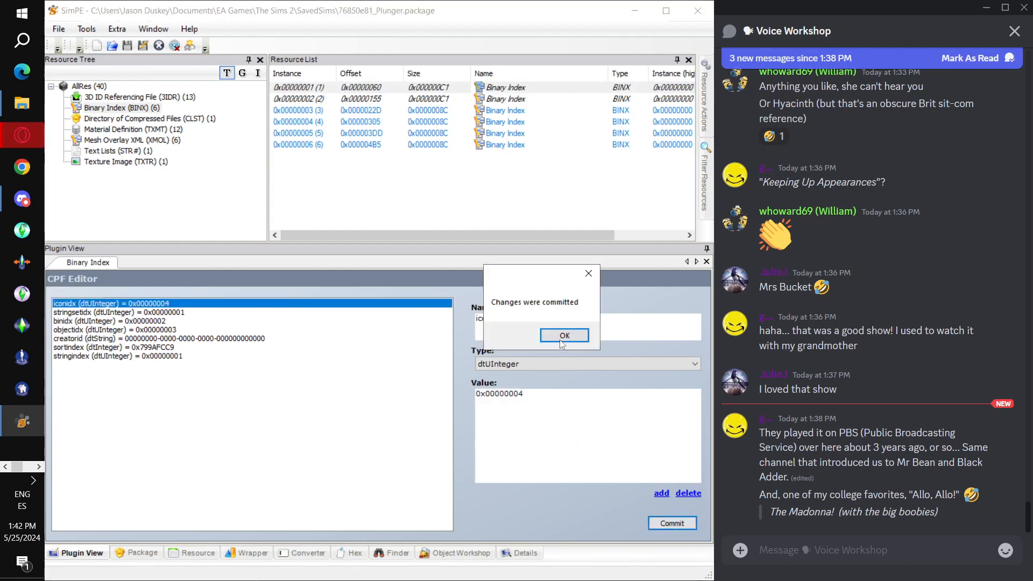
{"action": "left_click", "coordinate": [562, 336]}
Step: Set iconidx to 0x00000004 in the third Binary Index resource and commit the change
{"action": "left_click", "coordinate": [310, 110]}
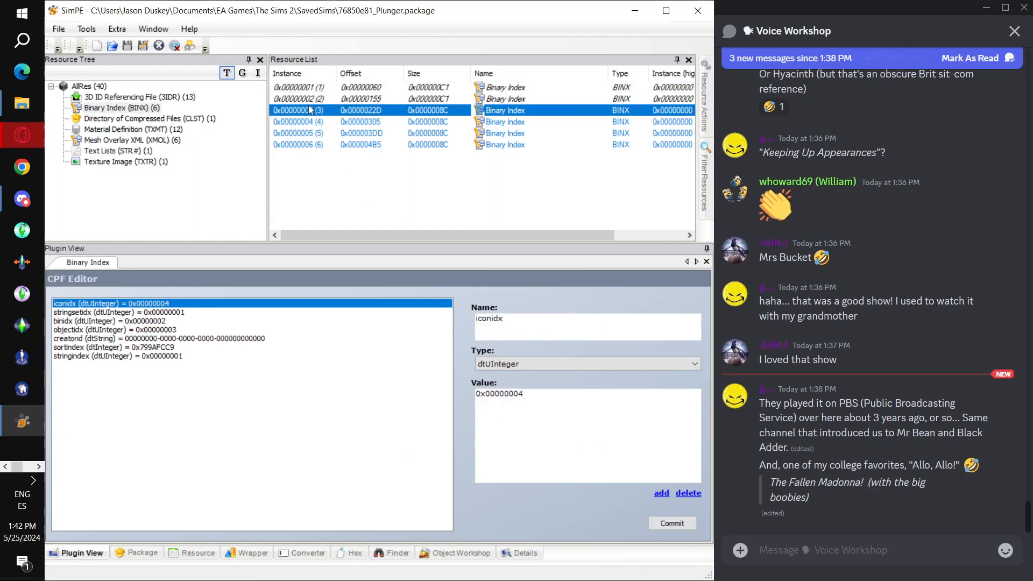
{"action": "left_click", "coordinate": [156, 303]}
{"action": "triple_click", "coordinate": [583, 427]}
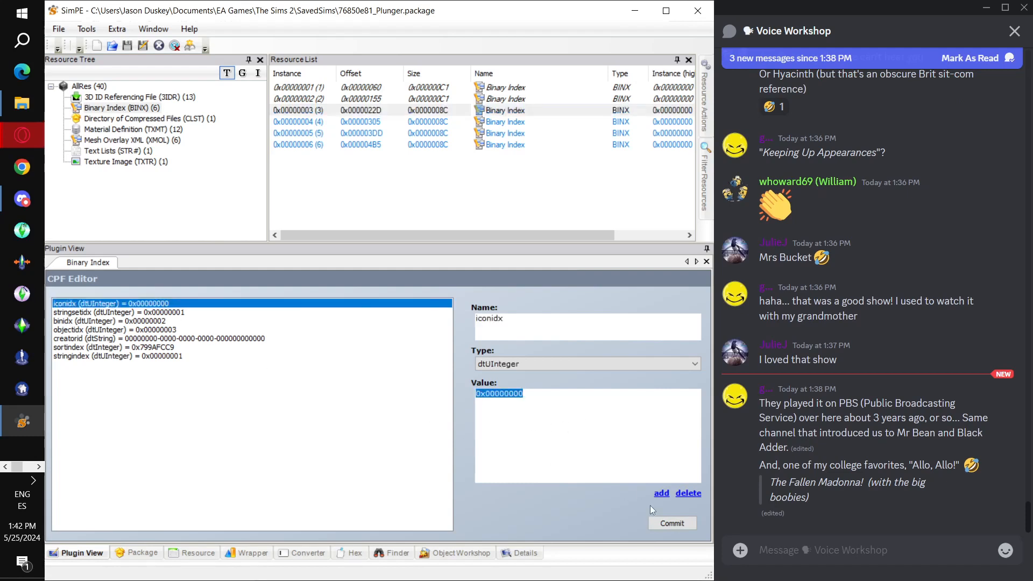
{"action": "type", "text": "0x00000004"}
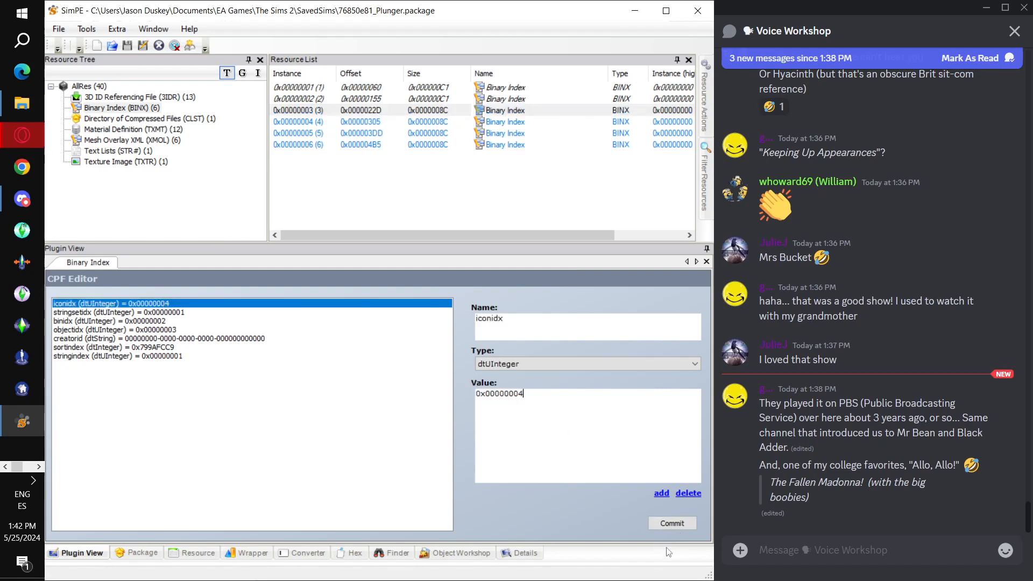
{"action": "left_click", "coordinate": [675, 523]}
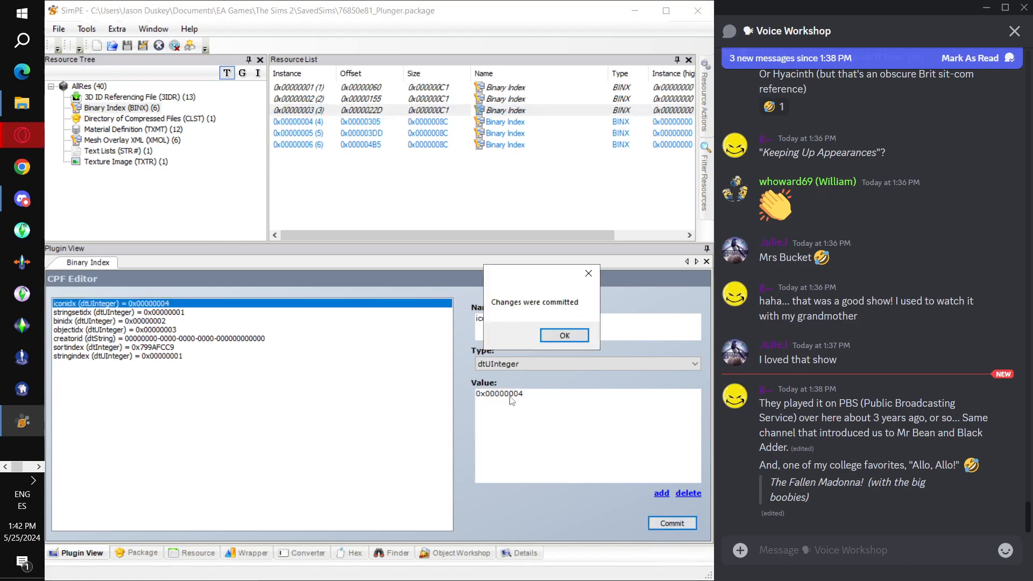
{"action": "left_click", "coordinate": [564, 338]}
Step: Set iconidx to 0x00000004 in the fourth Binary Index resource and commit the change
{"action": "left_click", "coordinate": [425, 126]}
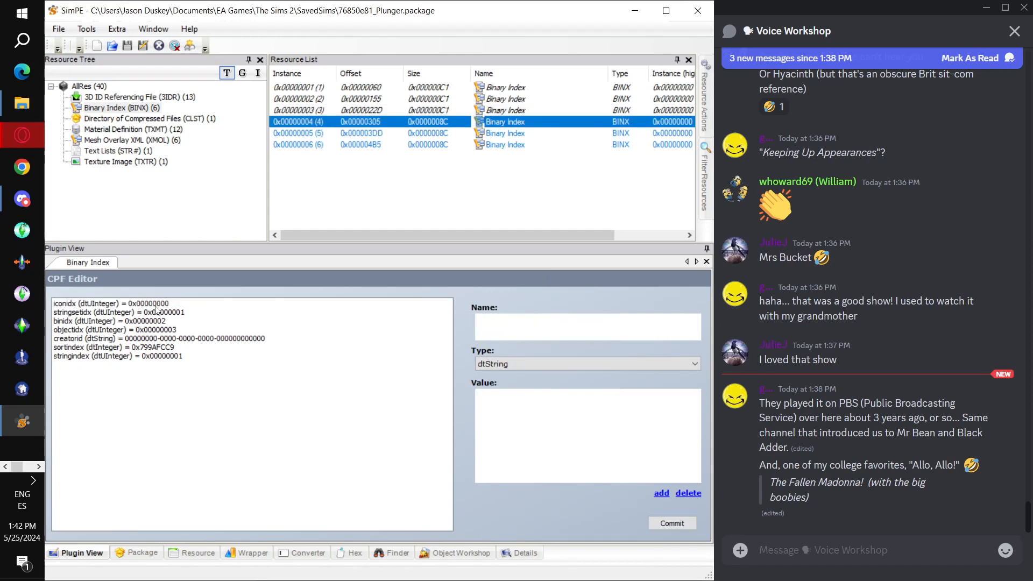
{"action": "left_click", "coordinate": [156, 304]}
{"action": "left_click", "coordinate": [574, 431]}
{"action": "key", "text": "ctrl+a"}
{"action": "type", "text": "0x00000004"}
{"action": "left_click", "coordinate": [672, 523]}
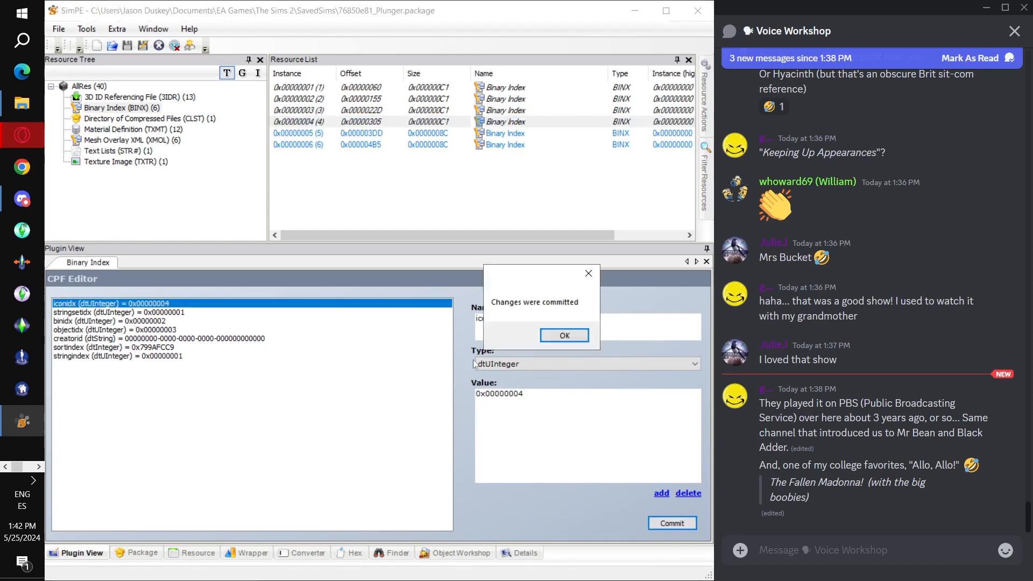
{"action": "left_click", "coordinate": [564, 336]}
Step: Set iconidx to 0x00000004 in the fifth Binary Index resource and commit the change
{"action": "left_click", "coordinate": [416, 134]}
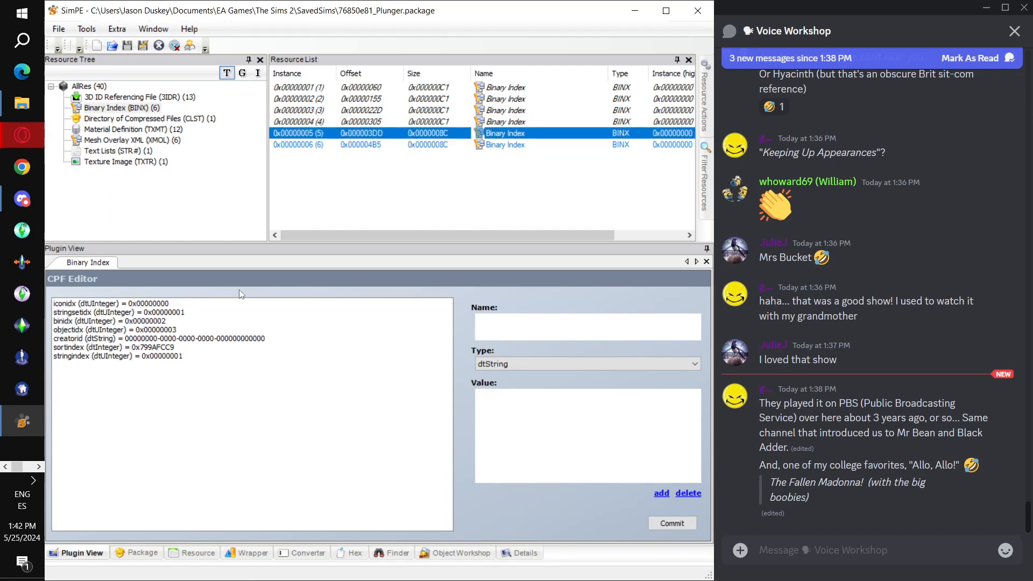
{"action": "left_click", "coordinate": [225, 304]}
{"action": "left_click", "coordinate": [574, 431]}
{"action": "key", "text": "ctrl+a"}
{"action": "type", "text": "0x00000004"}
{"action": "left_click", "coordinate": [672, 523]}
{"action": "left_click", "coordinate": [672, 523]}
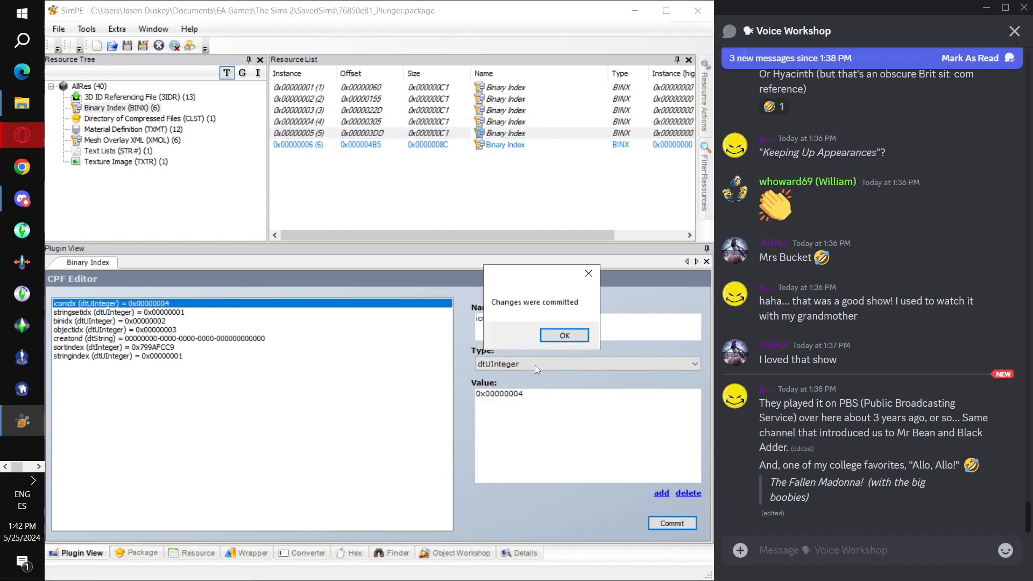
{"action": "left_click", "coordinate": [560, 336]}
Step: Set iconidx to 0x00000004 in the sixth Binary Index resource, commit the change and save the Plunger package
{"action": "left_click", "coordinate": [416, 144]}
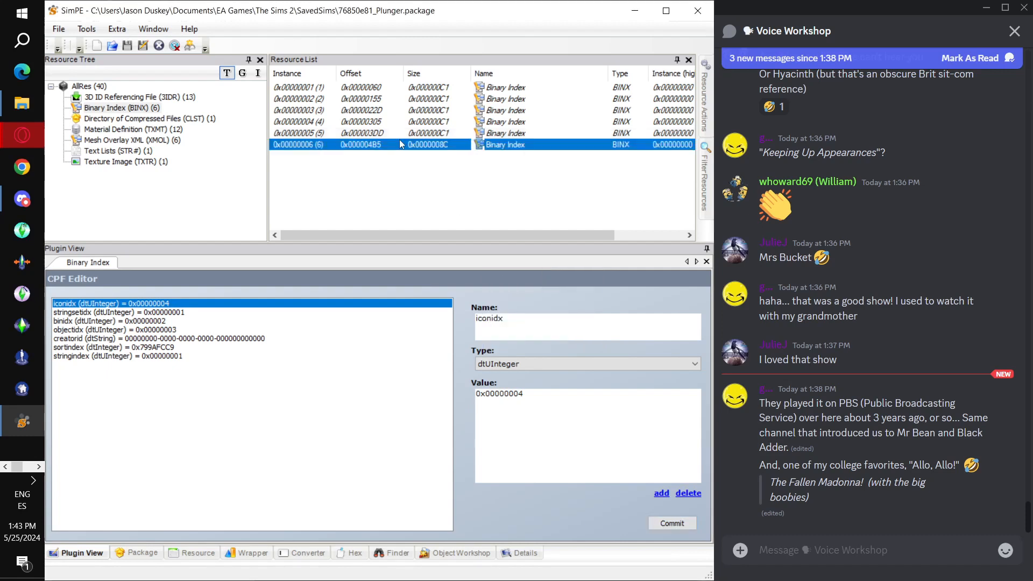
{"action": "left_click", "coordinate": [197, 304]}
{"action": "left_click", "coordinate": [574, 431]}
{"action": "key", "text": "ctrl+a"}
{"action": "type", "text": "0x00000004"}
{"action": "left_click", "coordinate": [672, 523]}
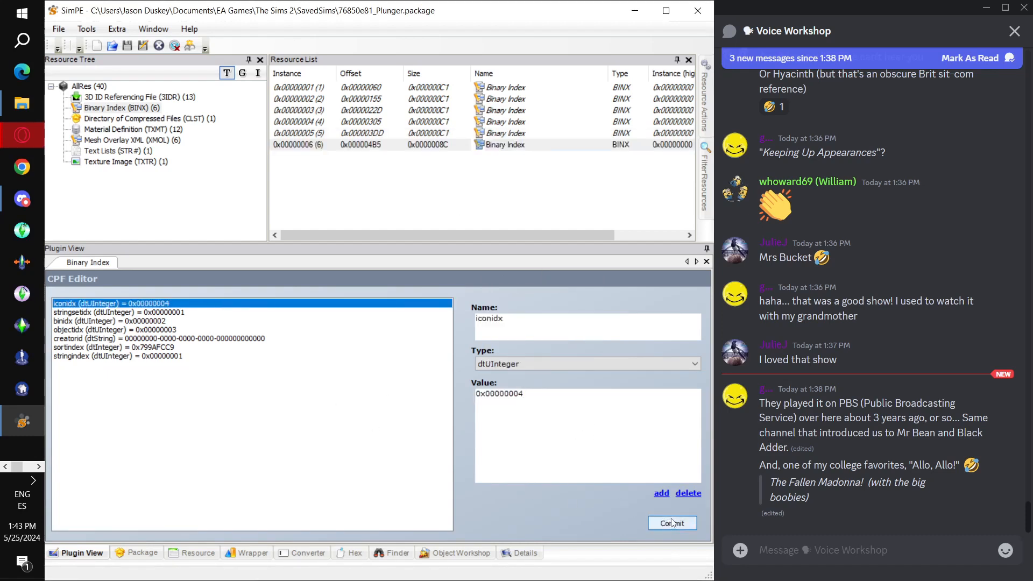
{"action": "left_click", "coordinate": [563, 334]}
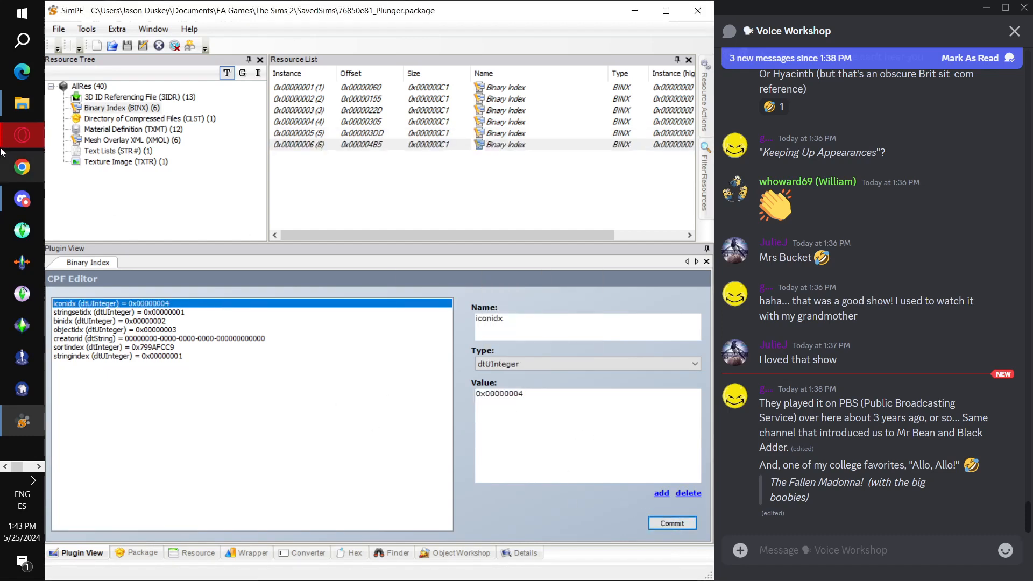
{"action": "left_click", "coordinate": [58, 29]}
{"action": "left_click", "coordinate": [78, 99]}
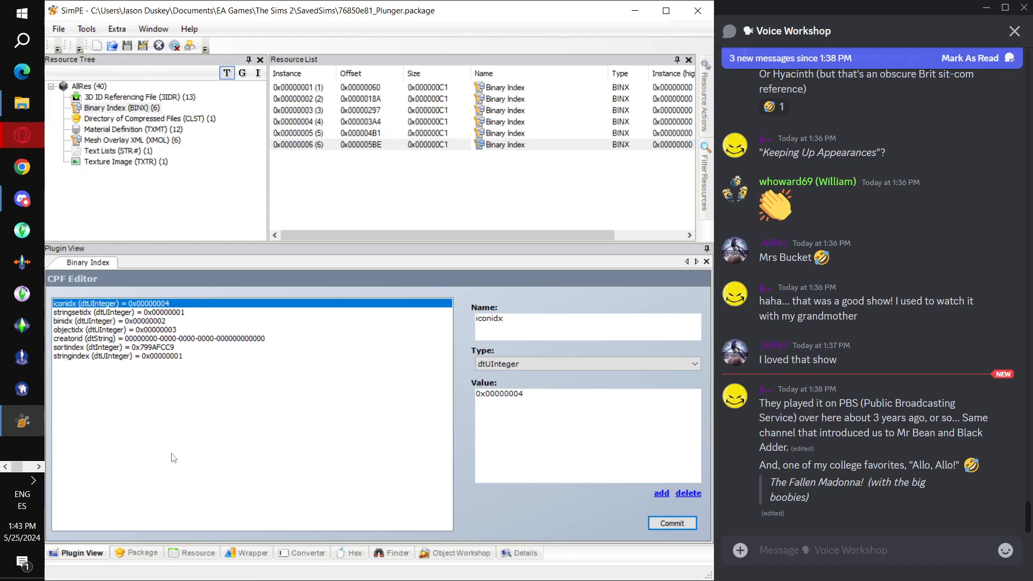
Step: Copy the Group value from the sixth Binary Index's resource information
{"action": "left_click", "coordinate": [201, 560]}
{"action": "left_click_drag", "start_coordinate": [184, 287], "coordinate": [50, 267]}
{"action": "key", "text": "ctrl+c"}
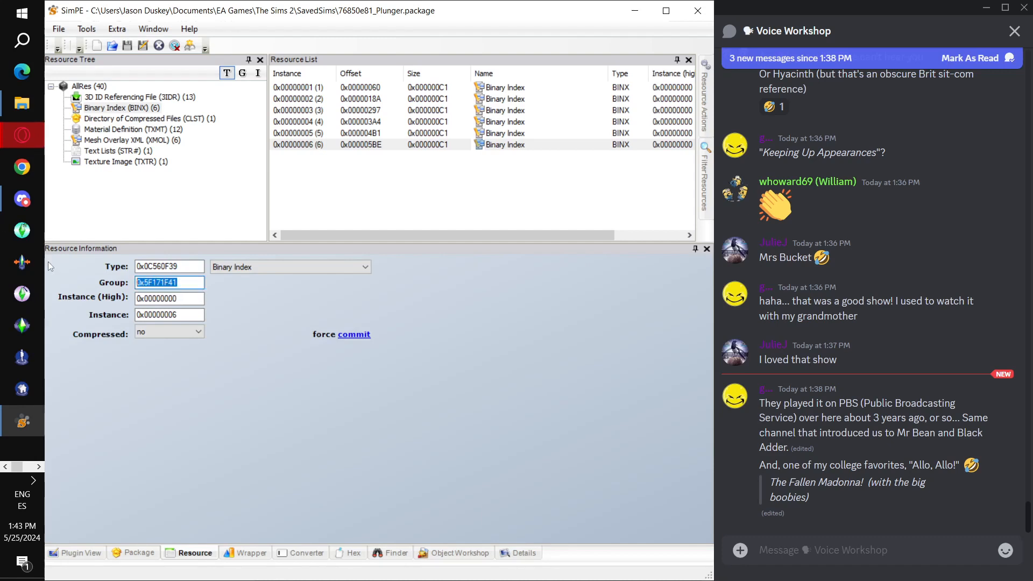
Step: Add the plunger picture from the desktop's Accessorize Your Life folder to the package as a new resource, showing all file types
{"action": "right_click", "coordinate": [452, 144]}
{"action": "left_click", "coordinate": [474, 149]}
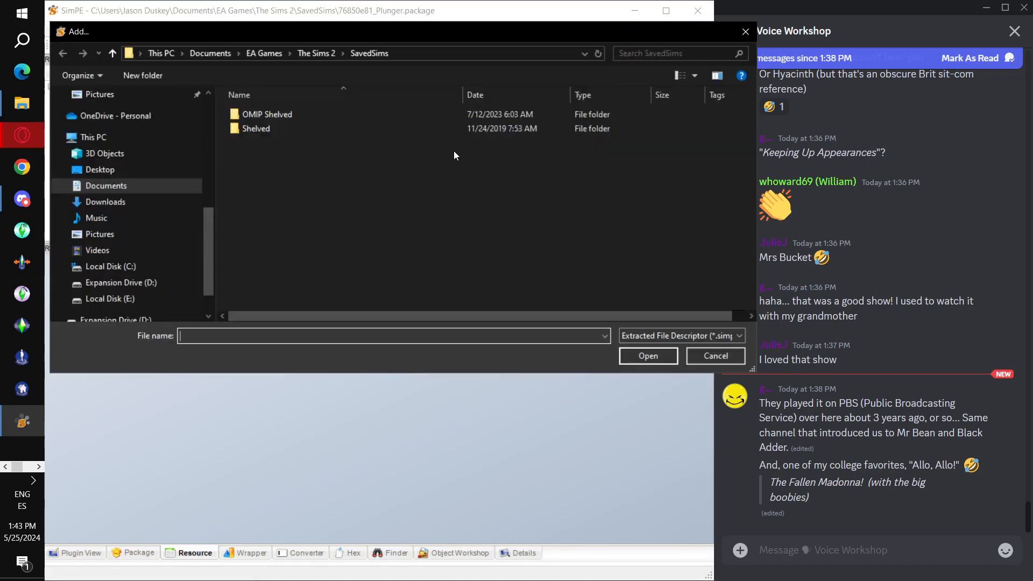
{"action": "scroll", "coordinate": [154, 166], "scroll_direction": "up", "scroll_amount": 3}
{"action": "left_click", "coordinate": [131, 251]}
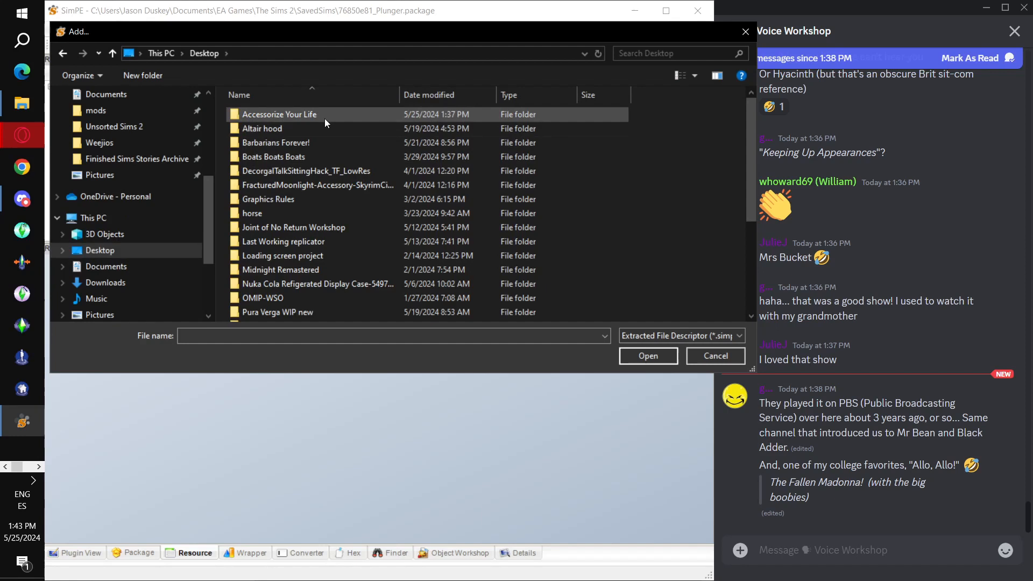
{"action": "double_click", "coordinate": [324, 118]}
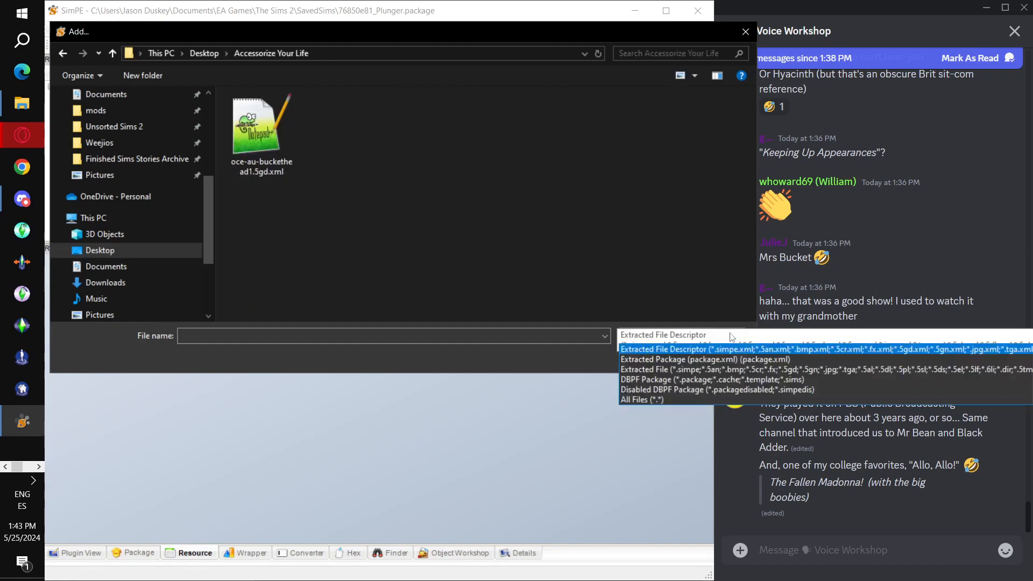
{"action": "left_click", "coordinate": [708, 399]}
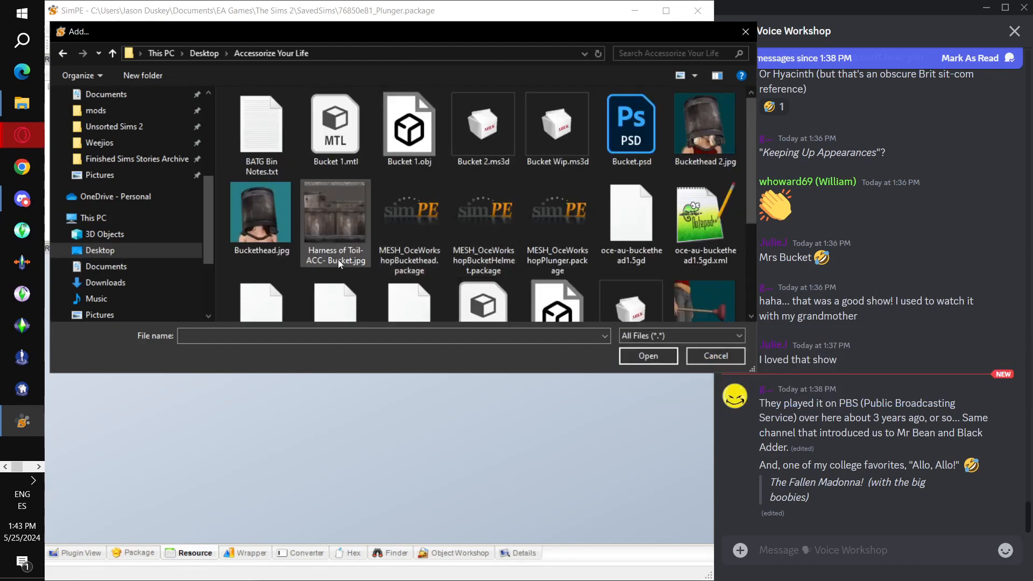
{"action": "double_click", "coordinate": [709, 302]}
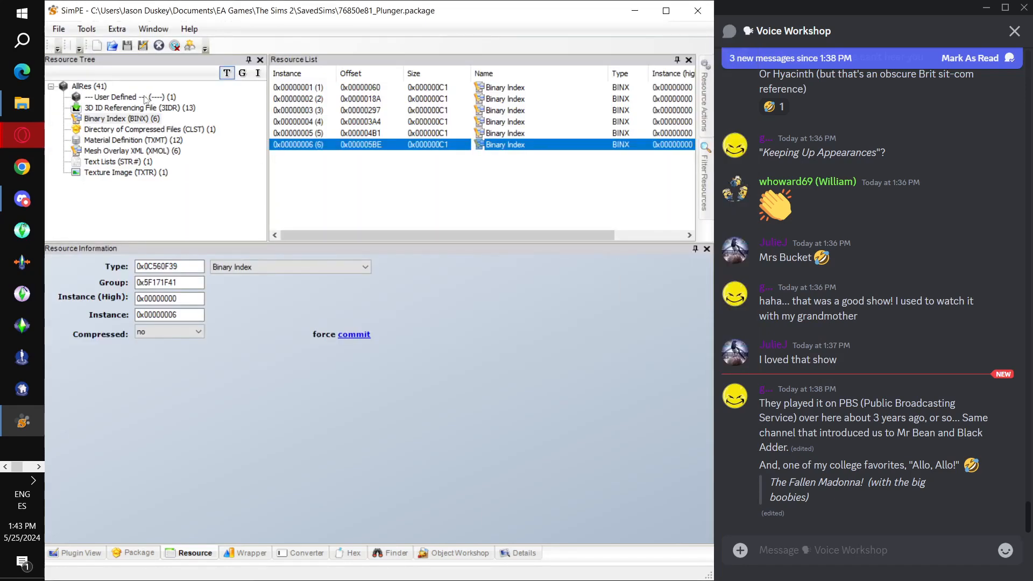
Step: Set the added resource's Group to the copied value 0x5F171F41 and its type to jpg/tga/png Image
{"action": "left_click", "coordinate": [145, 100]}
{"action": "left_click", "coordinate": [305, 91]}
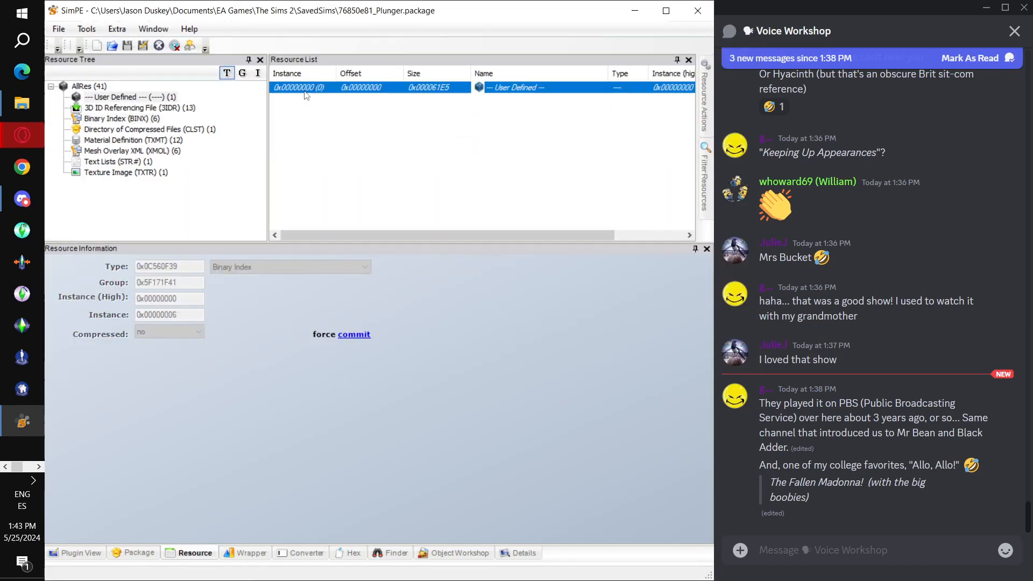
{"action": "left_click_drag", "start_coordinate": [186, 284], "coordinate": [121, 288]}
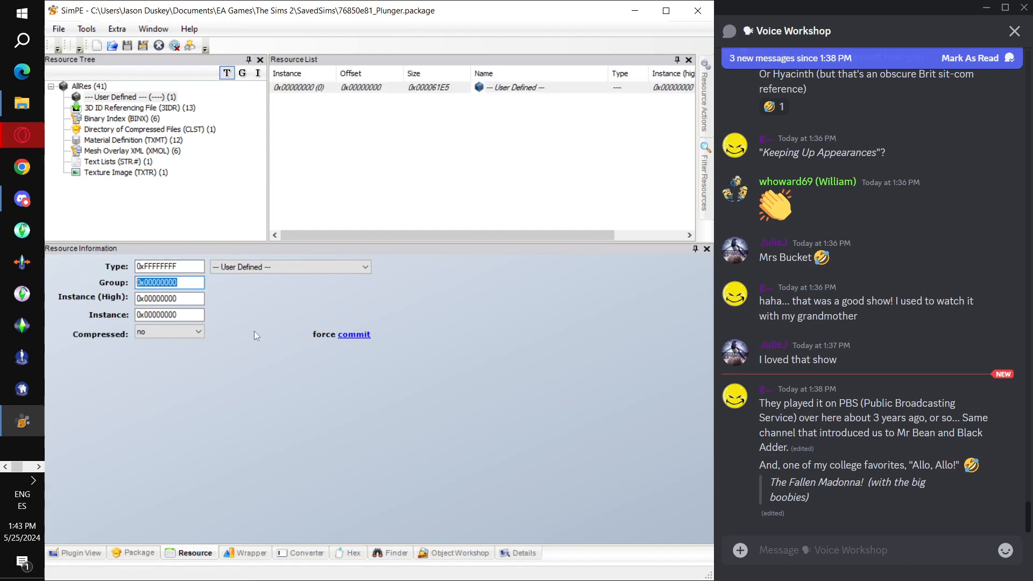
{"action": "key", "text": "ctrl+v"}
{"action": "left_click", "coordinate": [290, 268]}
{"action": "scroll", "coordinate": [320, 349], "scroll_direction": "down", "scroll_amount": 1}
{"action": "scroll", "coordinate": [318, 345], "scroll_direction": "down", "scroll_amount": 15}
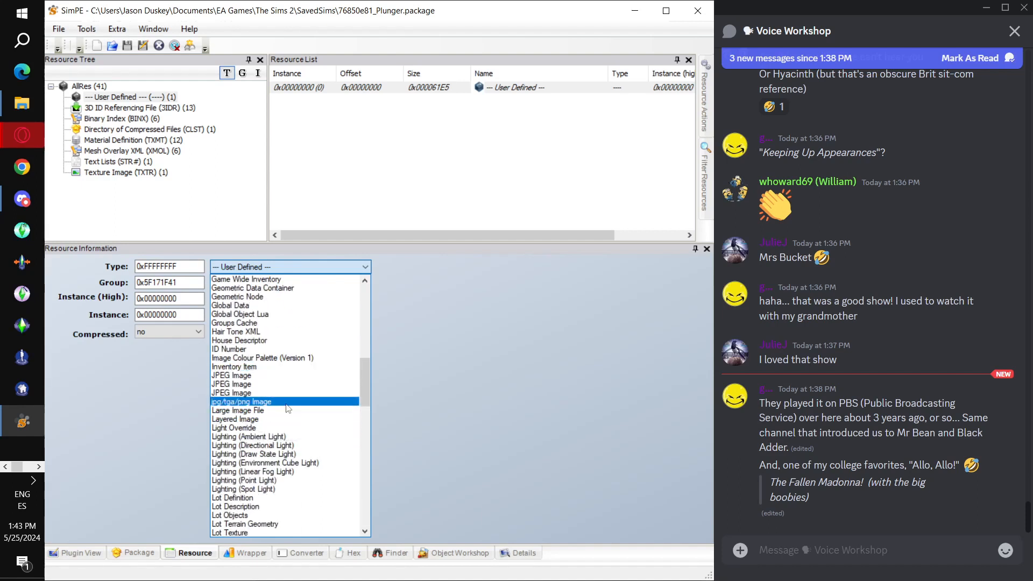
{"action": "left_click", "coordinate": [288, 409]}
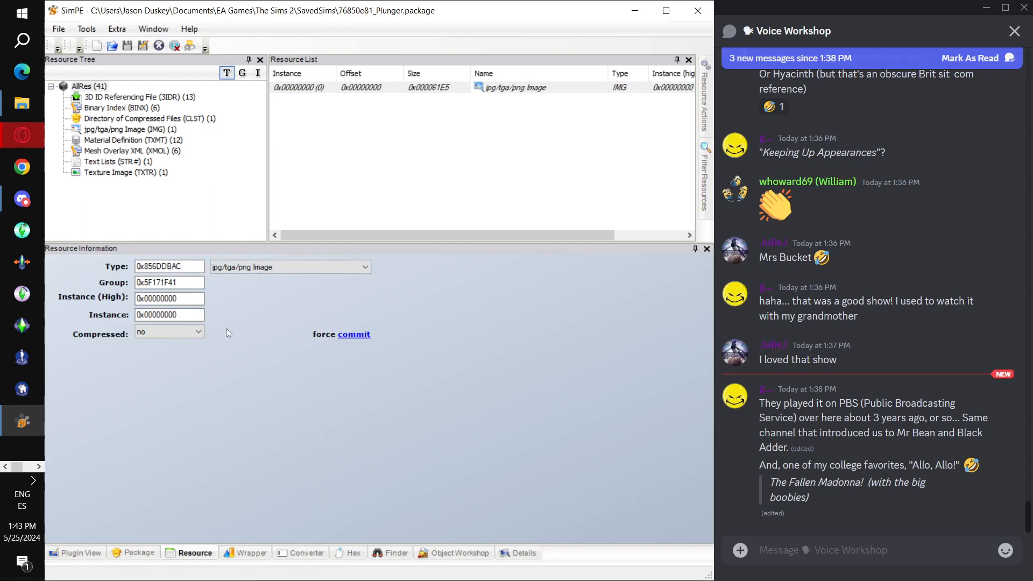
Step: Clone the jpg/tga/png Image resource until the package contains six copies
{"action": "left_click", "coordinate": [337, 89]}
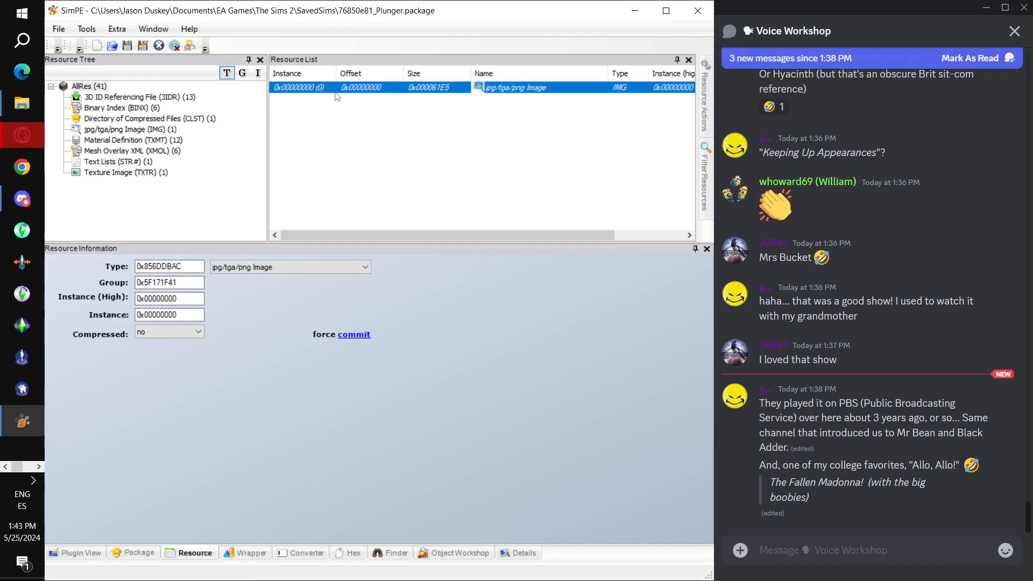
{"action": "right_click", "coordinate": [334, 88]}
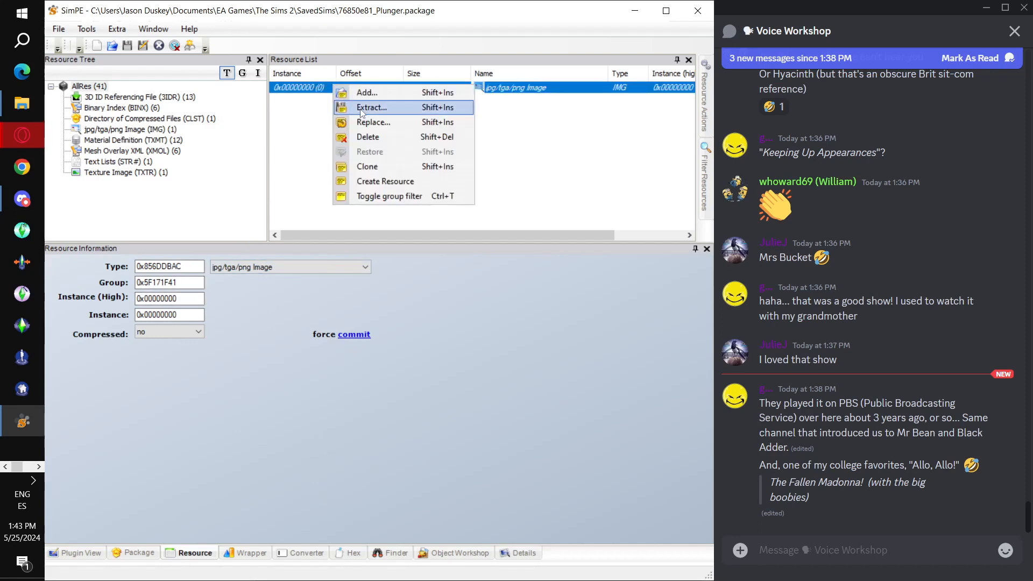
{"action": "left_click", "coordinate": [368, 167]}
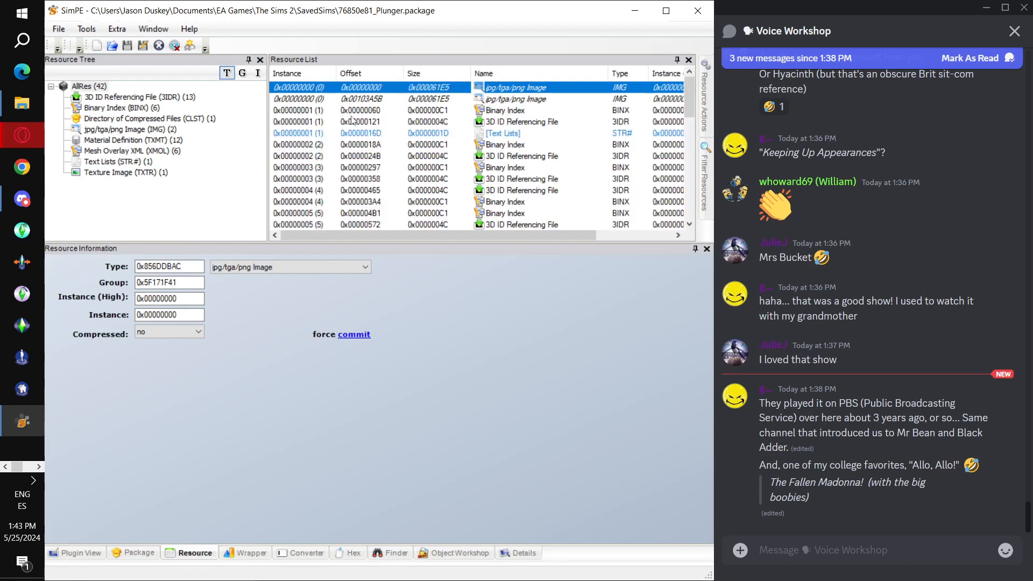
{"action": "left_click", "coordinate": [155, 132]}
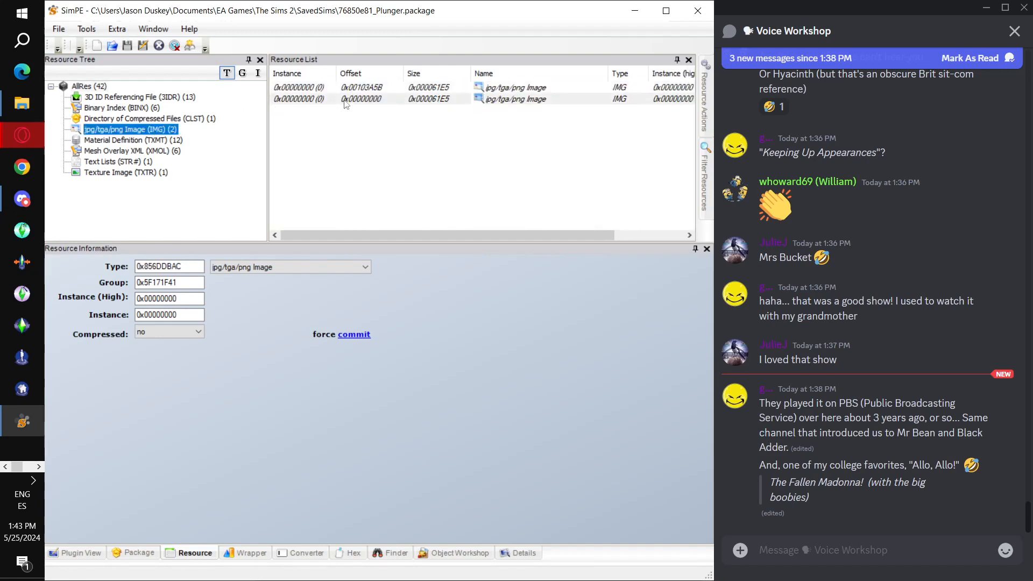
{"action": "left_click", "coordinate": [344, 89]}
{"action": "left_click", "coordinate": [347, 99], "text": "shift"}
{"action": "right_click", "coordinate": [349, 100]}
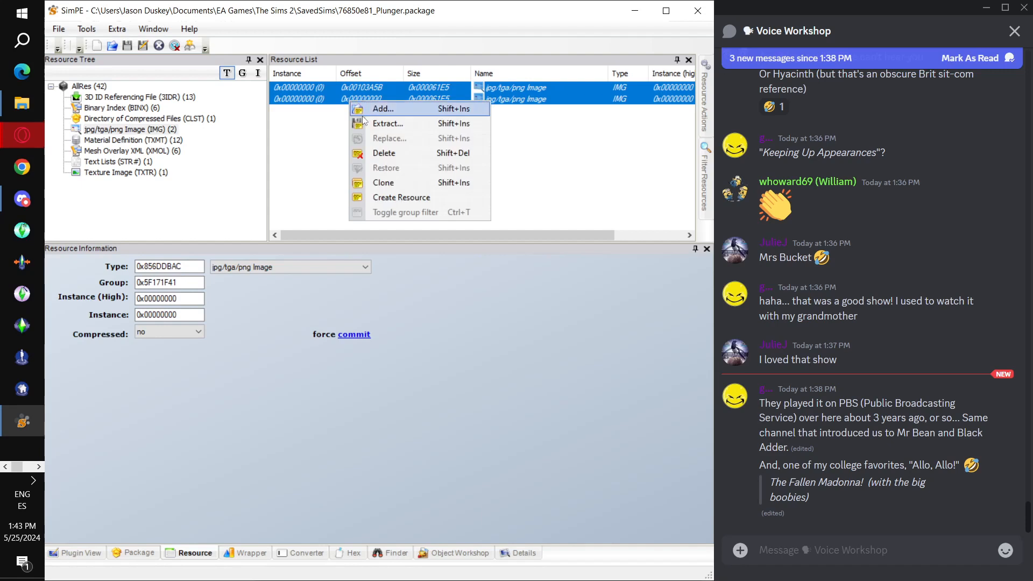
{"action": "left_click", "coordinate": [396, 183]}
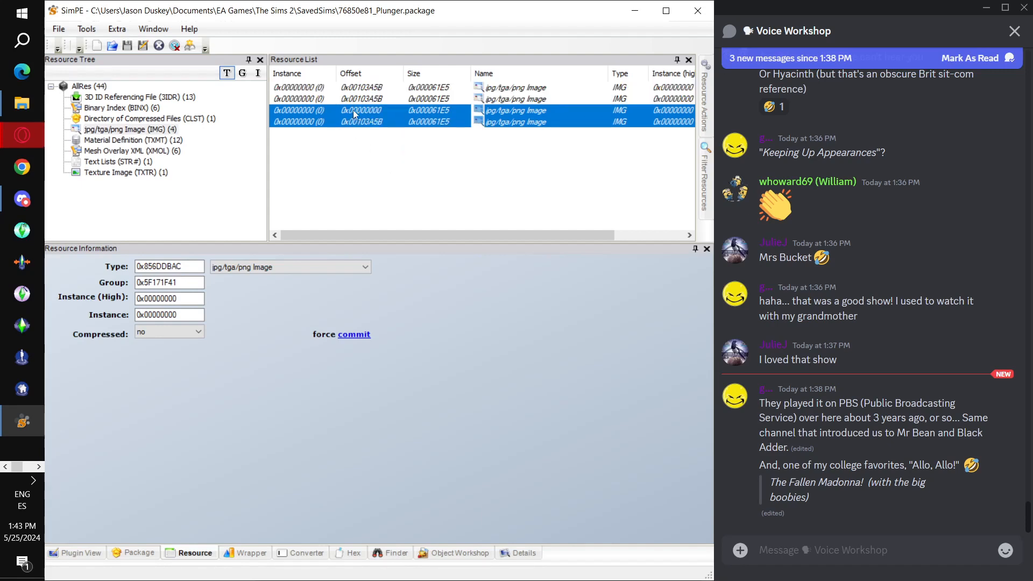
{"action": "right_click", "coordinate": [355, 114]}
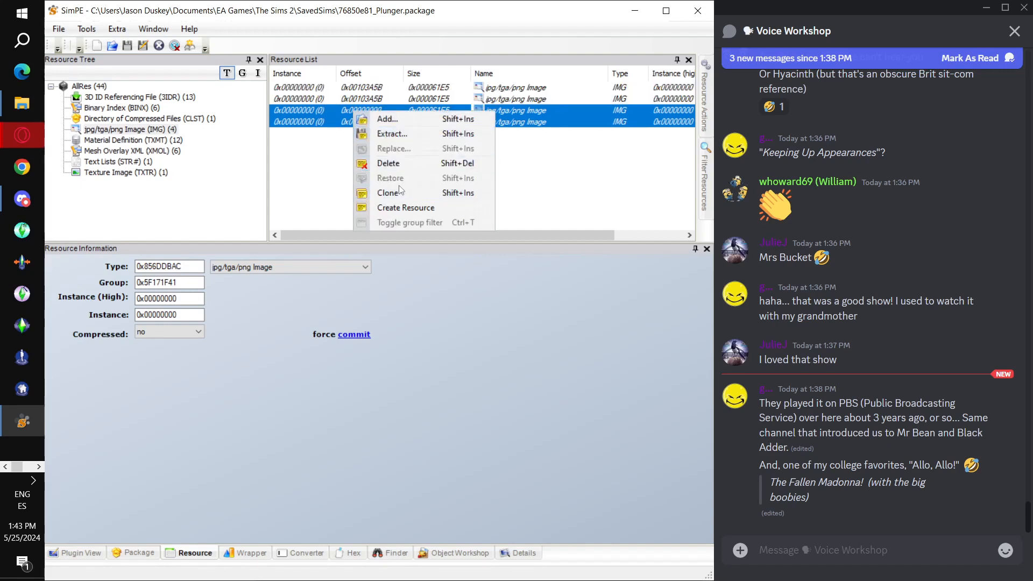
{"action": "left_click", "coordinate": [397, 188]}
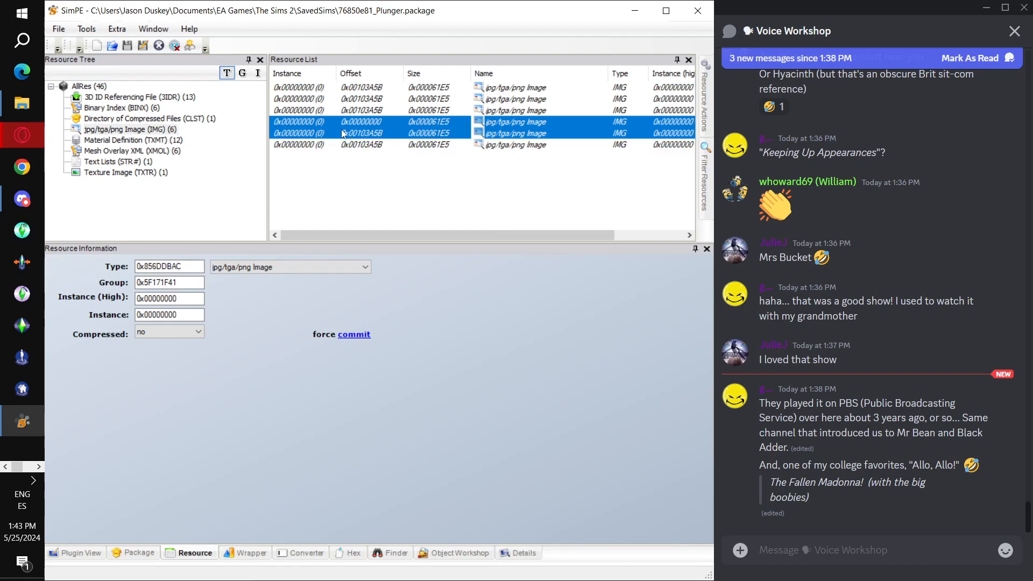
Step: Set the Instance of the first three image resources to 0x00000001, 0x00000002 and 0x00000003 in list order
{"action": "left_click", "coordinate": [316, 89]}
{"action": "left_click", "coordinate": [189, 315]}
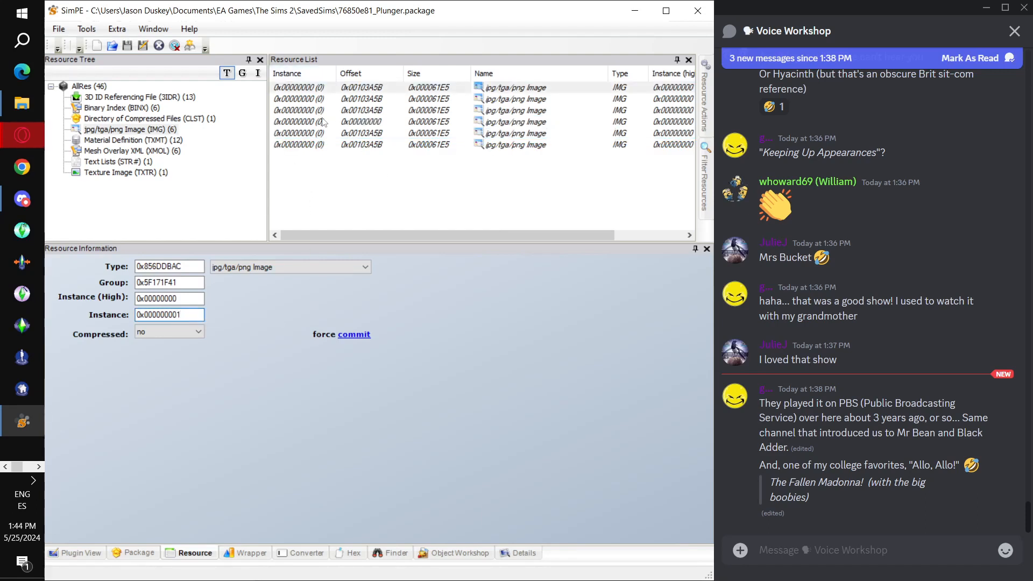
{"action": "left_click", "coordinate": [317, 101]}
{"action": "left_click", "coordinate": [185, 315]}
{"action": "type", "text": "2"}
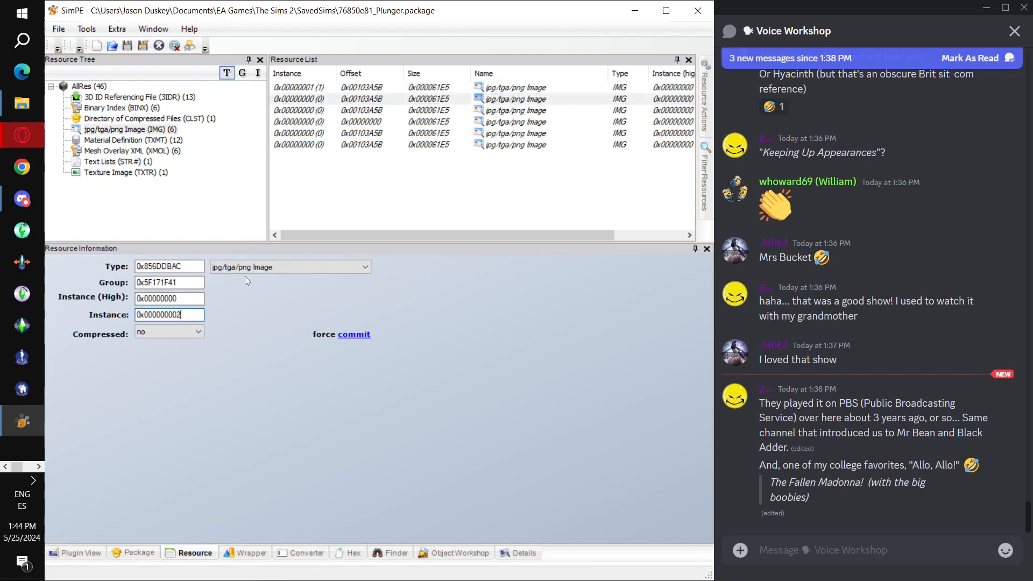
{"action": "left_click", "coordinate": [321, 111]}
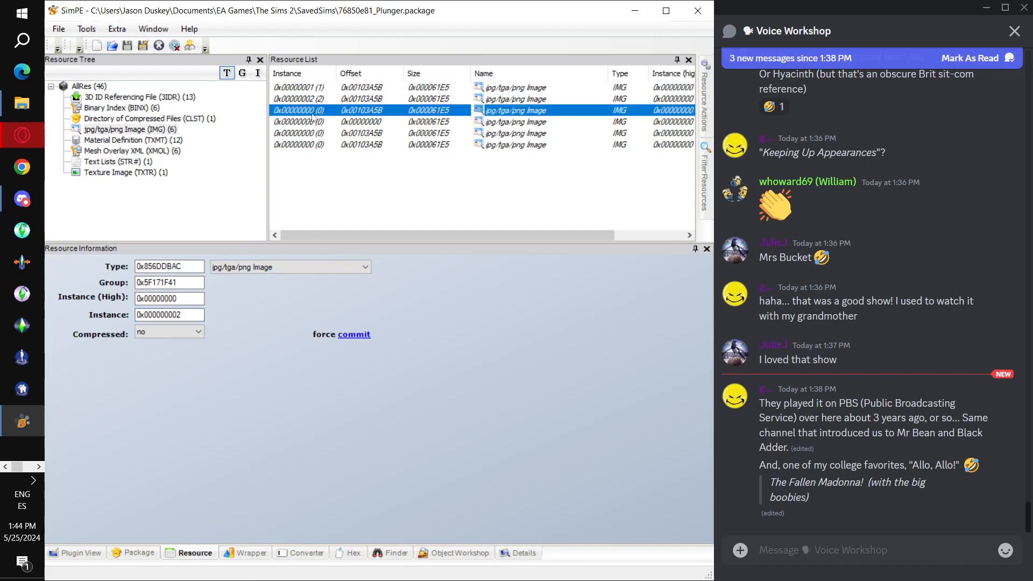
{"action": "left_click", "coordinate": [191, 317]}
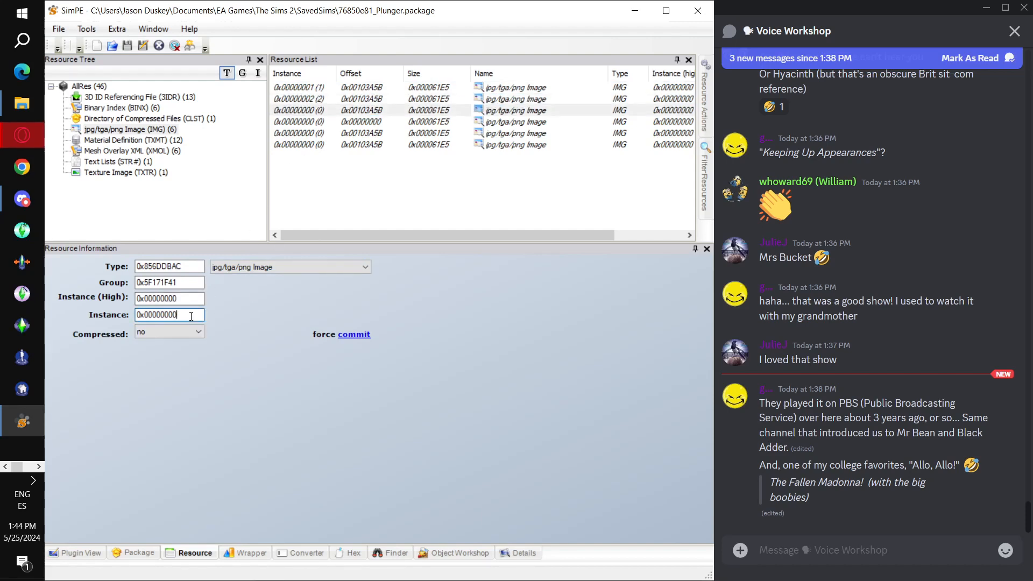
Step: Set the Instance of the last three image resources to 0x00000004, 0x00000005 and 0x00000006 in list order
{"action": "left_click", "coordinate": [317, 124]}
{"action": "left_click", "coordinate": [189, 315]}
{"action": "type", "text": "4"}
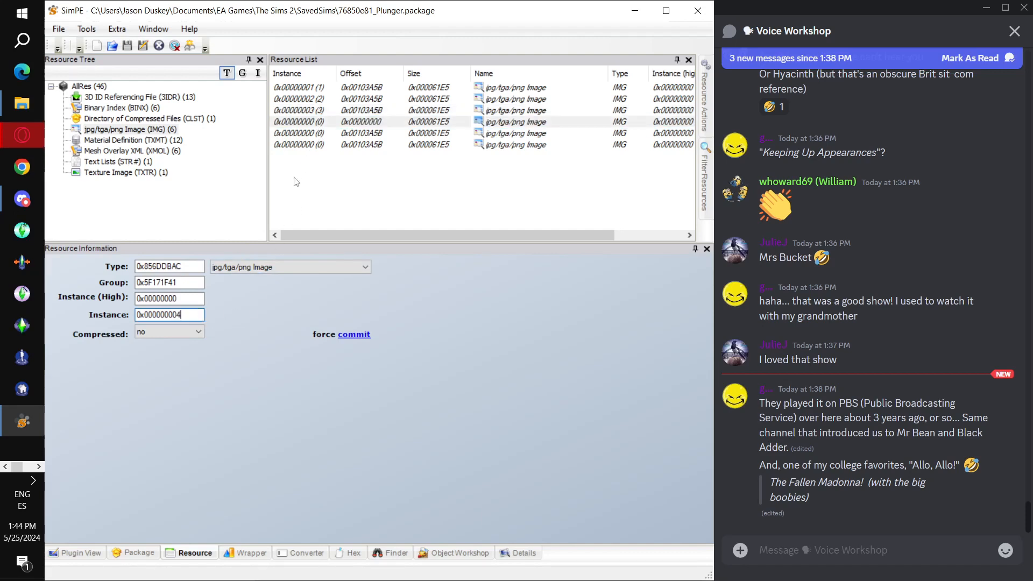
{"action": "left_click", "coordinate": [304, 143]}
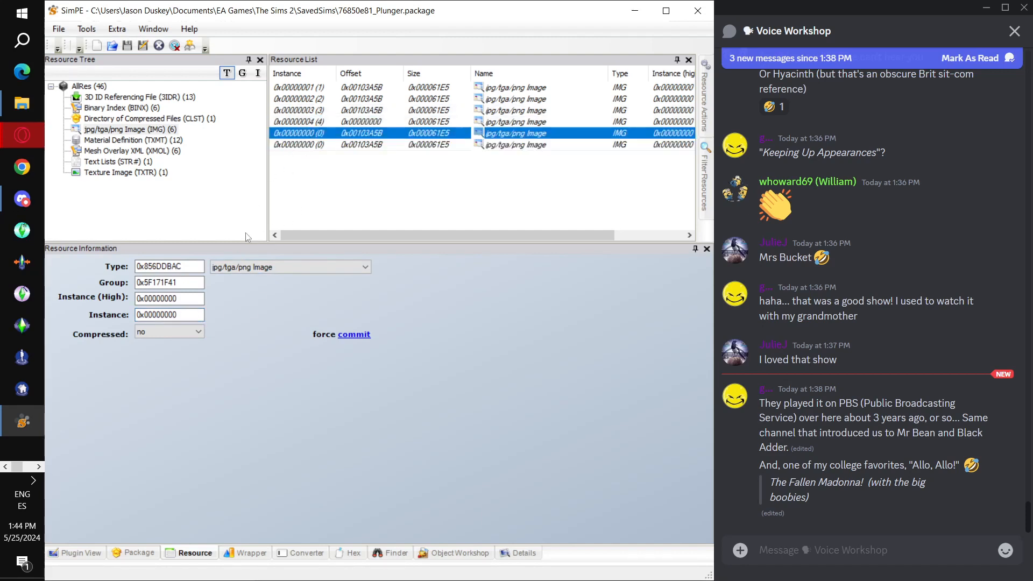
{"action": "left_click", "coordinate": [189, 315]}
{"action": "type", "text": "5"}
{"action": "left_click", "coordinate": [296, 146]}
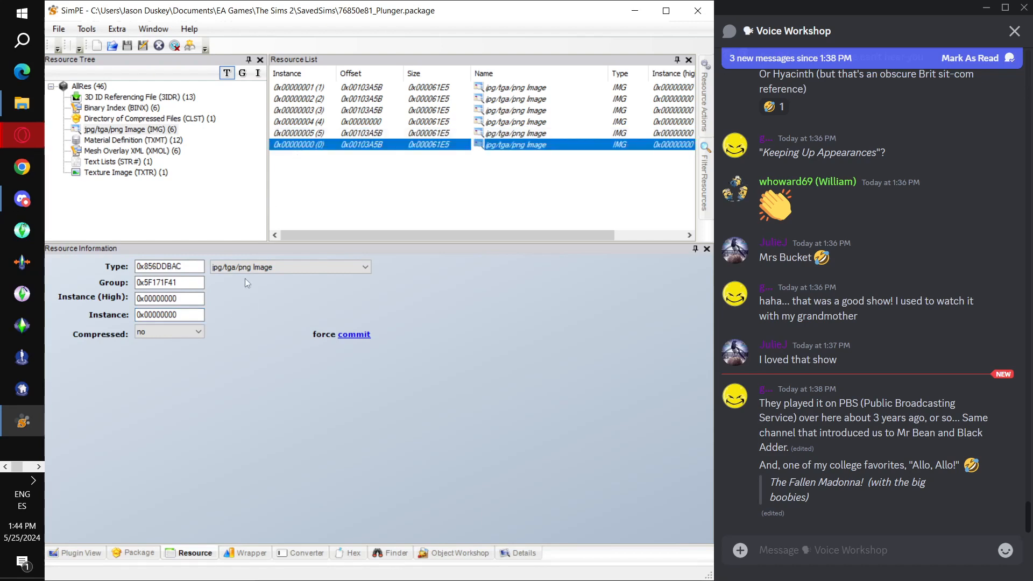
{"action": "left_click", "coordinate": [191, 315]}
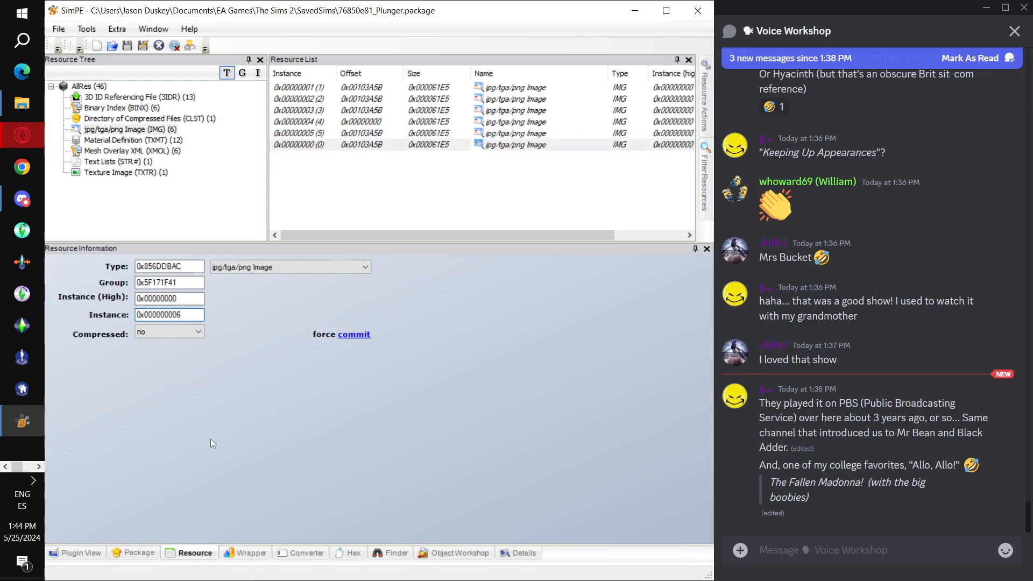
Step: Preview the picture in the numbered image resources and save the Plunger package
{"action": "left_click", "coordinate": [353, 111]}
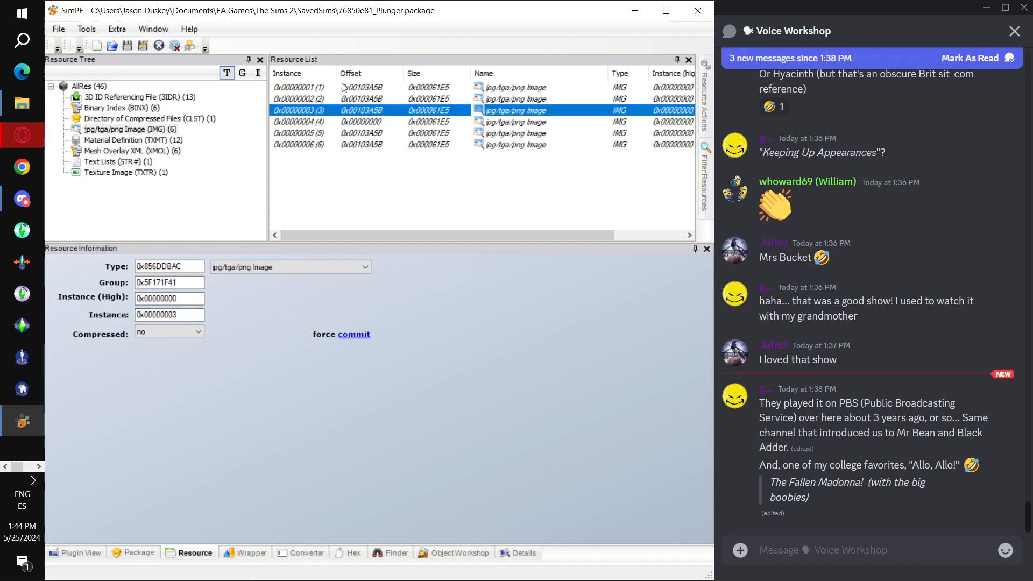
{"action": "left_click", "coordinate": [81, 555]}
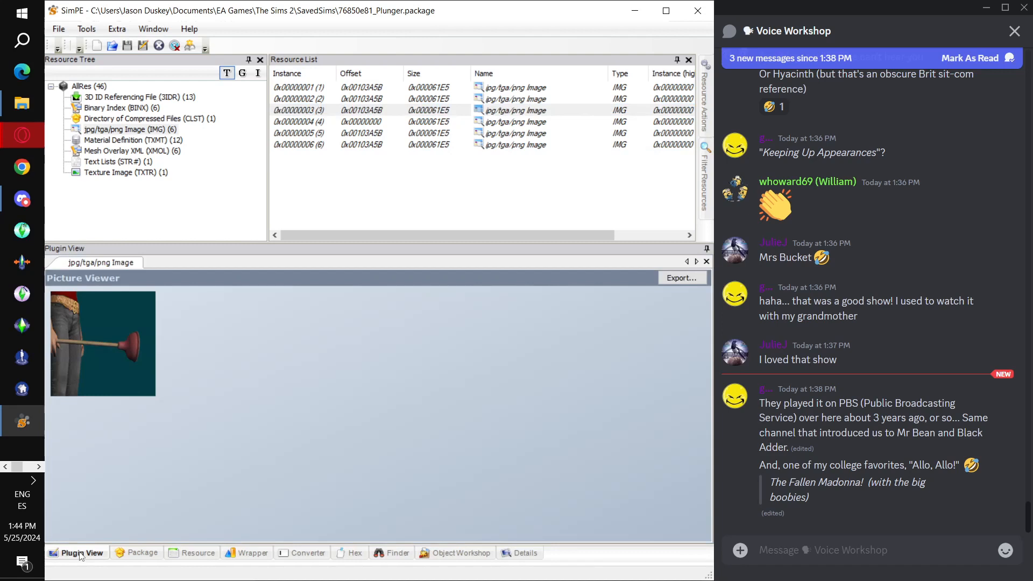
{"action": "left_click", "coordinate": [366, 109]}
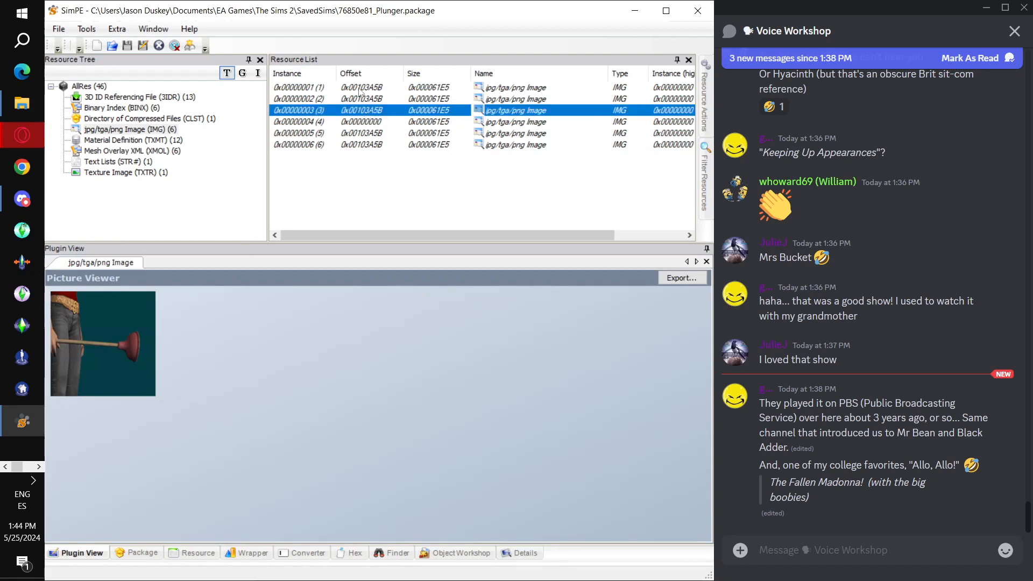
{"action": "left_click", "coordinate": [353, 128]}
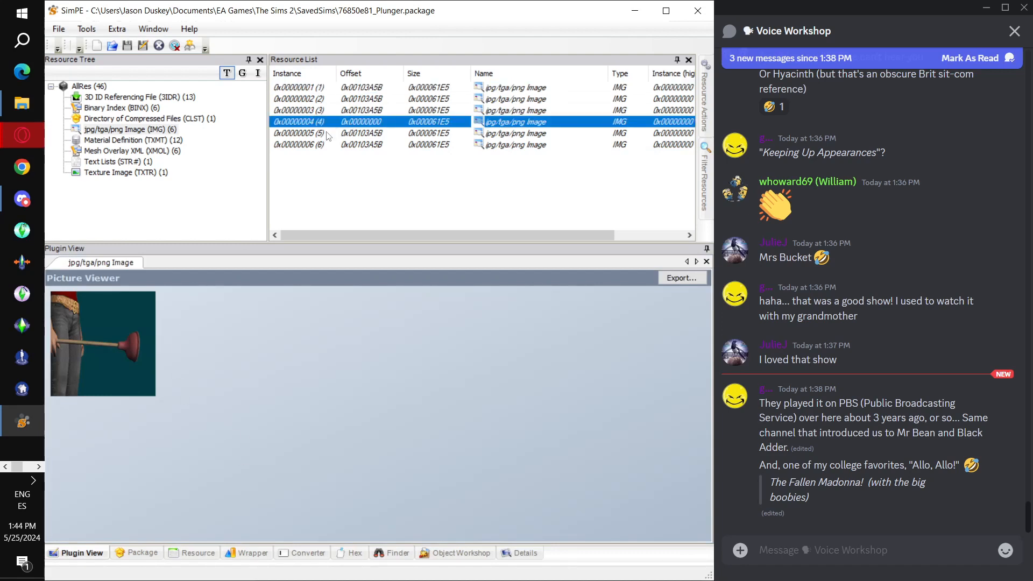
{"action": "left_click", "coordinate": [58, 28]}
{"action": "left_click", "coordinate": [86, 102]}
Step: Add the jpg/tga/png Image reference with instance 00000001 to the 3D ID Referencing File 0x00000001 and commit it
{"action": "left_click", "coordinate": [180, 99]}
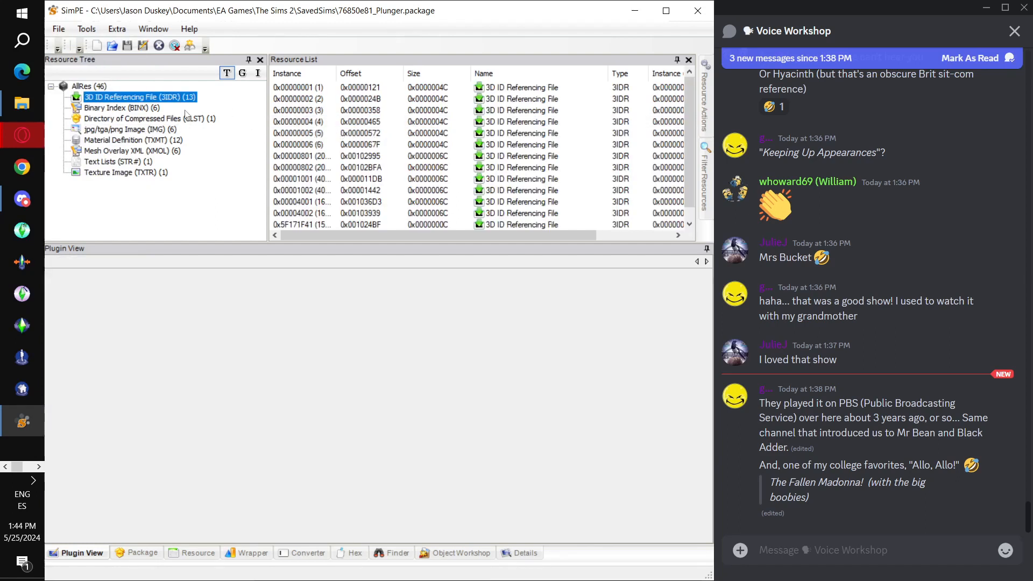
{"action": "left_click", "coordinate": [311, 88]}
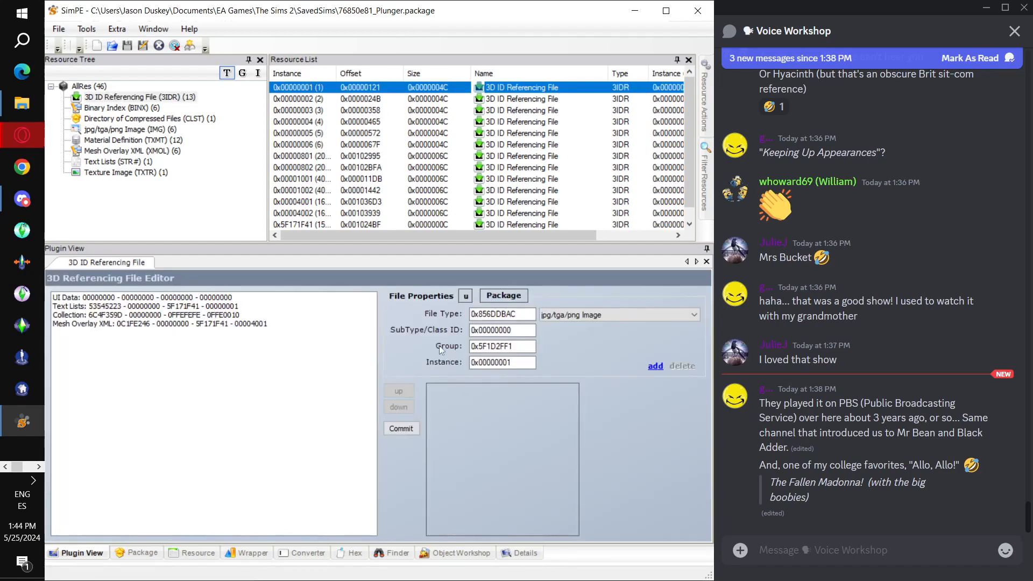
{"action": "left_click", "coordinate": [505, 296]}
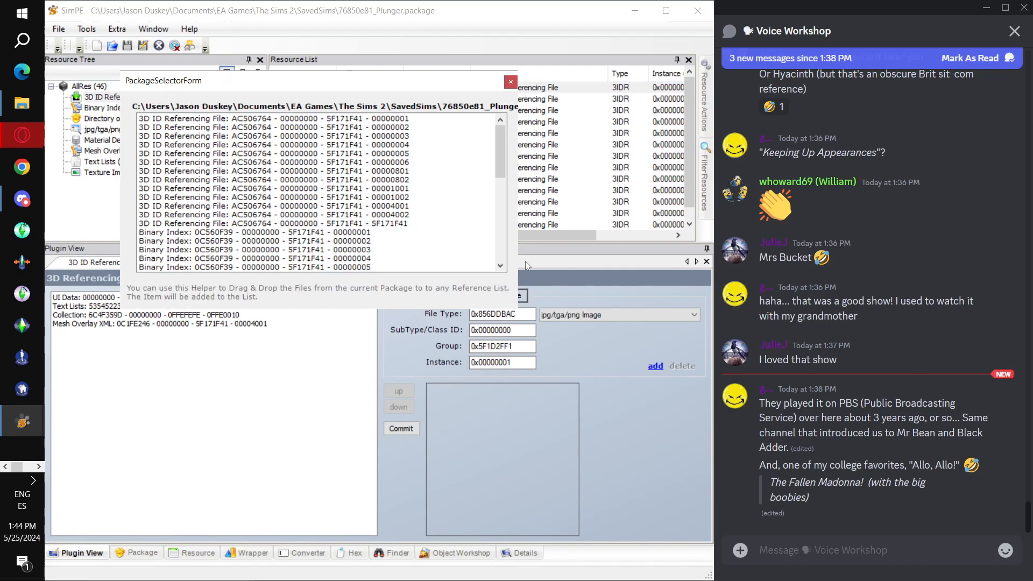
{"action": "left_click_drag", "start_coordinate": [383, 82], "coordinate": [869, 210]}
{"action": "scroll", "coordinate": [770, 327], "scroll_direction": "down", "scroll_amount": 6}
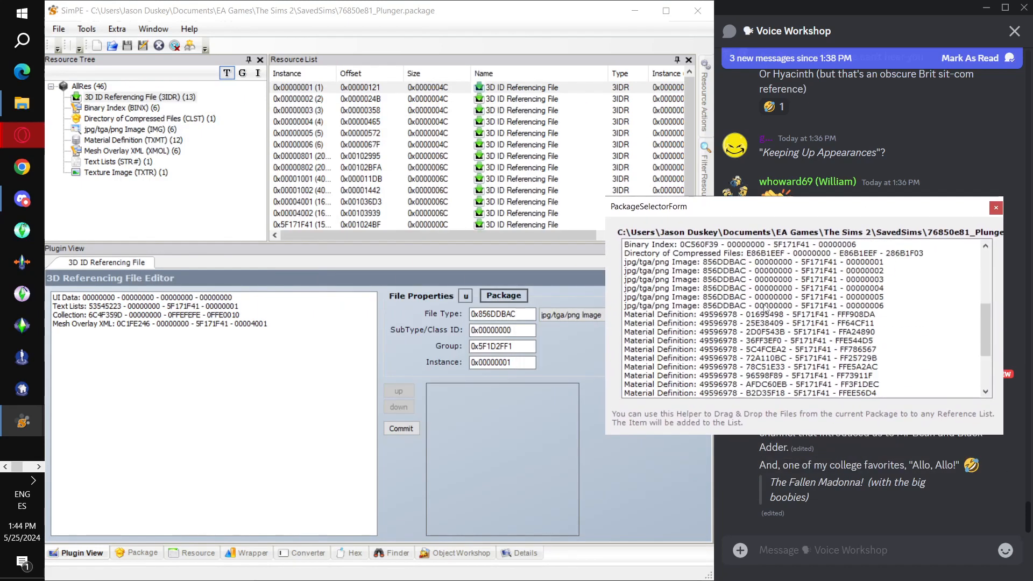
{"action": "left_click", "coordinate": [688, 265]}
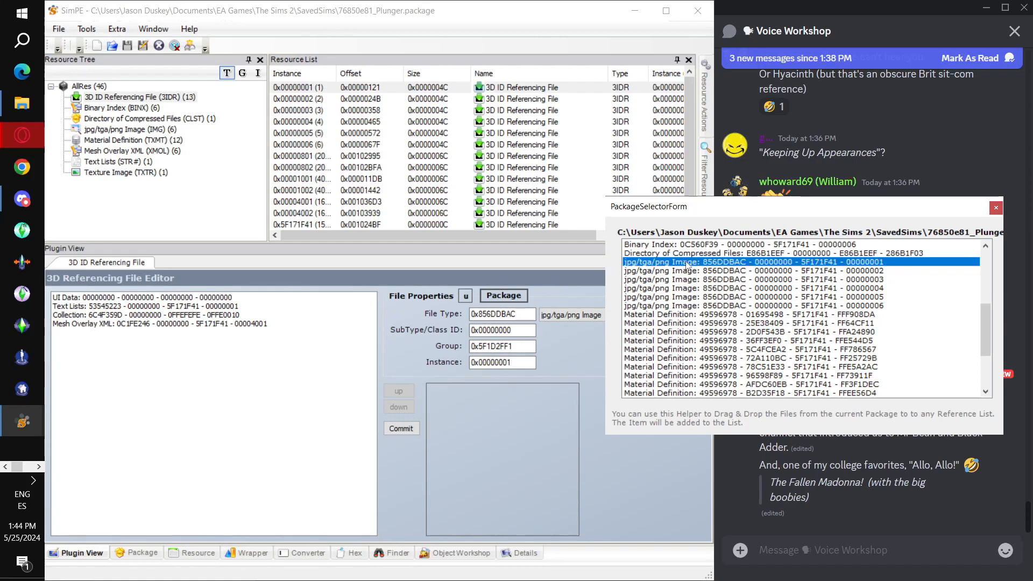
{"action": "left_click_drag", "start_coordinate": [688, 264], "coordinate": [163, 354]}
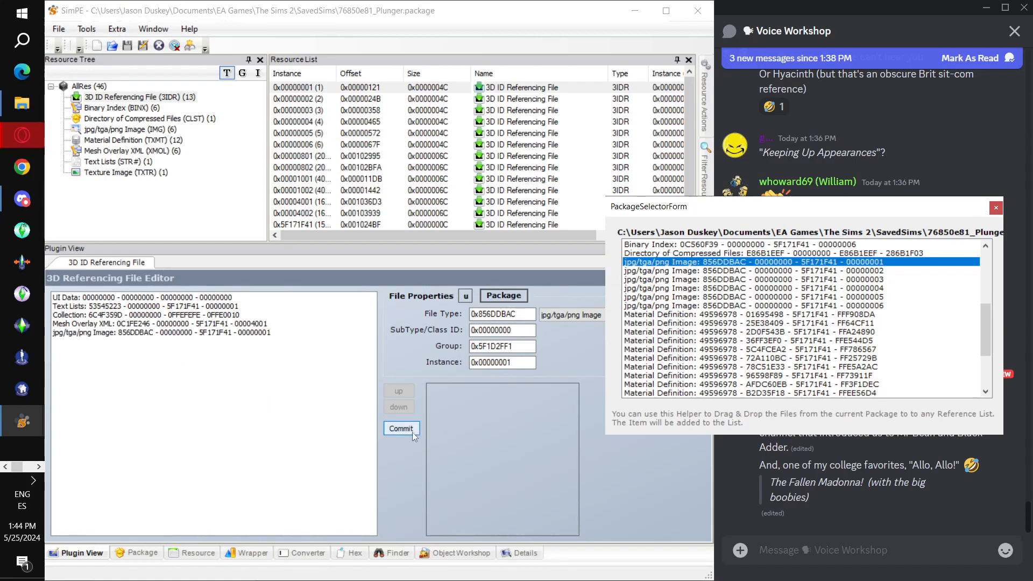
{"action": "left_click", "coordinate": [412, 429]}
{"action": "left_click", "coordinate": [558, 338]}
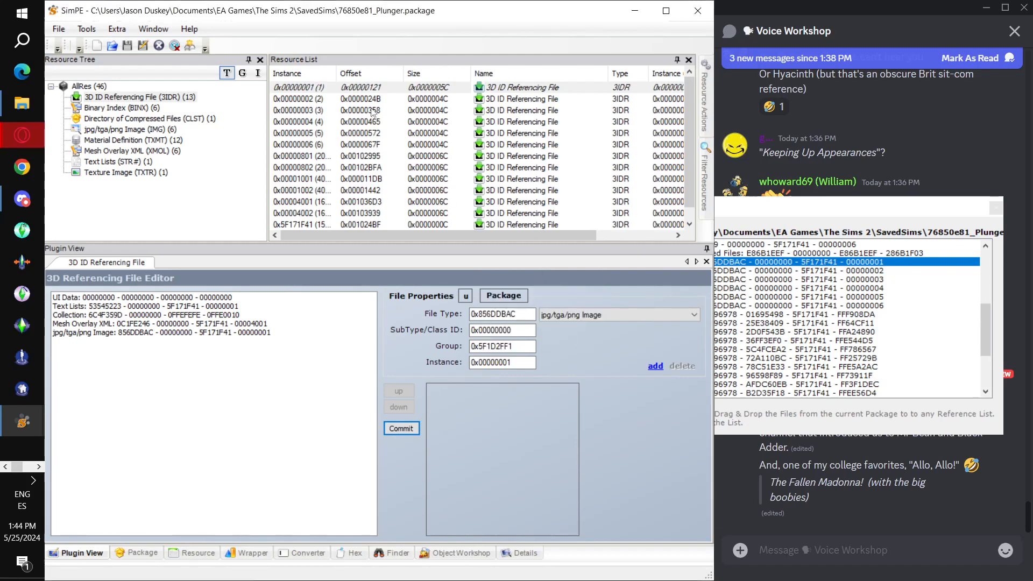
Step: Add the instance 00000002 image reference to the 3D ID Referencing File 0x00000002 and commit it
{"action": "left_click", "coordinate": [325, 98]}
{"action": "left_click", "coordinate": [803, 273]}
{"action": "left_click_drag", "start_coordinate": [782, 270], "coordinate": [226, 377]}
{"action": "left_click", "coordinate": [402, 429]}
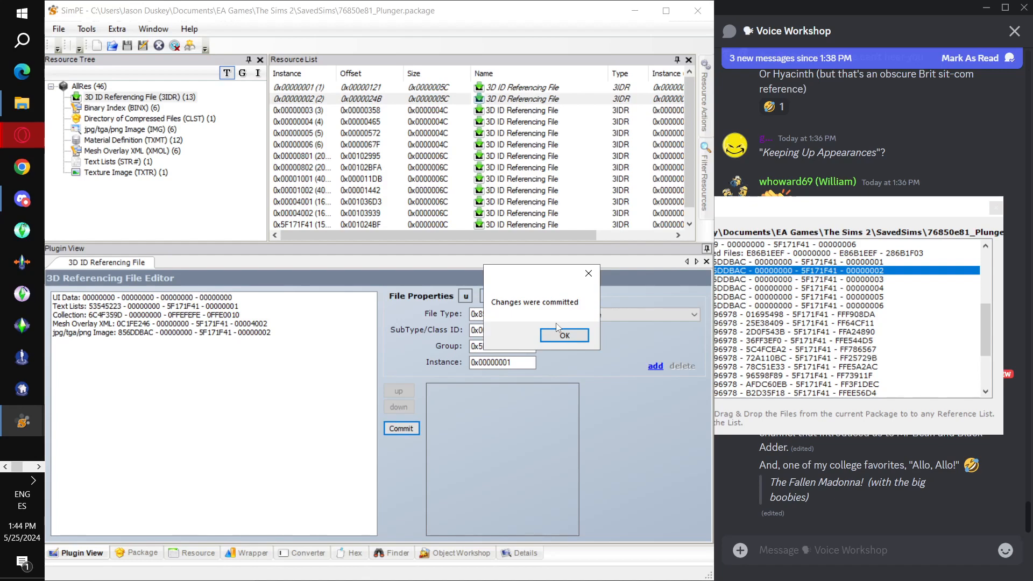
{"action": "left_click", "coordinate": [563, 335]}
Step: Add the instance 00000003 image reference to the 3D ID Referencing File 0x00000003 and commit it
{"action": "left_click", "coordinate": [343, 114]}
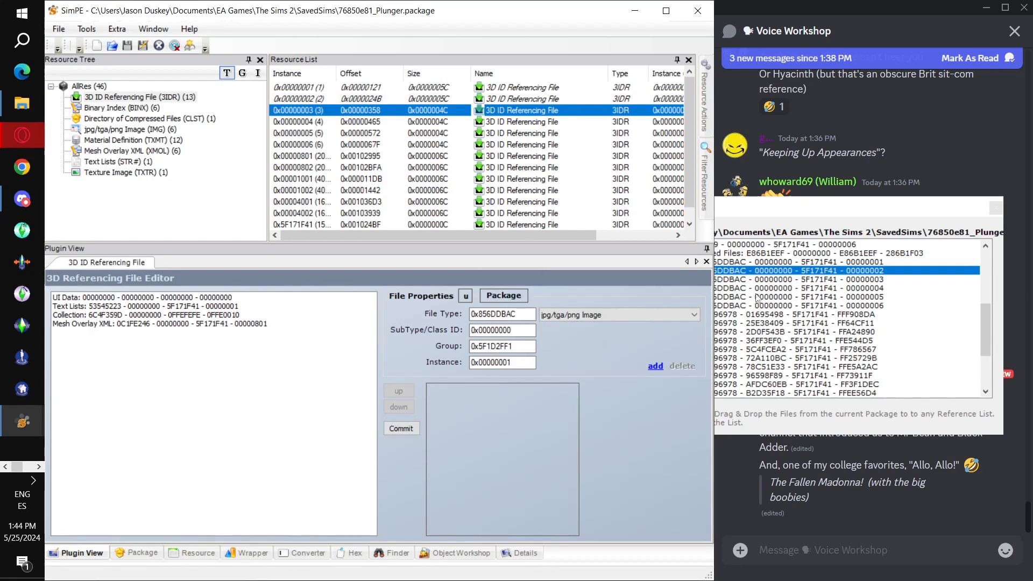
{"action": "left_click", "coordinate": [799, 279]}
{"action": "left_click_drag", "start_coordinate": [734, 280], "coordinate": [247, 389]}
{"action": "left_click", "coordinate": [402, 429]}
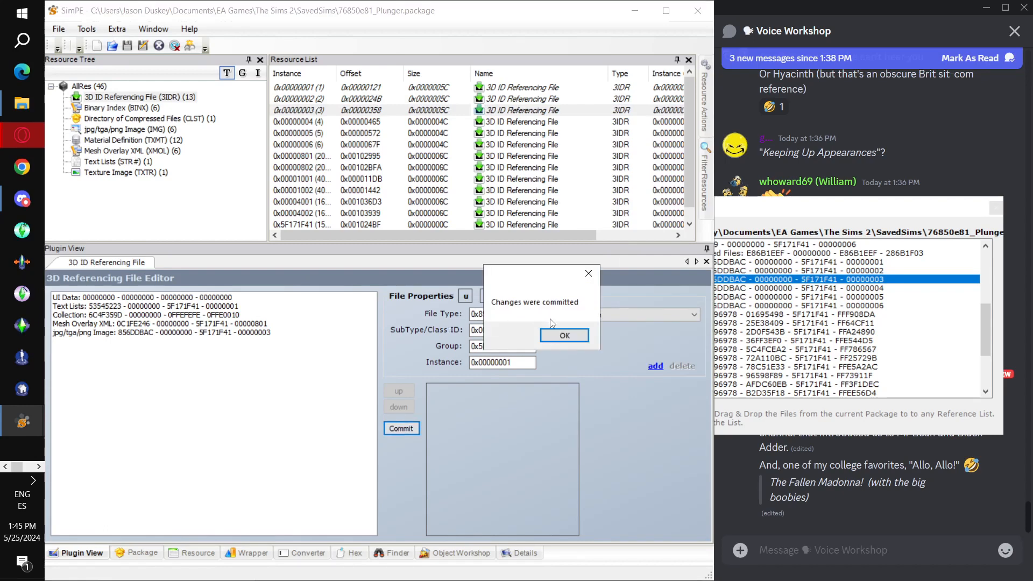
{"action": "left_click", "coordinate": [559, 335]}
Step: Add the instance 00000004 image reference to the 3D ID Referencing File 0x00000004 and commit it
{"action": "left_click", "coordinate": [314, 123]}
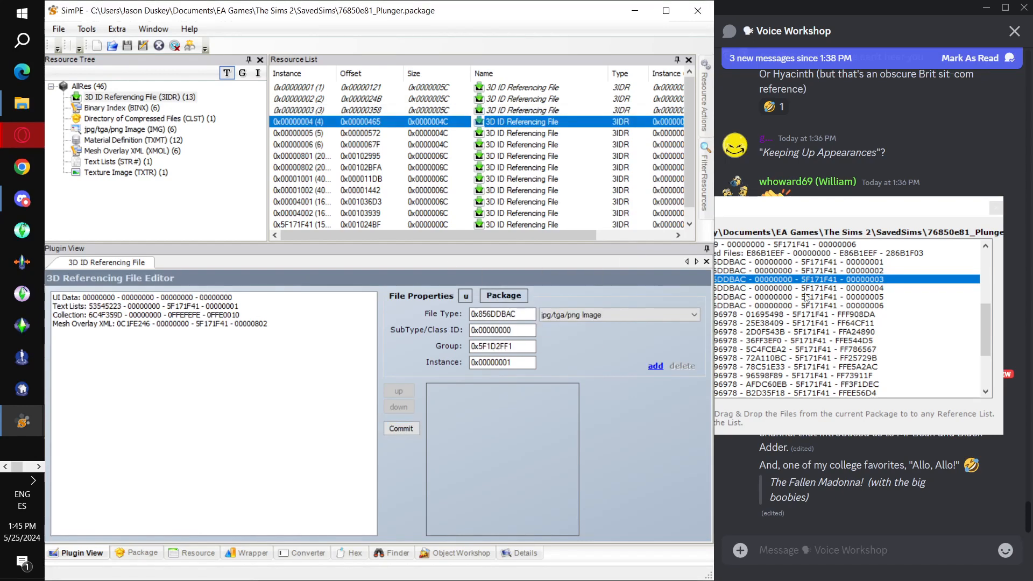
{"action": "left_click_drag", "start_coordinate": [794, 289], "coordinate": [226, 387]}
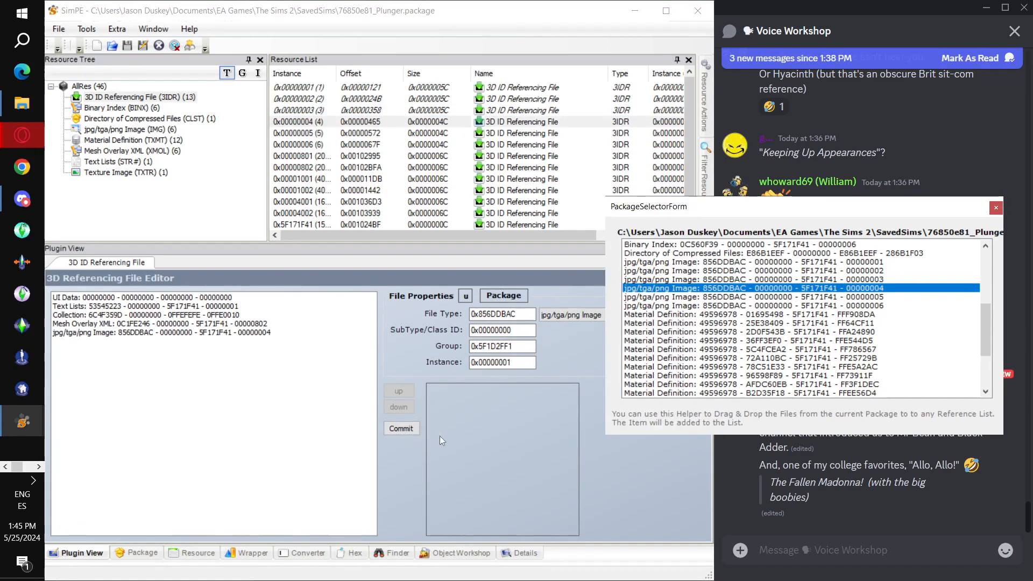
{"action": "left_click", "coordinate": [402, 429]}
{"action": "left_click", "coordinate": [560, 334]}
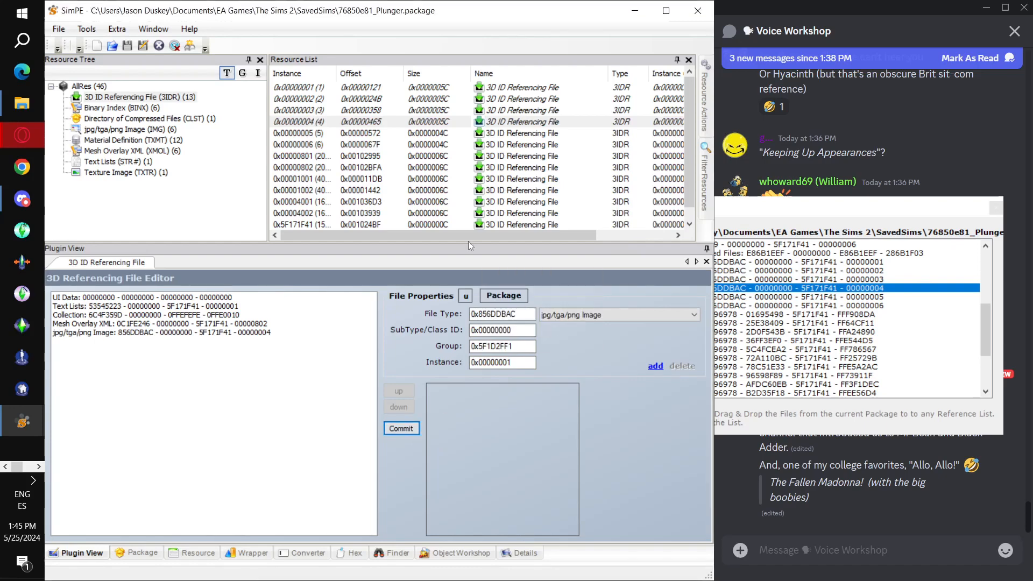
Step: Add the instance 00000005 image reference to the 3D ID Referencing File 0x00000005 and commit it
{"action": "left_click", "coordinate": [314, 133]}
{"action": "left_click_drag", "start_coordinate": [777, 297], "coordinate": [215, 388]}
{"action": "left_click", "coordinate": [401, 429]}
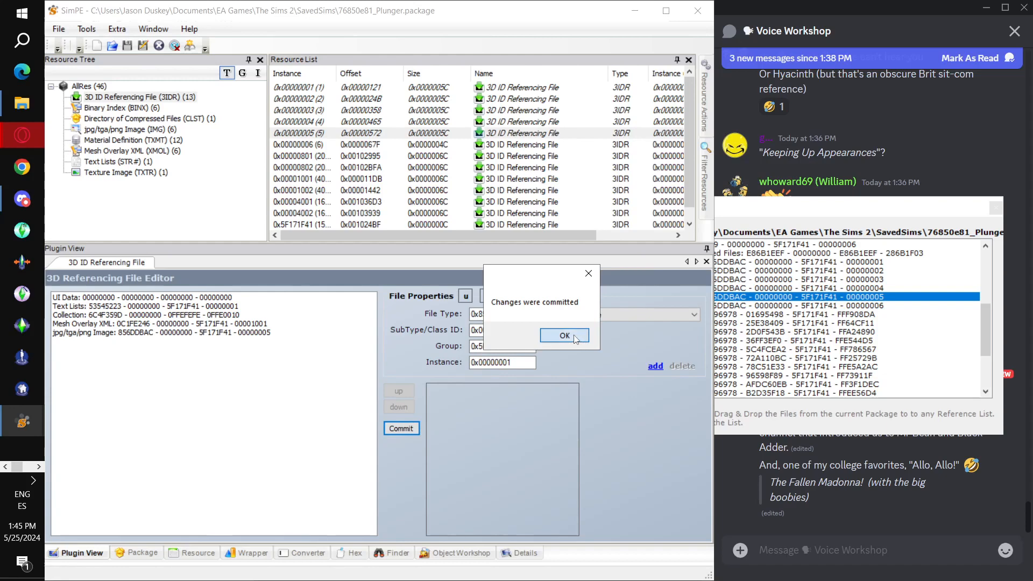
{"action": "left_click", "coordinate": [559, 335]}
Step: Add the instance 00000006 image reference to the 3D ID Referencing File 0x00000006 and commit it
{"action": "left_click", "coordinate": [318, 147]}
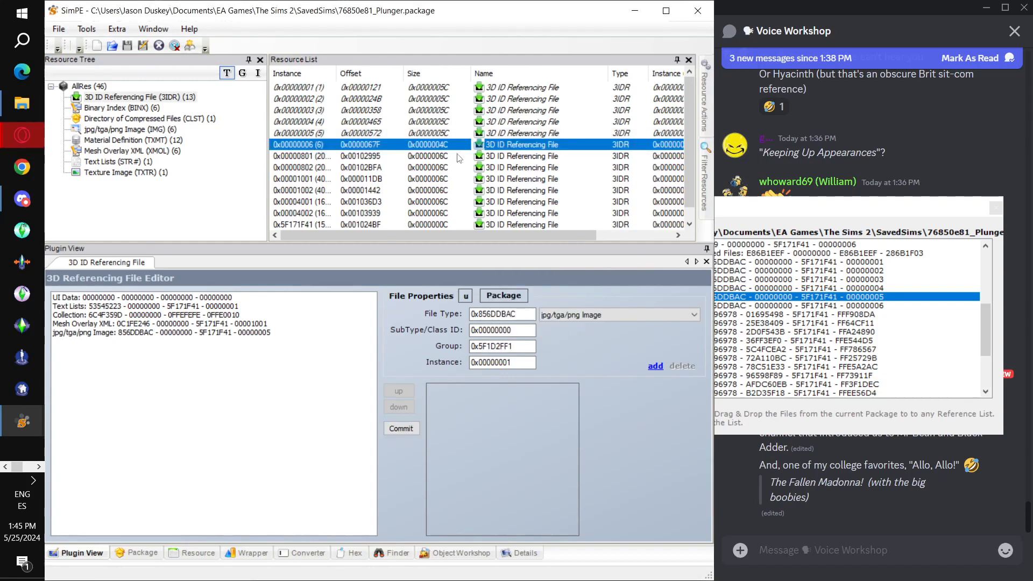
{"action": "left_click_drag", "start_coordinate": [774, 308], "coordinate": [334, 420]}
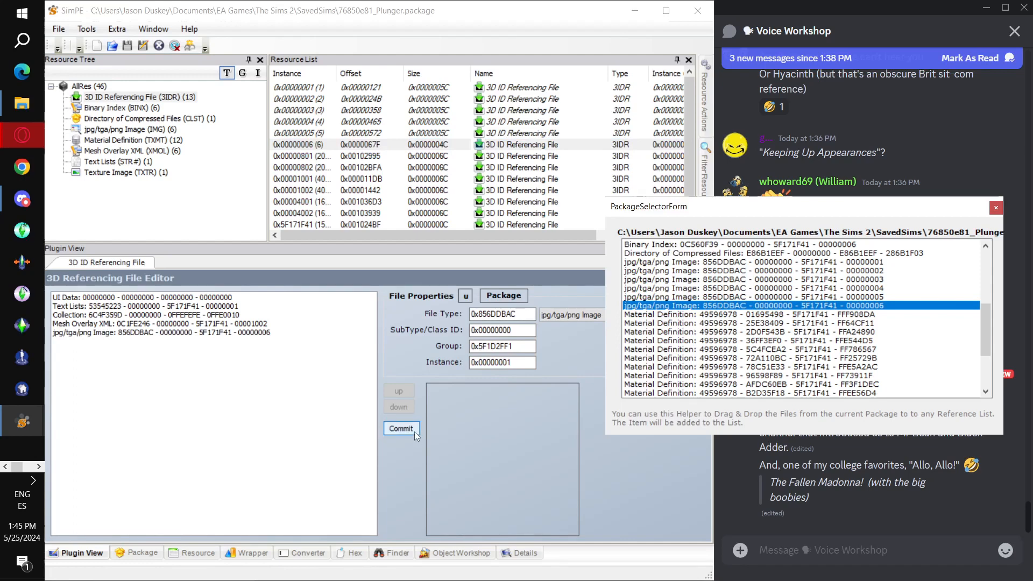
{"action": "left_click", "coordinate": [401, 430]}
{"action": "left_click", "coordinate": [562, 340]}
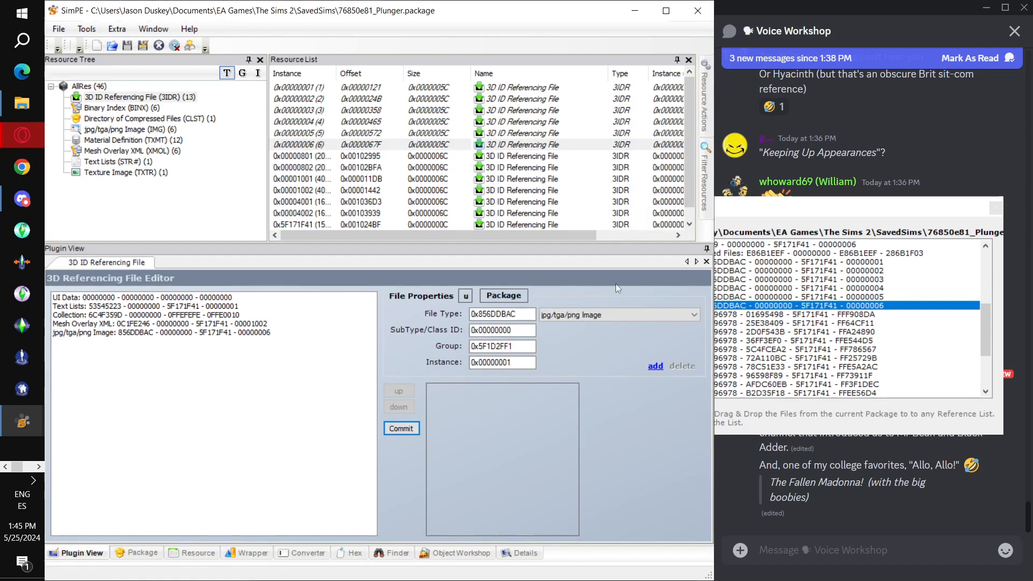
Step: Save the Plunger package, close the package selector and maximize the window
{"action": "left_click", "coordinate": [58, 29]}
{"action": "left_click", "coordinate": [75, 103]}
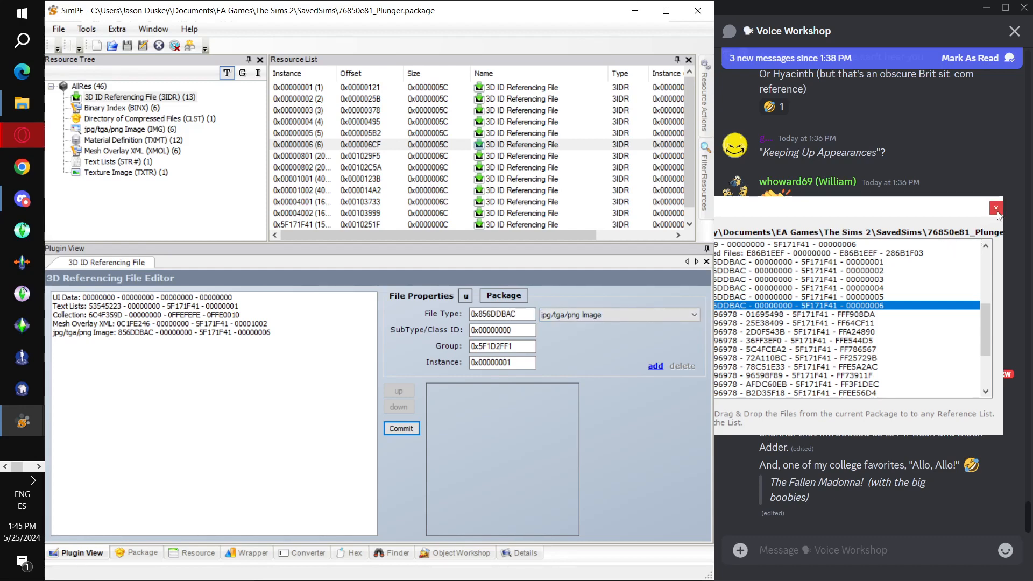
{"action": "left_click", "coordinate": [996, 207]}
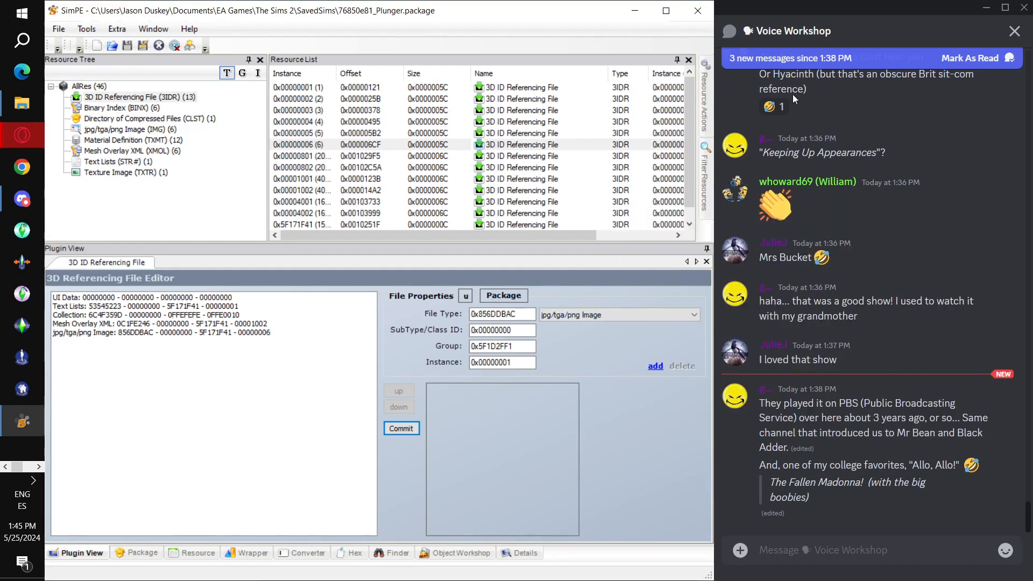
{"action": "left_click", "coordinate": [666, 12]}
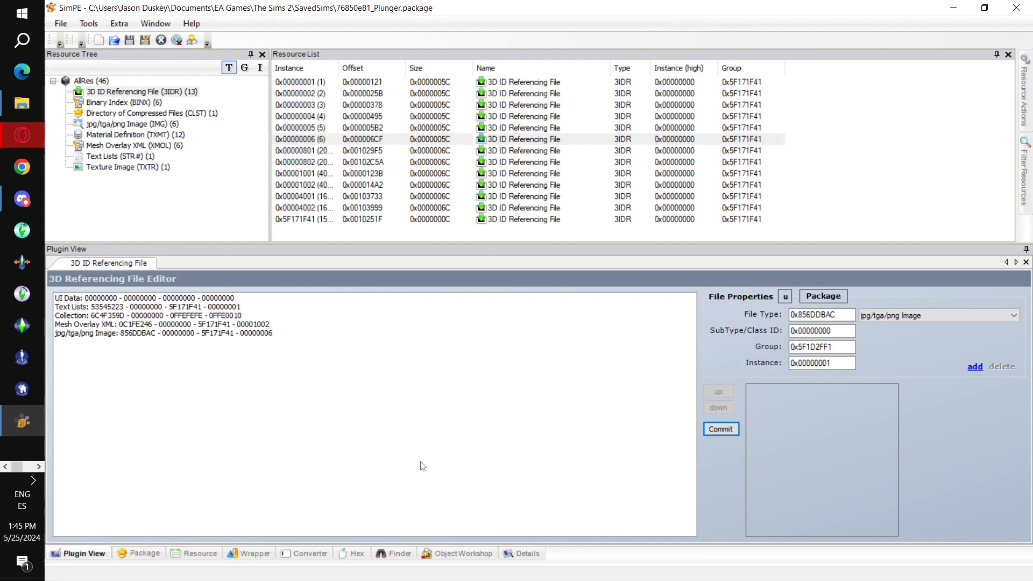
Step: Launch Outfit Organiser and move its window aside
{"action": "left_click", "coordinate": [37, 466]}
{"action": "left_click", "coordinate": [37, 466]}
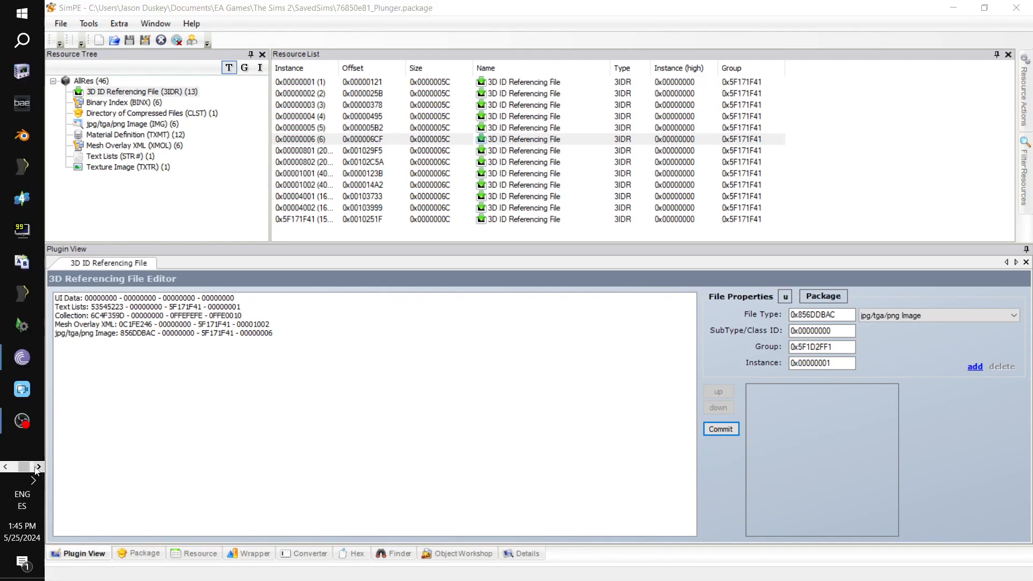
{"action": "left_click", "coordinate": [5, 467]}
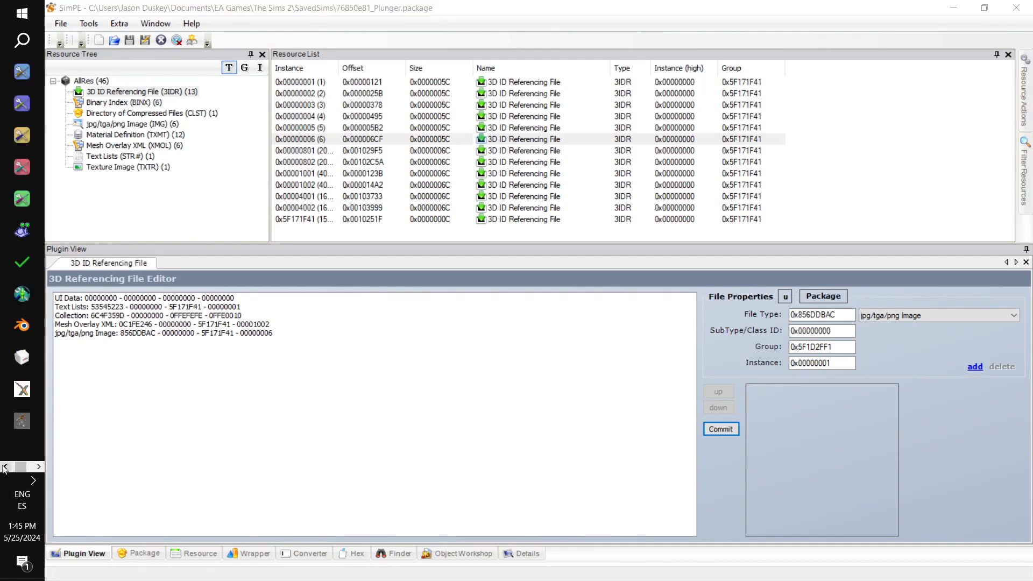
{"action": "left_click", "coordinate": [22, 104]}
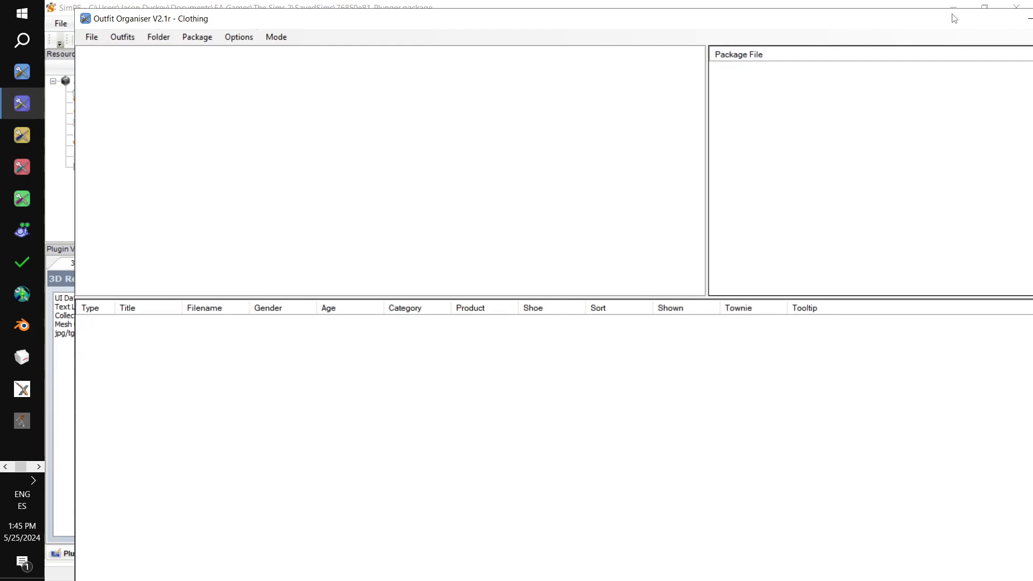
{"action": "left_click_drag", "start_coordinate": [951, 24], "coordinate": [1003, 37]}
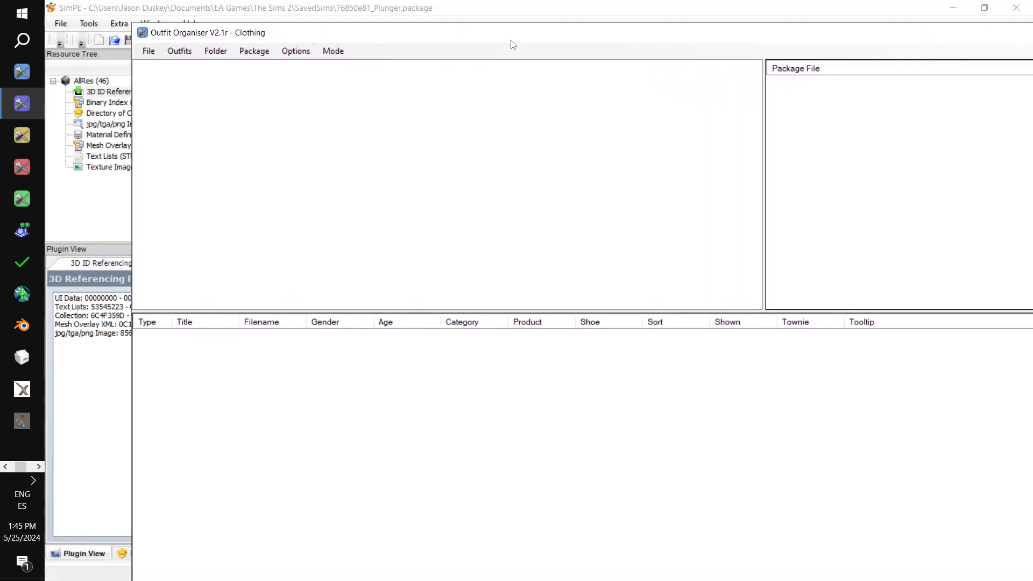
{"action": "left_click", "coordinate": [153, 21]}
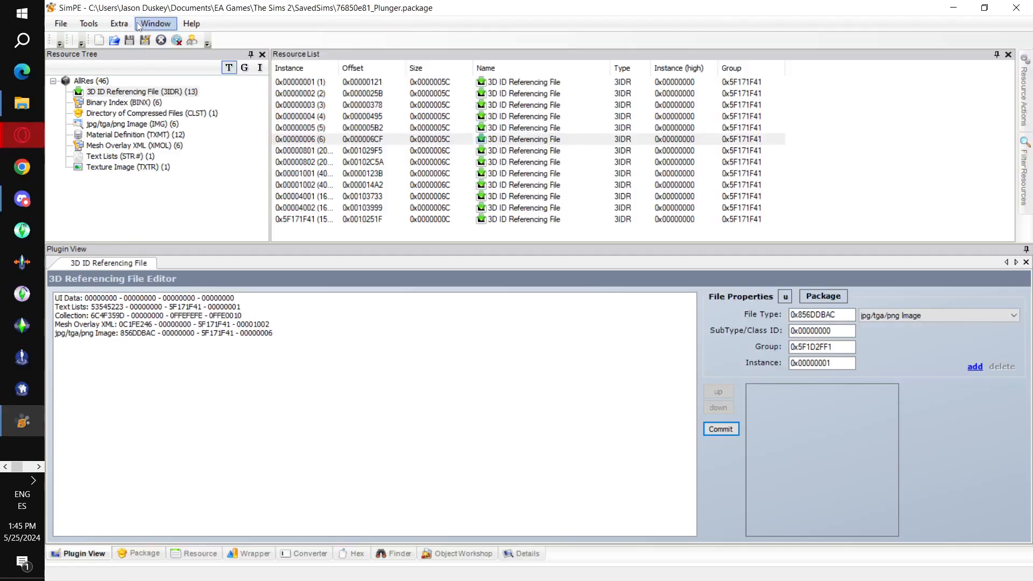
Step: Switch back to Outfit Organiser and reposition its window so its full width is on screen
{"action": "left_click", "coordinate": [38, 467]}
{"action": "left_click", "coordinate": [38, 466]}
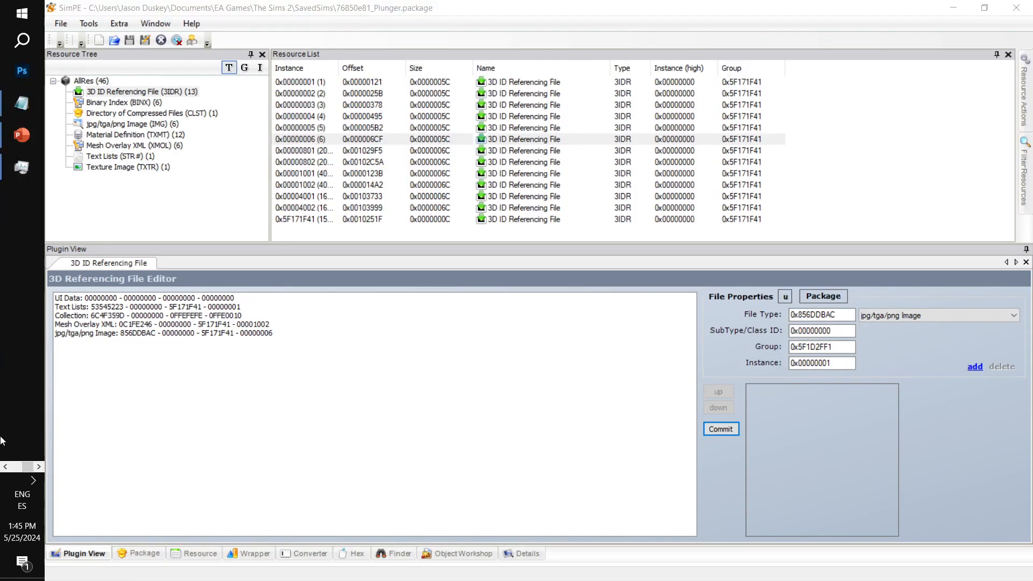
{"action": "left_click", "coordinate": [5, 466]}
{"action": "left_click", "coordinate": [5, 467]}
{"action": "left_click", "coordinate": [5, 467]}
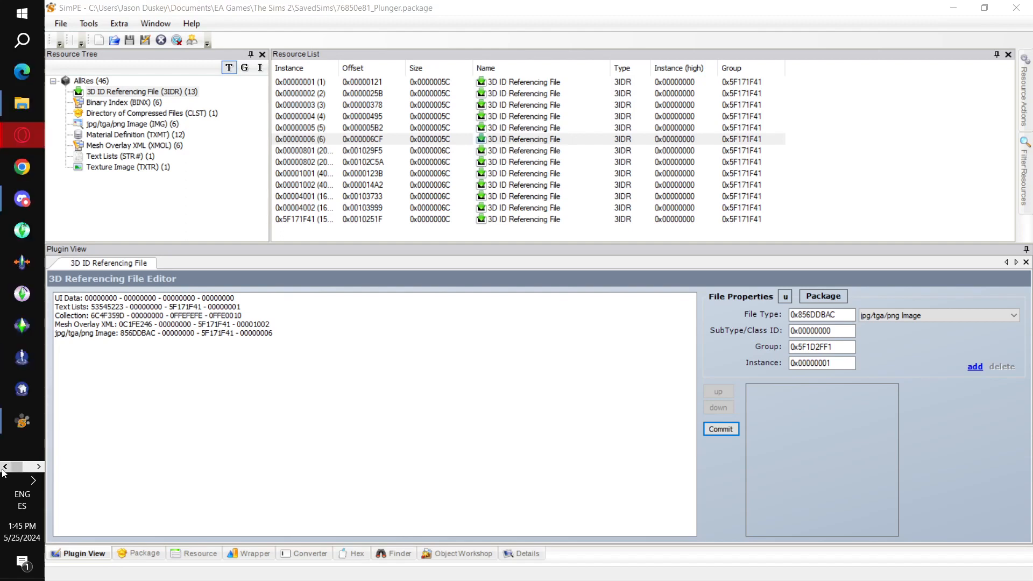
{"action": "left_click", "coordinate": [29, 467]}
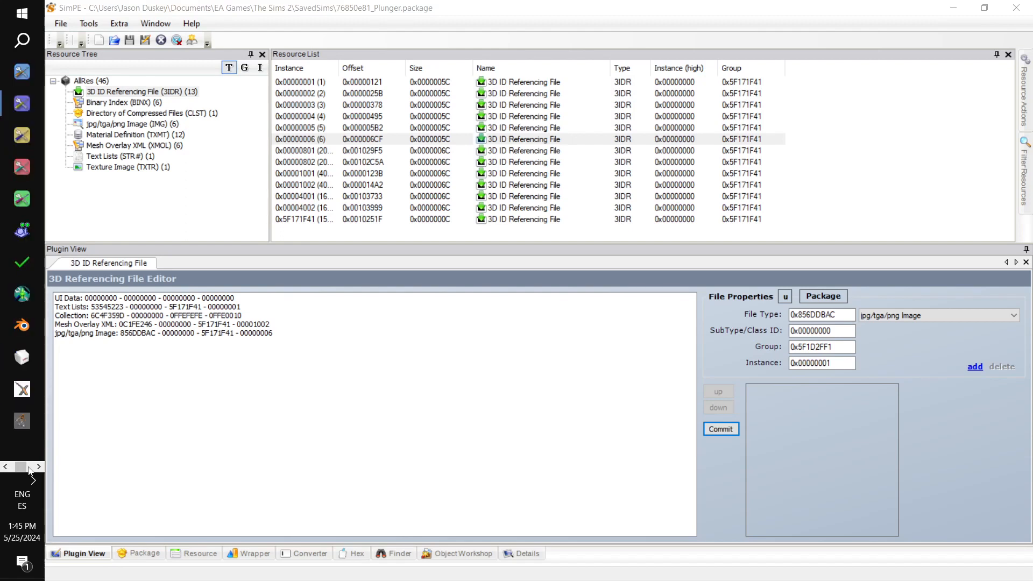
{"action": "left_click", "coordinate": [23, 105]}
{"action": "left_click_drag", "start_coordinate": [249, 37], "coordinate": [195, 26]}
{"action": "left_click_drag", "start_coordinate": [77, 16], "coordinate": [142, 71]}
{"action": "left_click_drag", "start_coordinate": [274, 71], "coordinate": [189, 20]}
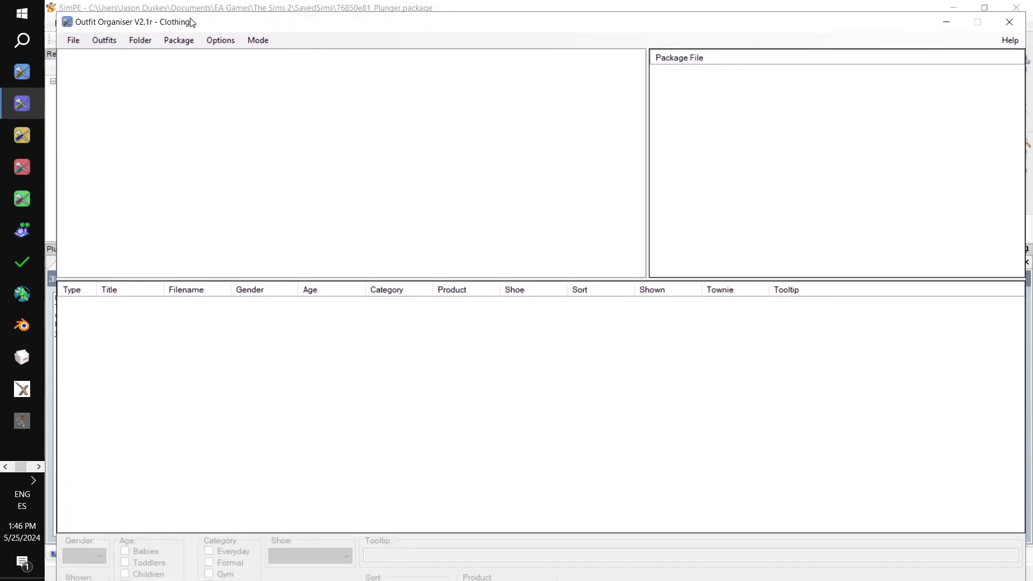
Step: Restrict the outfit types to Accessories by enabling Accessories and turning off Clothing
{"action": "left_click", "coordinate": [102, 72]}
{"action": "mouse_move", "coordinate": [135, 102]}
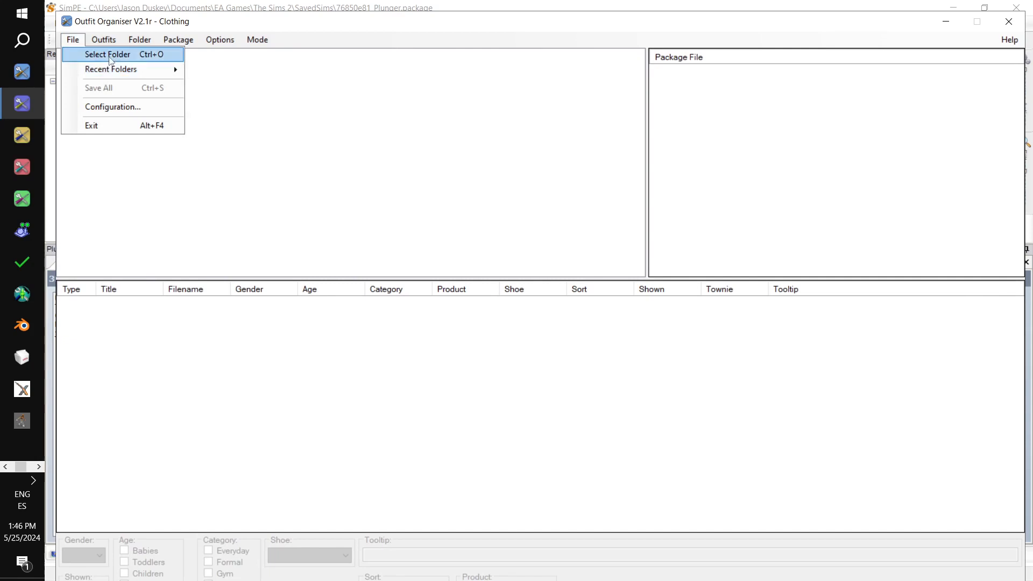
{"action": "mouse_move", "coordinate": [101, 43]}
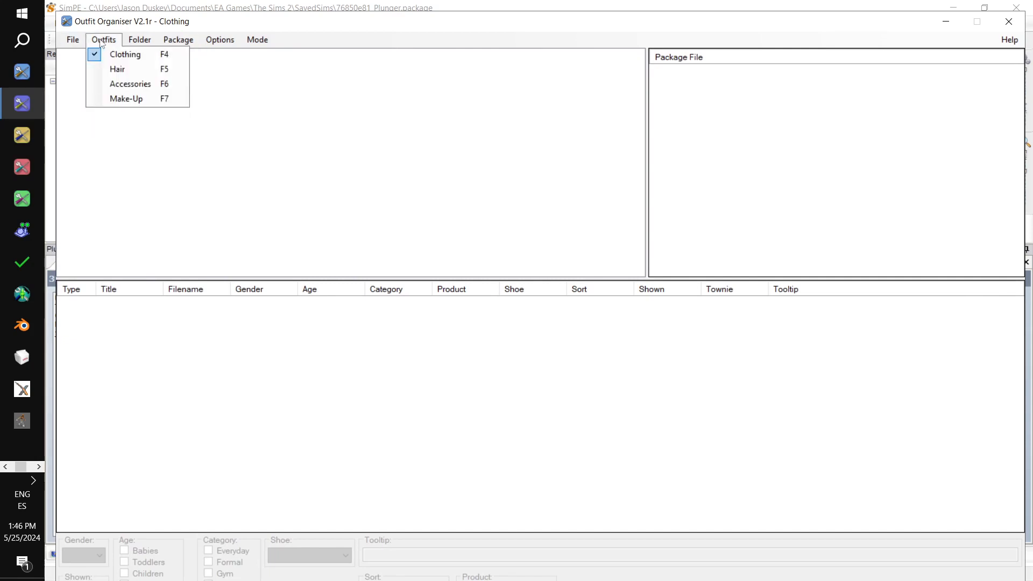
{"action": "left_click", "coordinate": [120, 83]}
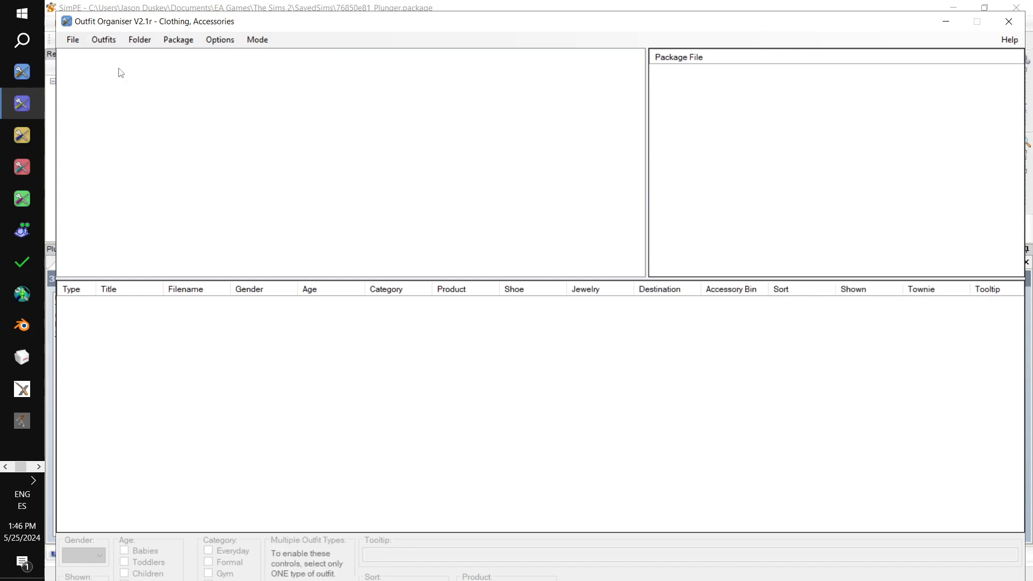
{"action": "left_click", "coordinate": [103, 40]}
{"action": "key", "text": "F4"}
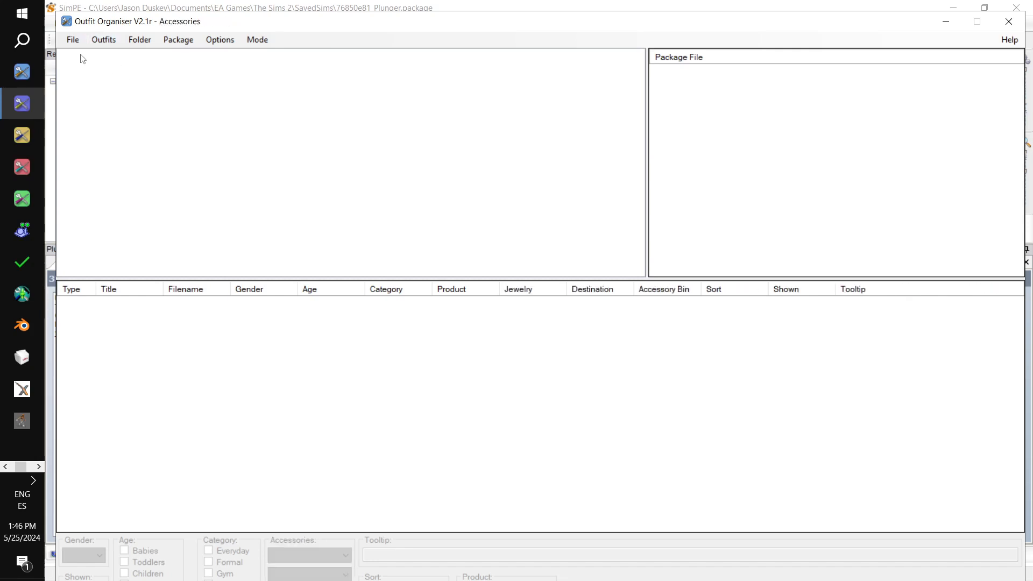
{"action": "left_click", "coordinate": [104, 40]}
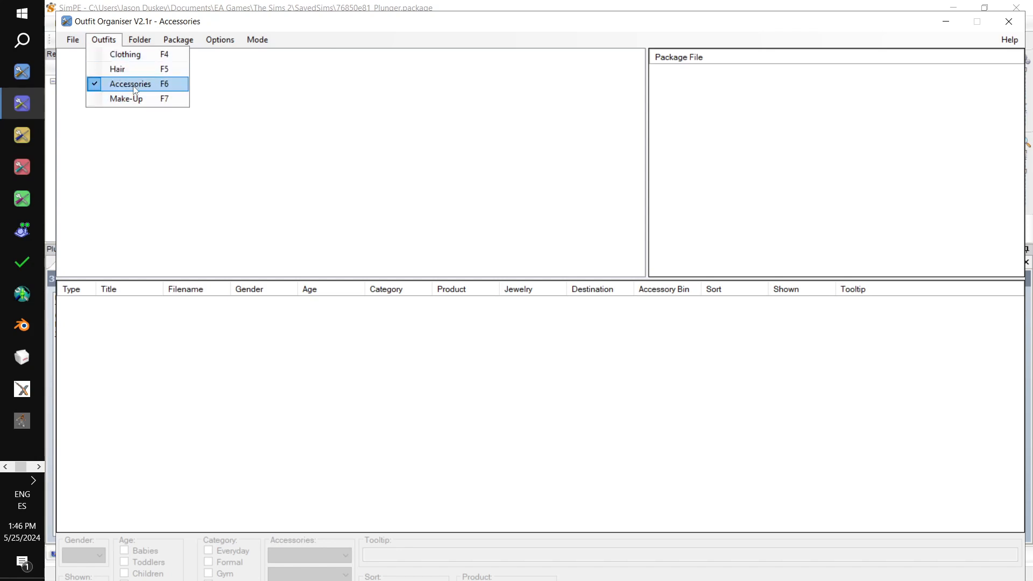
{"action": "mouse_move", "coordinate": [78, 46]}
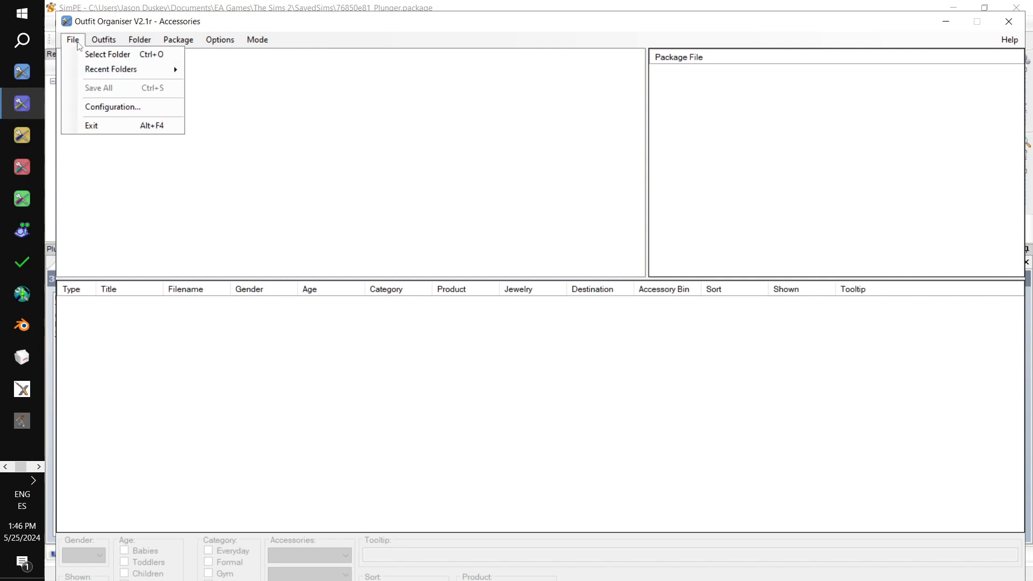
Step: Load the SavedSims folder from Documents > EA Games > The Sims 2 into Outfit Organiser
{"action": "left_click", "coordinate": [105, 55]}
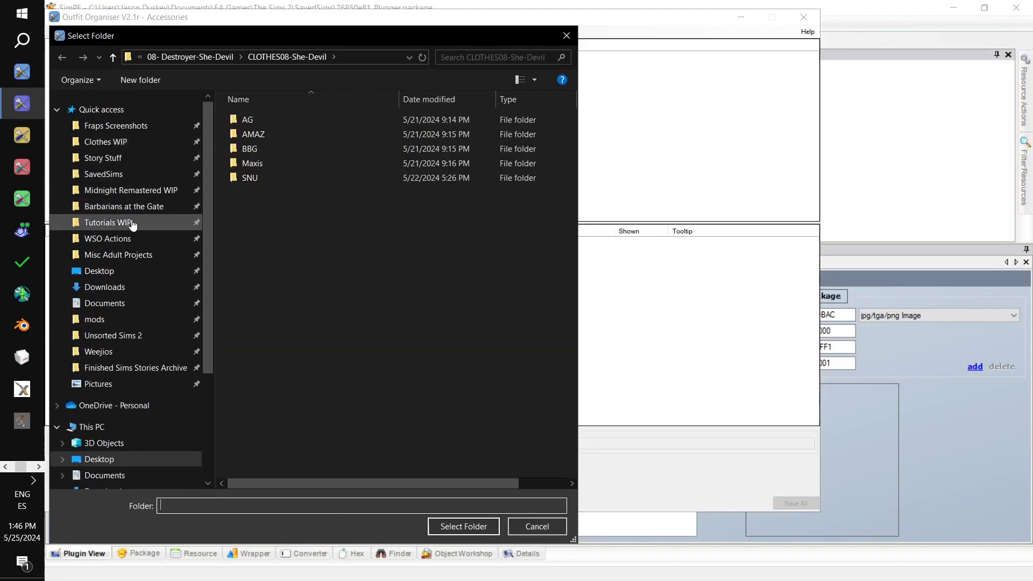
{"action": "left_click", "coordinate": [112, 178]}
{"action": "left_click", "coordinate": [262, 57]}
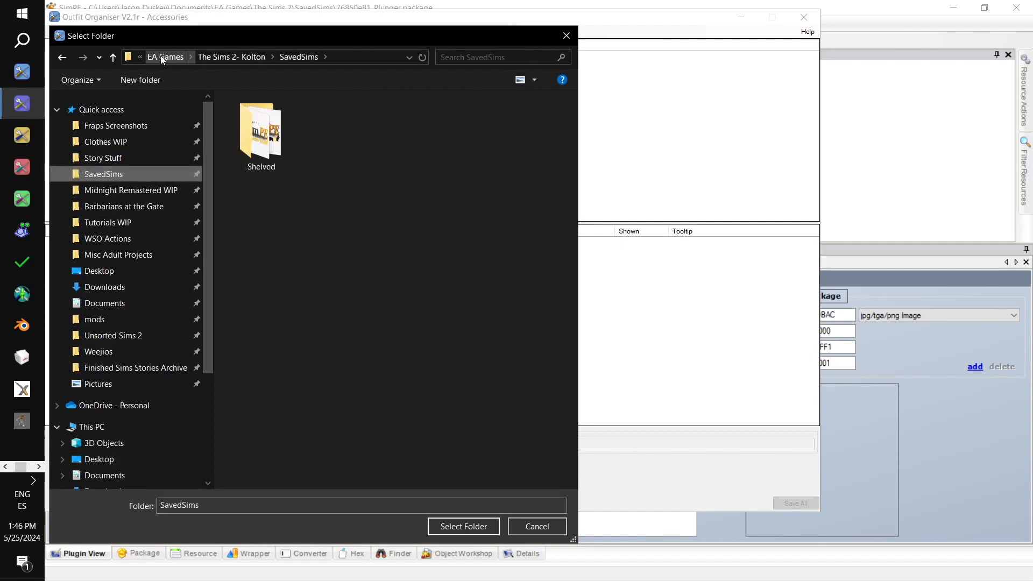
{"action": "double_click", "coordinate": [251, 116]}
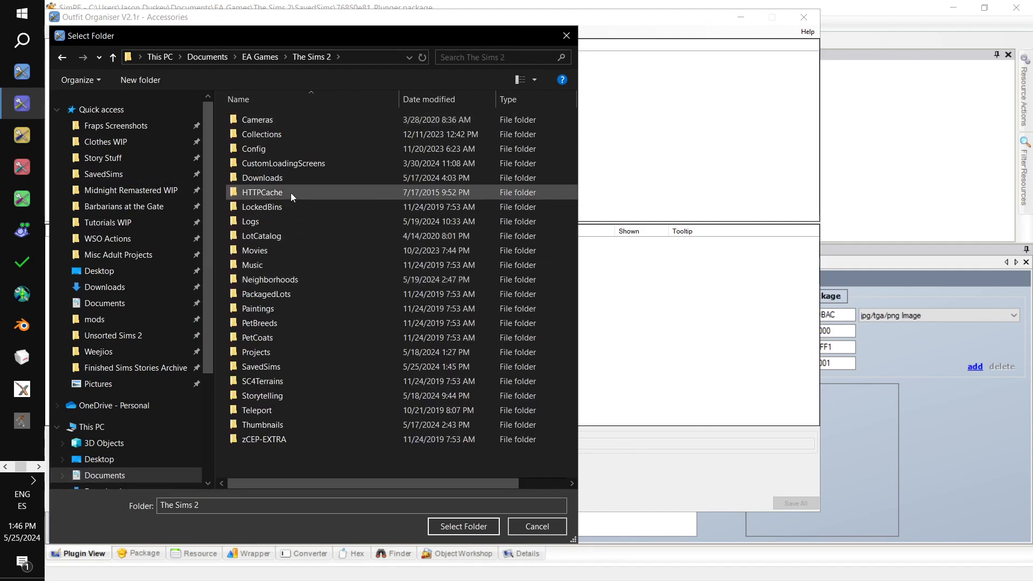
{"action": "double_click", "coordinate": [288, 371]}
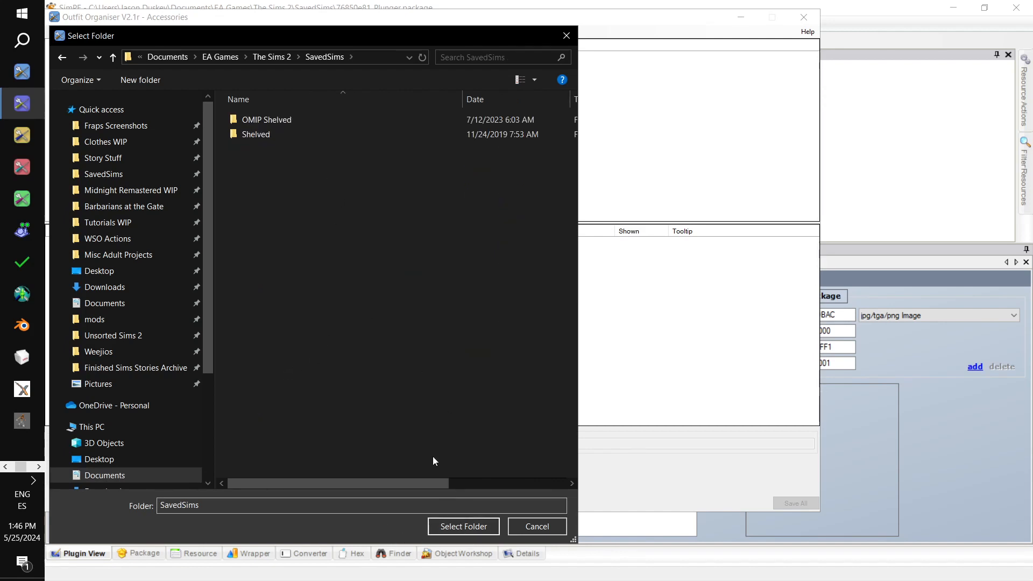
{"action": "left_click", "coordinate": [271, 57]}
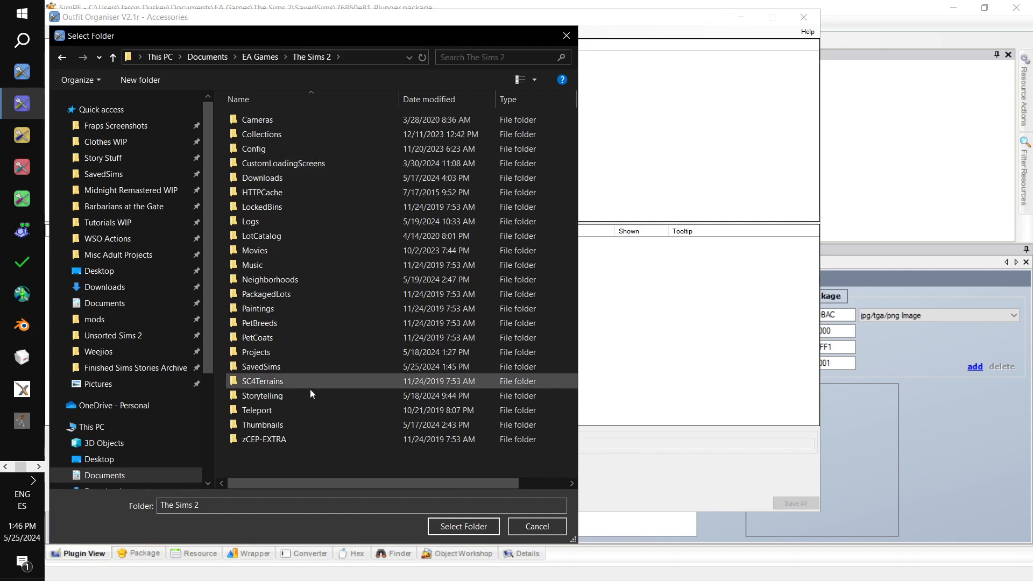
{"action": "left_click", "coordinate": [286, 368]}
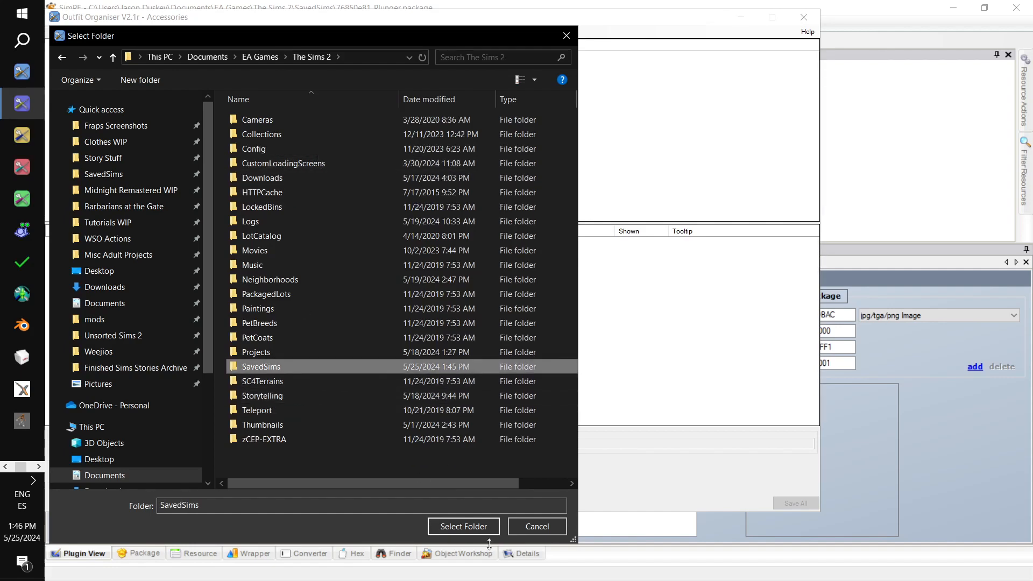
{"action": "left_click", "coordinate": [467, 527]}
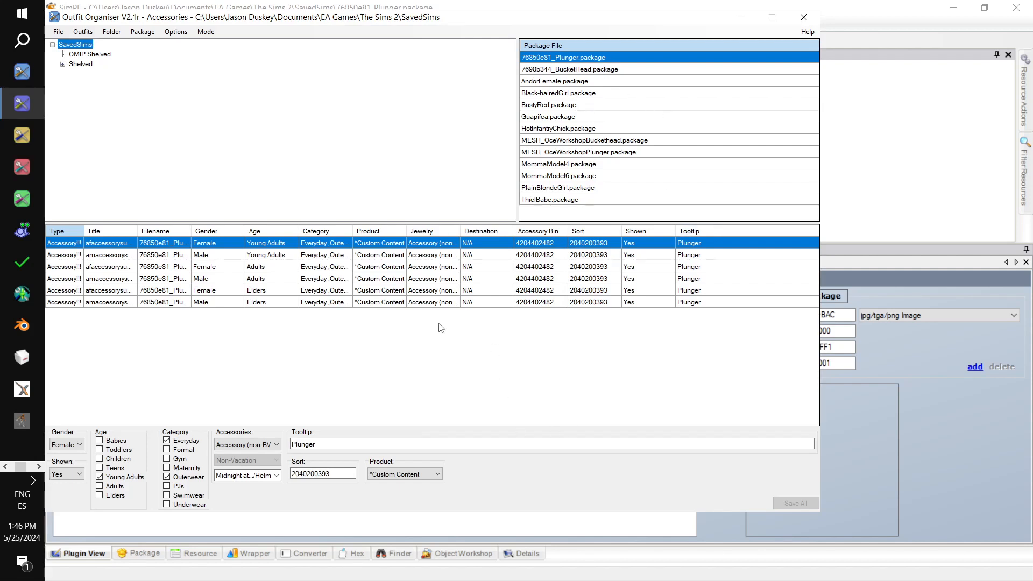
Step: Select all six Plunger accessory entries and enlarge and reposition the Outfit Organiser window
{"action": "left_click", "coordinate": [435, 307], "text": "shift"}
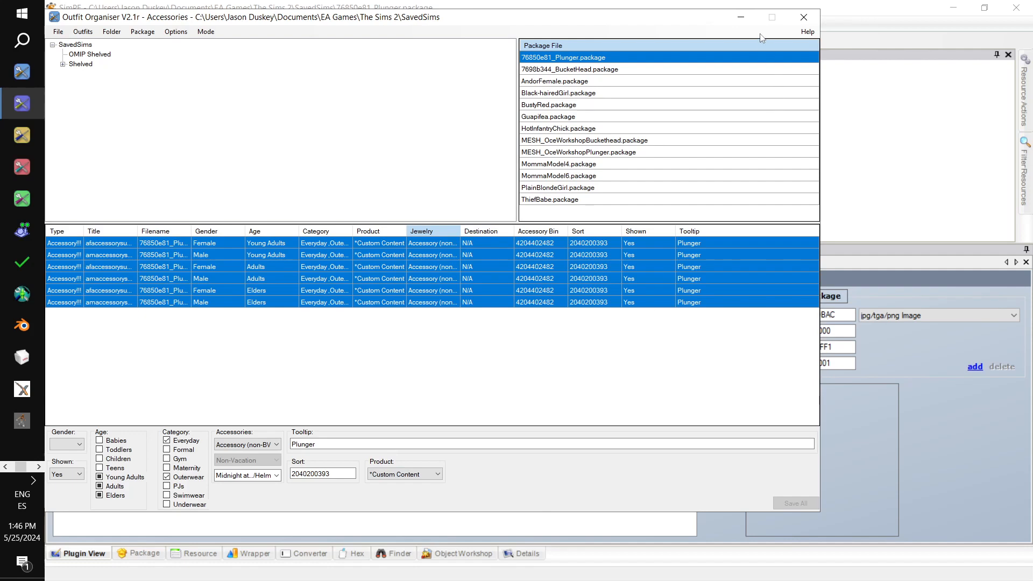
{"action": "left_click_drag", "start_coordinate": [817, 515], "coordinate": [996, 532]}
{"action": "left_click_drag", "start_coordinate": [488, 25], "coordinate": [504, 28]}
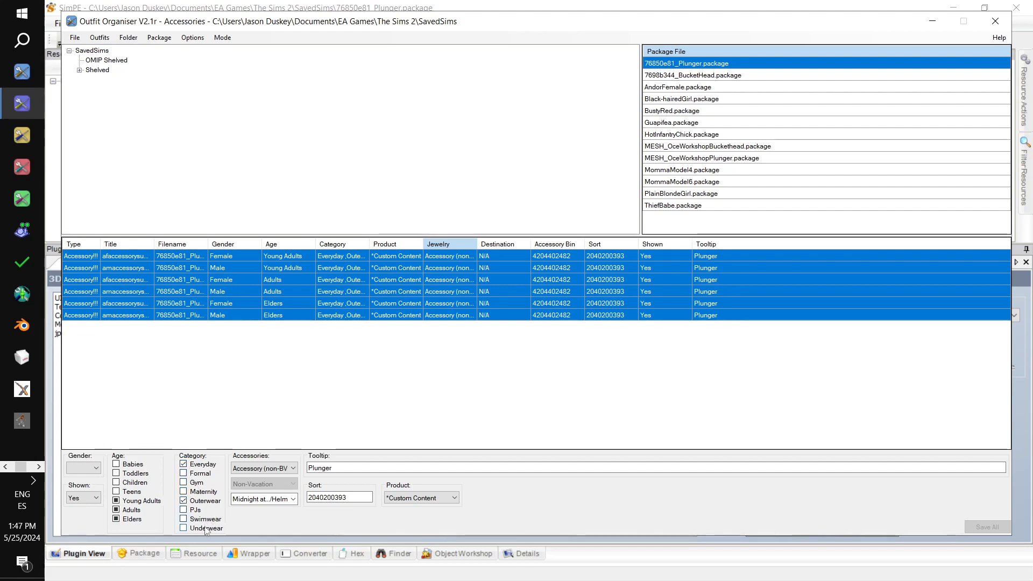
Step: Try to add the Gym category and the Midnight at.../Right Hand accessory bin to the Plunger entries and save them
{"action": "left_click", "coordinate": [184, 483]}
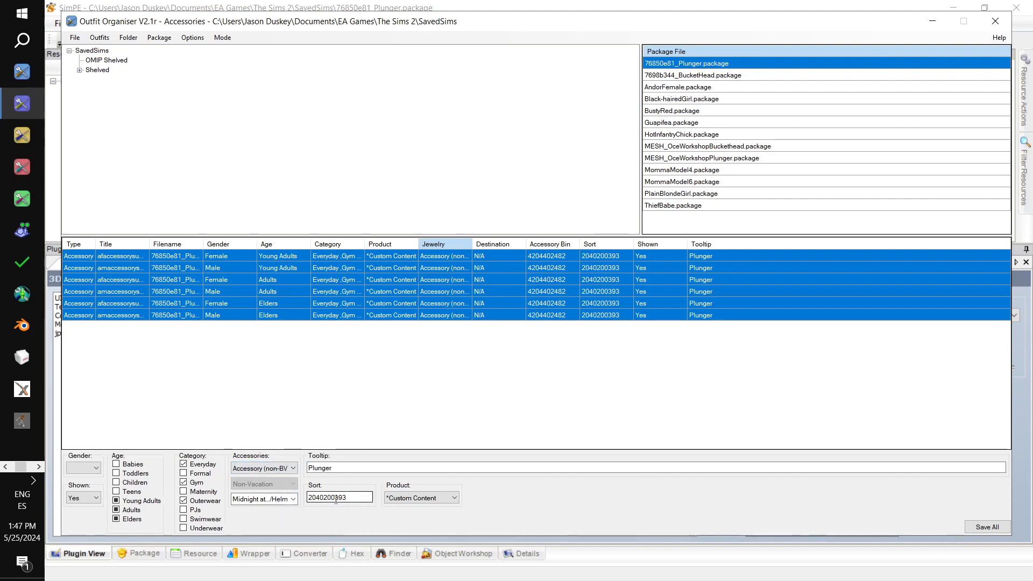
{"action": "left_click", "coordinate": [293, 499]}
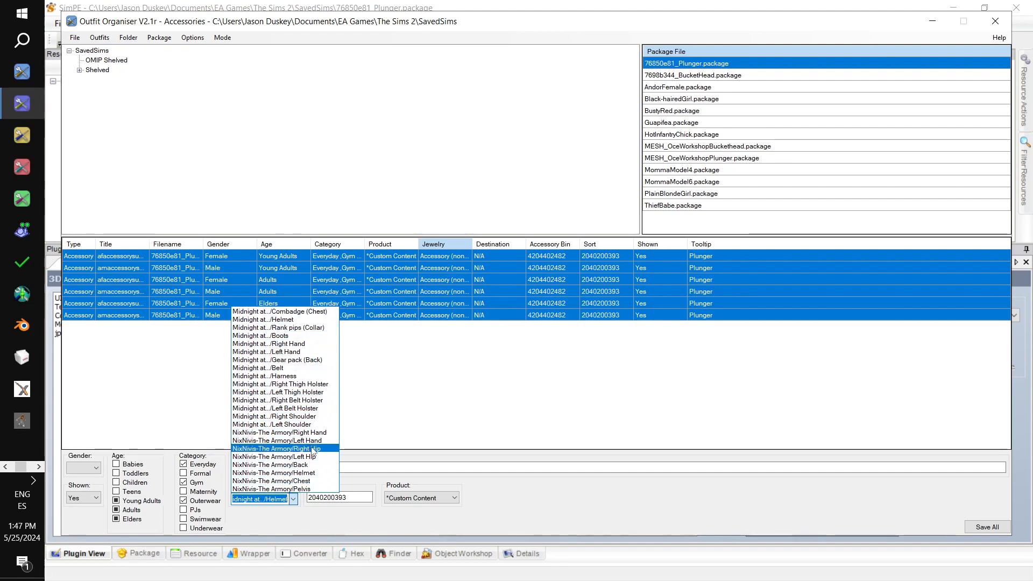
{"action": "left_click", "coordinate": [307, 344]}
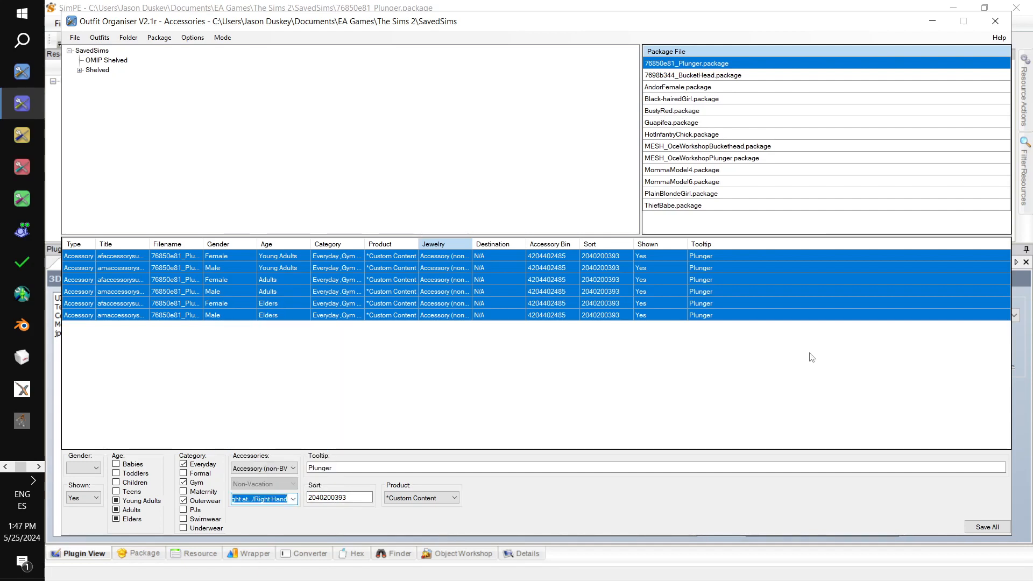
{"action": "left_click", "coordinate": [666, 303]}
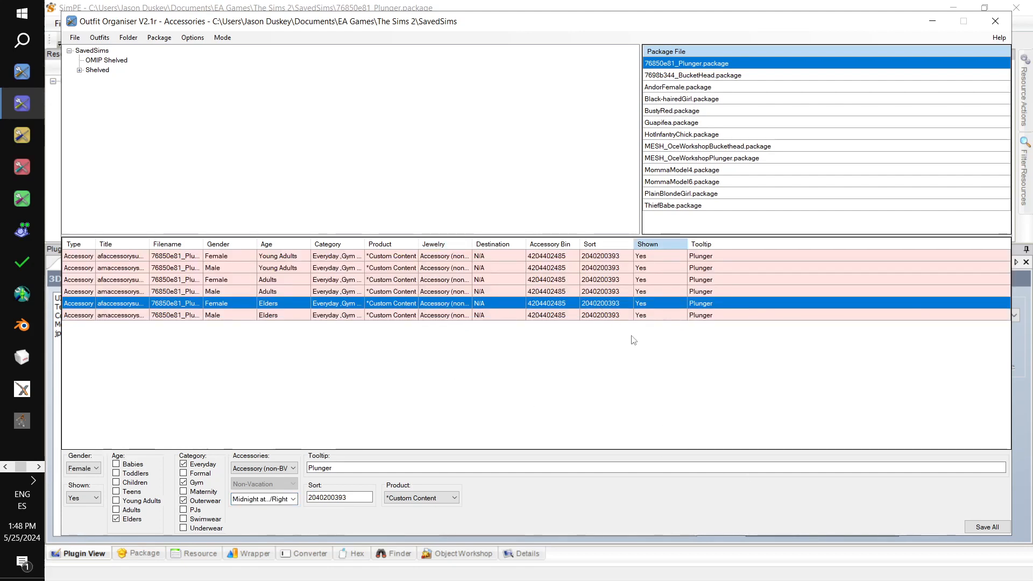
{"action": "left_click", "coordinate": [987, 527]}
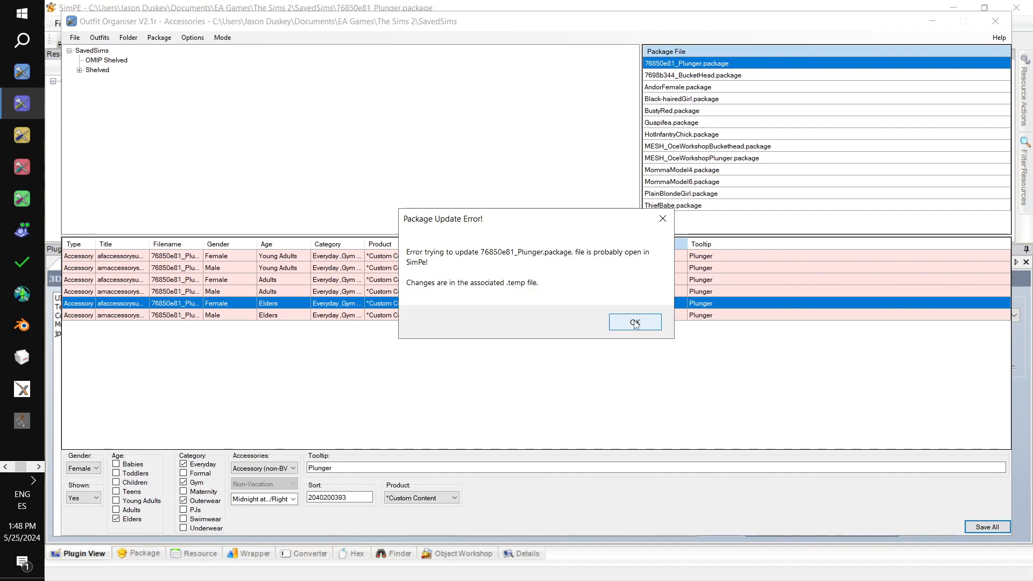
{"action": "left_click", "coordinate": [635, 323]}
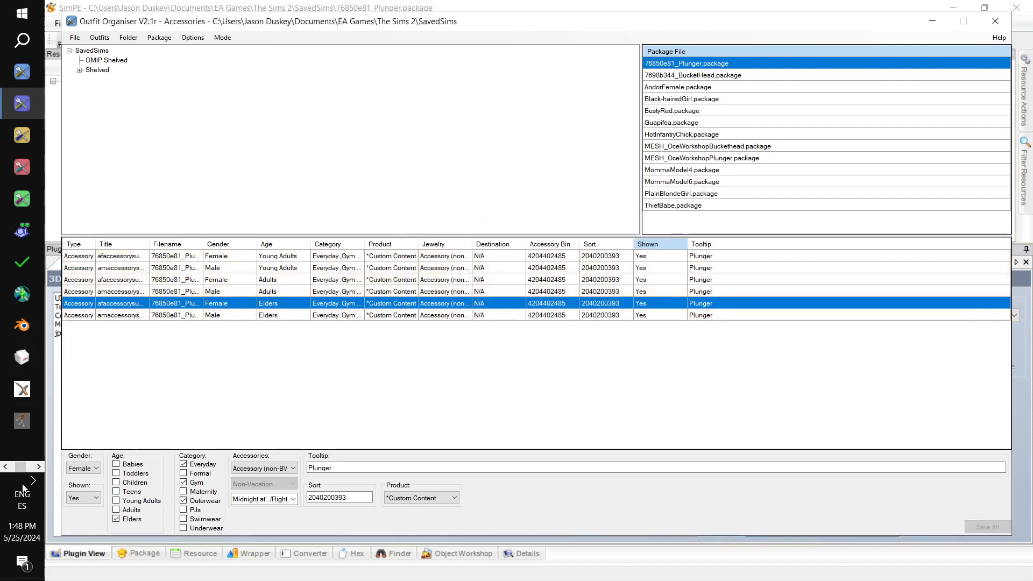
Step: Switch to SimPE and close it so the Plunger package is no longer open there
{"action": "left_click", "coordinate": [6, 467]}
{"action": "left_click", "coordinate": [31, 421]}
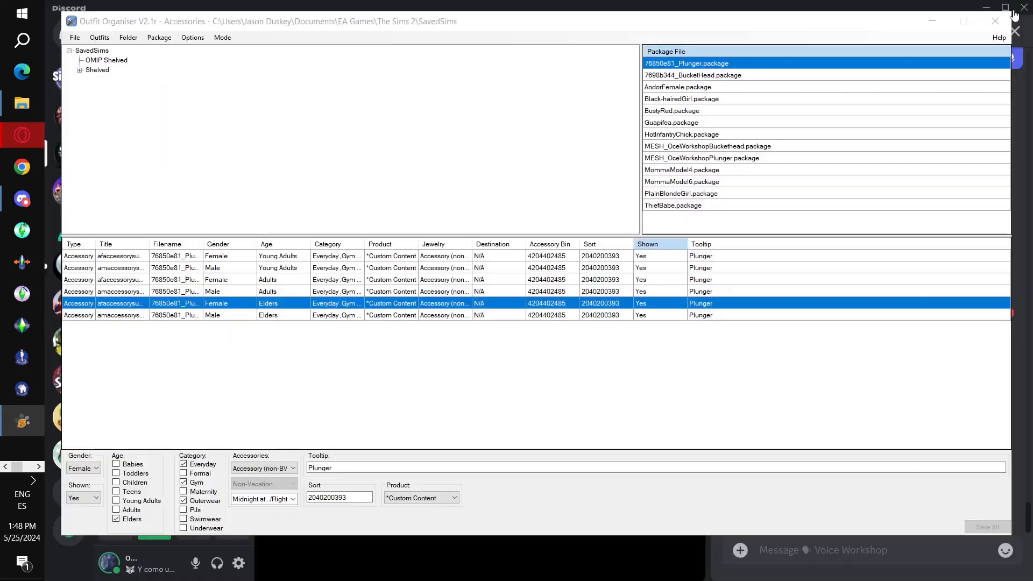
{"action": "left_click", "coordinate": [1017, 8]}
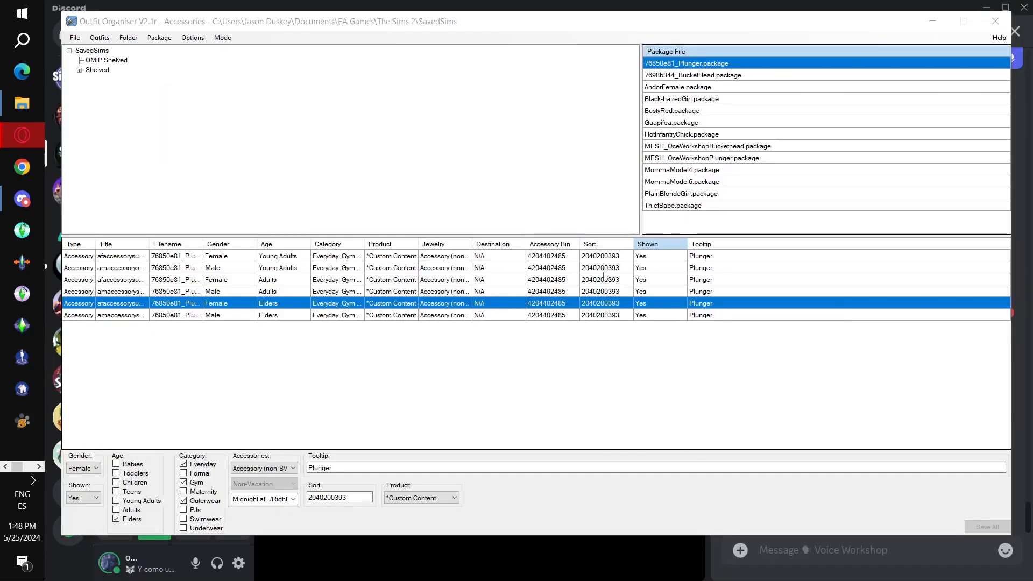
Step: Reload the Plunger package's accessory entries by switching to the BucketHead package and back
{"action": "left_click", "coordinate": [531, 257]}
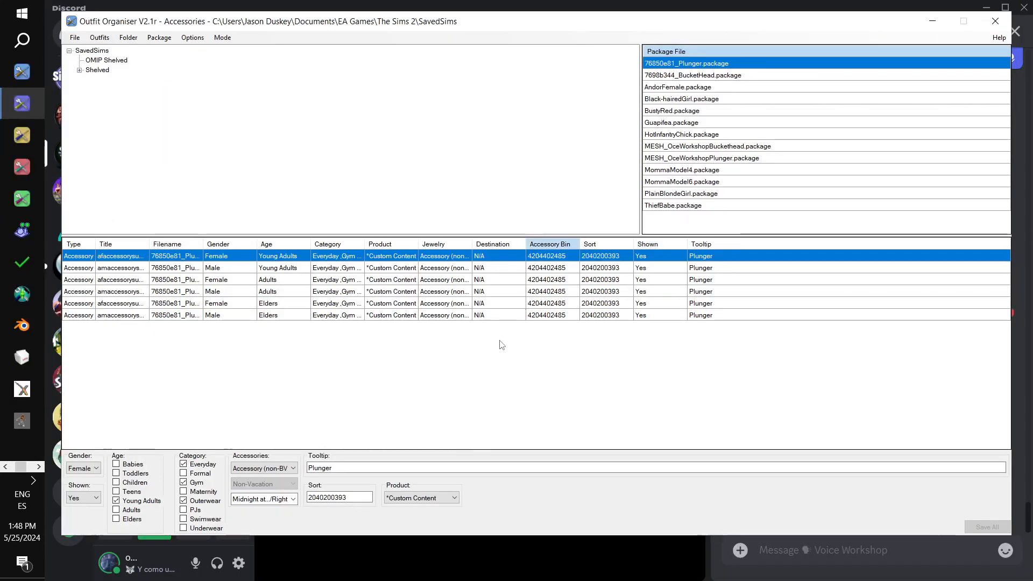
{"action": "left_click", "coordinate": [490, 318], "text": "shift"}
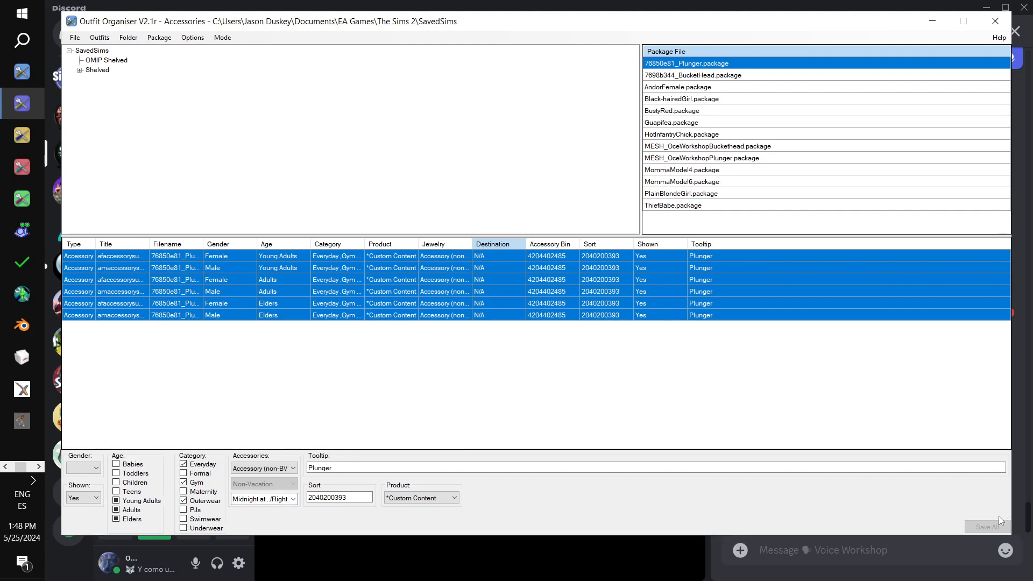
{"action": "left_click", "coordinate": [628, 260]}
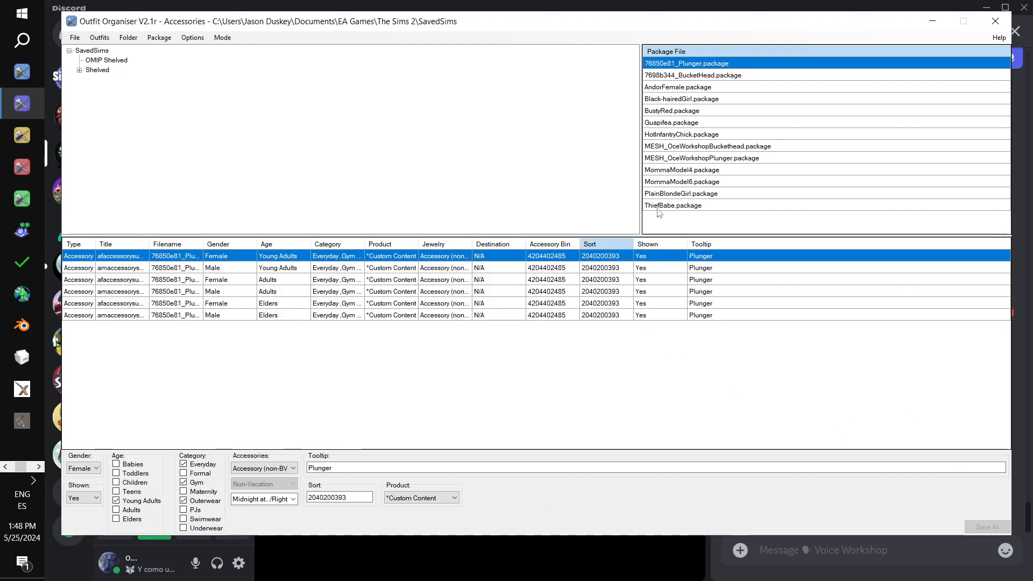
{"action": "left_click", "coordinate": [696, 74]}
{"action": "left_click", "coordinate": [695, 64]}
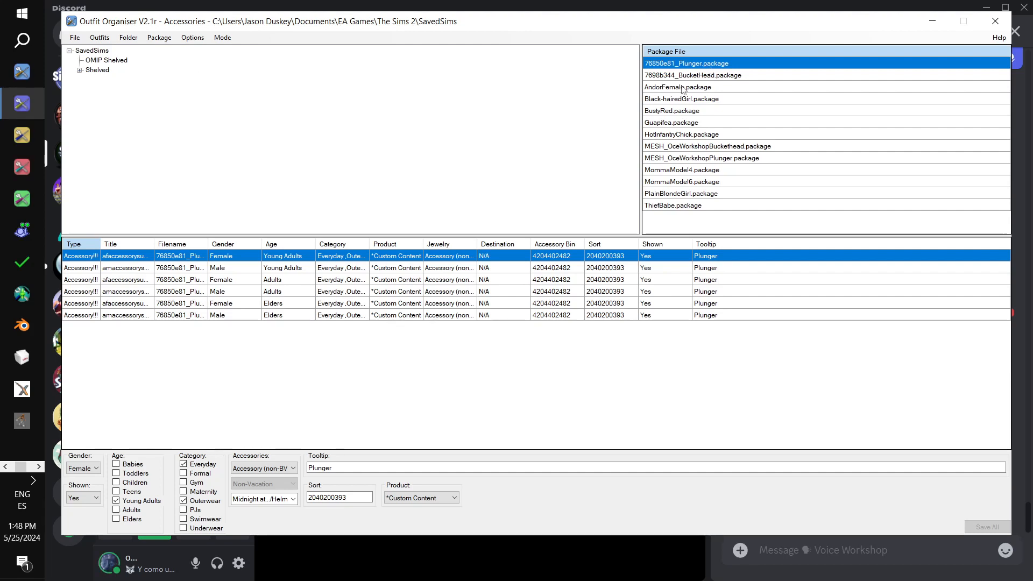
Step: Add the Gym category to all Plunger entries, assign them the Midnight at.../Right Hand accessory bin and save
{"action": "left_click", "coordinate": [420, 315], "text": "shift"}
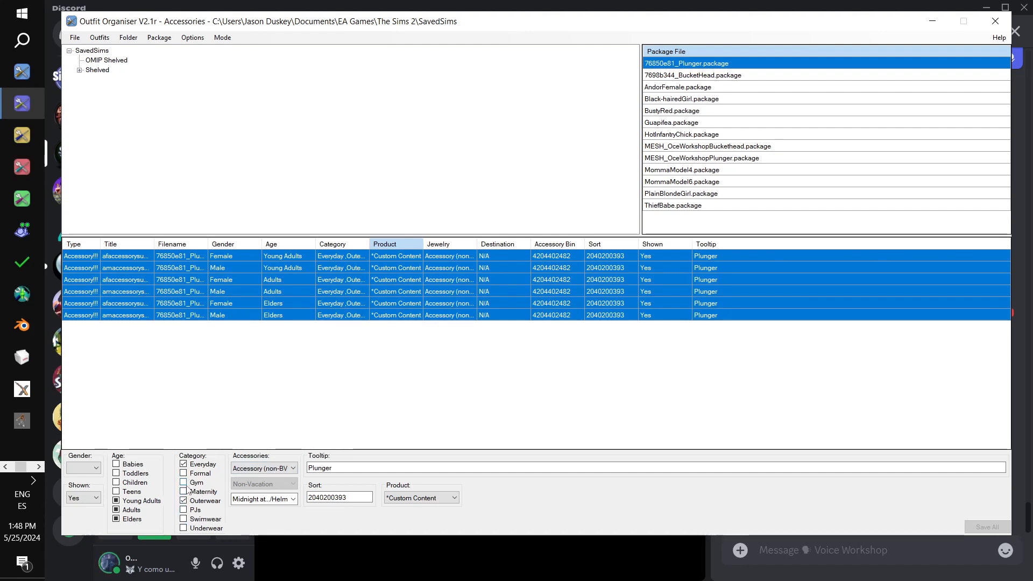
{"action": "left_click", "coordinate": [185, 483]}
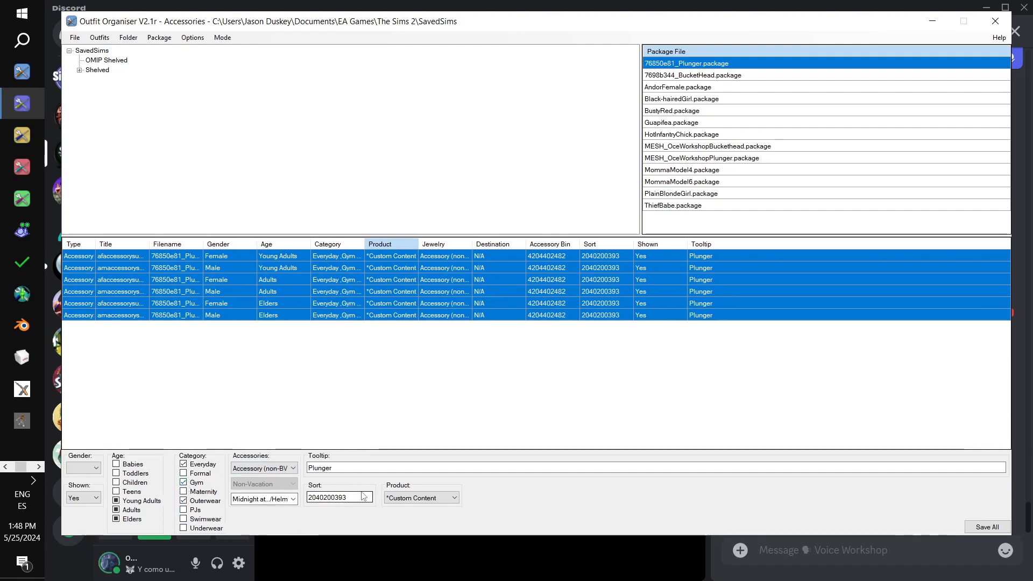
{"action": "left_click", "coordinate": [287, 503]}
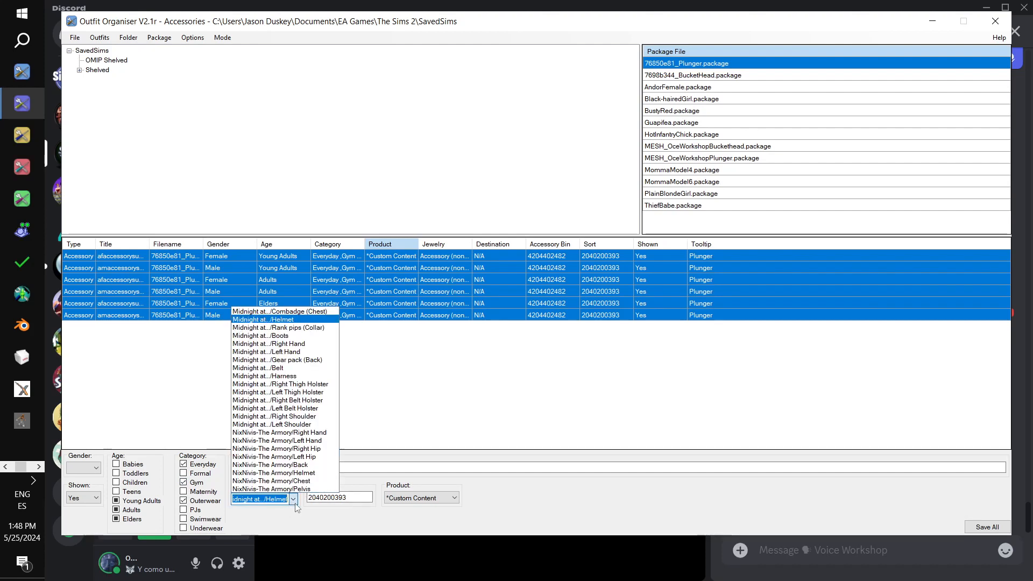
{"action": "left_click", "coordinate": [303, 344]}
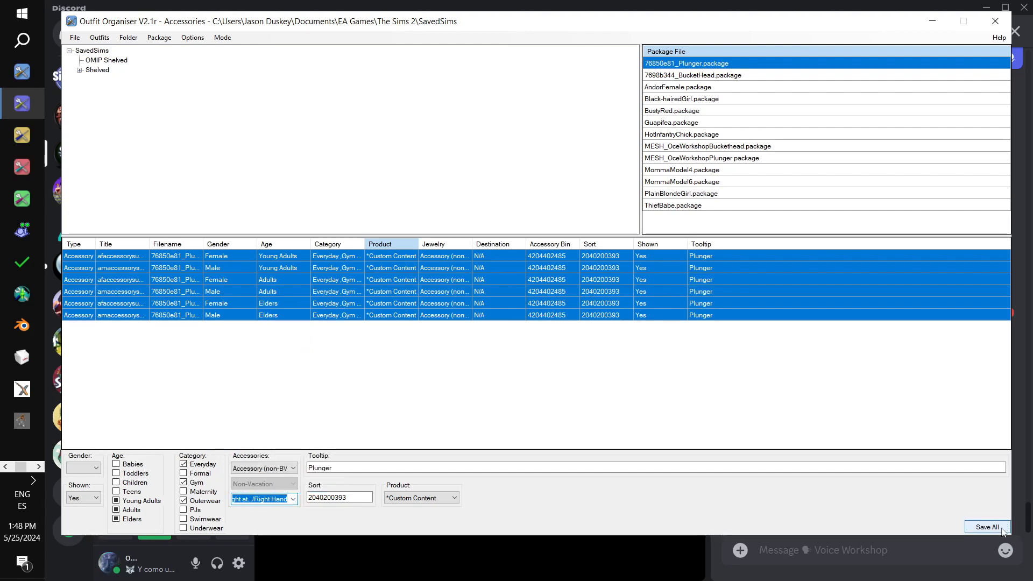
{"action": "left_click", "coordinate": [677, 315]}
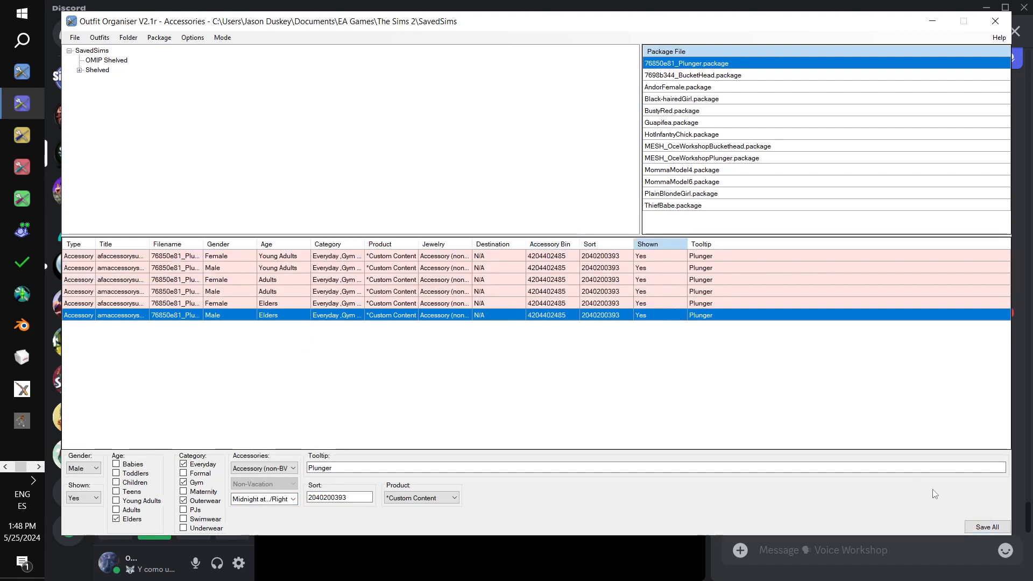
{"action": "left_click", "coordinate": [991, 527]}
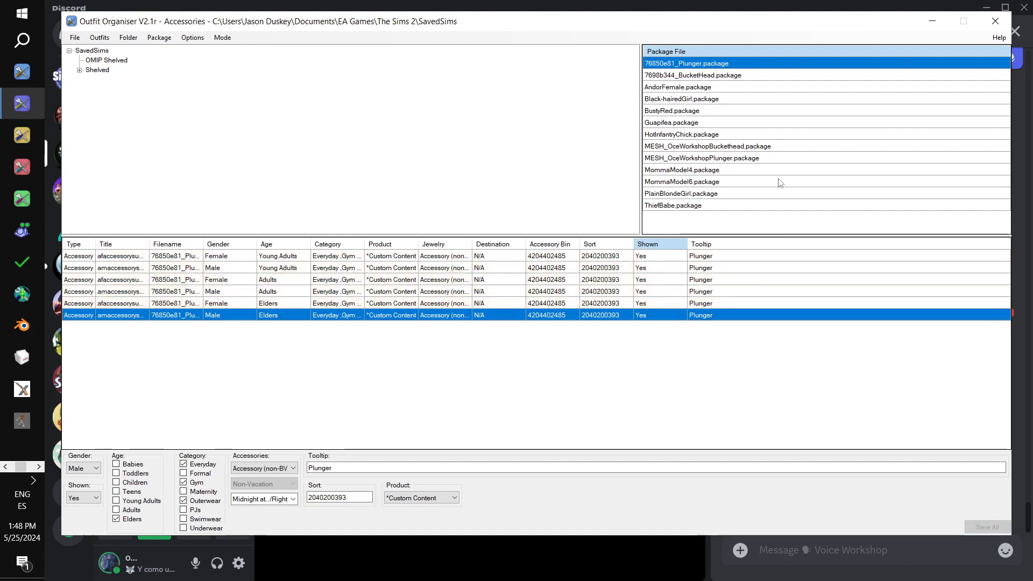
Step: Add the Gym category to all BucketHead entries with the Midnight at.../Helmet accessory bin, save, and close Outfit Organiser
{"action": "key", "text": "Down"}
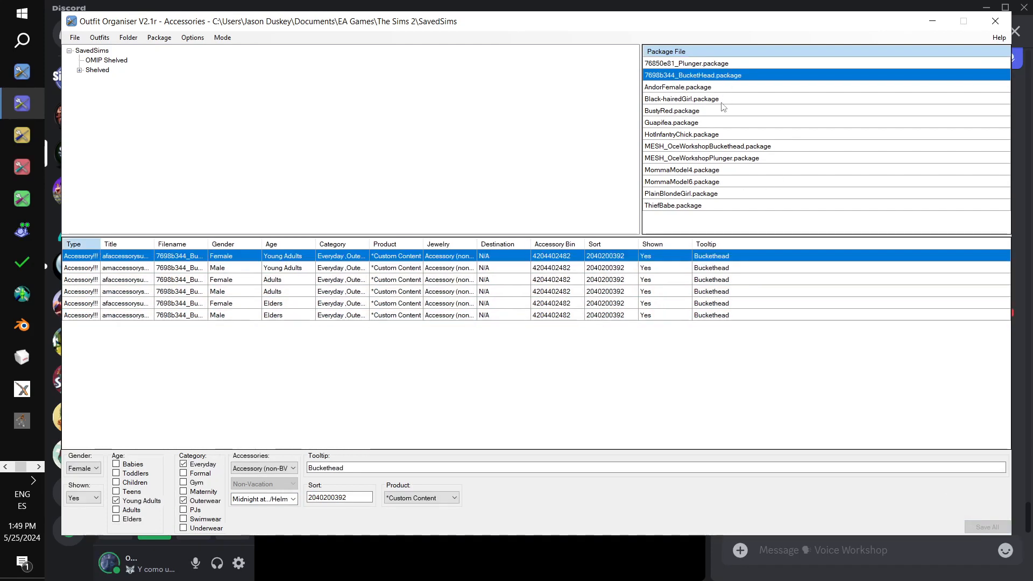
{"action": "left_click", "coordinate": [386, 315], "text": "shift"}
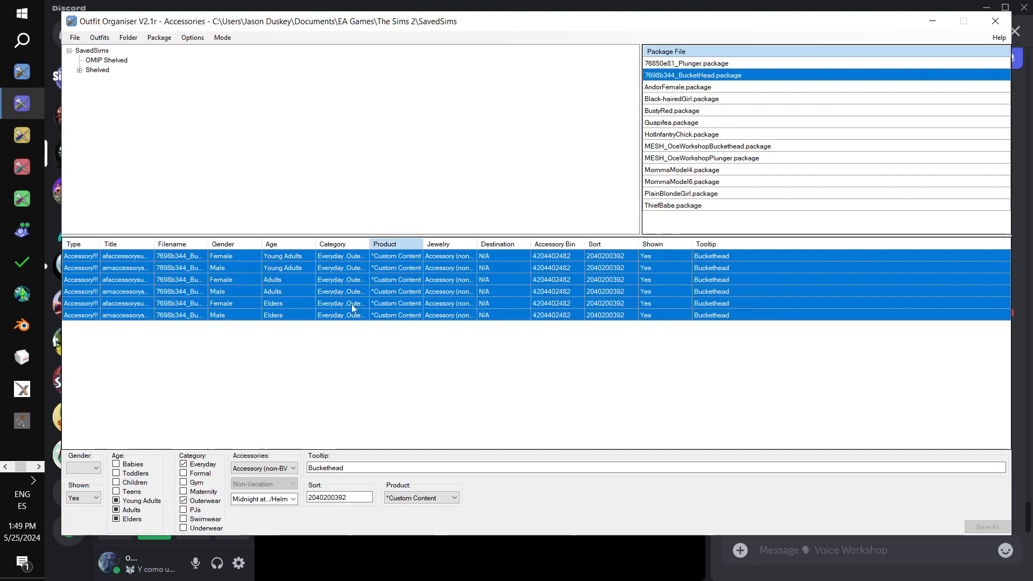
{"action": "left_click", "coordinate": [183, 482]}
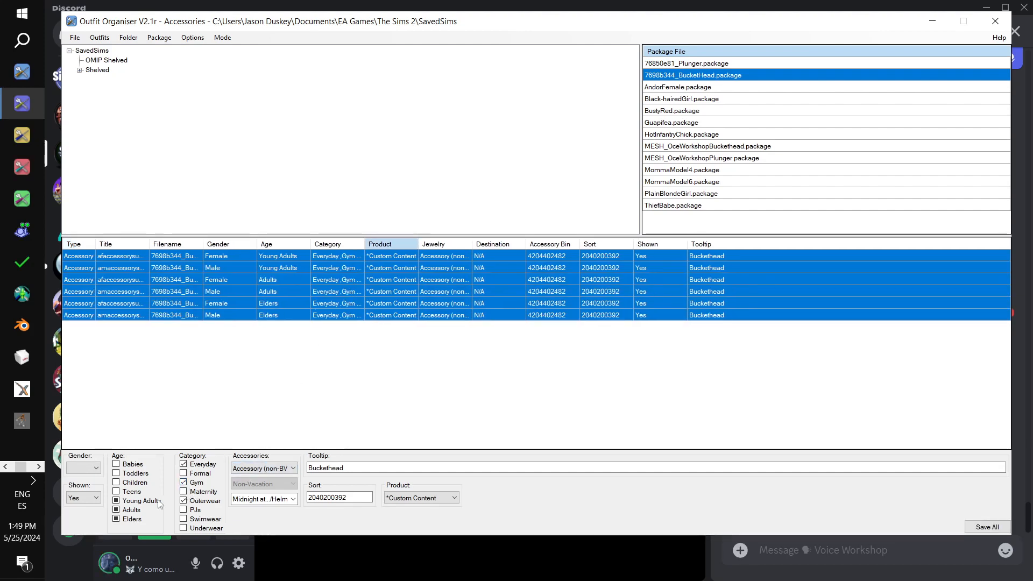
{"action": "left_click", "coordinate": [293, 499]}
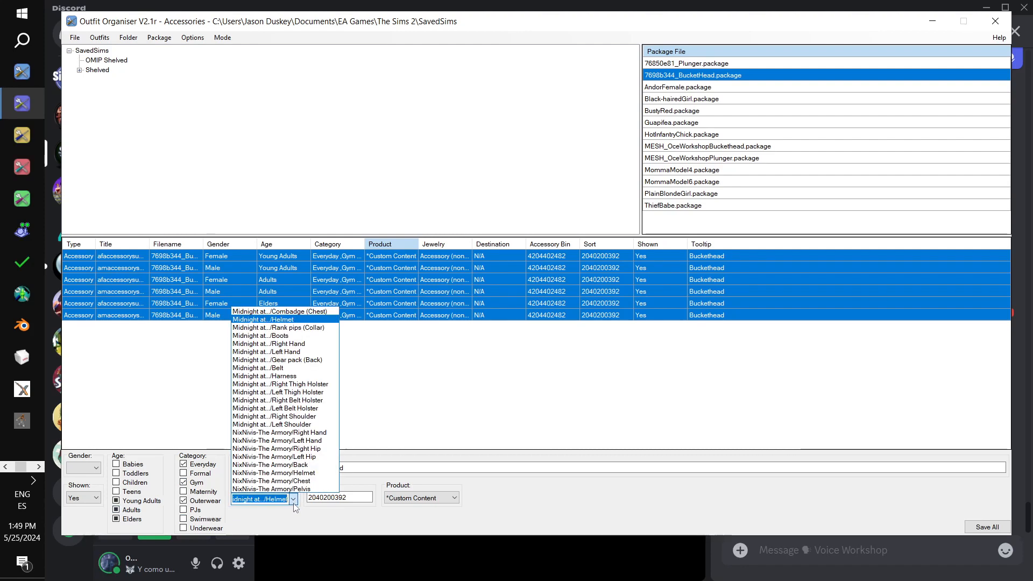
{"action": "left_click", "coordinate": [306, 321]}
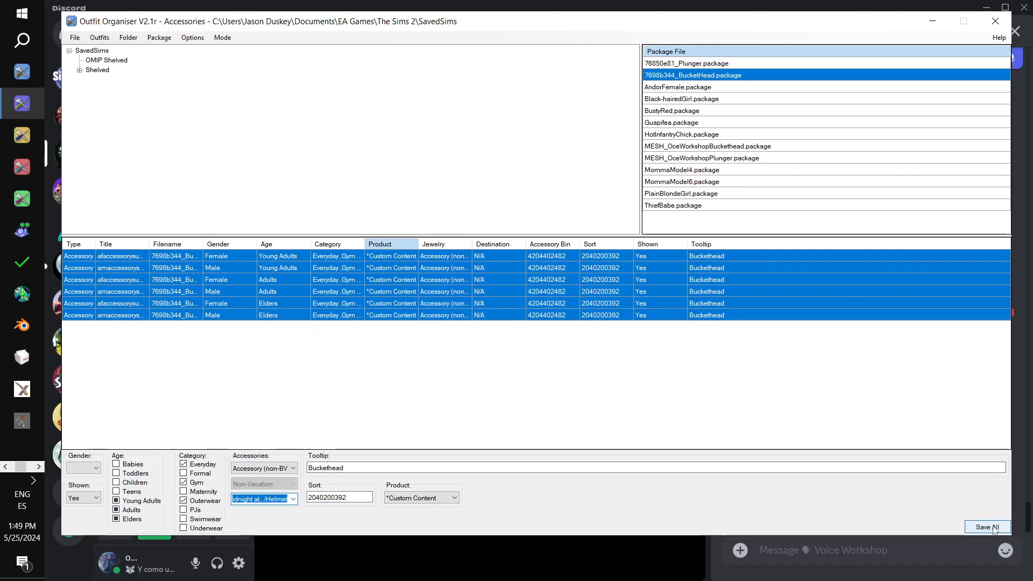
{"action": "left_click", "coordinate": [995, 528]}
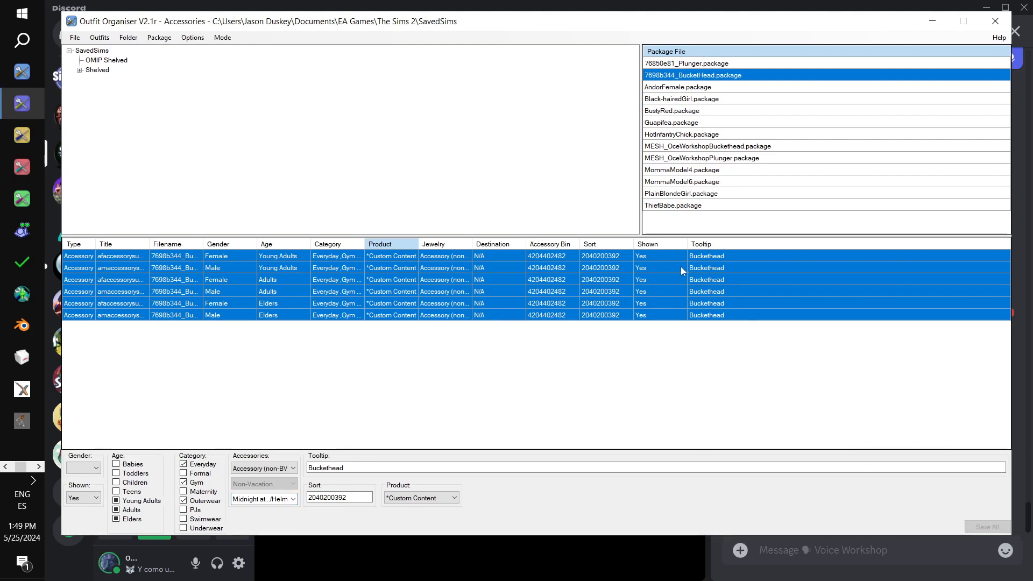
{"action": "left_click", "coordinate": [667, 280]}
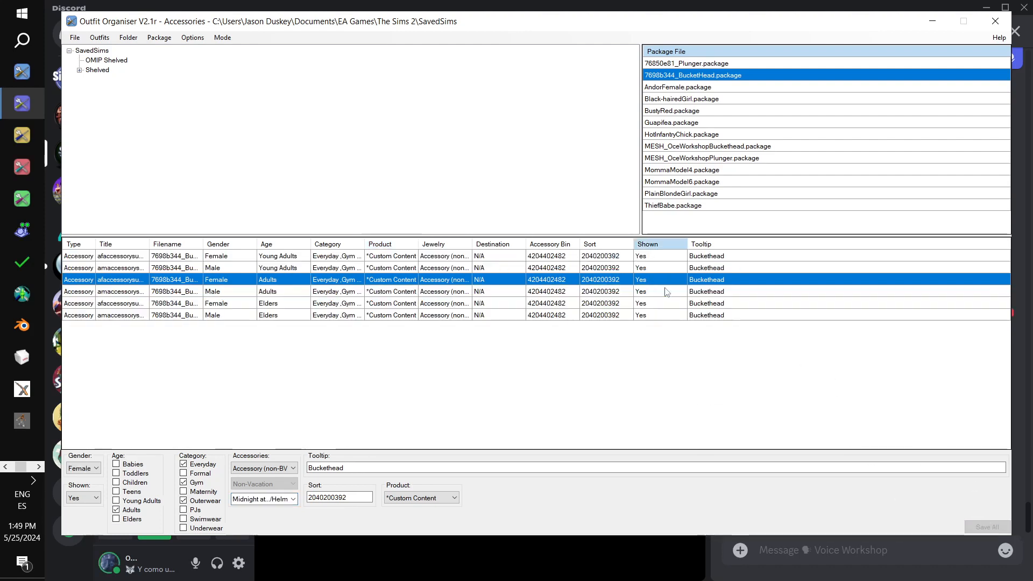
{"action": "left_click", "coordinate": [993, 26]}
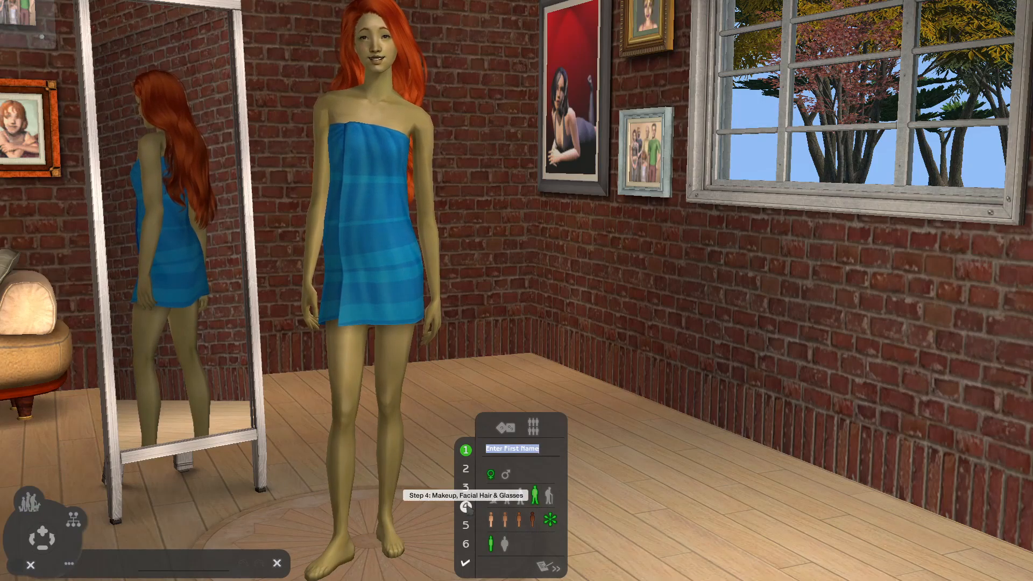
Step: Show the glasses catalogue for the red-haired Sim and try on the BucketHead accessory
{"action": "left_click", "coordinate": [466, 506]}
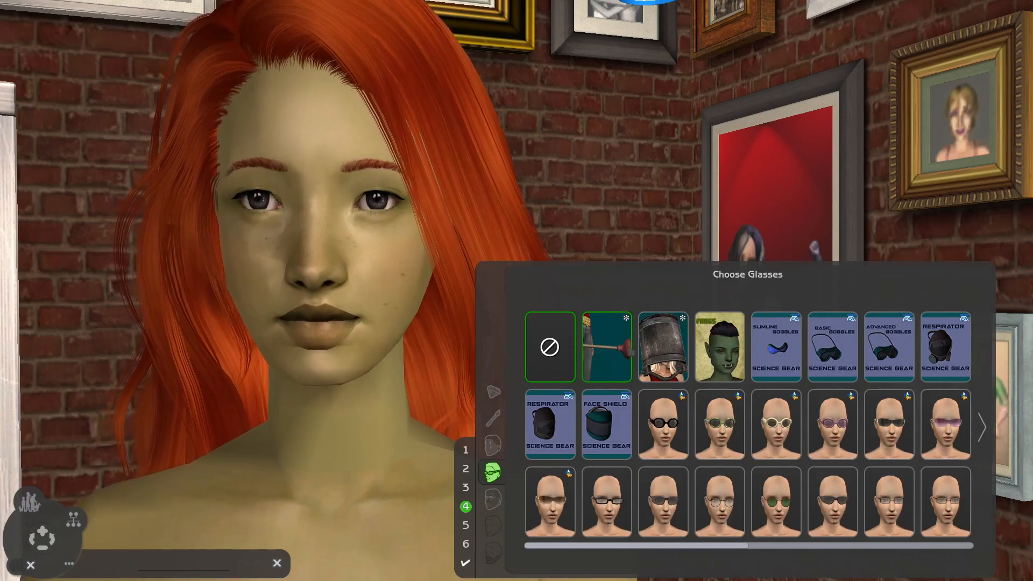
{"action": "left_click", "coordinate": [662, 347]}
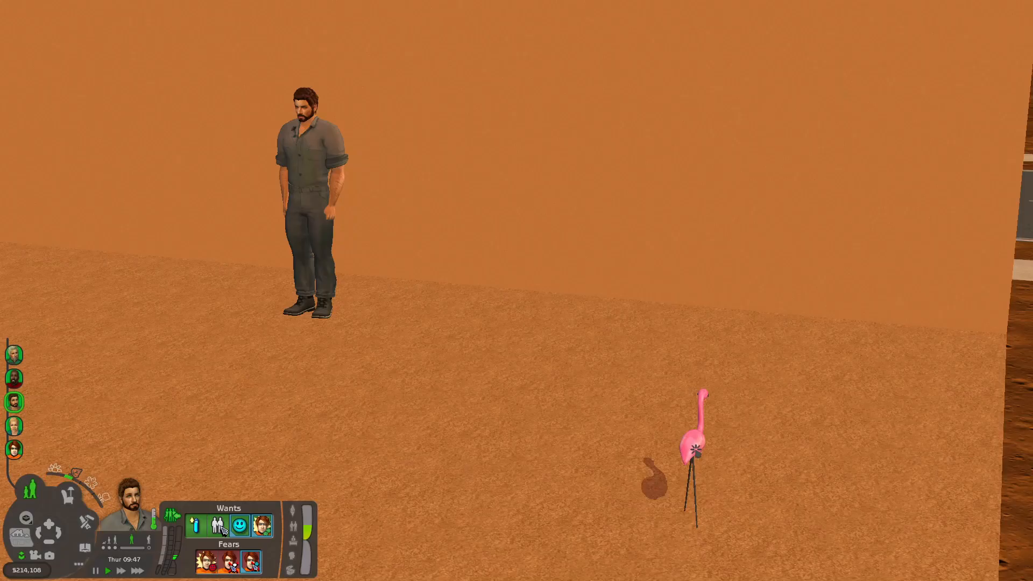
Step: Change the bearded Sim's appearance through the pink flamingo, giving him the BucketHead and Plunger accessories
{"action": "left_click", "coordinate": [691, 441]}
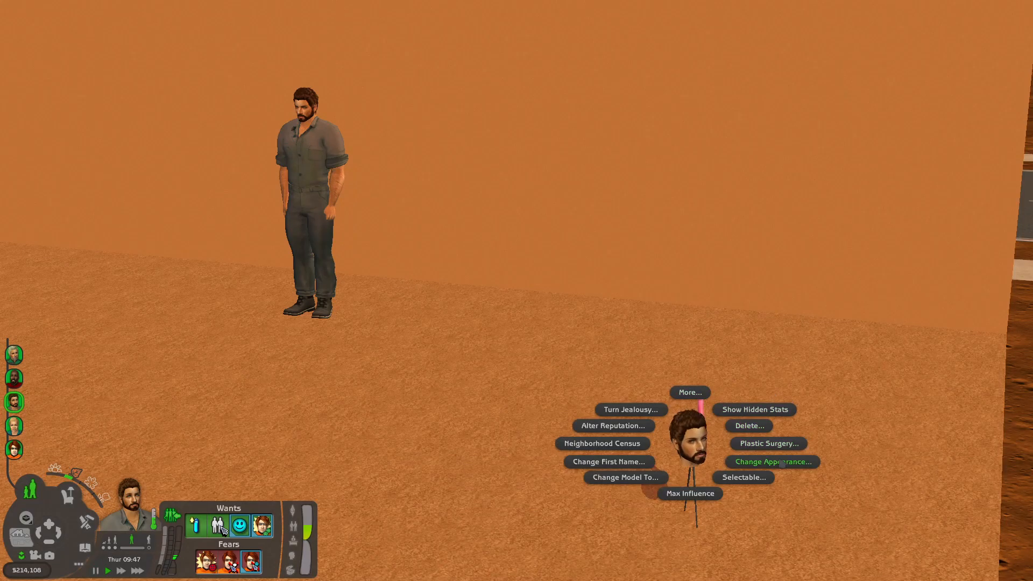
{"action": "left_click", "coordinate": [782, 463]}
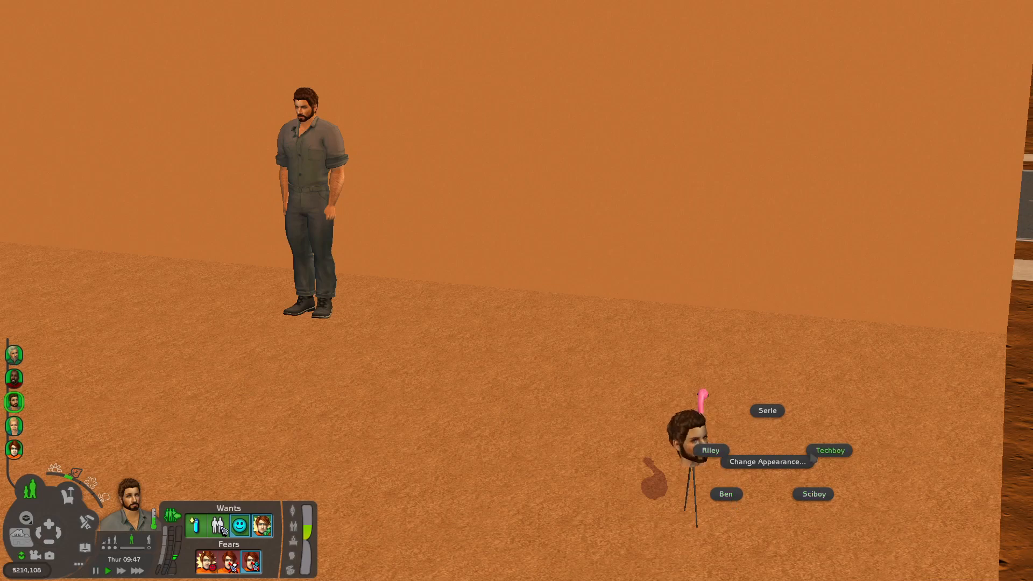
{"action": "left_click", "coordinate": [779, 419]}
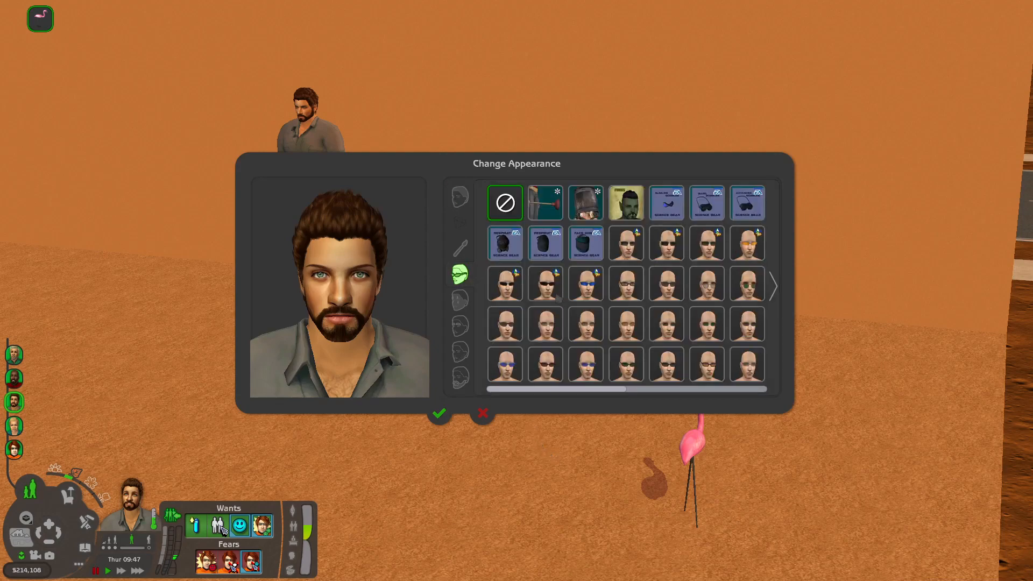
{"action": "left_click", "coordinate": [586, 203]}
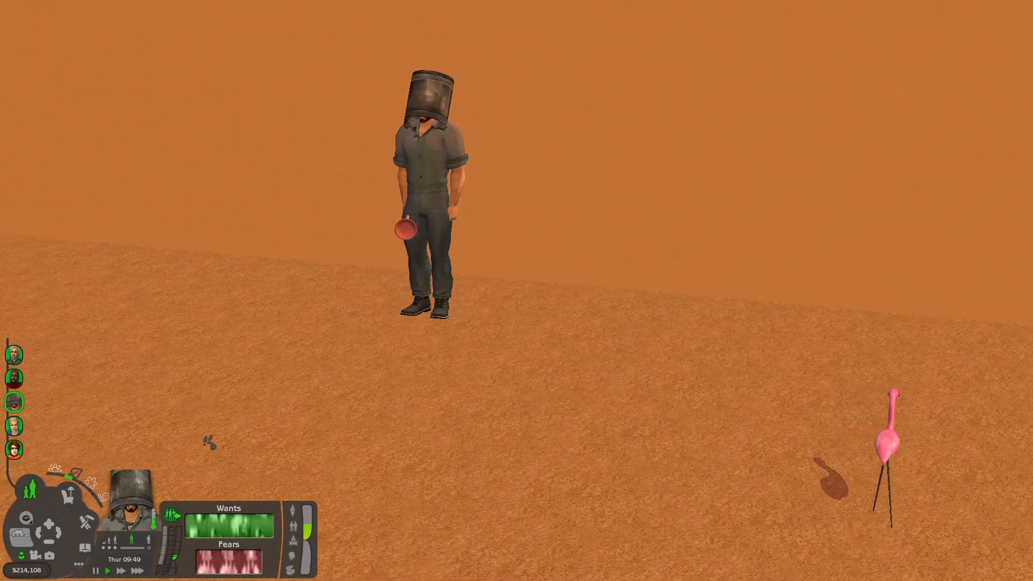
{"action": "scroll", "coordinate": [152, 289], "scroll_direction": "up", "scroll_amount": 2}
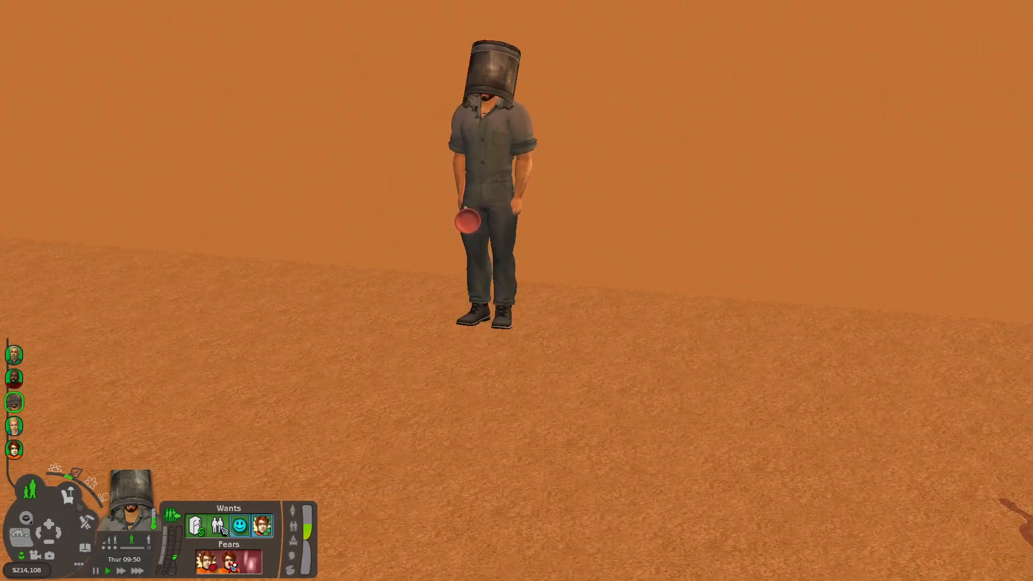
Step: Buy a teal cushioned sofa and place it on the ground beside the Sim wearing the bucket
{"action": "key", "text": "F3"}
{"action": "left_click", "coordinate": [203, 523]}
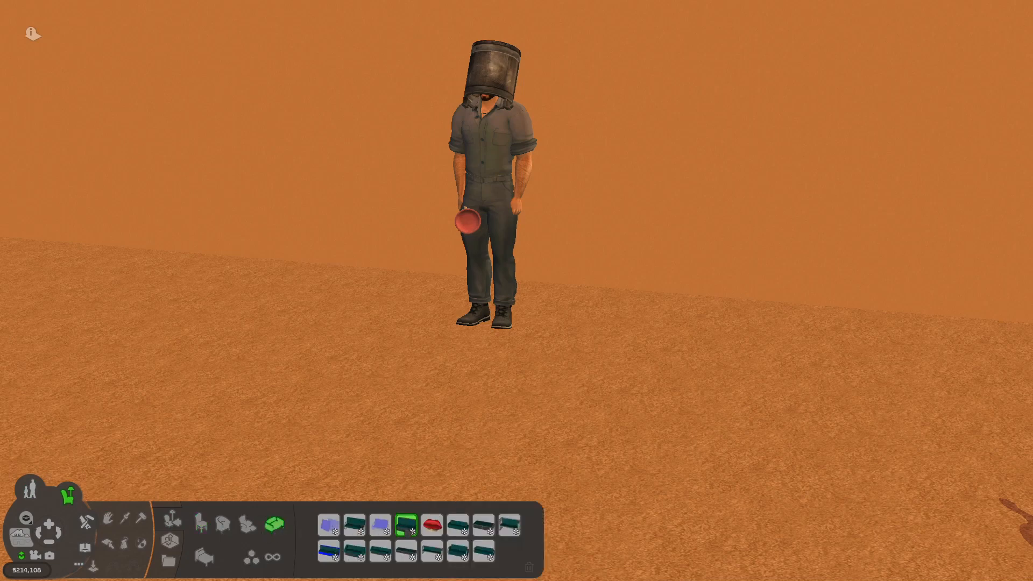
{"action": "left_click", "coordinate": [406, 525]}
{"action": "left_click", "coordinate": [333, 298]}
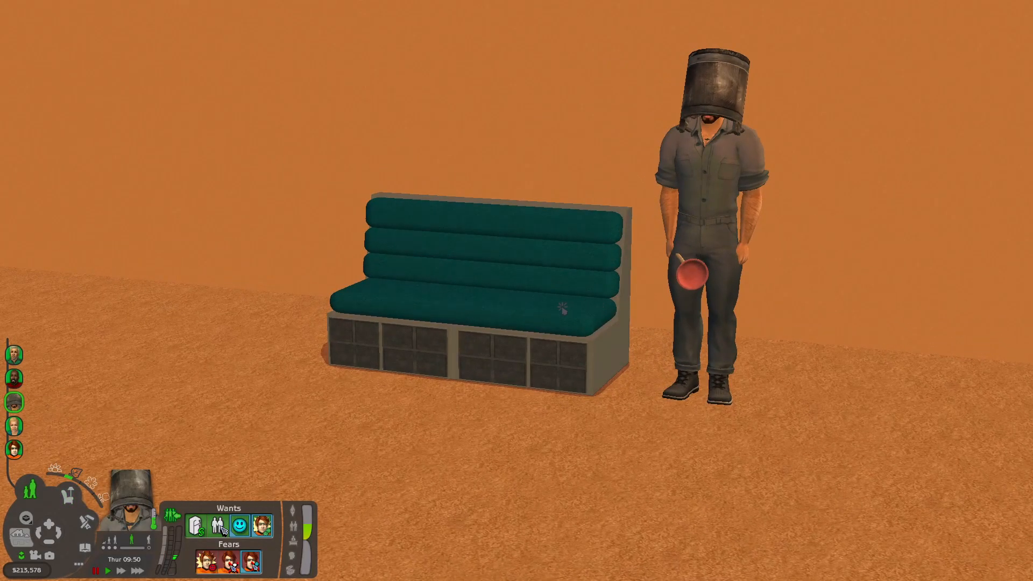
Step: Have the Sim play on the teal sofa and let the game run
{"action": "left_click", "coordinate": [562, 308]}
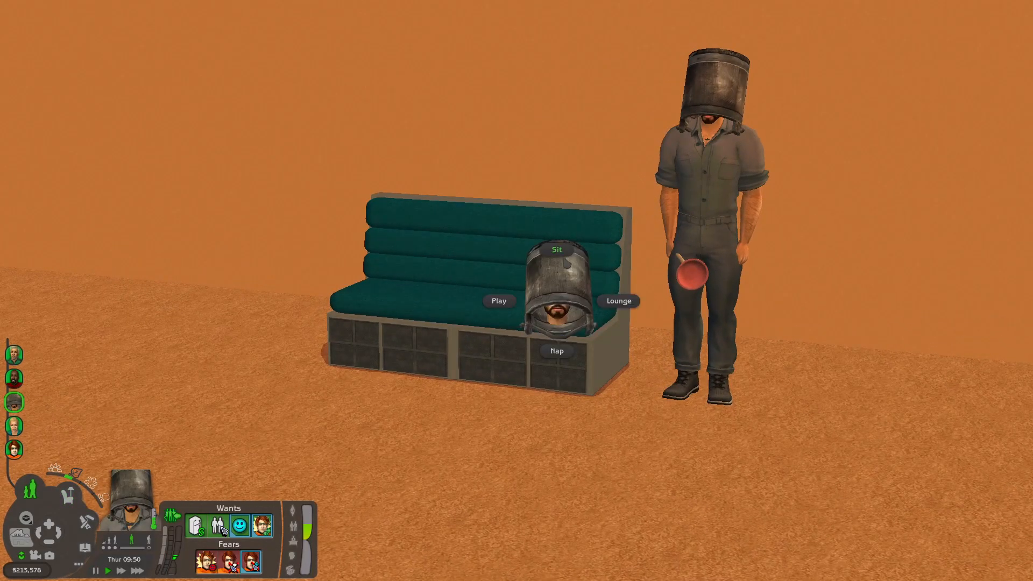
{"action": "left_click", "coordinate": [503, 300]}
{"action": "left_click", "coordinate": [97, 571]}
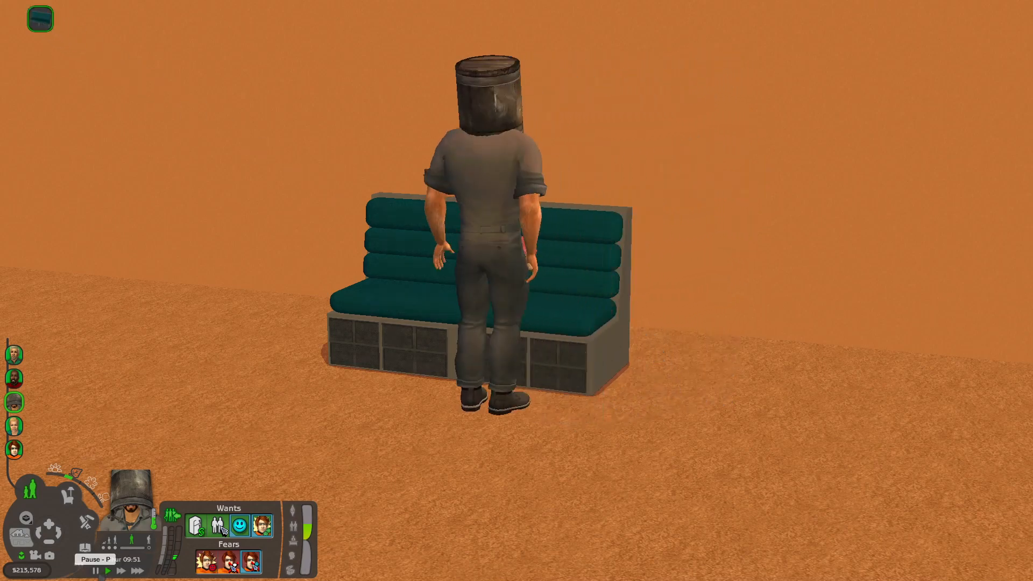
Step: Pause the game during the sofa jumps and examine how the bucket and plunger follow the Sim's head and hand
{"action": "left_click", "coordinate": [98, 572]}
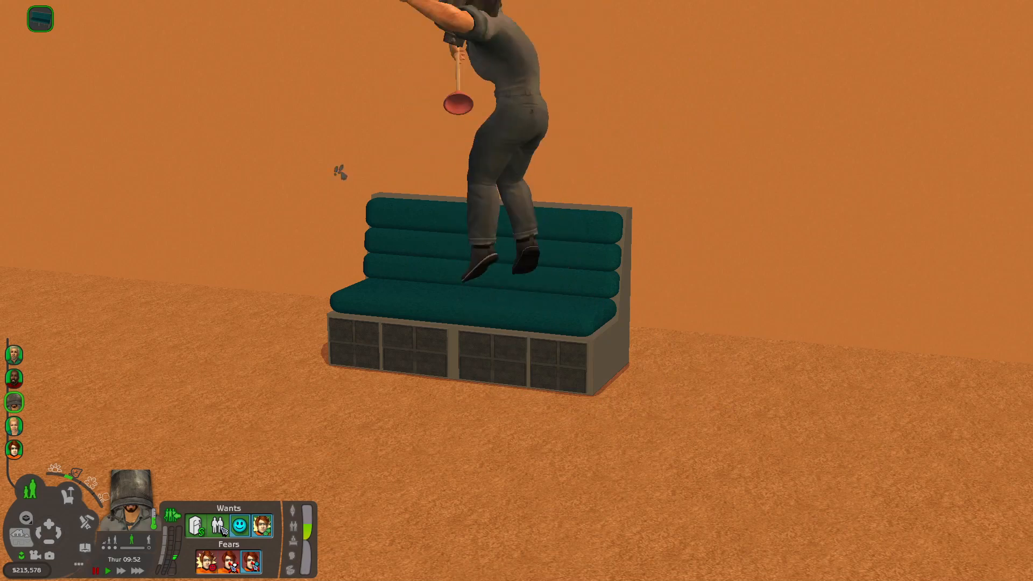
{"action": "key", "text": "Tab"}
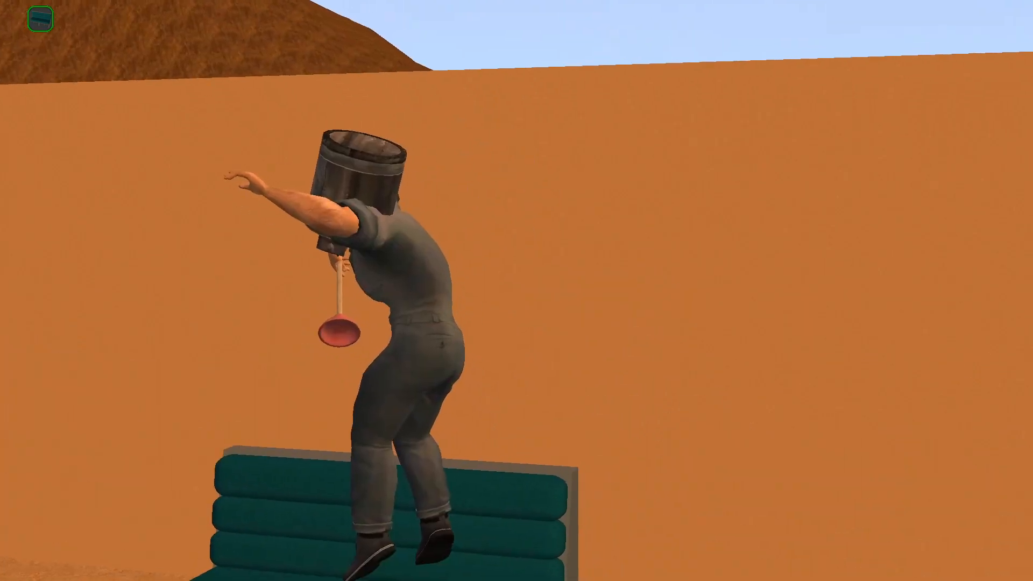
{"action": "key", "text": "a"}
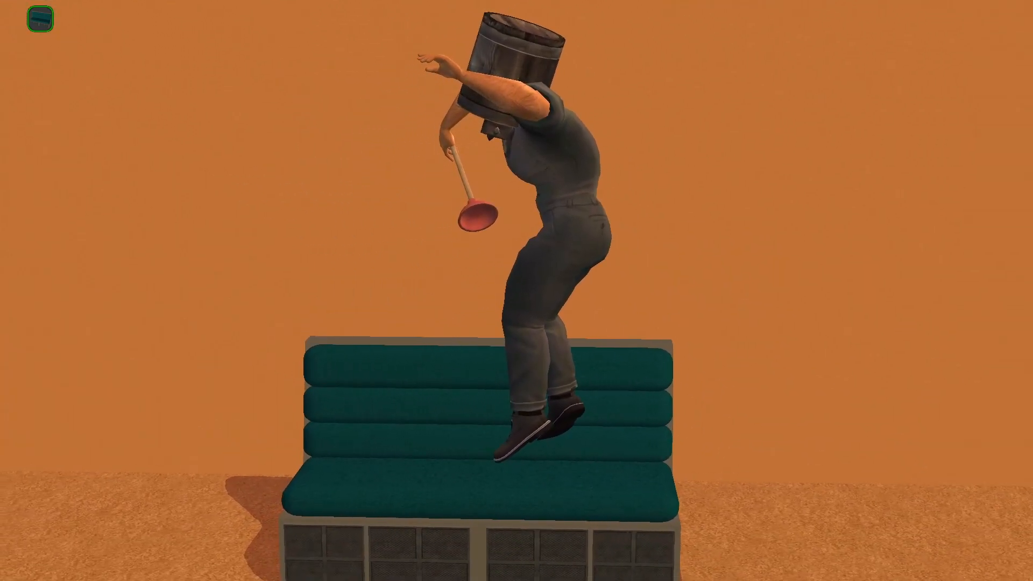
{"action": "key", "text": "a"}
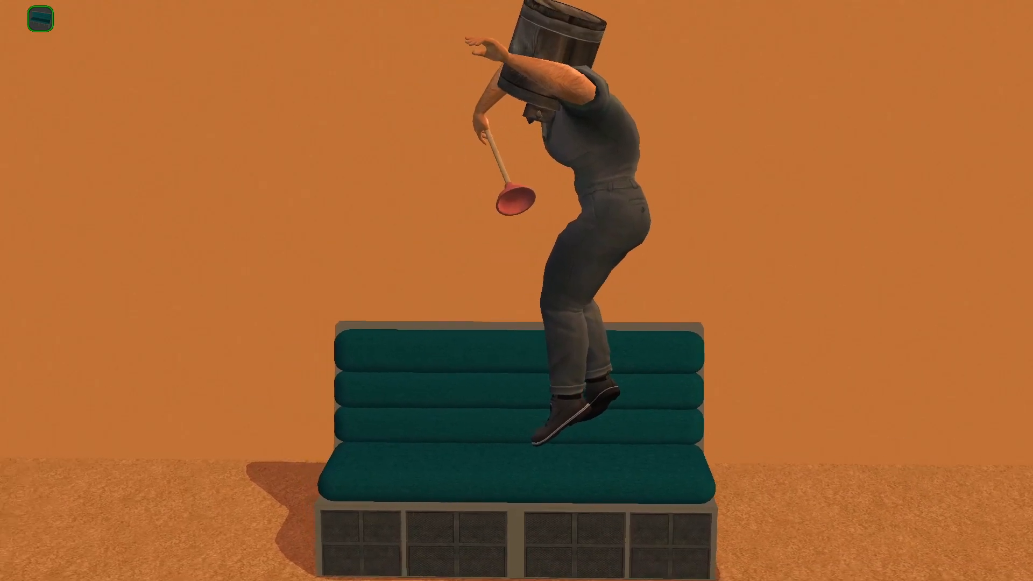
{"action": "key", "text": "Tab"}
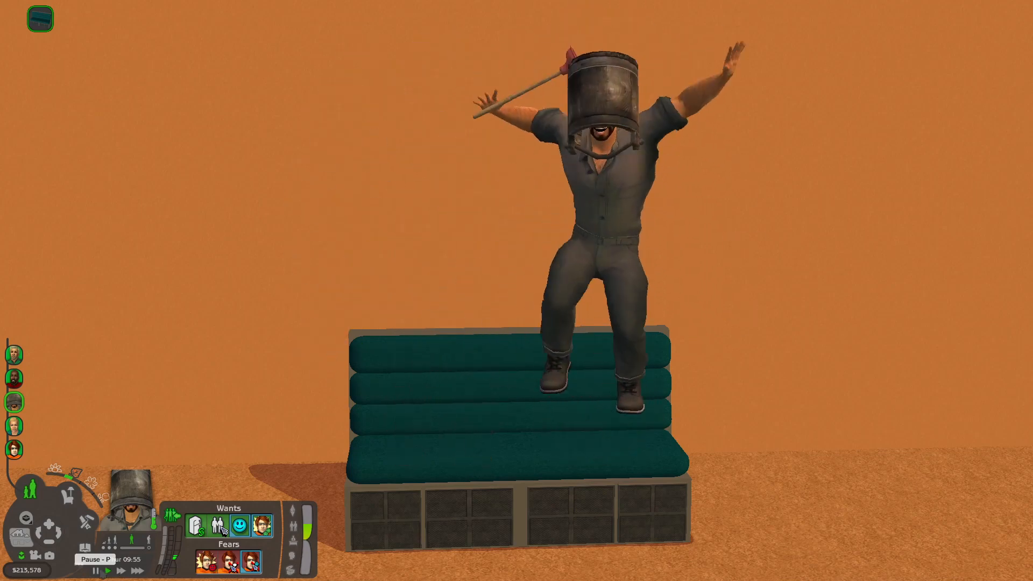
{"action": "left_click", "coordinate": [99, 571]}
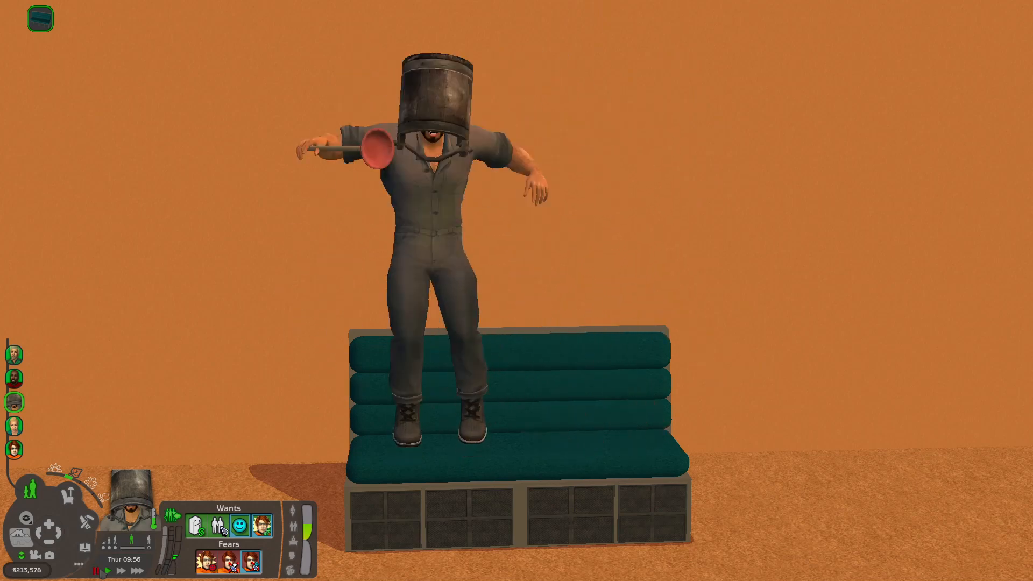